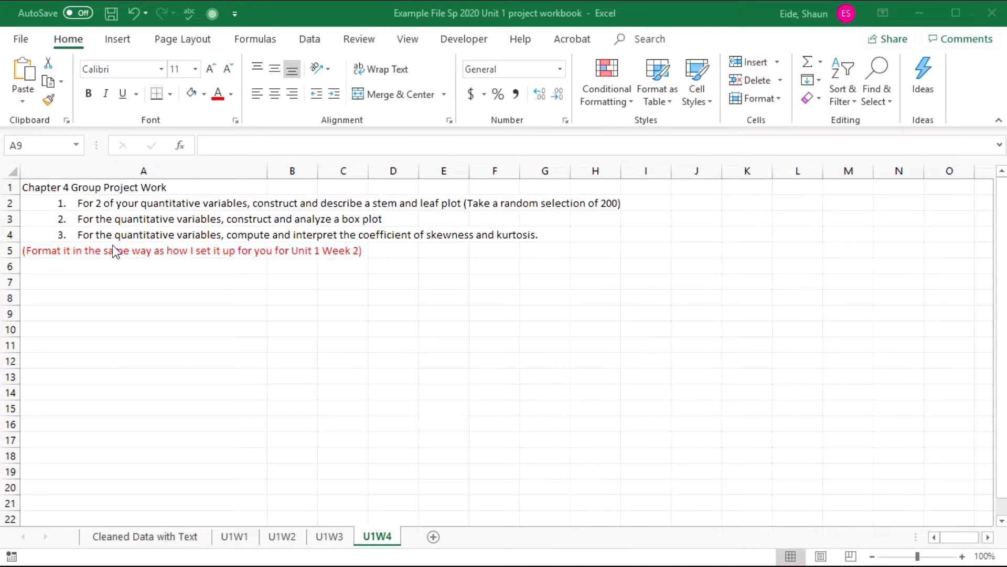
Look through the Cleaned Data with Text, U1W1, U1W2 and U1W3 sheets and return to U1W4.
{"action": "left_click", "coordinate": [105, 311]}
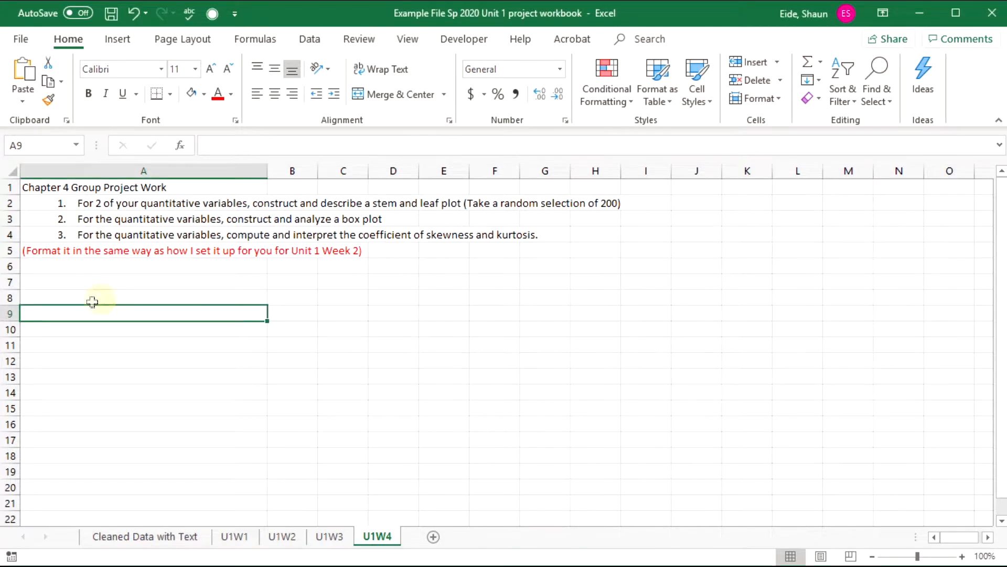
{"action": "left_click", "coordinate": [178, 537]}
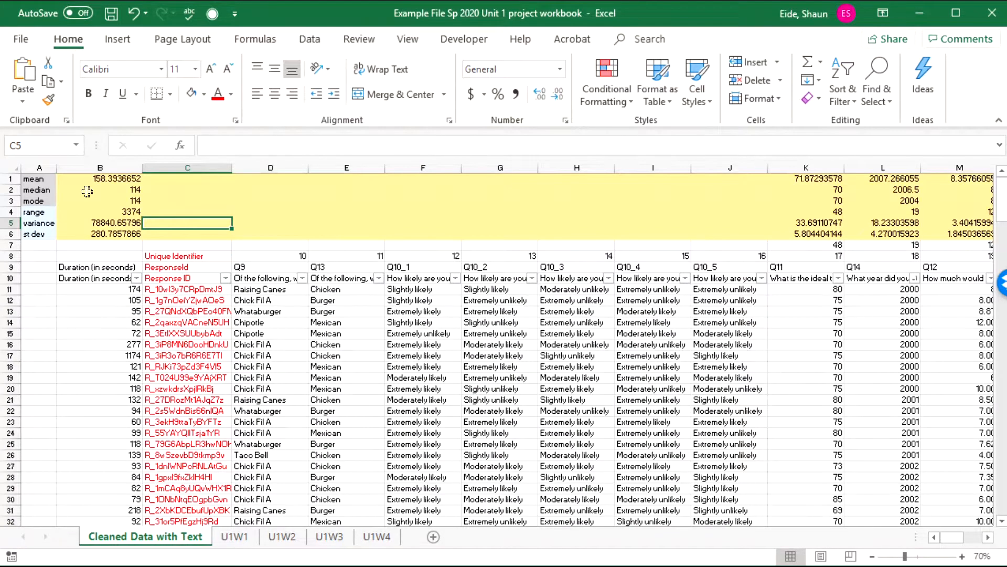
{"action": "left_click", "coordinate": [235, 536]}
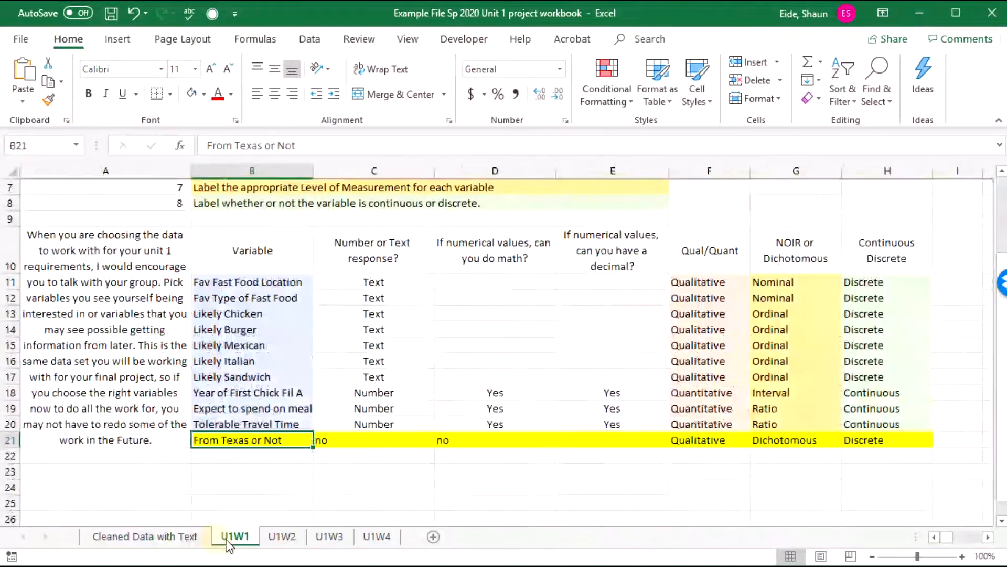
{"action": "left_click", "coordinate": [282, 536]}
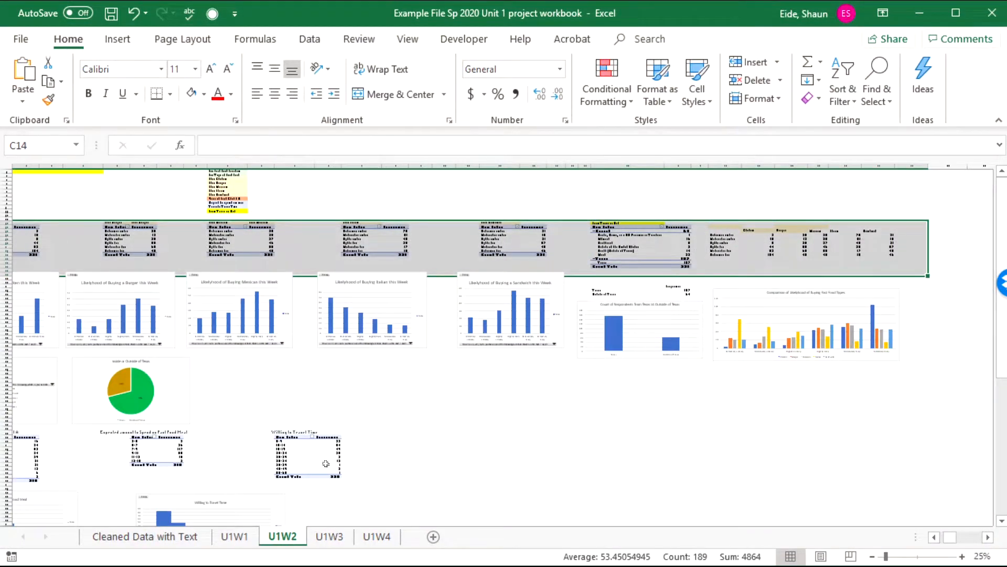
{"action": "left_click", "coordinate": [294, 399]}
{"action": "left_click", "coordinate": [330, 537]}
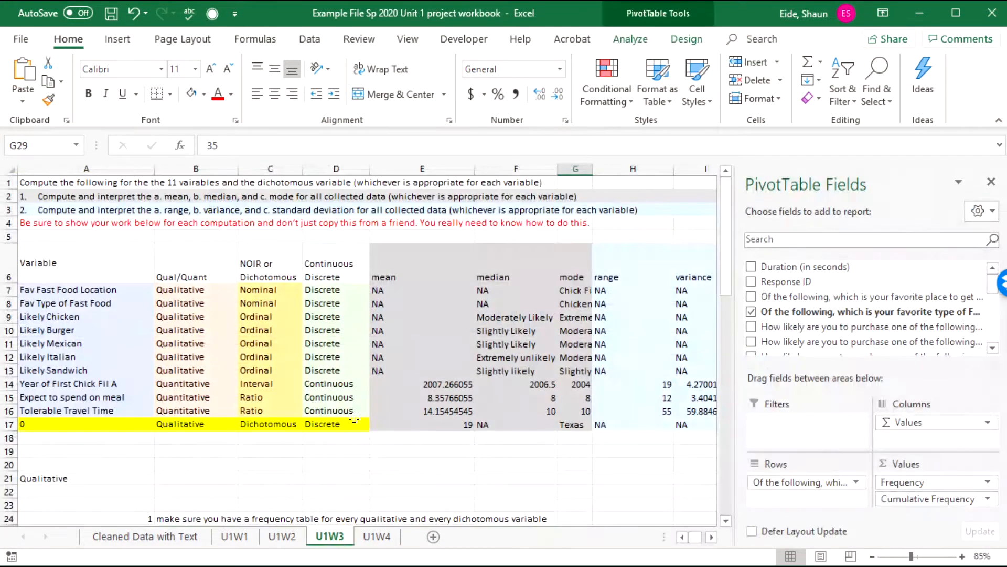
{"action": "left_click_drag", "start_coordinate": [503, 478], "coordinate": [430, 304]}
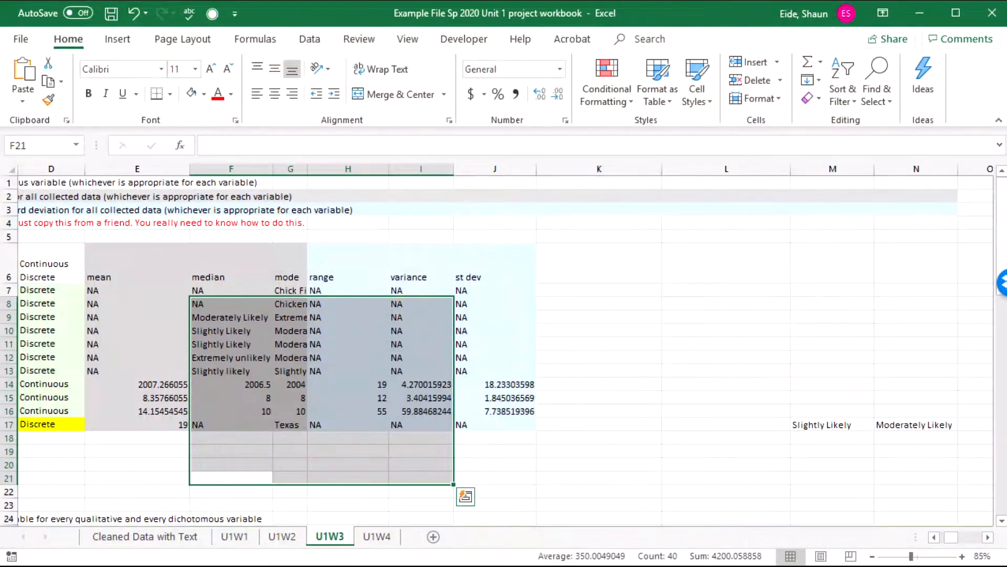
{"action": "left_click", "coordinate": [362, 537]}
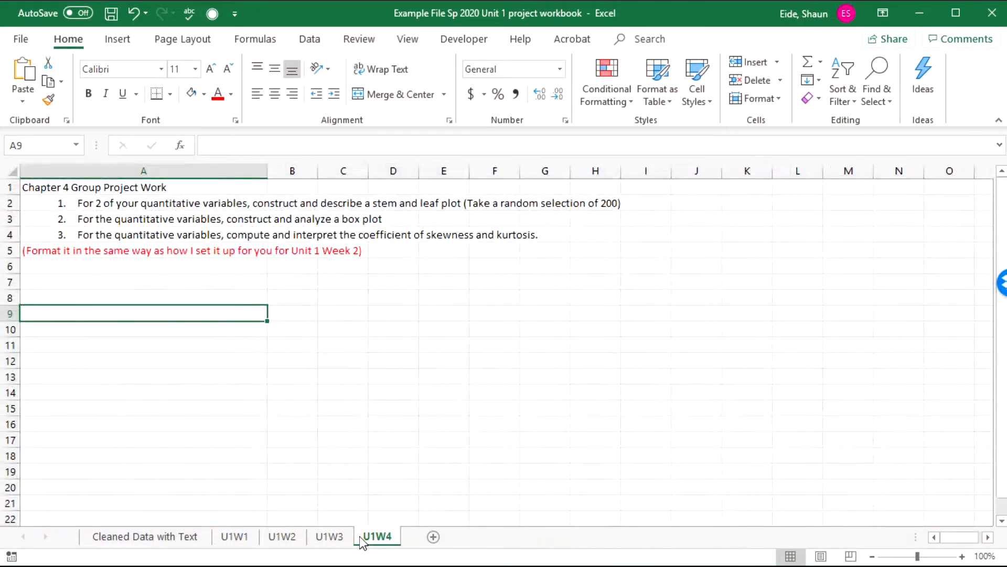
Read the three Chapter 4 Group Project tasks and the red formatting note on the U1W4 sheet.
{"action": "left_click", "coordinate": [412, 376]}
{"action": "left_click", "coordinate": [250, 414]}
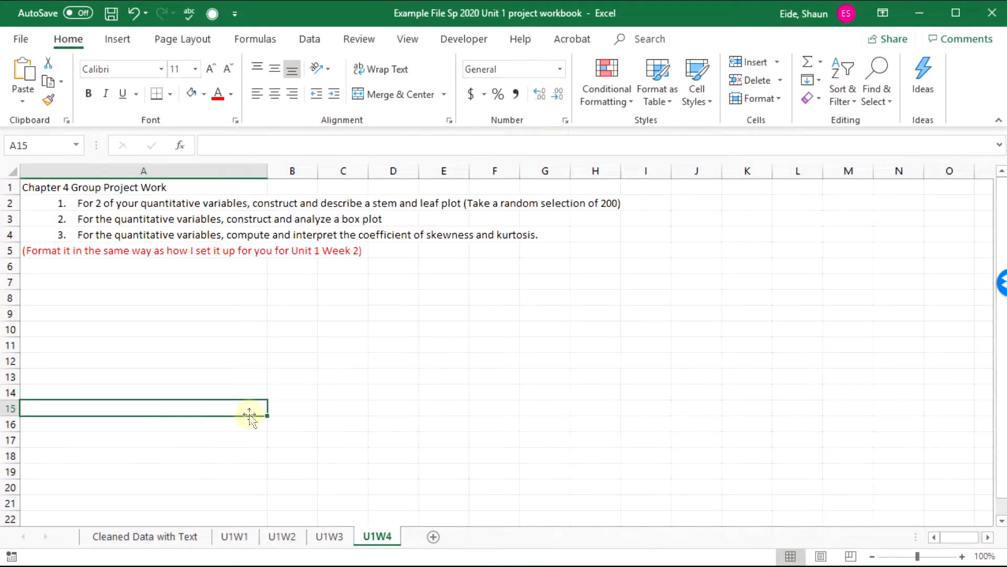
{"action": "left_click", "coordinate": [112, 193]}
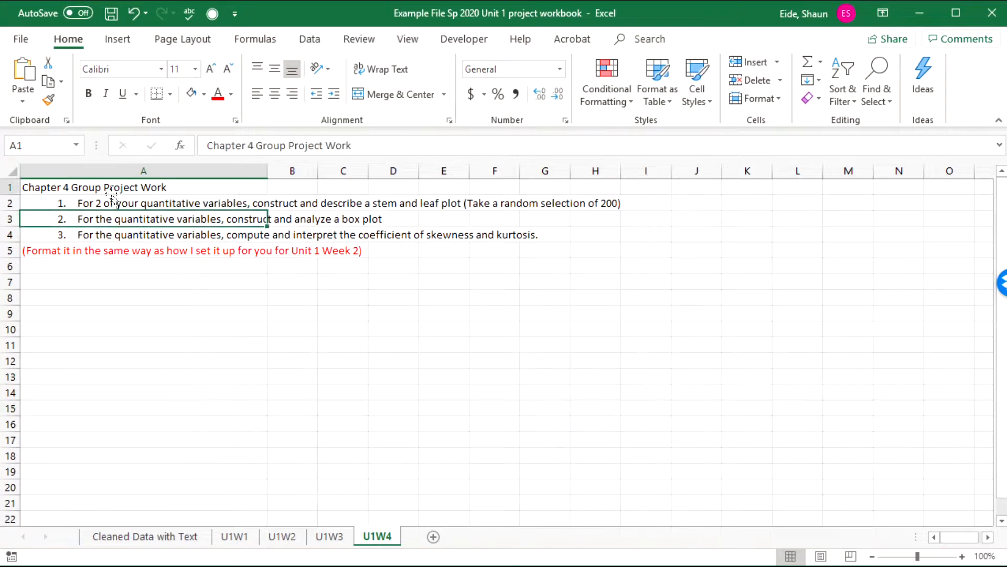
{"action": "left_click_drag", "start_coordinate": [62, 202], "coordinate": [62, 228]}
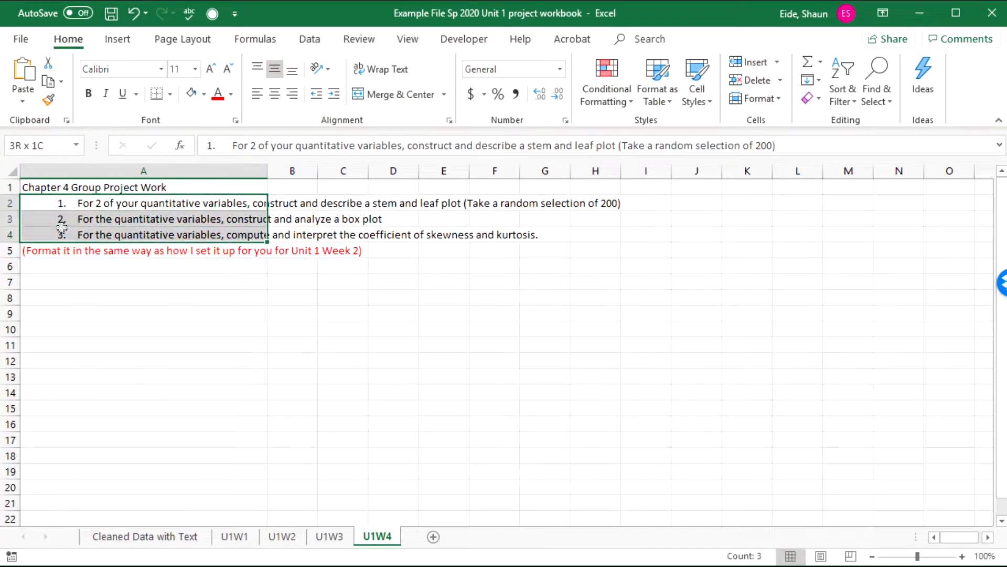
{"action": "left_click", "coordinate": [114, 217]}
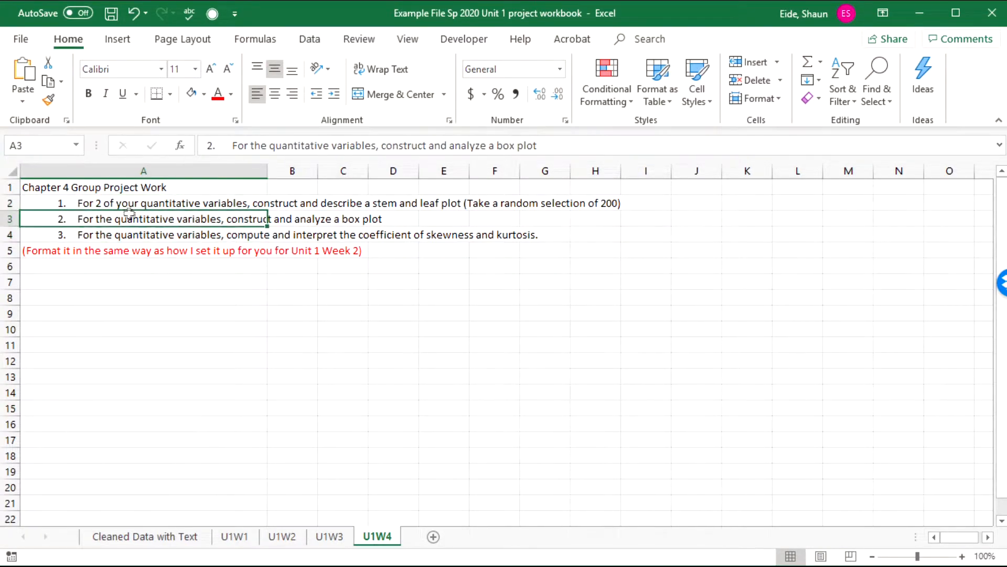
{"action": "left_click", "coordinate": [183, 266]}
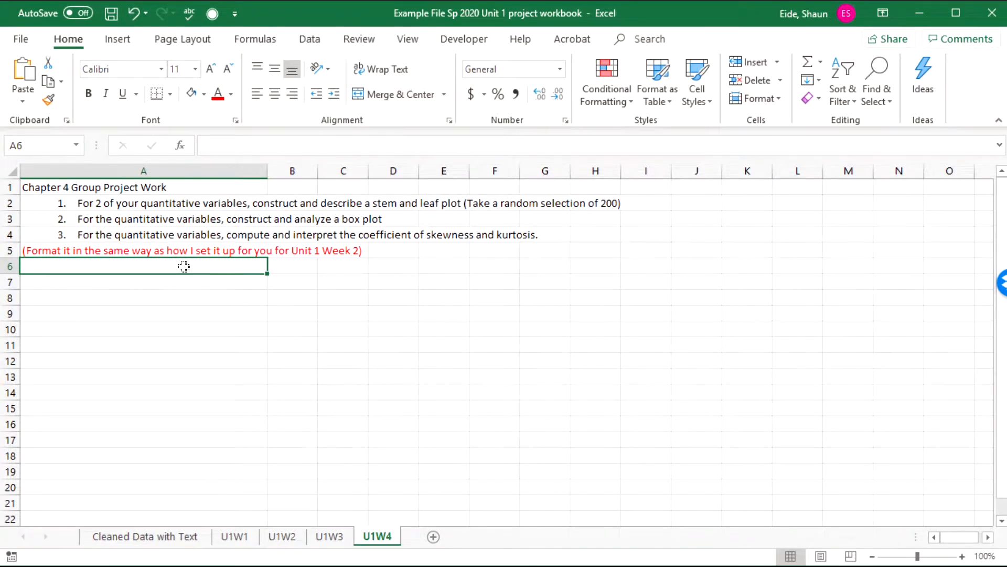
{"action": "left_click", "coordinate": [71, 205]}
{"action": "left_click", "coordinate": [73, 250]}
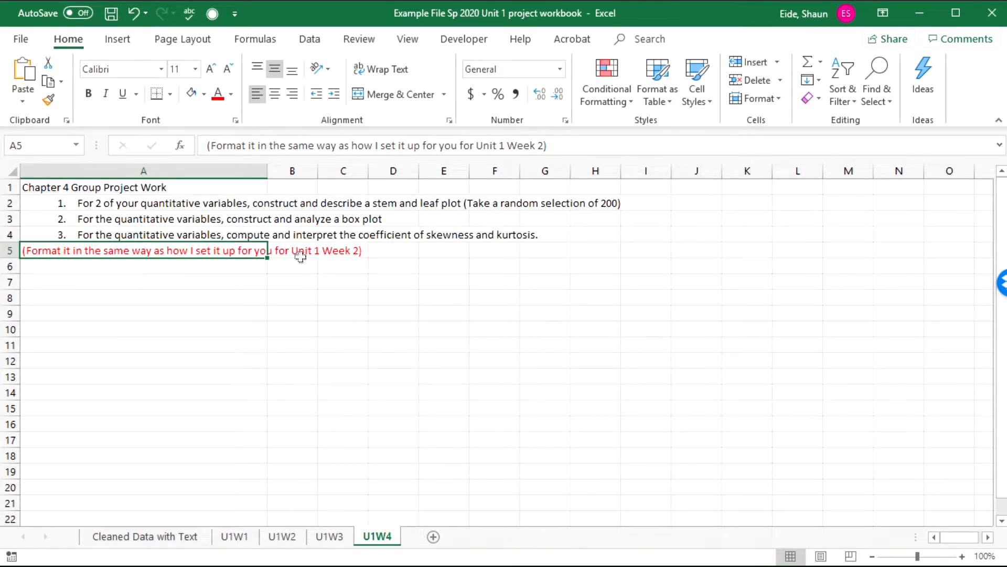
Examine how U1W2 arranges tables and charts beneath each task, check the U1W3 statistics table, and return to U1W4.
{"action": "left_click", "coordinate": [297, 535]}
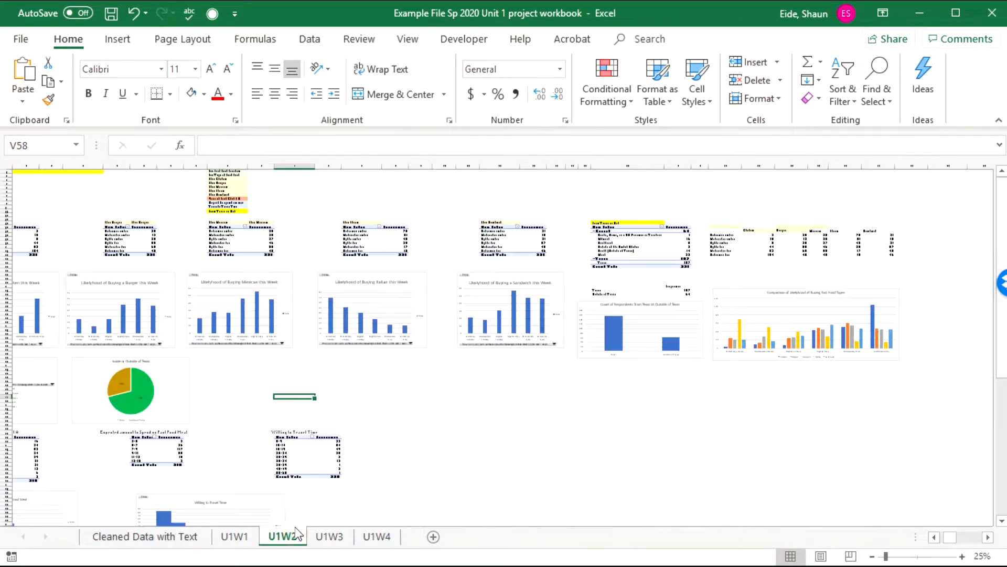
{"action": "left_click_drag", "start_coordinate": [488, 426], "coordinate": [15, 297]}
{"action": "left_click", "coordinate": [144, 277]}
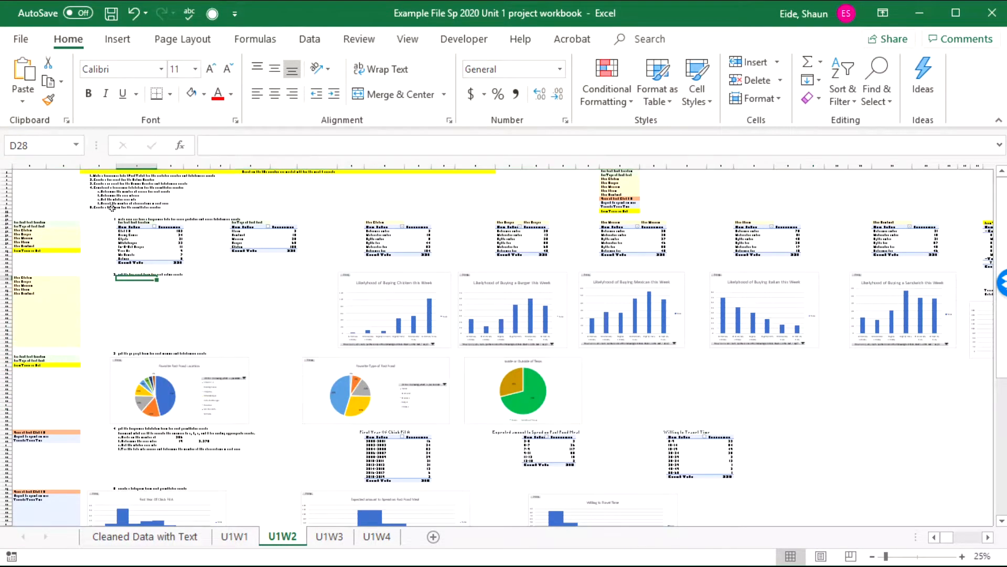
{"action": "left_click", "coordinate": [114, 214]}
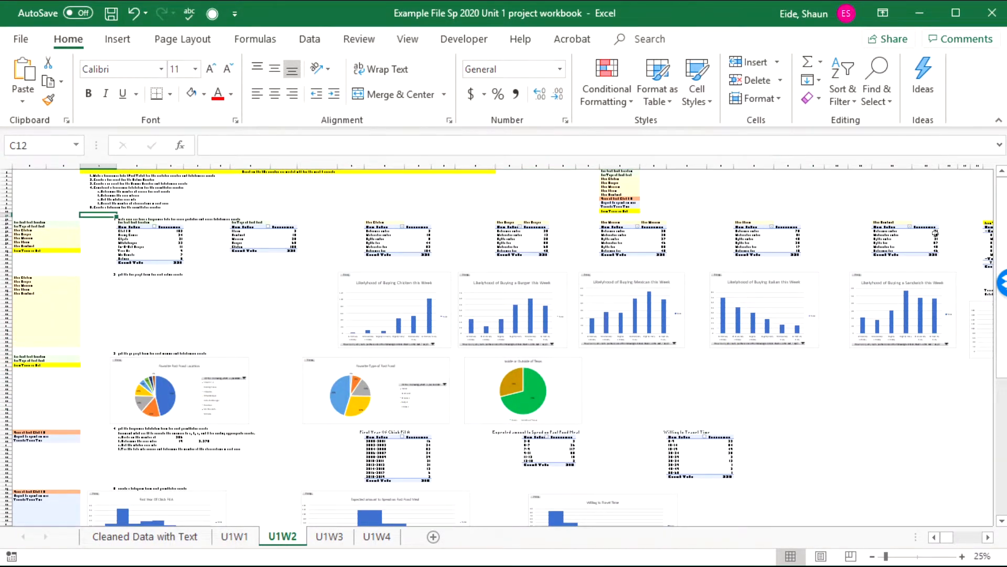
{"action": "scroll", "coordinate": [114, 271], "scroll_direction": "down", "scroll_amount": 1}
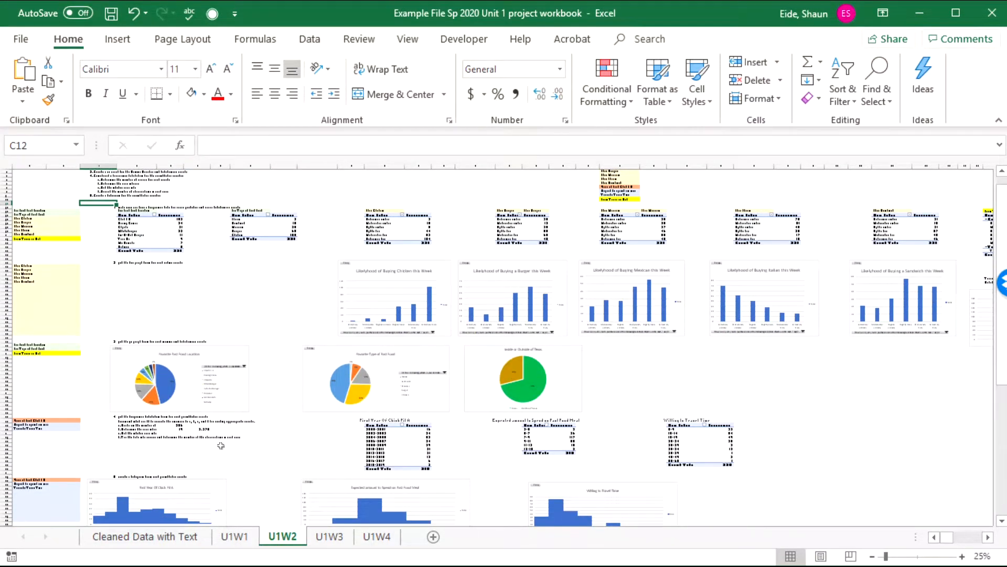
{"action": "scroll", "coordinate": [675, 356], "scroll_direction": "down", "scroll_amount": 12}
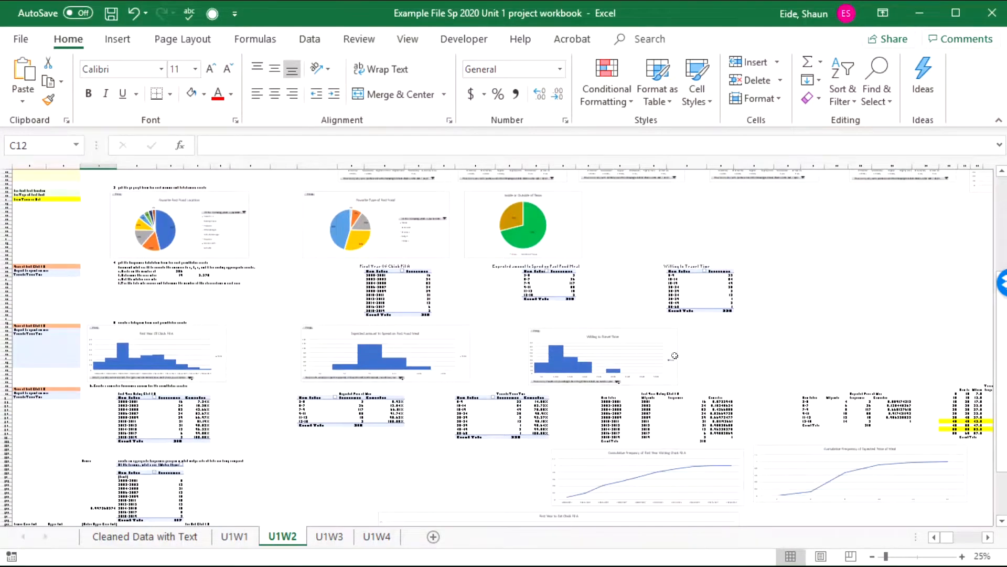
{"action": "scroll", "coordinate": [674, 356], "scroll_direction": "down", "scroll_amount": 16}
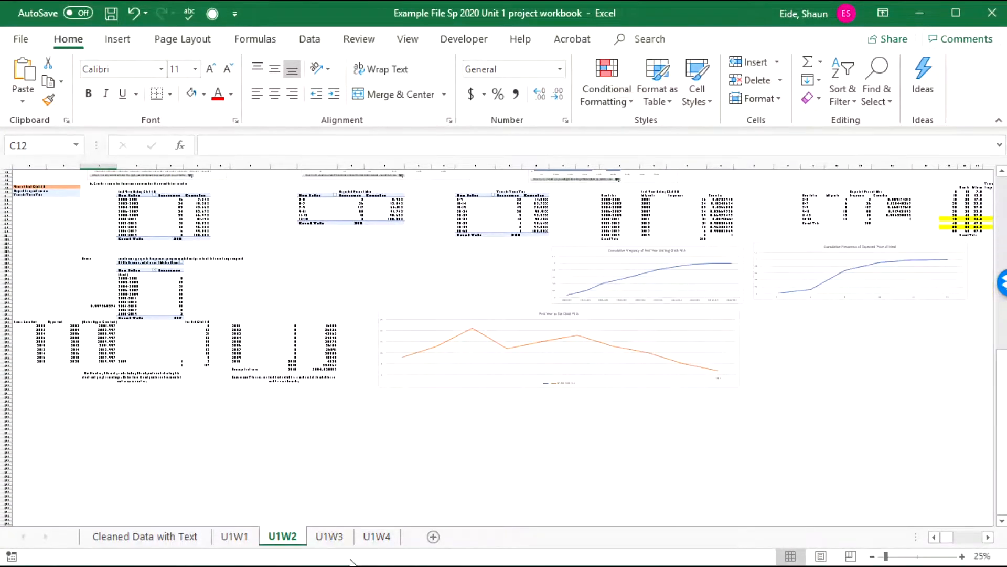
{"action": "scroll", "coordinate": [302, 436], "scroll_direction": "up", "scroll_amount": 20}
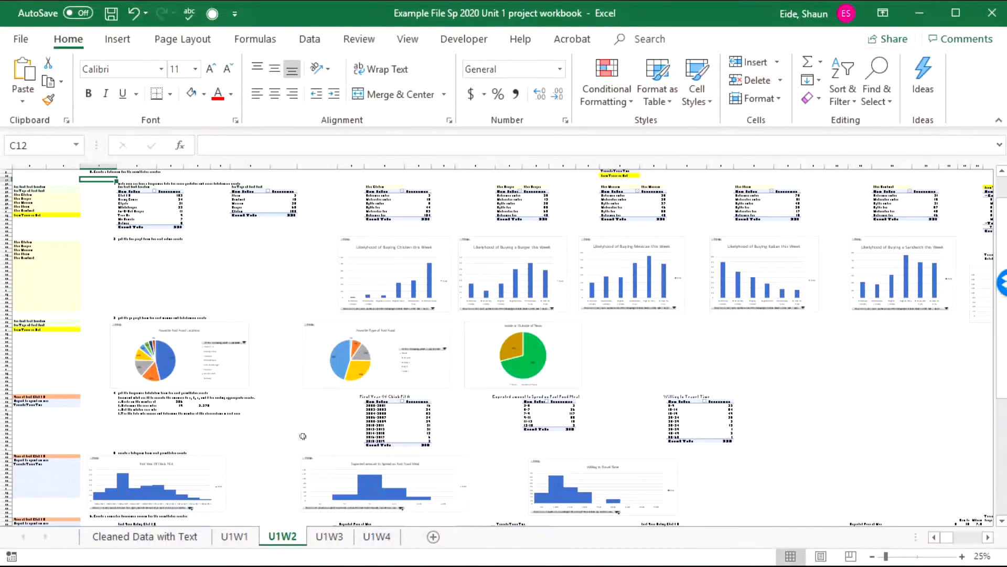
{"action": "scroll", "coordinate": [303, 436], "scroll_direction": "up", "scroll_amount": 3}
{"action": "left_click", "coordinate": [315, 534]}
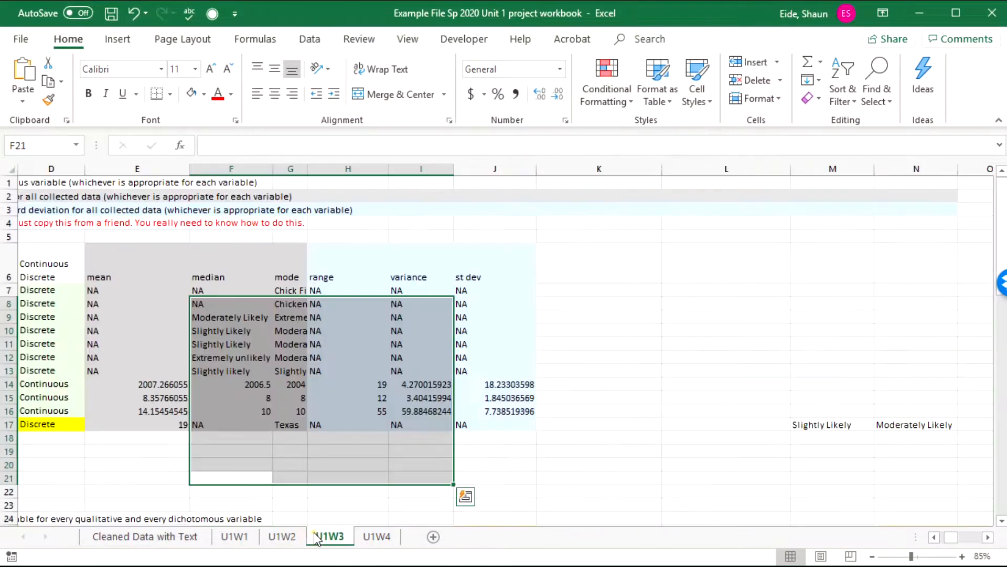
{"action": "left_click", "coordinate": [543, 462]}
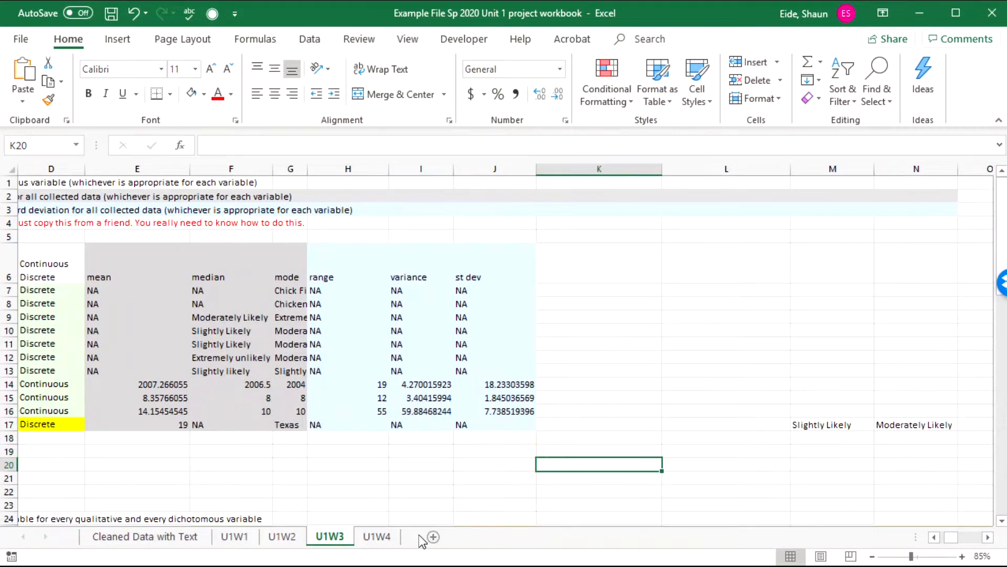
{"action": "left_click", "coordinate": [389, 537]}
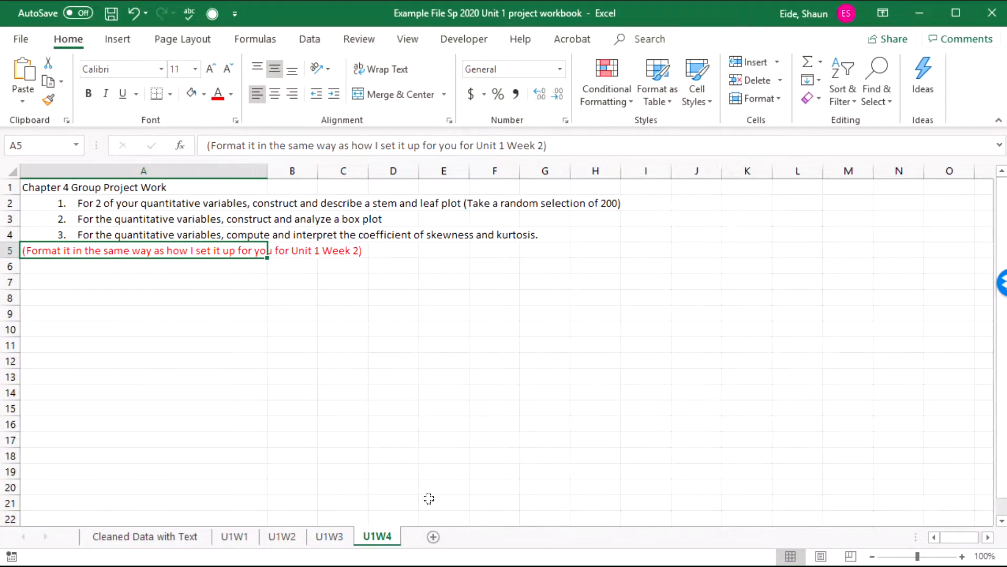
Copy the stem and leaf plot instruction from A2 into cell A9 of U1W4.
{"action": "left_click", "coordinate": [429, 402]}
{"action": "left_click", "coordinate": [209, 295]}
{"action": "left_click", "coordinate": [157, 203]}
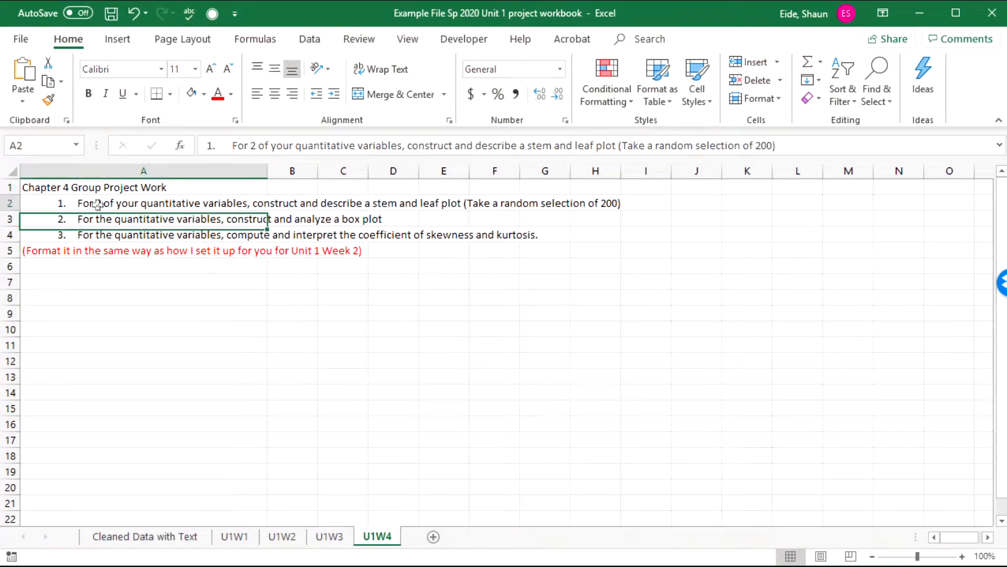
{"action": "key", "text": "ctrl+c"}
{"action": "left_click", "coordinate": [78, 312]}
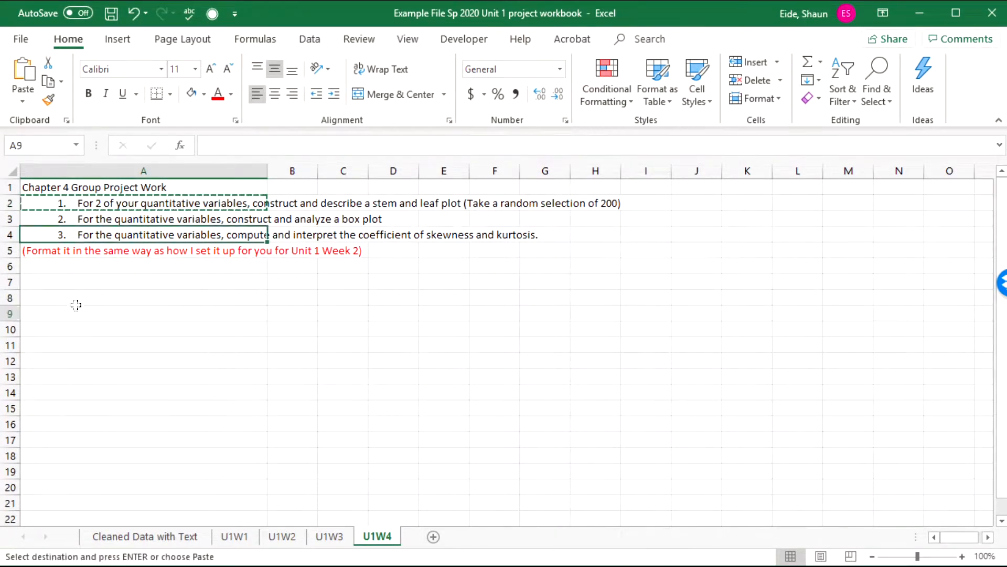
{"action": "key", "text": "ctrl+v"}
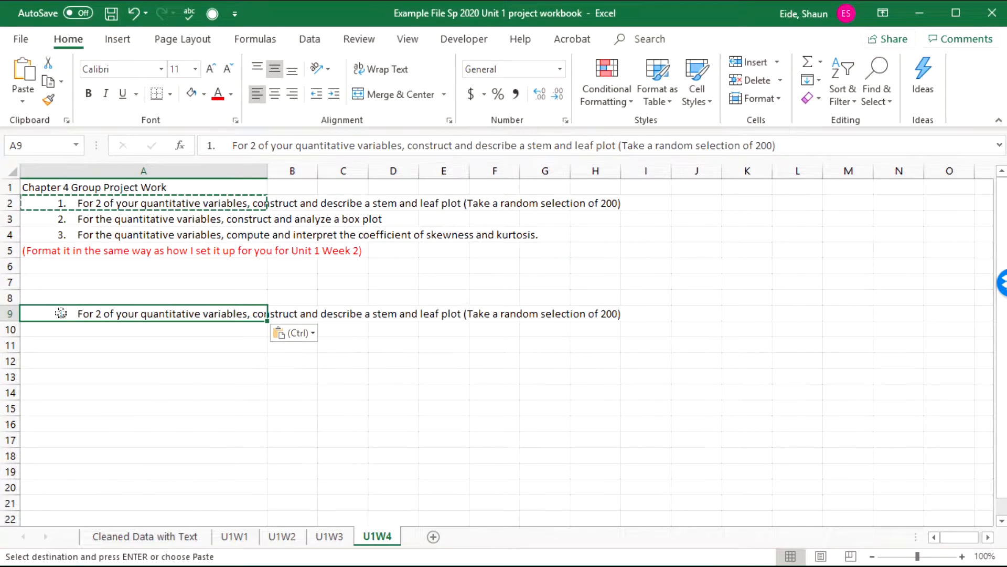
{"action": "left_click", "coordinate": [94, 342]}
{"action": "left_click", "coordinate": [129, 316]}
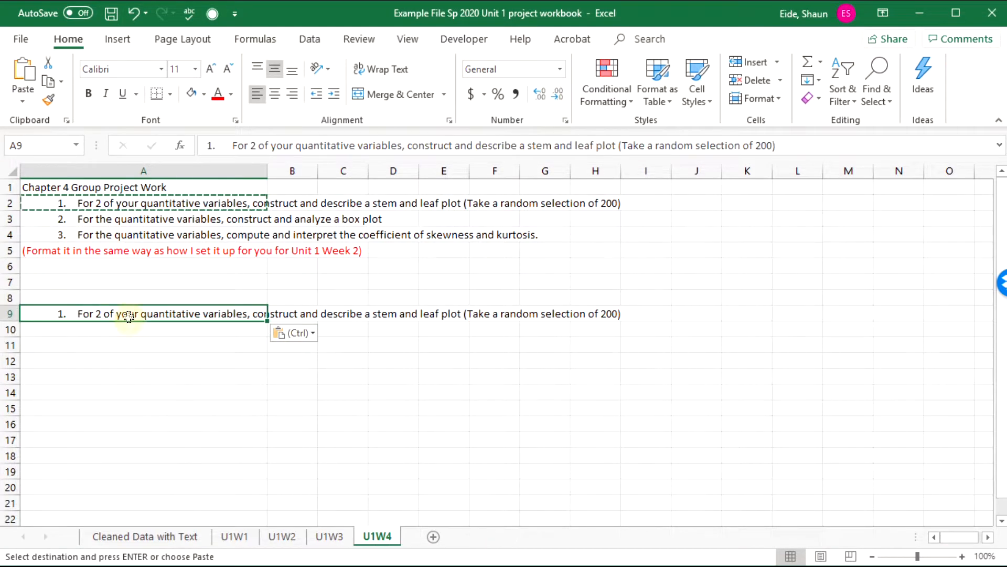
{"action": "left_click", "coordinate": [180, 341]}
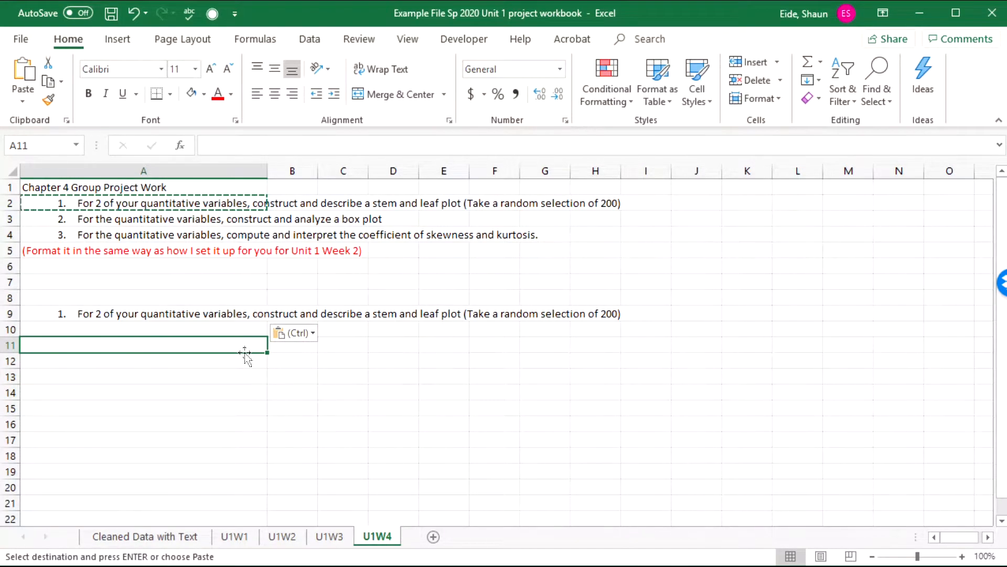
Look through the columns of Cleaned Data with Text for quantitative variables, including the ideal outdoor temperature question in K10.
{"action": "left_click", "coordinate": [235, 537]}
{"action": "left_click", "coordinate": [144, 537]}
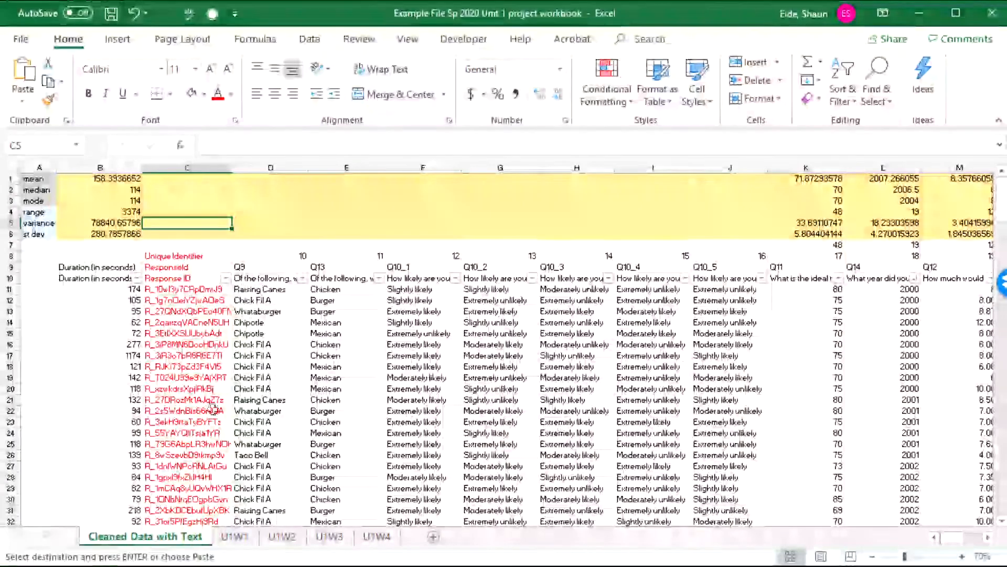
{"action": "left_click", "coordinate": [210, 401]}
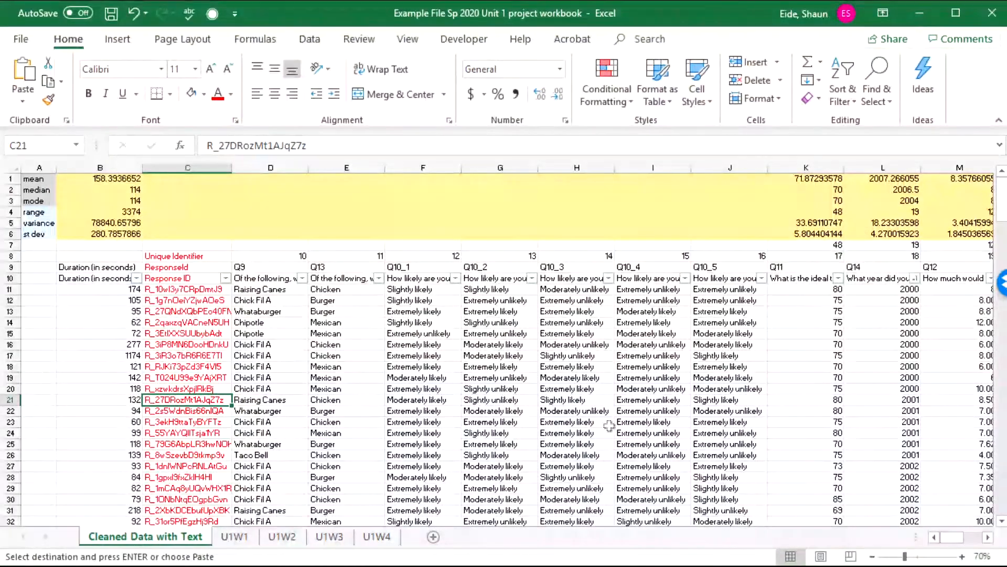
{"action": "left_click_drag", "start_coordinate": [629, 400], "coordinate": [635, 361]}
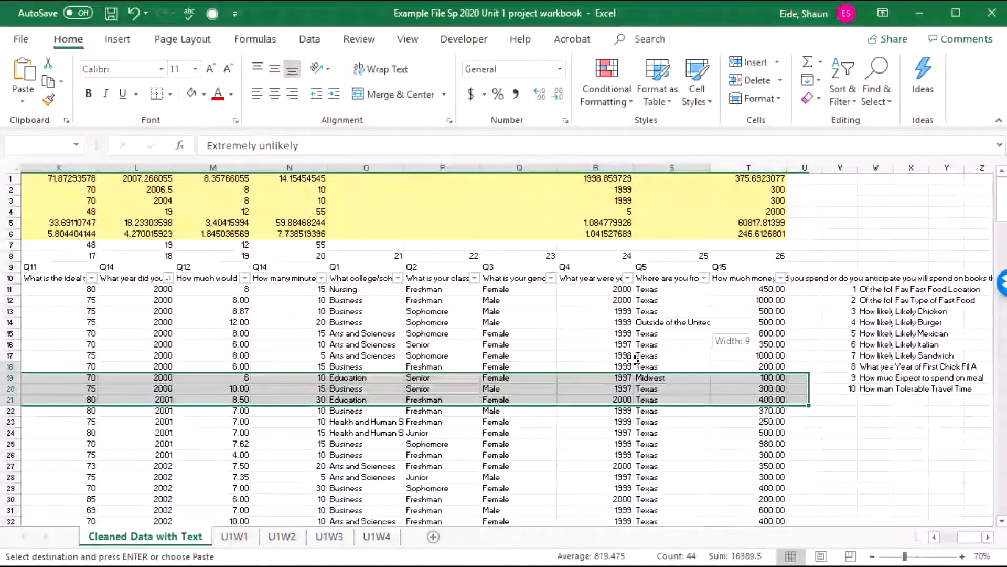
{"action": "left_click", "coordinate": [593, 322]}
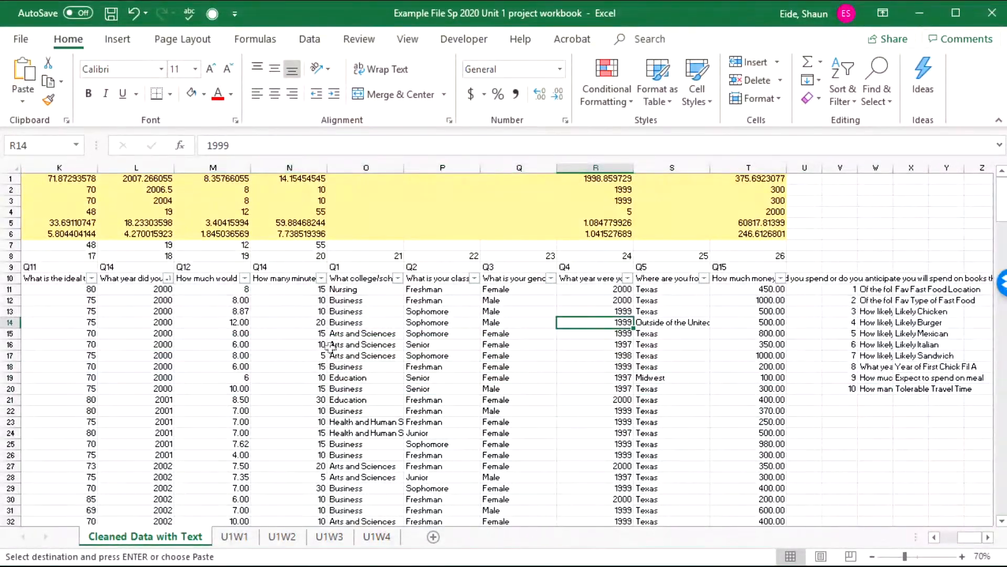
{"action": "left_click", "coordinate": [297, 355]}
{"action": "key", "text": "Left"}
{"action": "key", "text": "Left"}
{"action": "key", "text": "Left"}
{"action": "key", "text": "Left"}
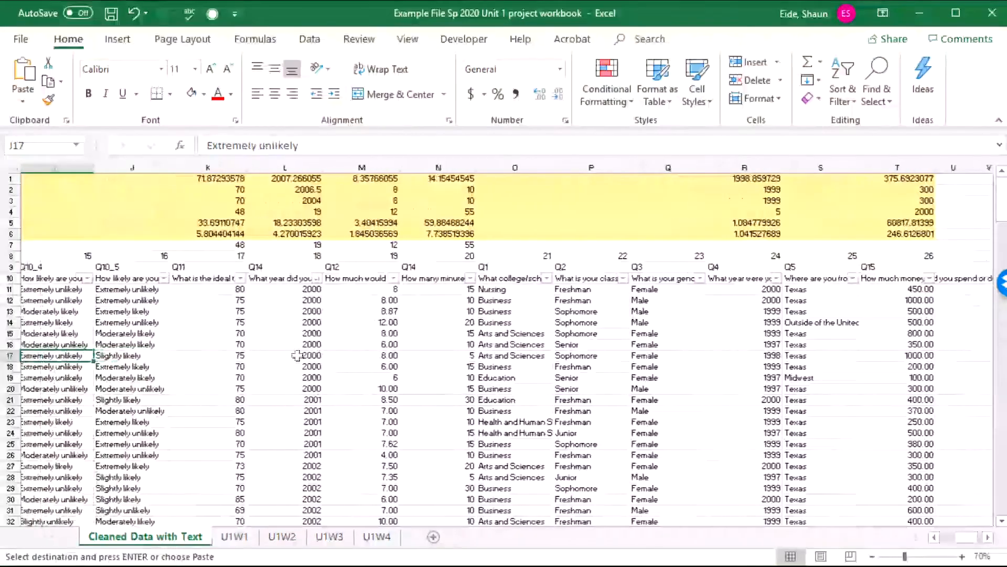
{"action": "key", "text": "Left"}
{"action": "key", "text": "Left"}
{"action": "key", "text": "Left"}
{"action": "key", "text": "Left"}
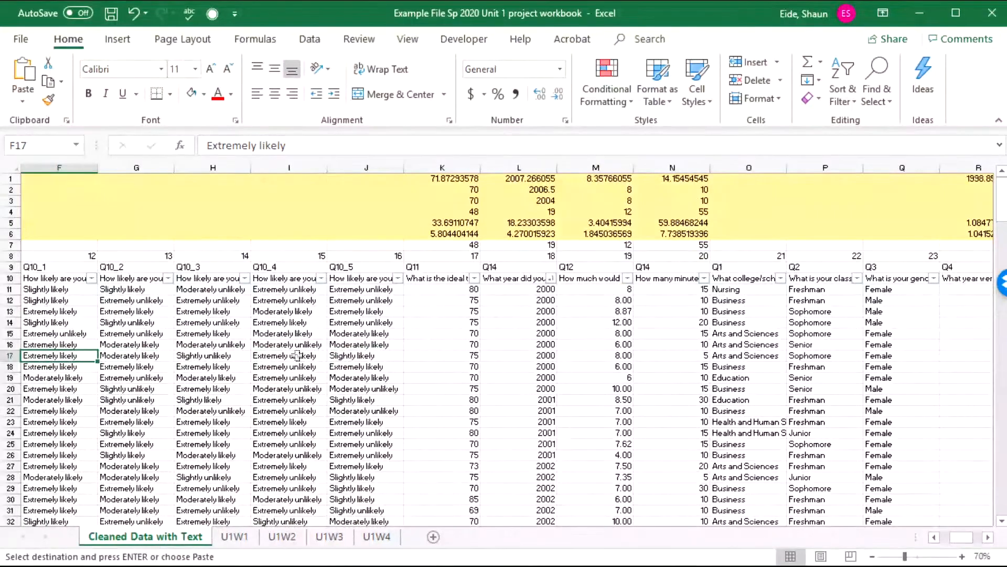
{"action": "left_click", "coordinate": [444, 278]}
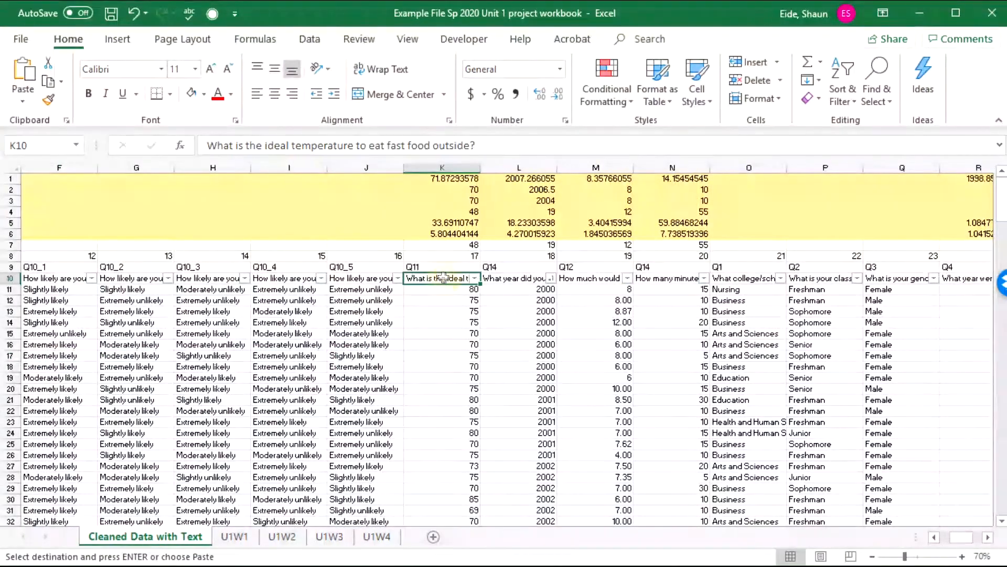
Examine the ideal temperature values in column K and the expected meal spending values in column M for stem and leaf suitability.
{"action": "left_click_drag", "start_coordinate": [429, 300], "coordinate": [439, 390]}
{"action": "left_click", "coordinate": [450, 436]}
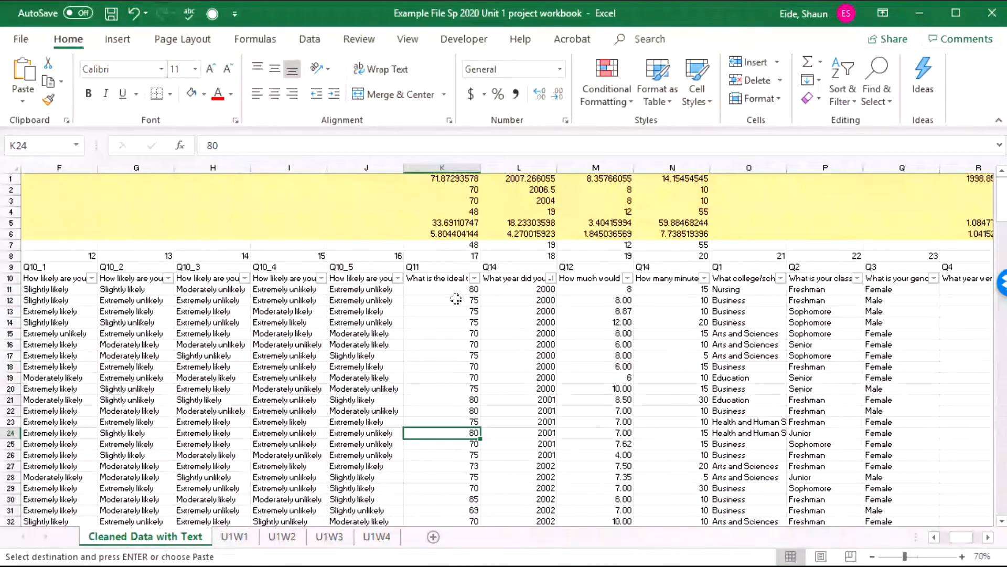
{"action": "left_click_drag", "start_coordinate": [455, 301], "coordinate": [440, 429]}
{"action": "left_click", "coordinate": [439, 475]}
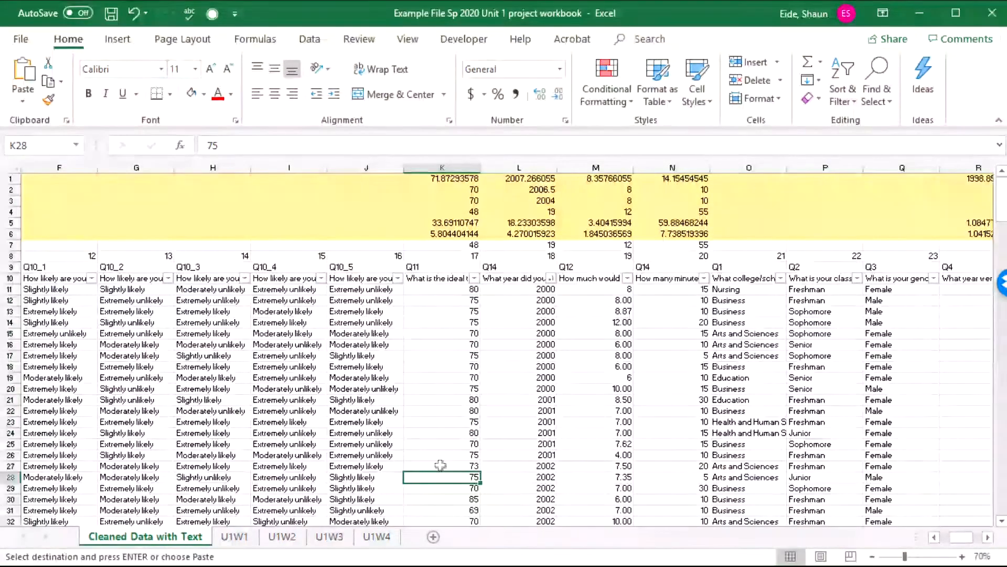
{"action": "key", "text": "Right"}
{"action": "key", "text": "Right"}
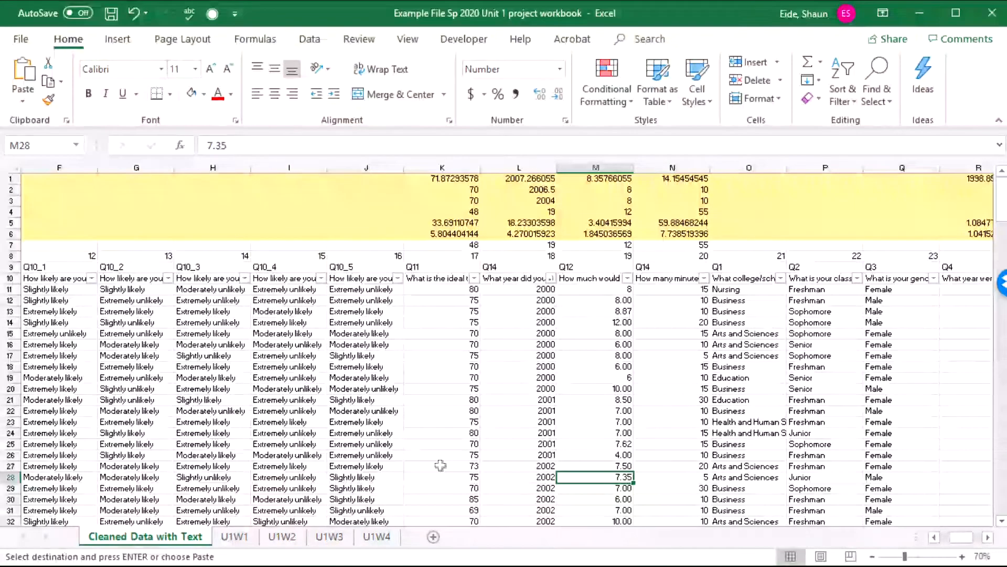
{"action": "left_click", "coordinate": [624, 376]}
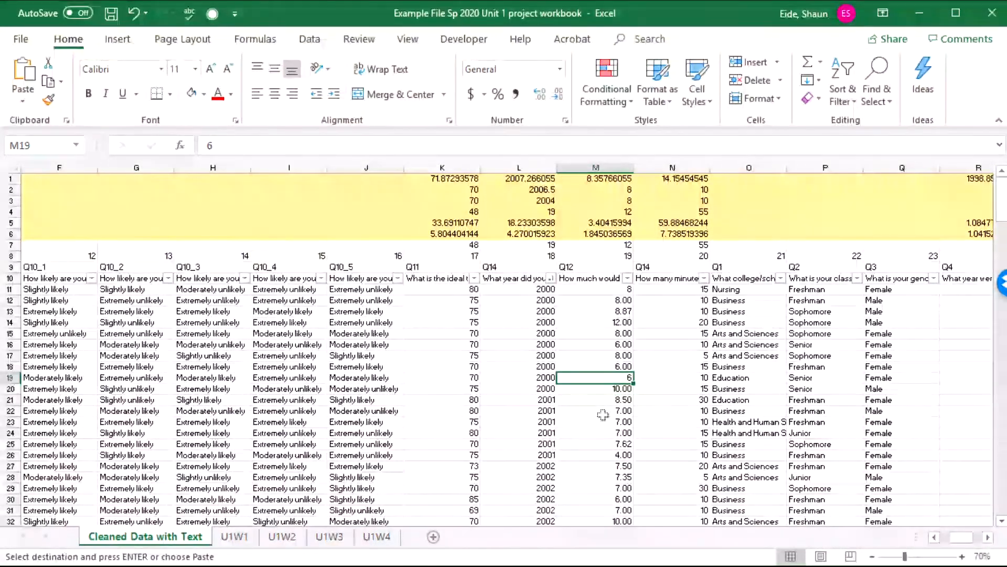
{"action": "left_click", "coordinate": [455, 366]}
{"action": "scroll", "coordinate": [454, 366], "scroll_direction": "down", "scroll_amount": 19}
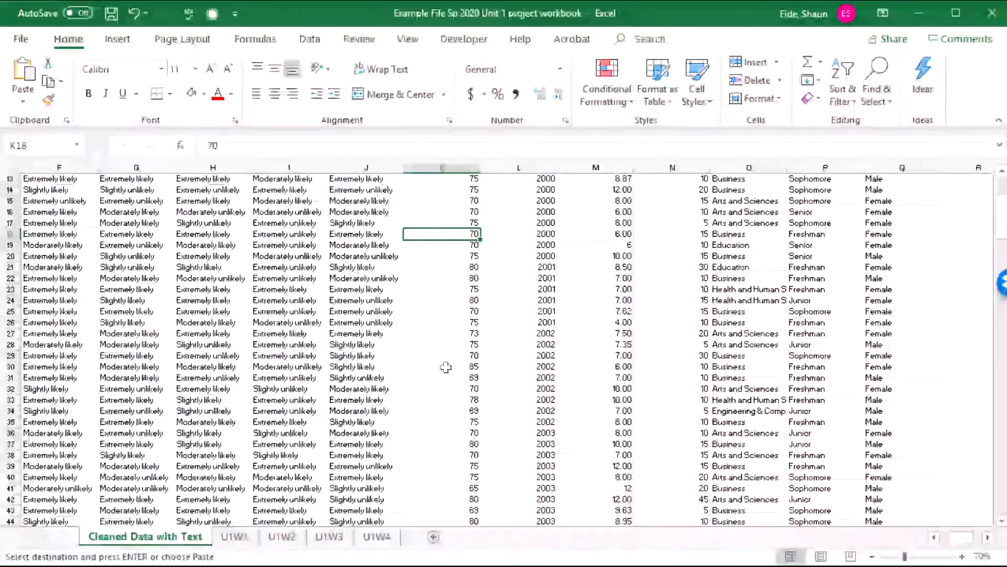
{"action": "scroll", "coordinate": [446, 367], "scroll_direction": "down", "scroll_amount": 5}
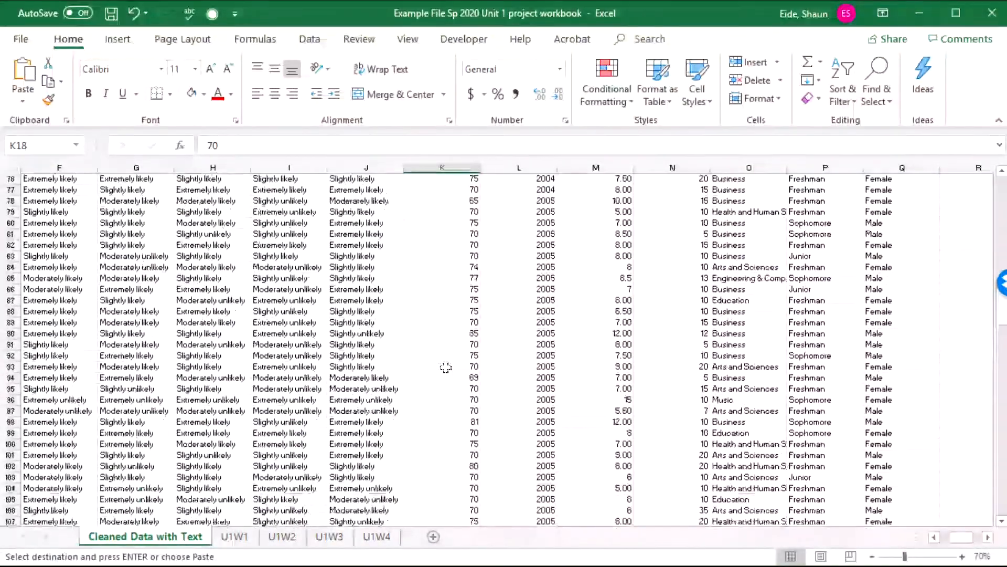
{"action": "scroll", "coordinate": [446, 367], "scroll_direction": "up", "scroll_amount": 20}
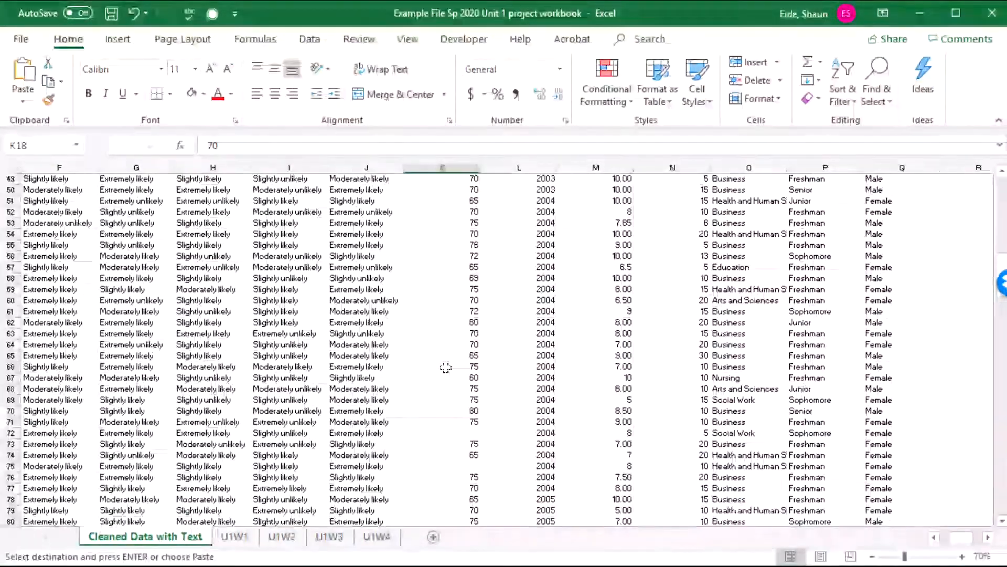
Read the travel minutes question in N10 and look across the remaining columns through T for more quantitative variables.
{"action": "left_click", "coordinate": [674, 289]}
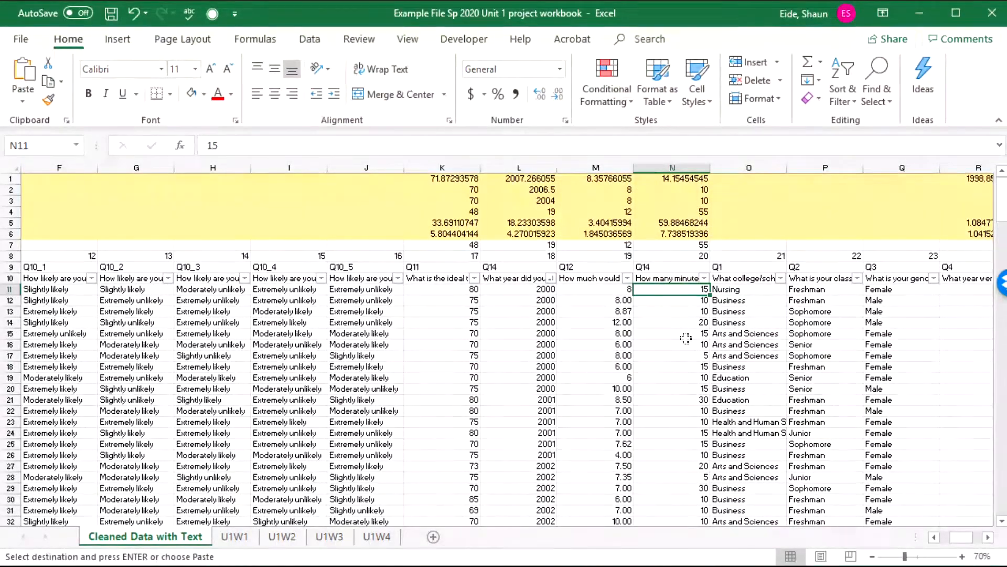
{"action": "left_click", "coordinate": [681, 280]}
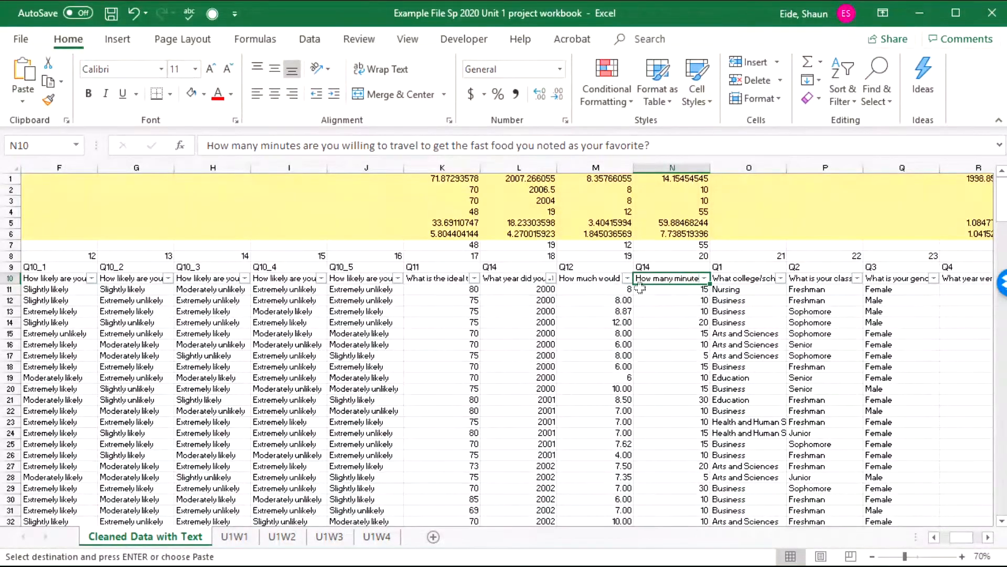
{"action": "left_click", "coordinate": [650, 375]}
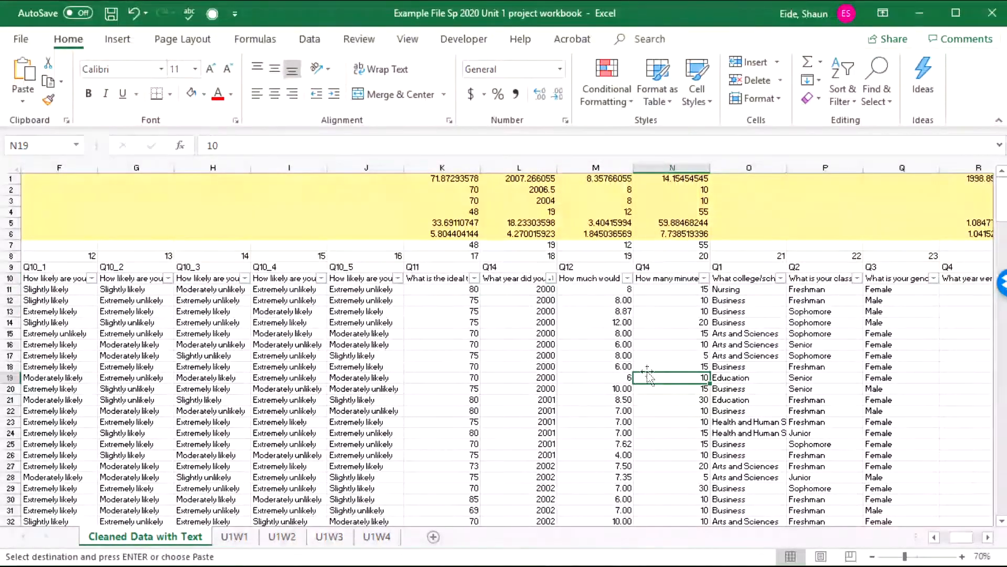
{"action": "left_click", "coordinate": [530, 379]}
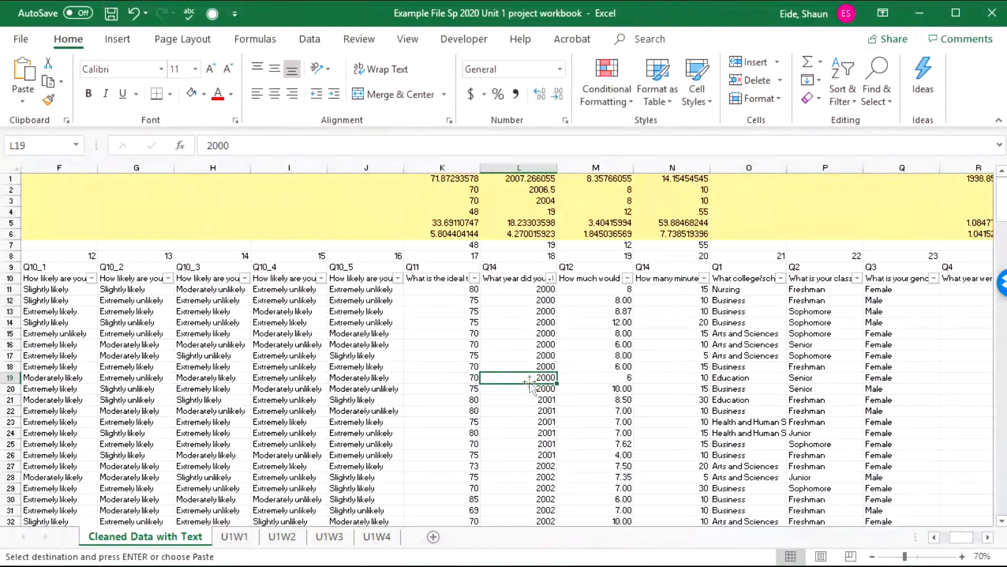
{"action": "key", "text": "Right"}
{"action": "key", "text": "Right"}
{"action": "key", "text": "Right"}
{"action": "key", "text": "Right"}
{"action": "key", "text": "Right"}
{"action": "key", "text": "Right"}
{"action": "key", "text": "Right"}
{"action": "key", "text": "Right"}
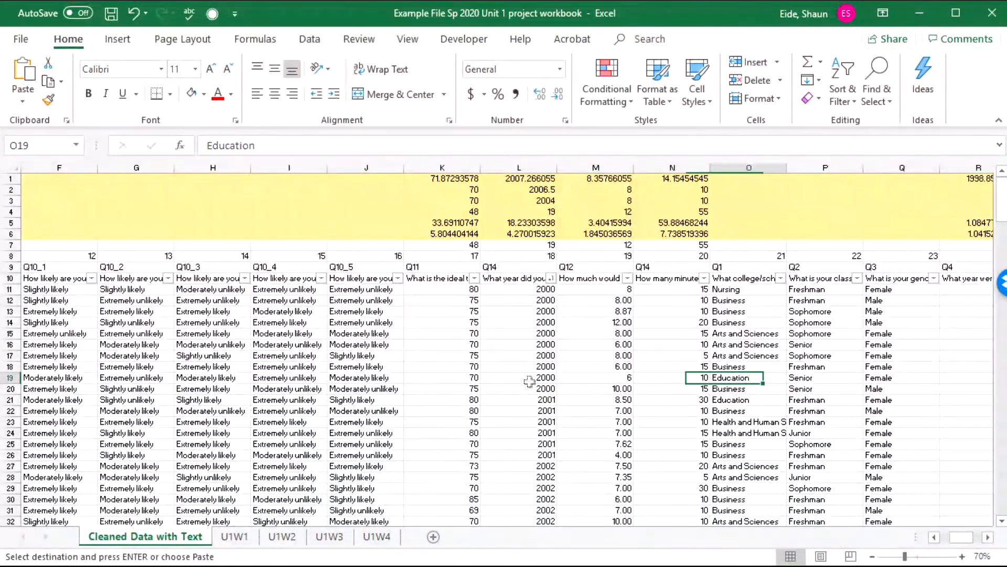
{"action": "key", "text": "Right"}
{"action": "key", "text": "Right"}
{"action": "key", "text": "Right"}
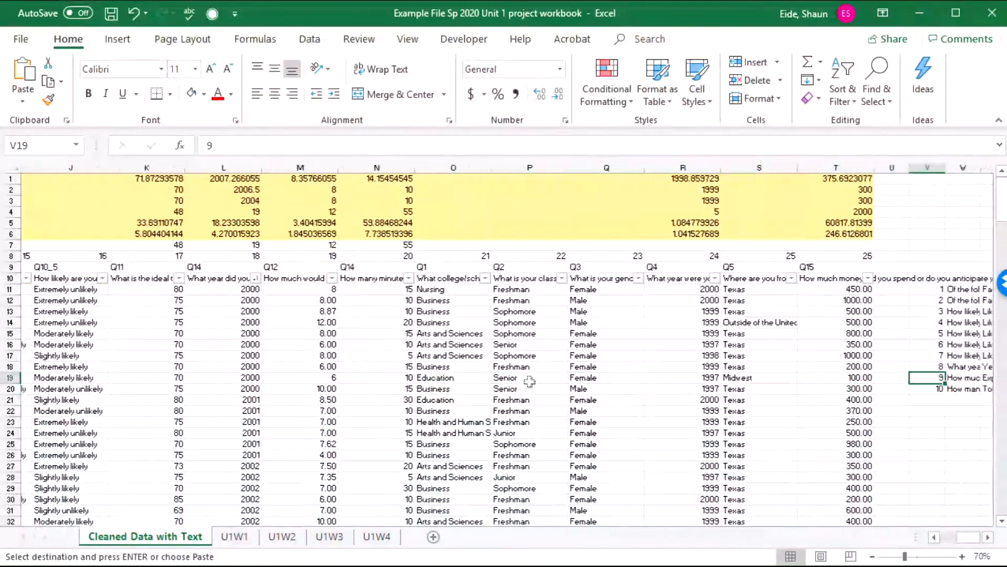
{"action": "key", "text": "Left"}
{"action": "key", "text": "Left"}
{"action": "key", "text": "Left"}
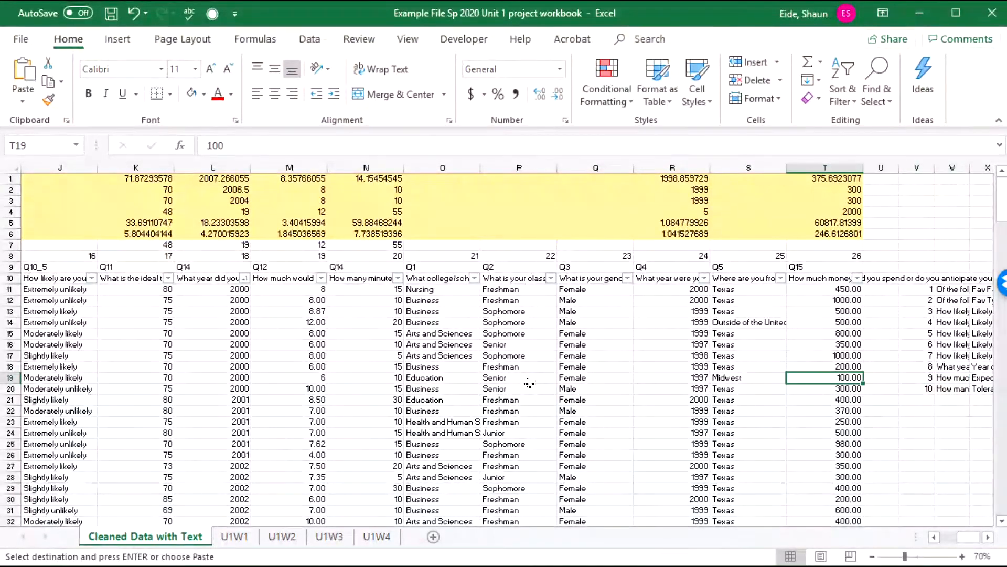
Fill the birth year, travel minutes and ideal temperature headers in R10, N10 and K10 with orange.
{"action": "left_click", "coordinate": [682, 277]}
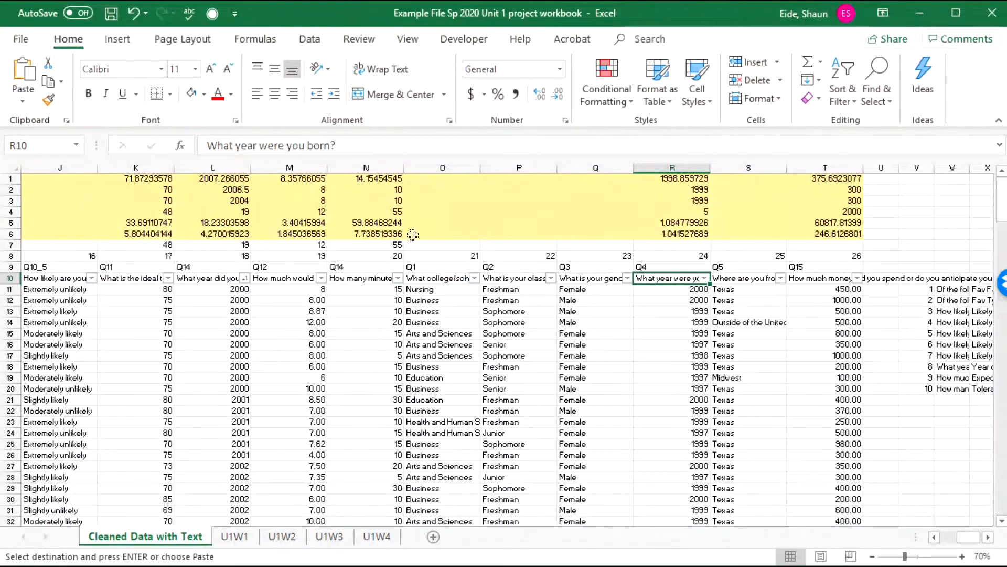
{"action": "left_click", "coordinate": [205, 95]}
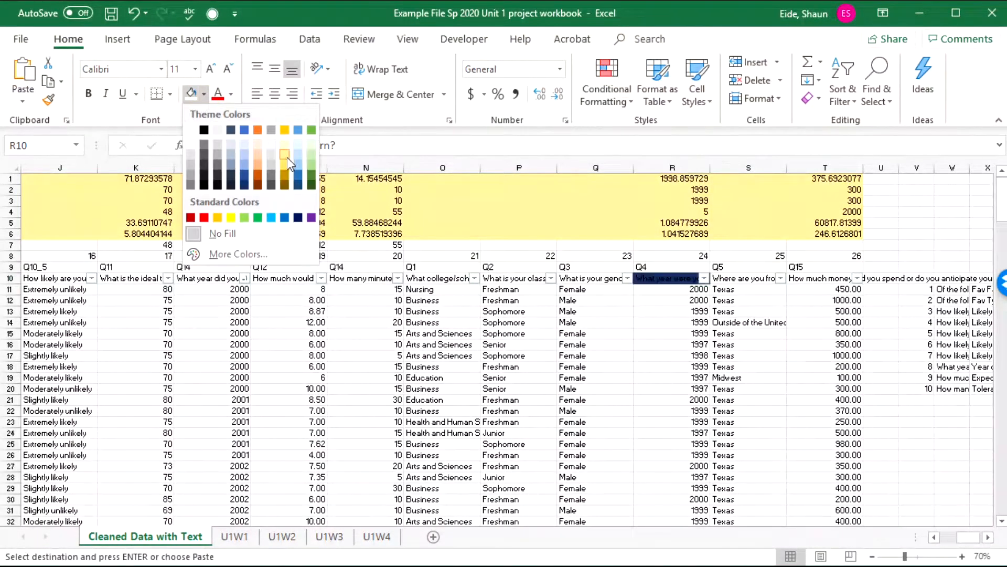
{"action": "left_click", "coordinate": [217, 217]}
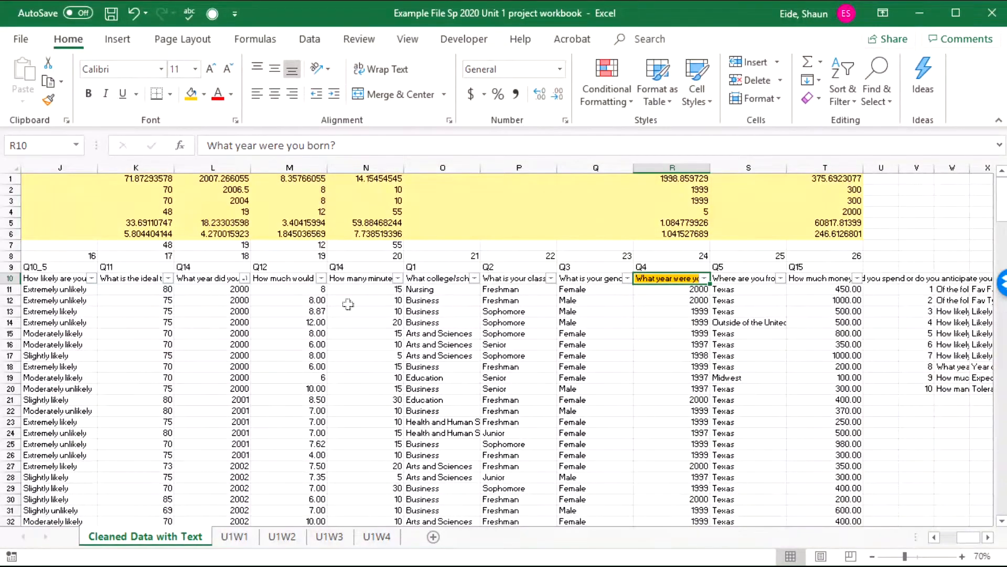
{"action": "left_click", "coordinate": [362, 279]}
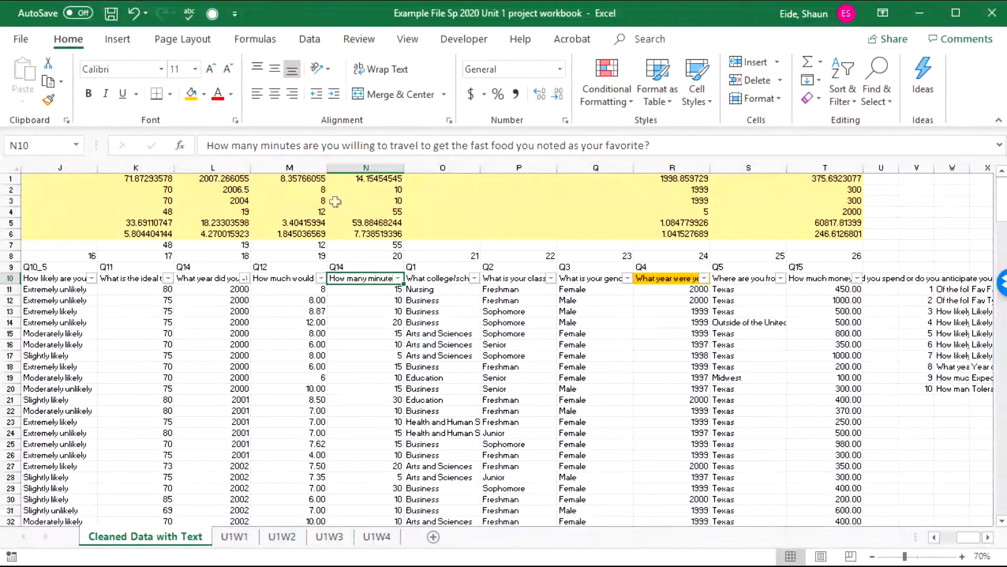
{"action": "left_click", "coordinate": [191, 95]}
{"action": "left_click", "coordinate": [283, 278]}
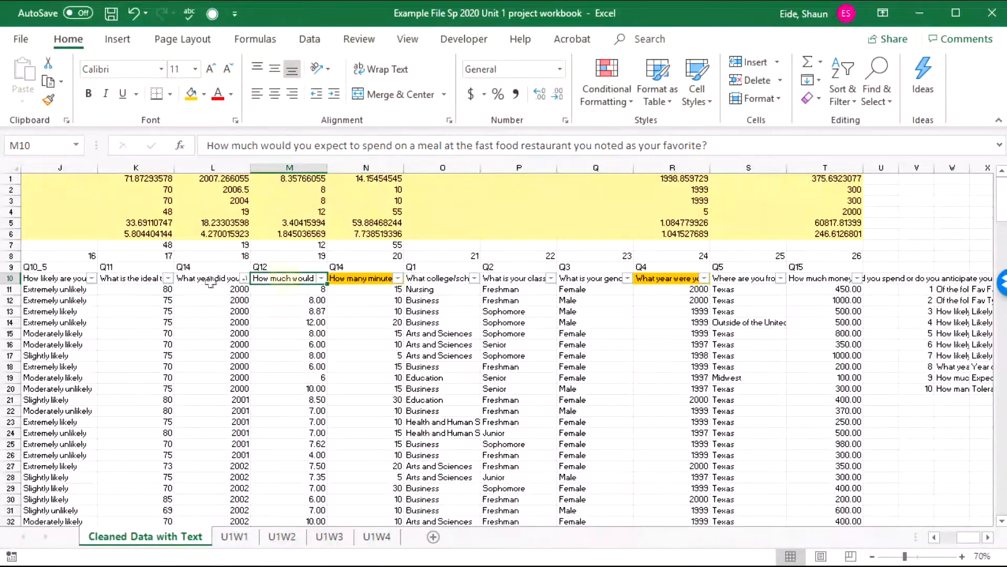
{"action": "left_click", "coordinate": [207, 279]}
{"action": "left_click", "coordinate": [160, 280]}
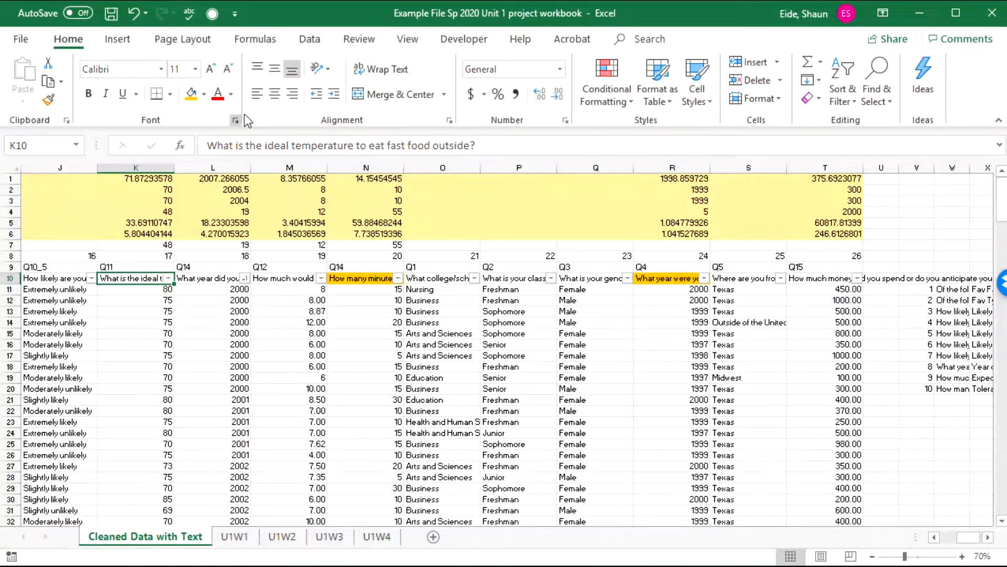
{"action": "left_click", "coordinate": [191, 94]}
{"action": "left_click", "coordinate": [215, 345]}
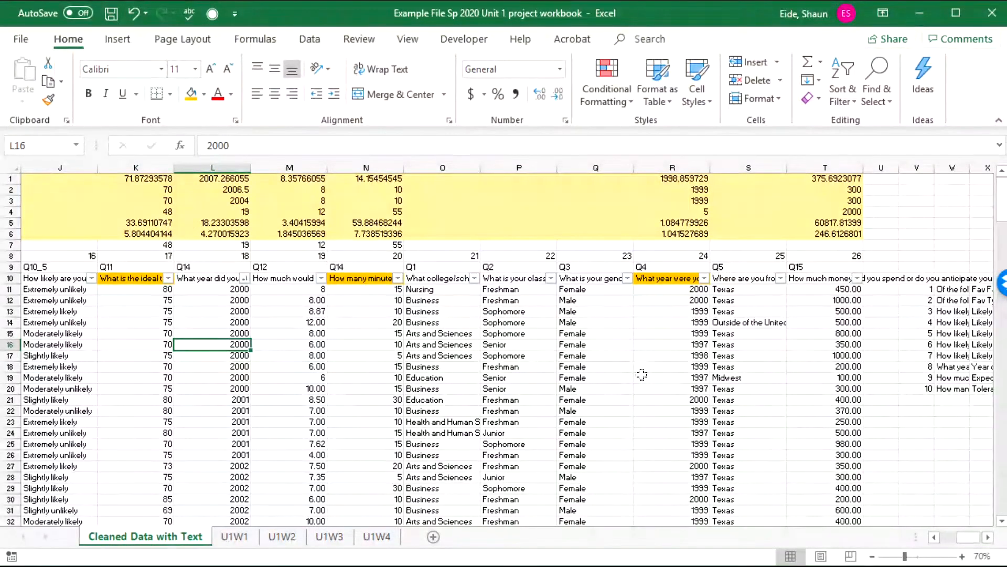
Sort the survey data by Response ID from A to Z.
{"action": "left_click_drag", "start_coordinate": [641, 374], "coordinate": [91, 359]}
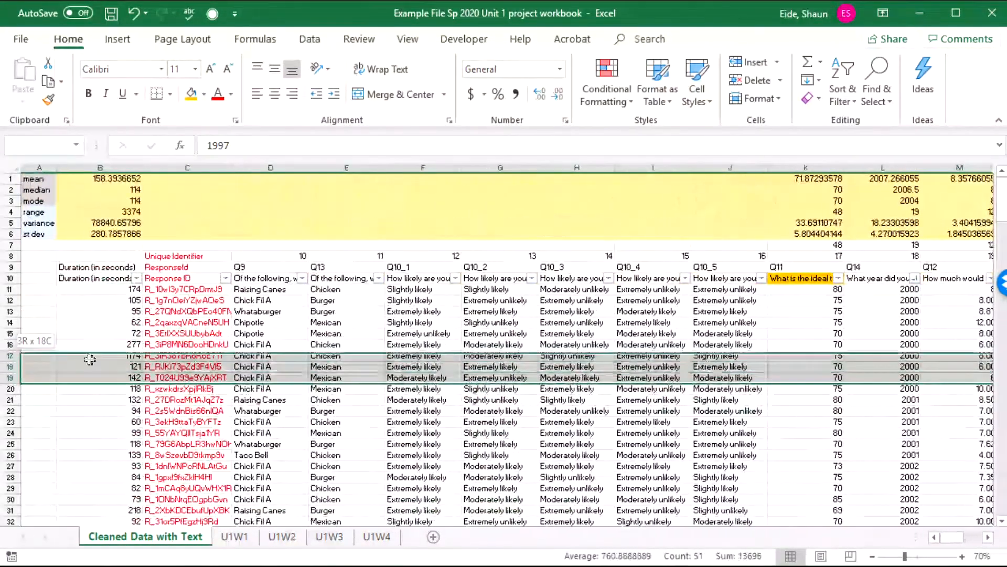
{"action": "left_click", "coordinate": [237, 388]}
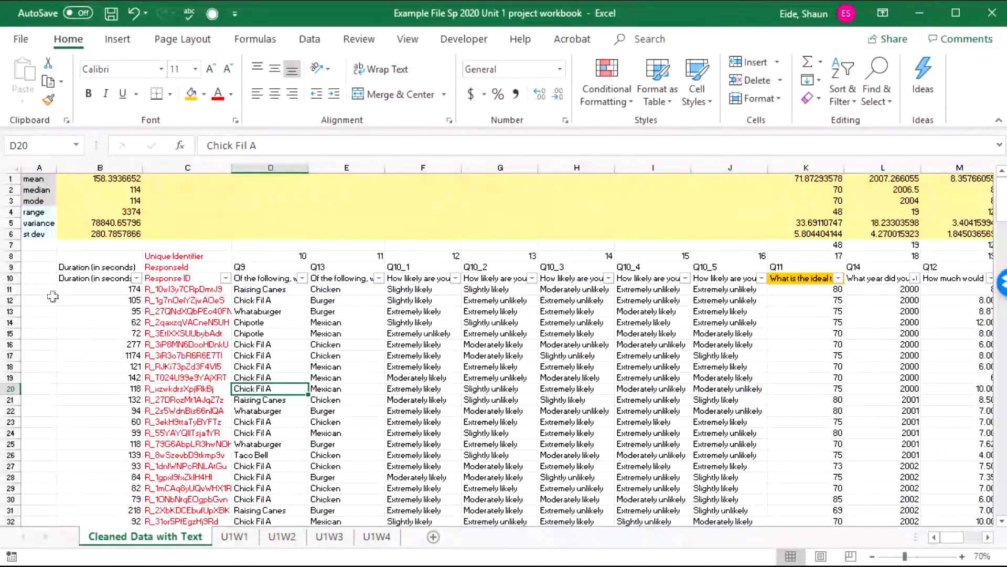
{"action": "left_click_drag", "start_coordinate": [391, 344], "coordinate": [47, 321]}
{"action": "left_click", "coordinate": [166, 292]}
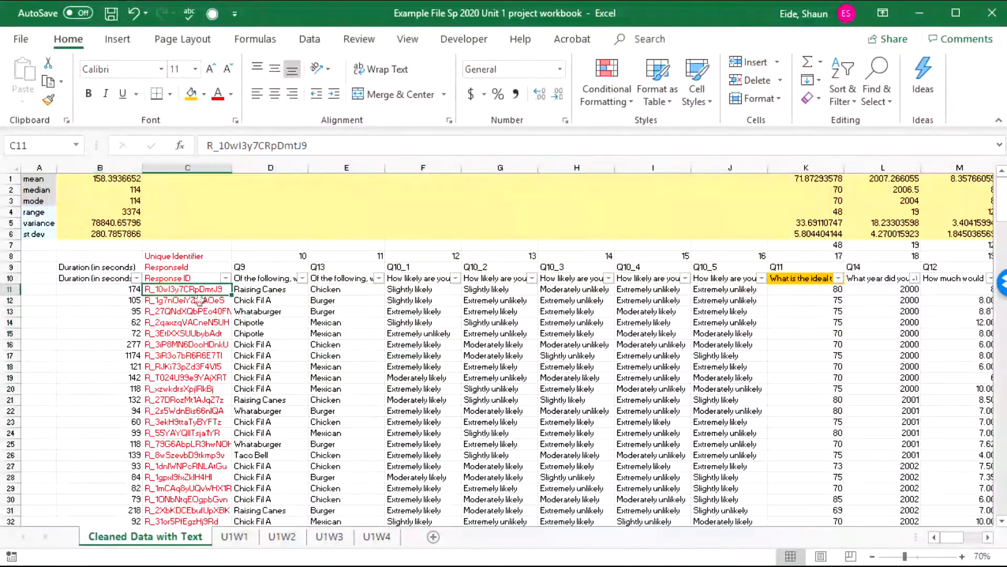
{"action": "left_click", "coordinate": [224, 278]}
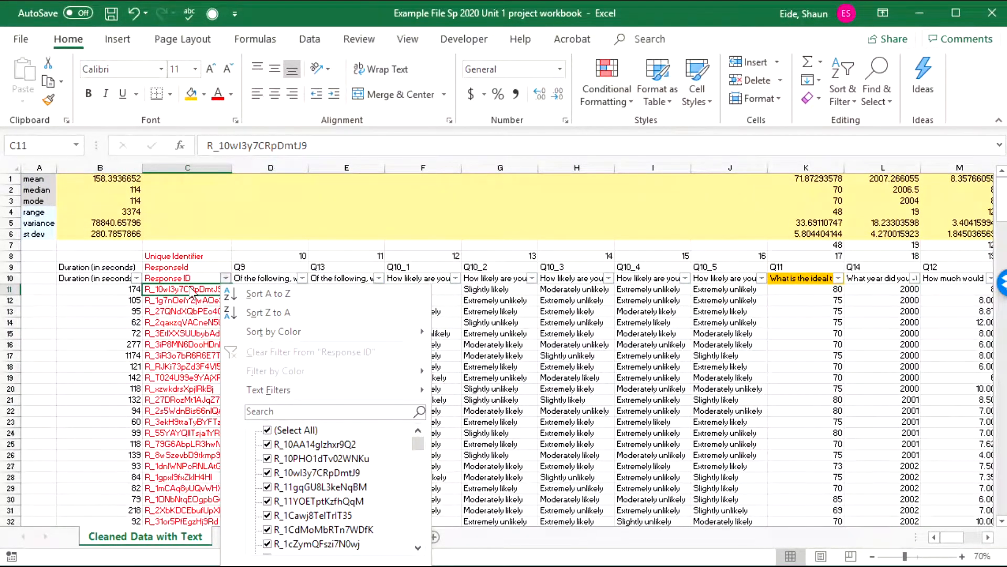
{"action": "left_click", "coordinate": [186, 329]}
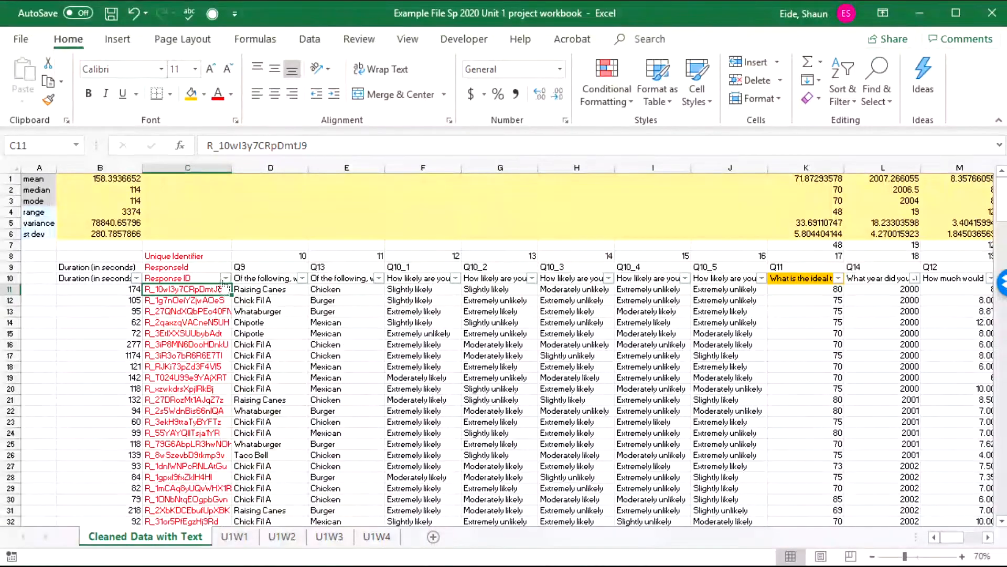
{"action": "left_click", "coordinate": [225, 278]}
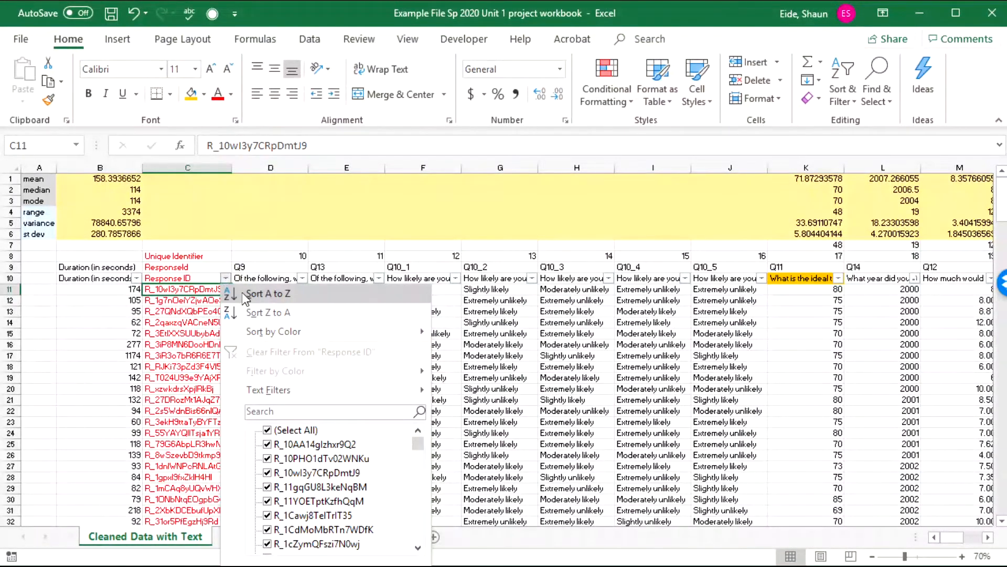
{"action": "left_click", "coordinate": [244, 295]}
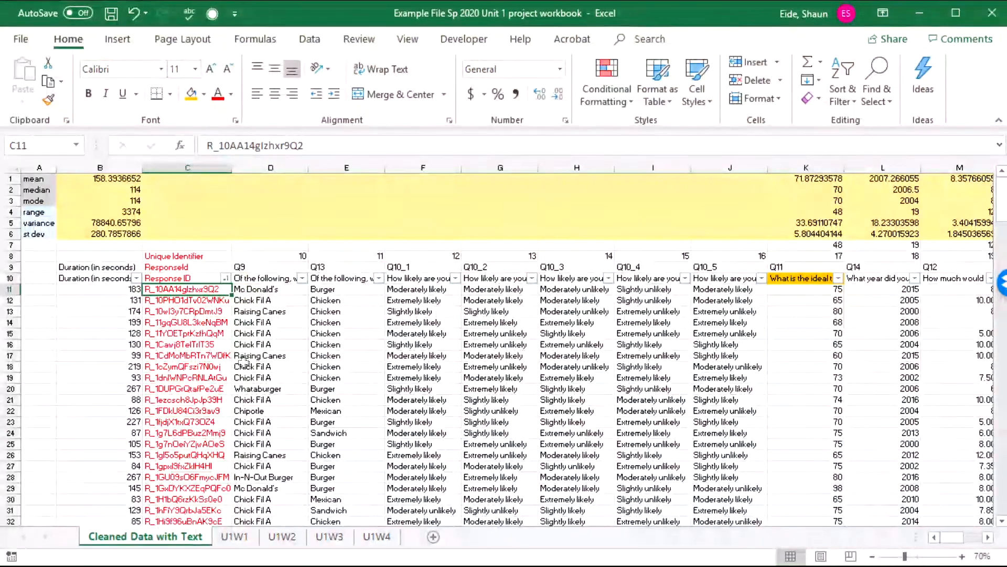
Insert a blank column before the Response ID column.
{"action": "left_click", "coordinate": [201, 167]}
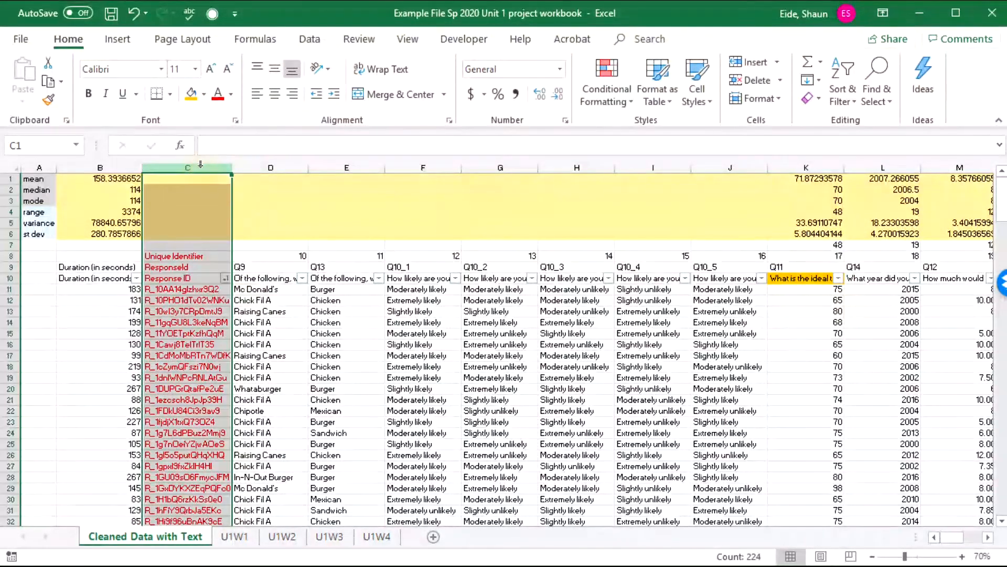
{"action": "right_click", "coordinate": [201, 167]}
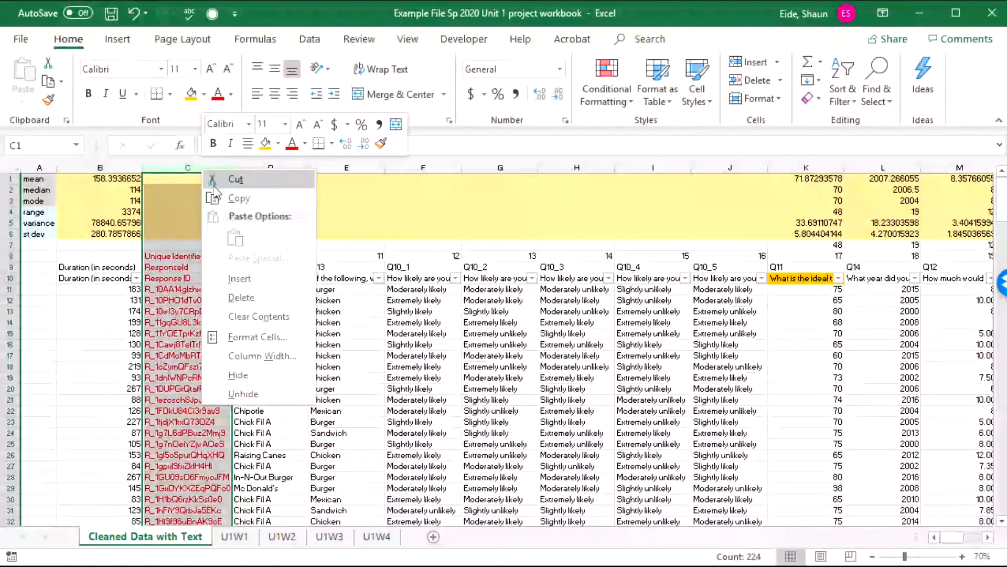
{"action": "left_click", "coordinate": [281, 291]}
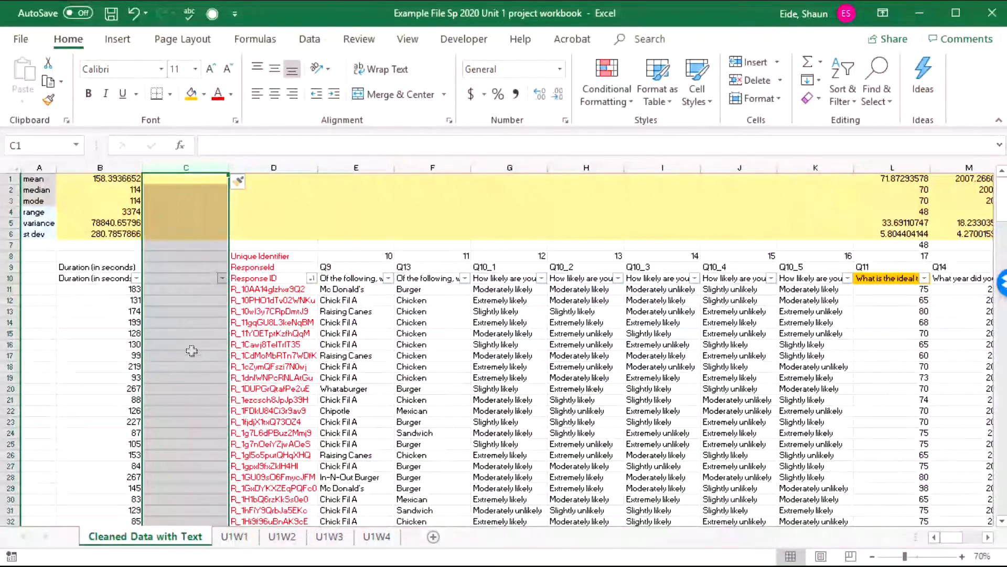
Enter the formula =RANDBETWEEN(1,2000) in C11 beside the first Response ID.
{"action": "left_click", "coordinate": [192, 351]}
{"action": "left_click", "coordinate": [183, 299]}
{"action": "left_click", "coordinate": [180, 291]}
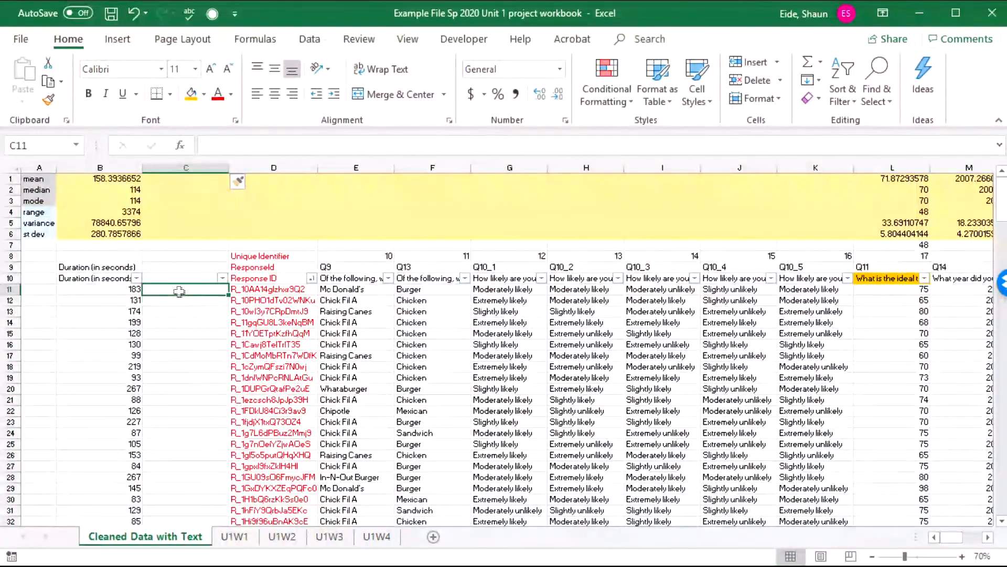
{"action": "type", "text": "="}
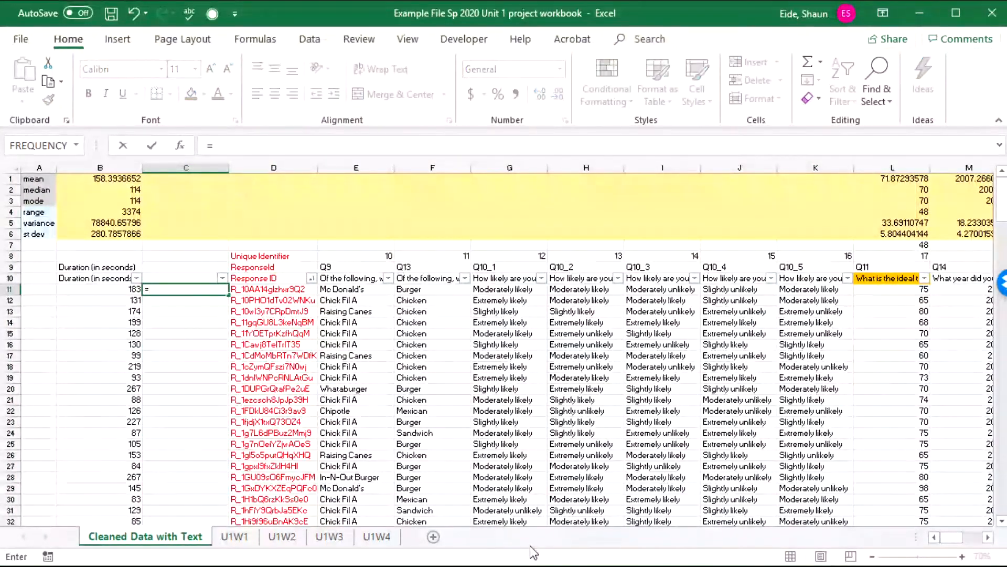
{"action": "type", "text": "rand"}
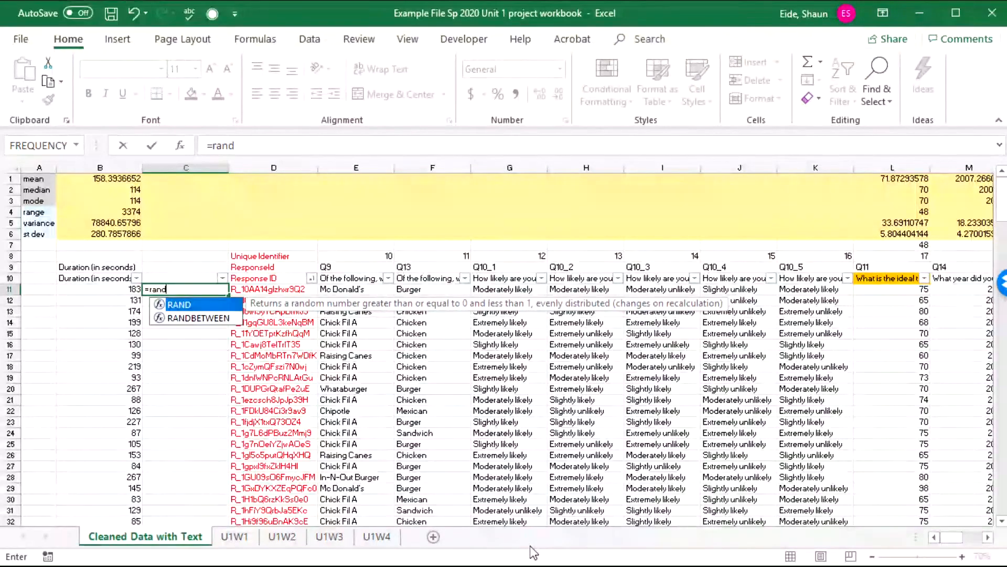
{"action": "type", "text": "be"}
{"action": "key", "text": "Tab"}
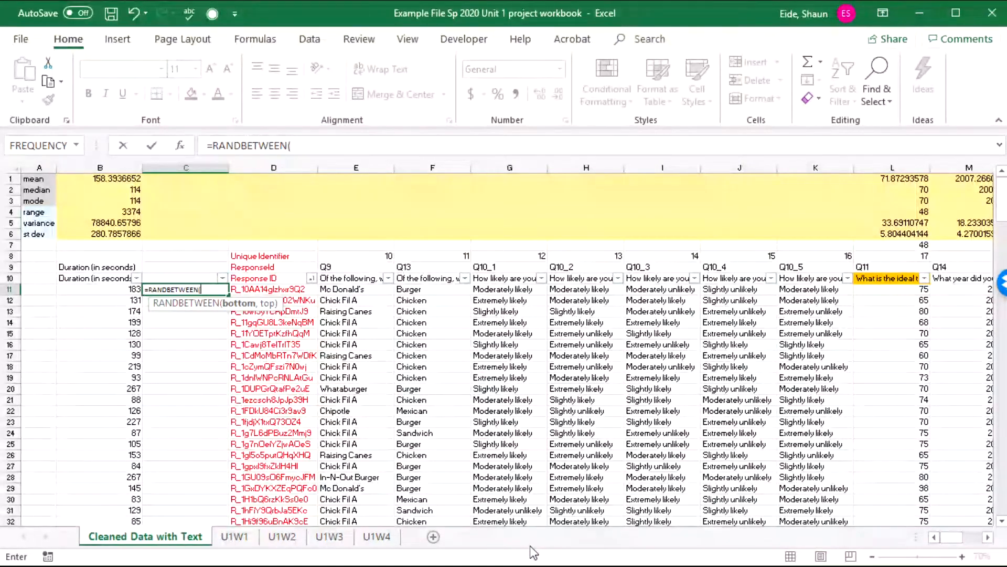
{"action": "type", "text": "1"}
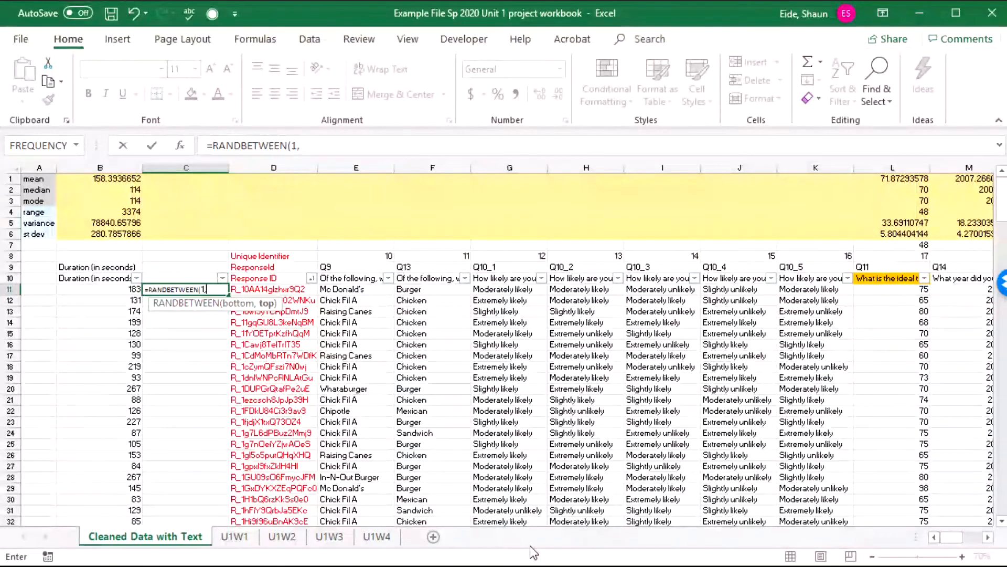
{"action": "type", "text": ",2000)"}
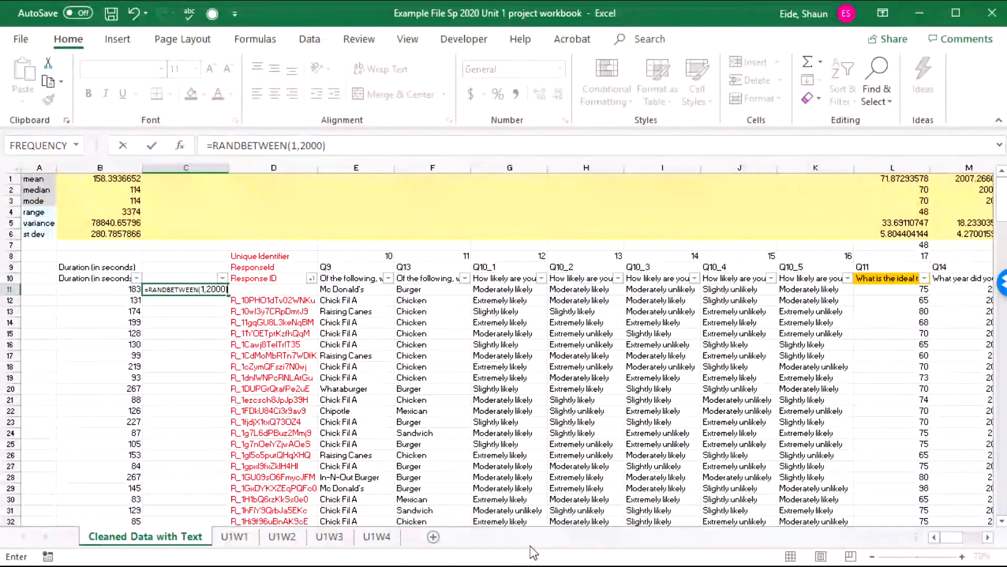
{"action": "key", "text": "Tab"}
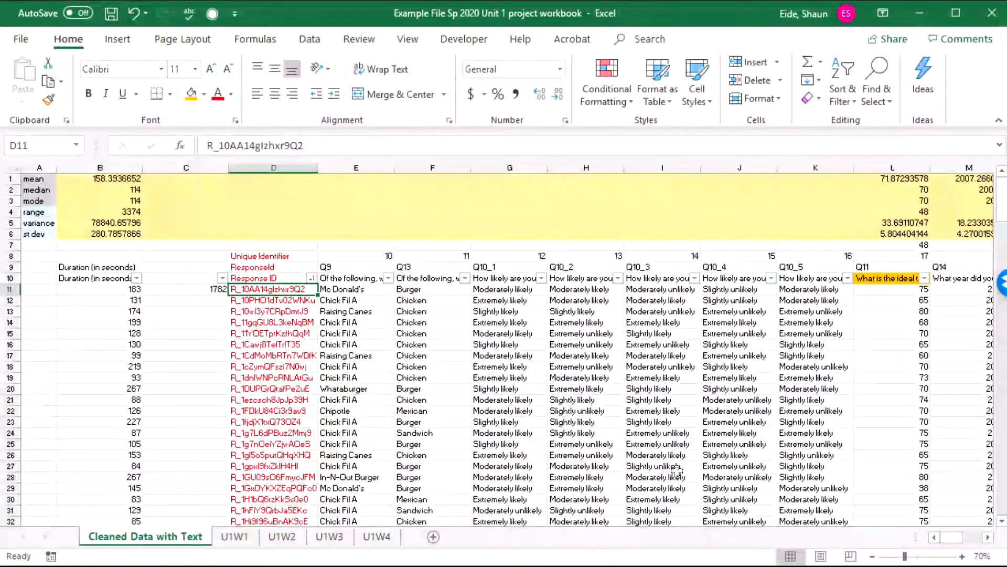
Fill the random number formula from C11 down column C for all survey responses.
{"action": "left_click", "coordinate": [208, 293]}
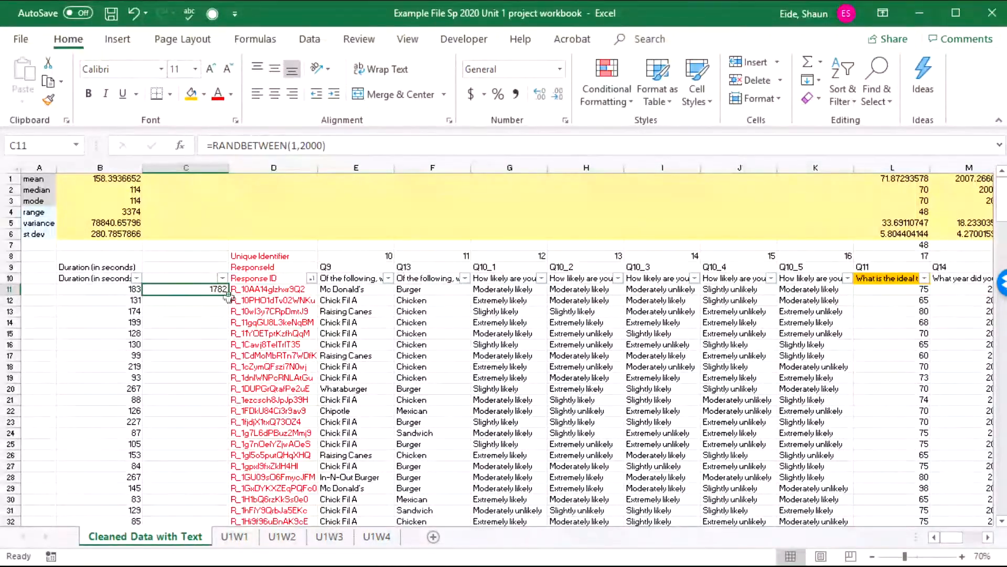
{"action": "double_click", "coordinate": [229, 294]}
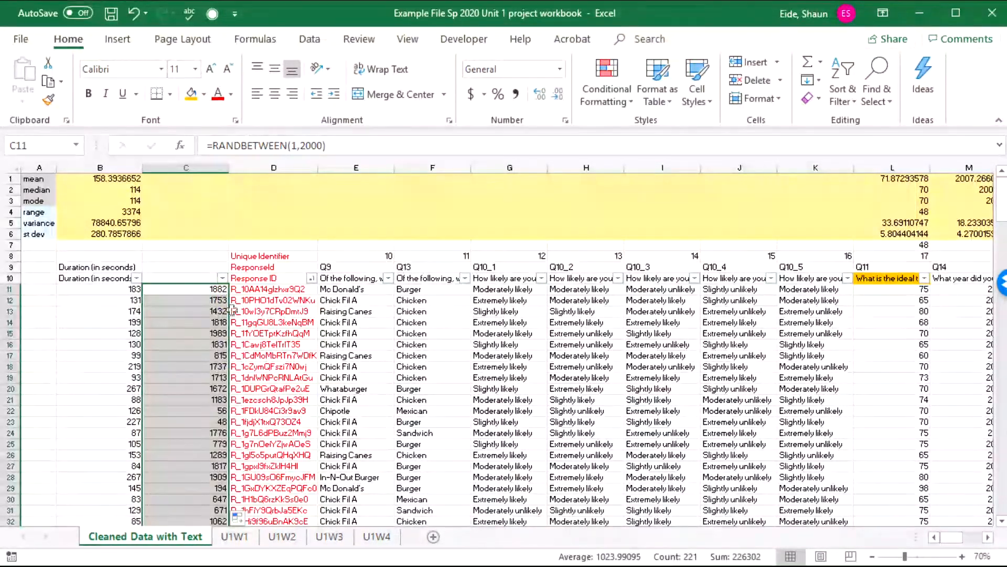
{"action": "scroll", "coordinate": [233, 310], "scroll_direction": "down", "scroll_amount": 9}
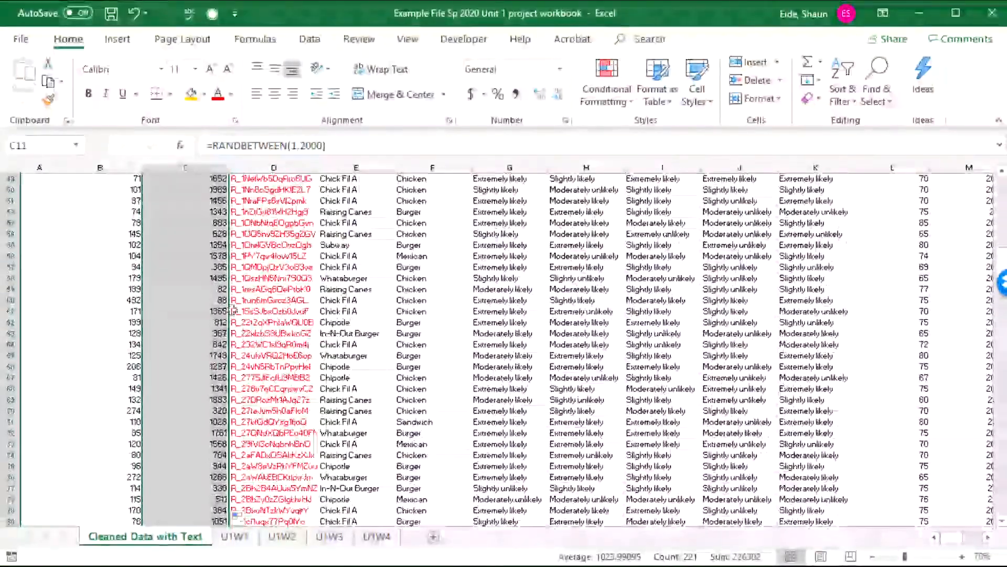
{"action": "scroll", "coordinate": [233, 310], "scroll_direction": "up", "scroll_amount": 9}
{"action": "left_click", "coordinate": [211, 346]}
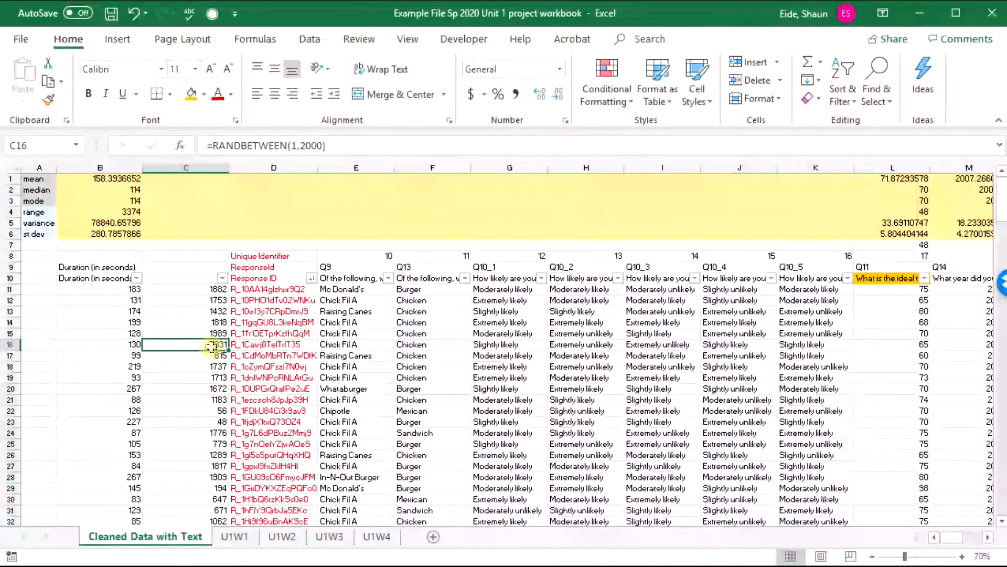
Sort the survey data by the random numbers in column C from smallest to largest.
{"action": "left_click", "coordinate": [223, 278]}
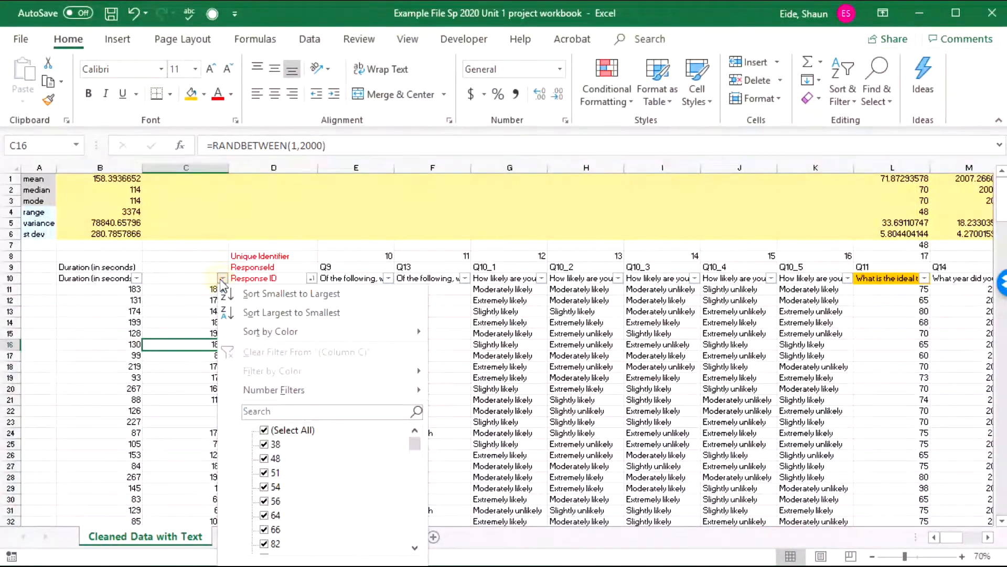
{"action": "left_click", "coordinate": [256, 295]}
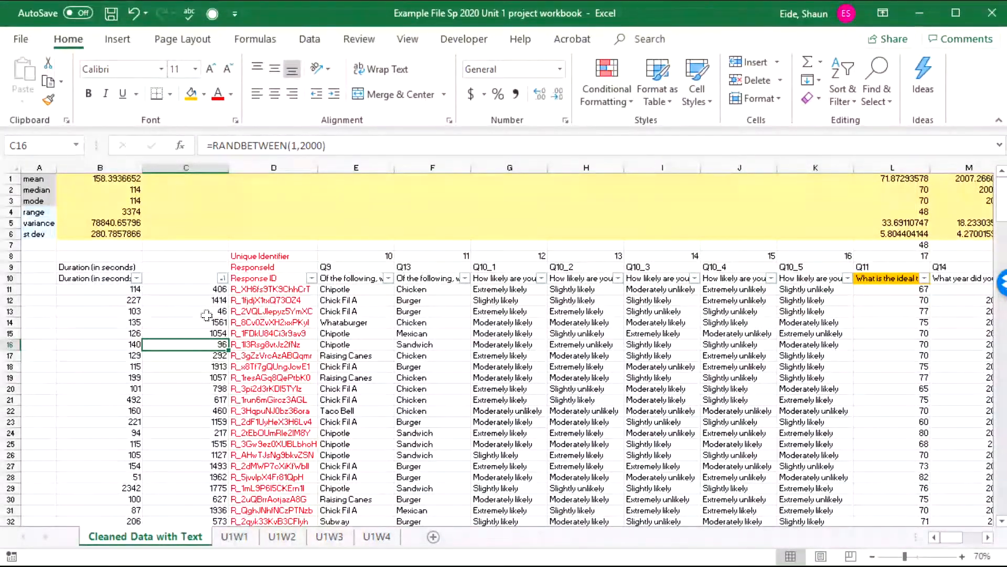
{"action": "left_click", "coordinate": [207, 315]}
{"action": "left_click", "coordinate": [273, 310]}
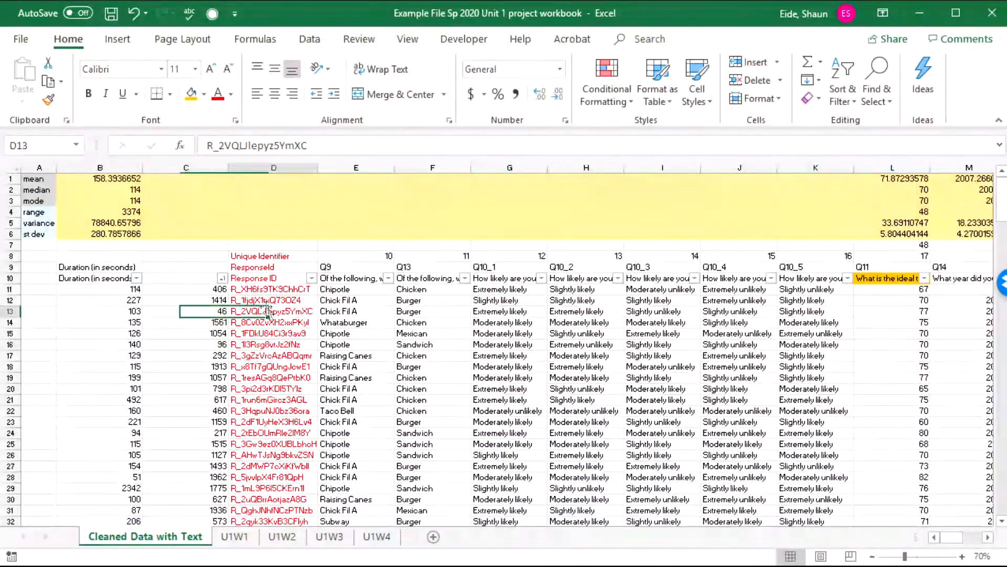
{"action": "left_click", "coordinate": [183, 299]}
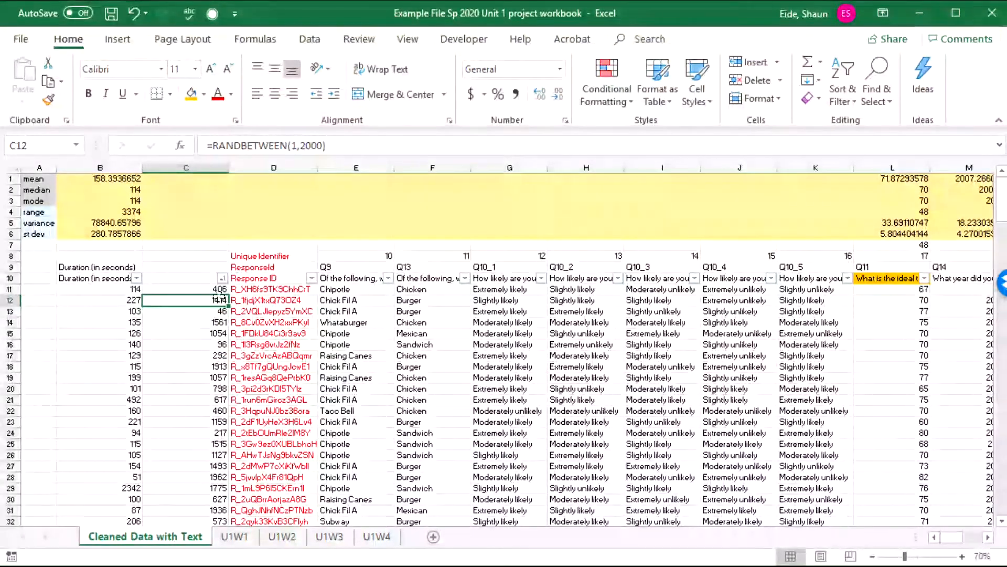
Clear the random numbers in C11:C16 and enter 1 through 5 in C11:C15.
{"action": "left_click", "coordinate": [182, 288]}
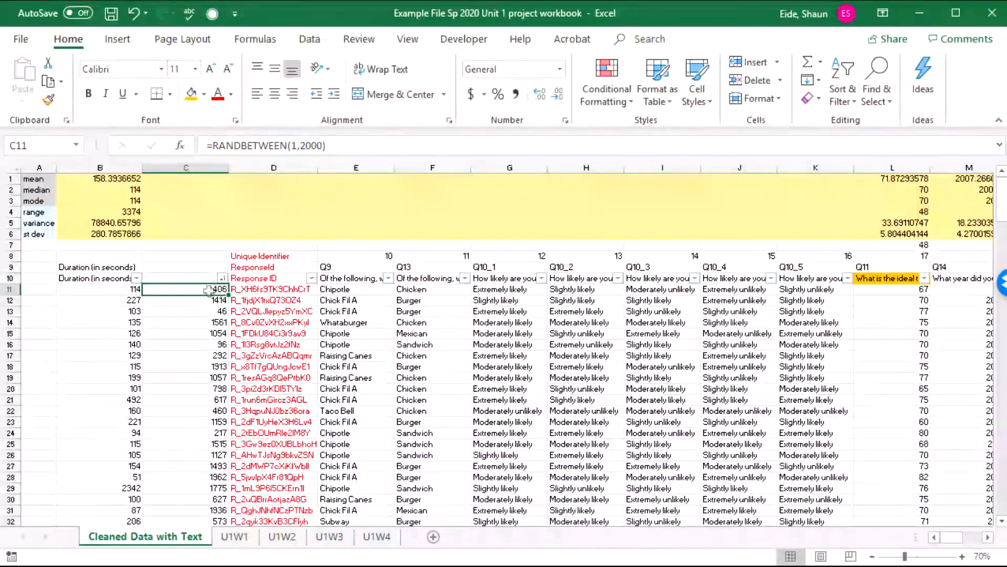
{"action": "left_click_drag", "start_coordinate": [208, 291], "coordinate": [197, 327]}
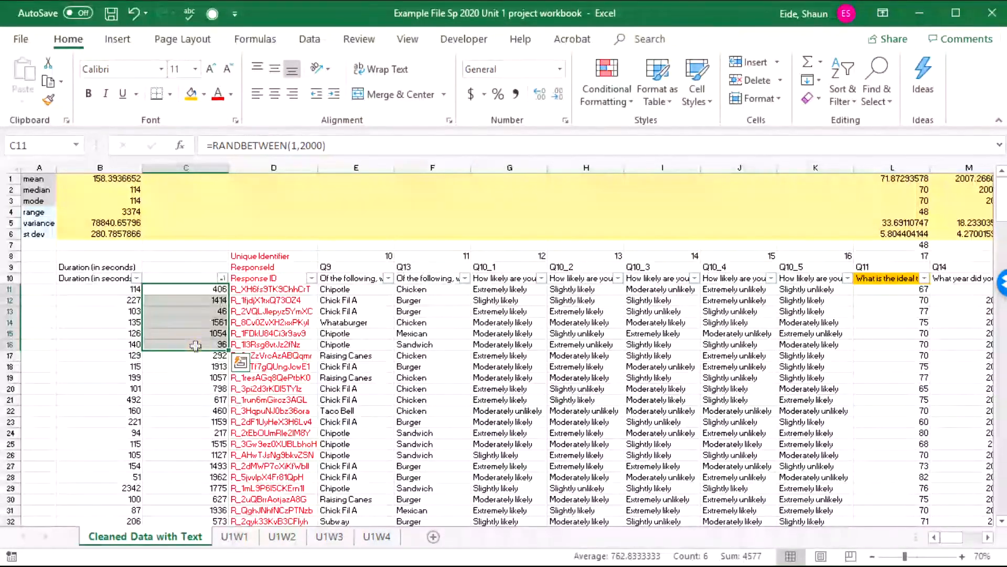
{"action": "key", "text": "Delete"}
{"action": "left_click", "coordinate": [197, 291]}
{"action": "type", "text": "1"}
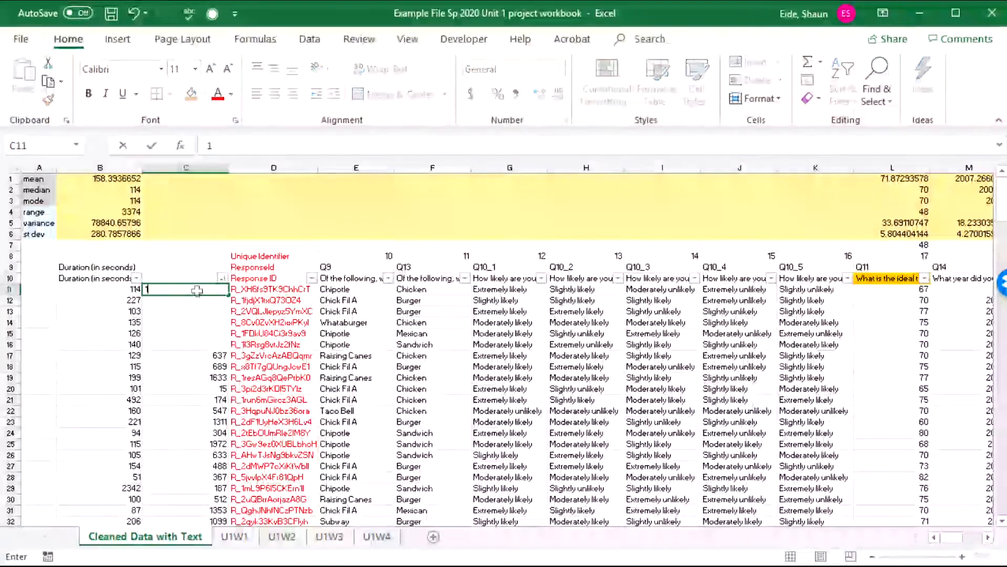
{"action": "key", "text": "Return"}
{"action": "type", "text": "2"}
{"action": "key", "text": "Return"}
{"action": "key", "text": "Return"}
{"action": "type", "text": "3"}
{"action": "key", "text": "Return"}
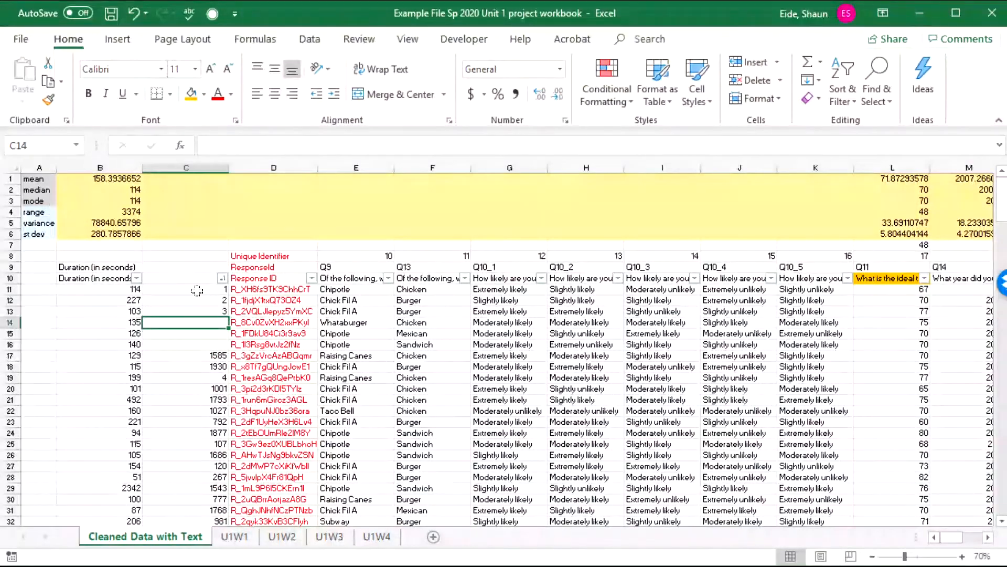
{"action": "type", "text": "4"}
{"action": "key", "text": "Return"}
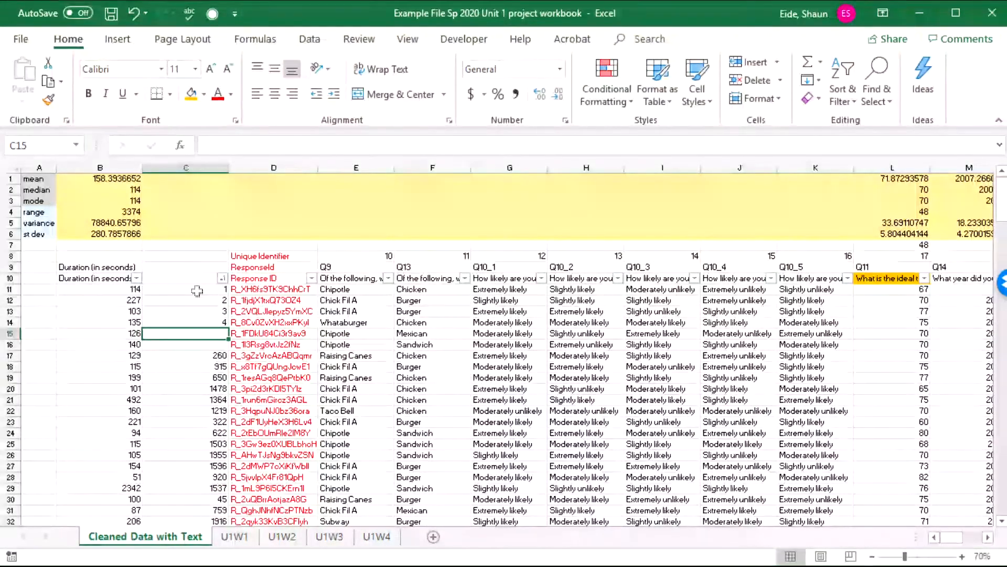
{"action": "type", "text": "5"}
{"action": "key", "text": "Return"}
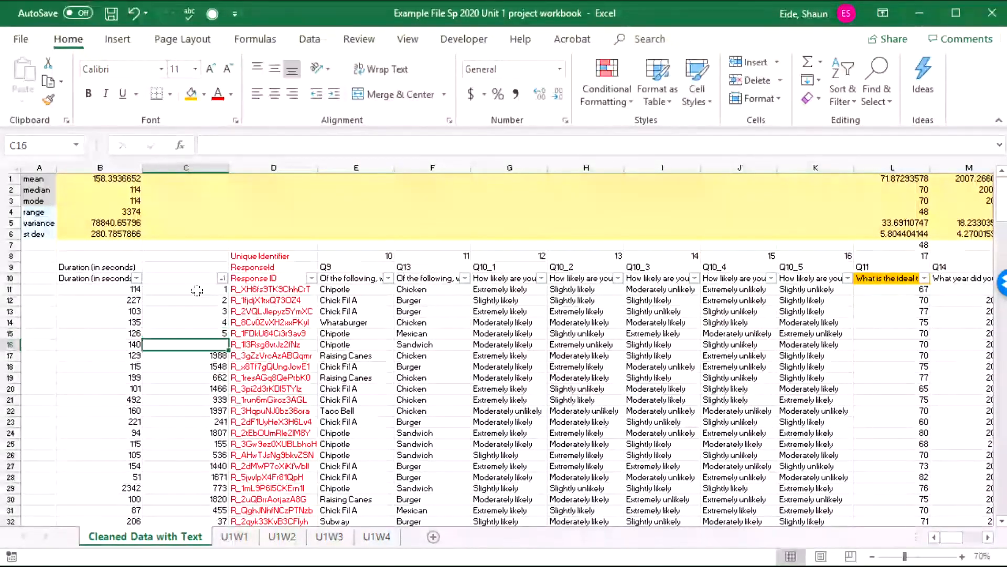
Extend the number series in column C down to the last survey response, replacing the remaining random numbers.
{"action": "left_click_drag", "start_coordinate": [197, 291], "coordinate": [199, 329]}
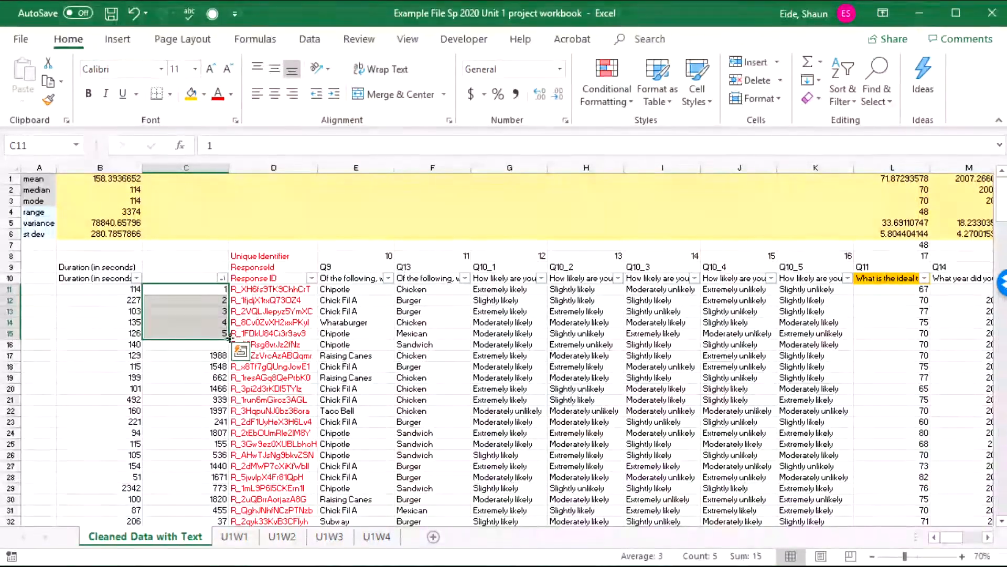
{"action": "left_click_drag", "start_coordinate": [228, 339], "coordinate": [227, 348]}
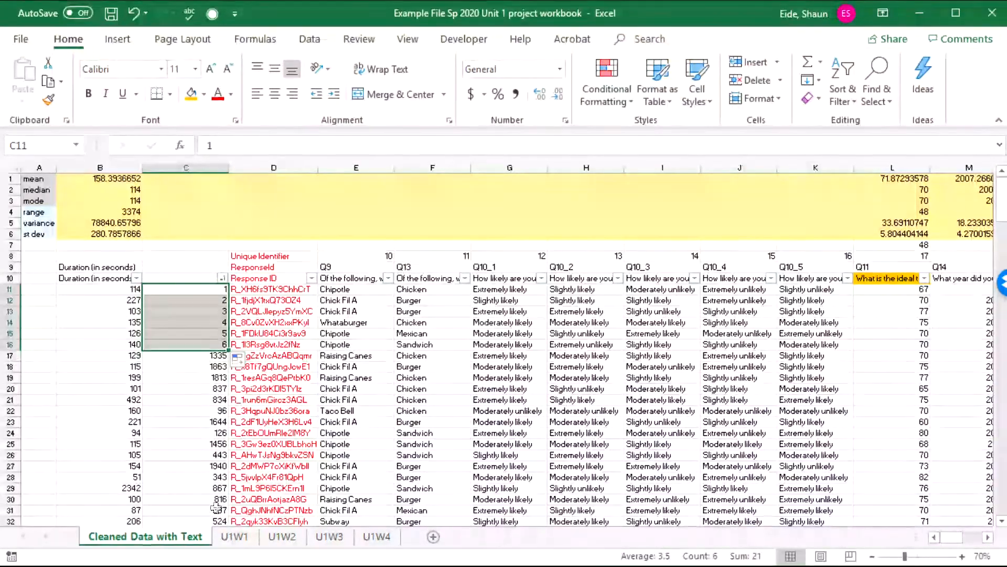
{"action": "double_click", "coordinate": [228, 349]}
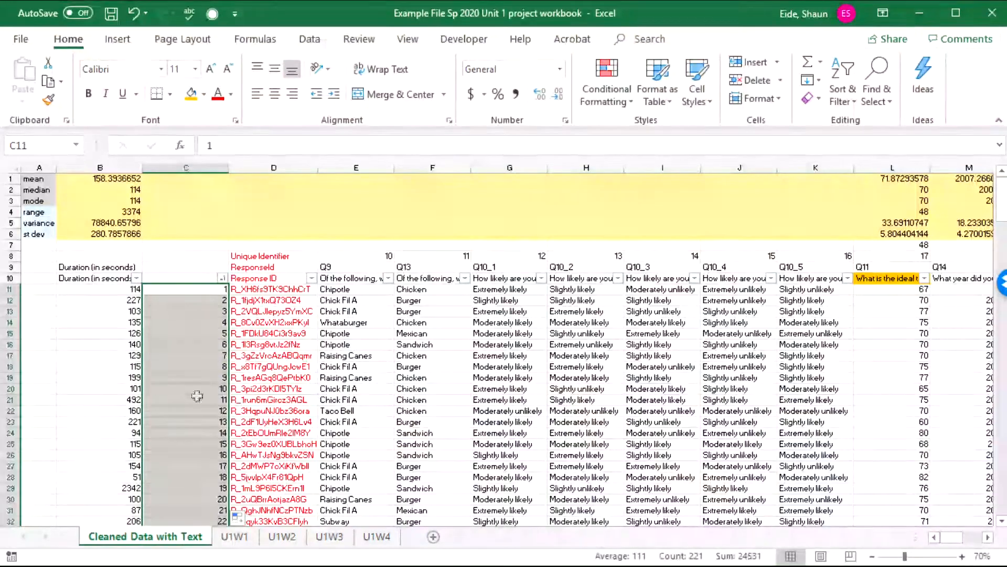
{"action": "scroll", "coordinate": [200, 399], "scroll_direction": "down", "scroll_amount": 12}
{"action": "scroll", "coordinate": [207, 410], "scroll_direction": "down", "scroll_amount": 20}
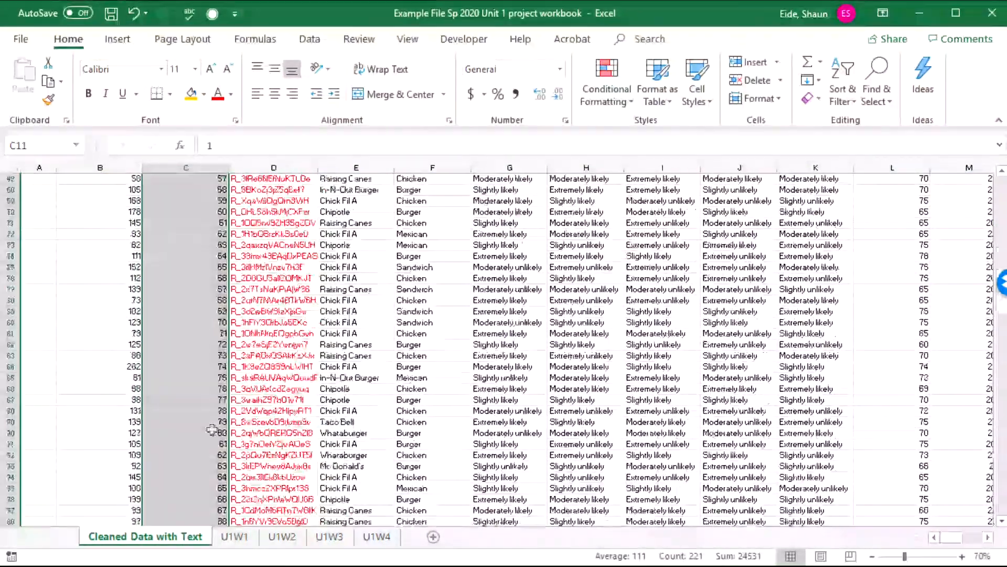
{"action": "scroll", "coordinate": [210, 457], "scroll_direction": "down", "scroll_amount": 13}
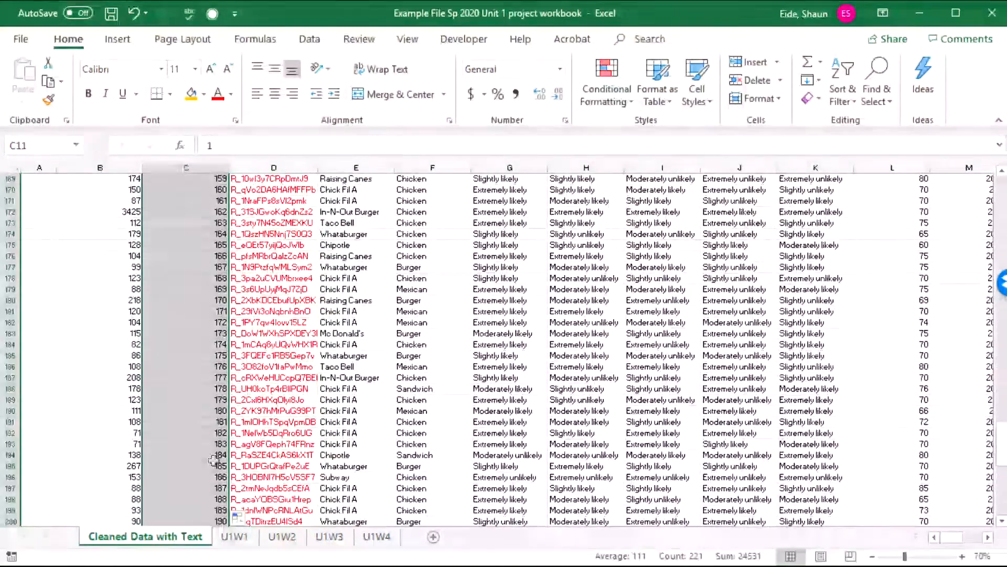
Copy L10:M210, the ideal temperature and first Chick-Fil-A year columns with headers for the first 200 responses.
{"action": "left_click_drag", "start_coordinate": [199, 434], "coordinate": [644, 414]}
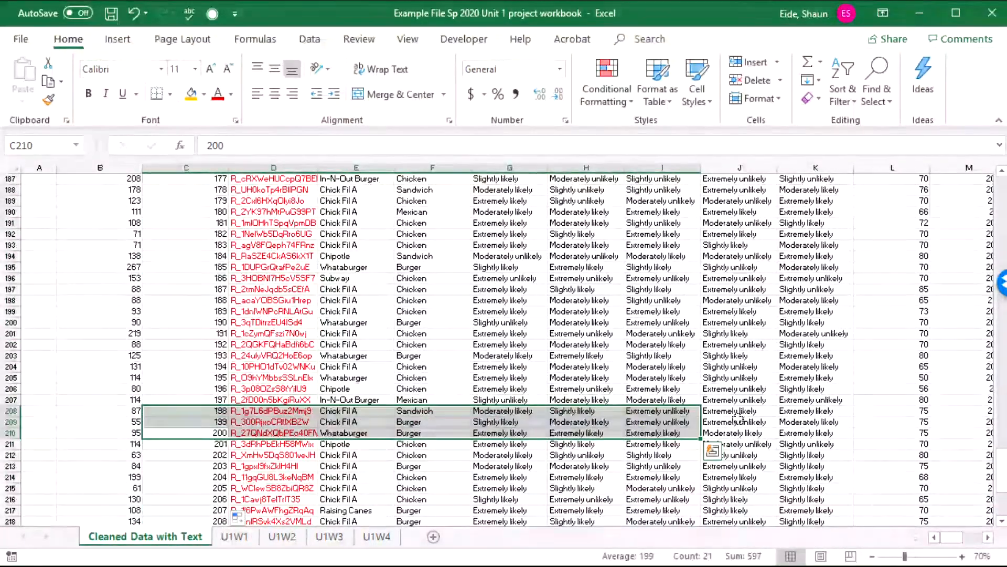
{"action": "left_click_drag", "start_coordinate": [875, 432], "coordinate": [827, 292]}
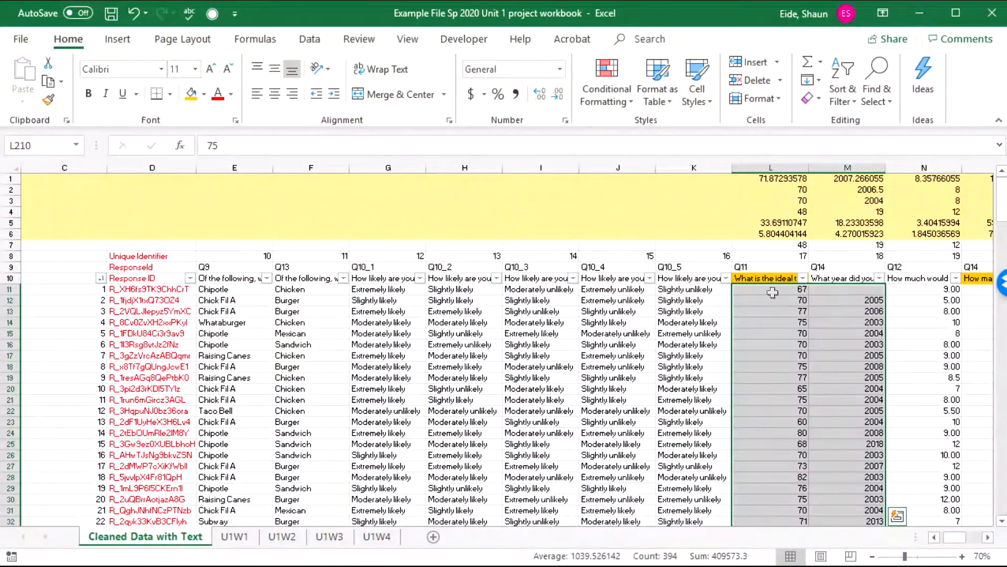
{"action": "left_click_drag", "start_coordinate": [771, 278], "coordinate": [874, 521]}
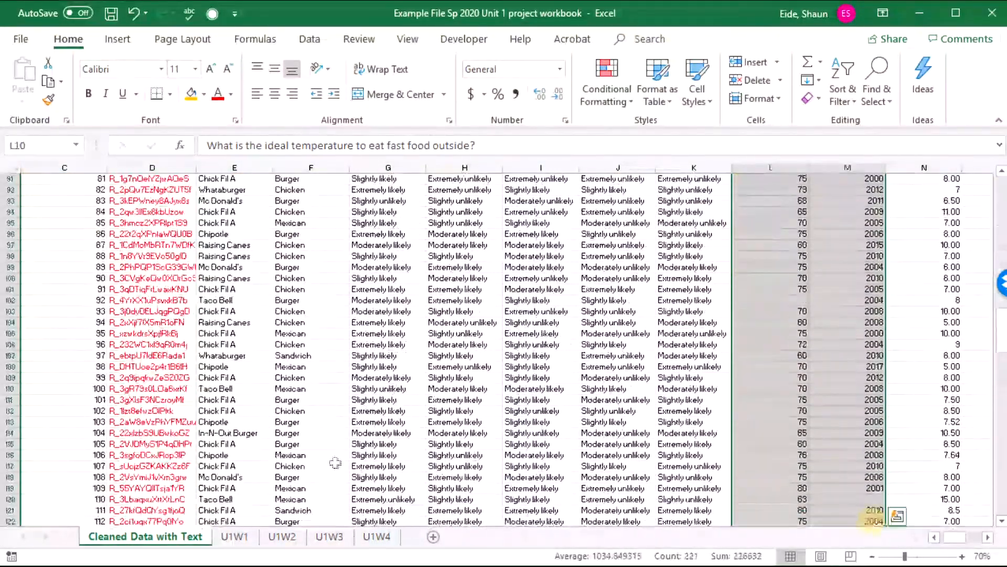
{"action": "scroll", "coordinate": [336, 462], "scroll_direction": "down", "scroll_amount": 20}
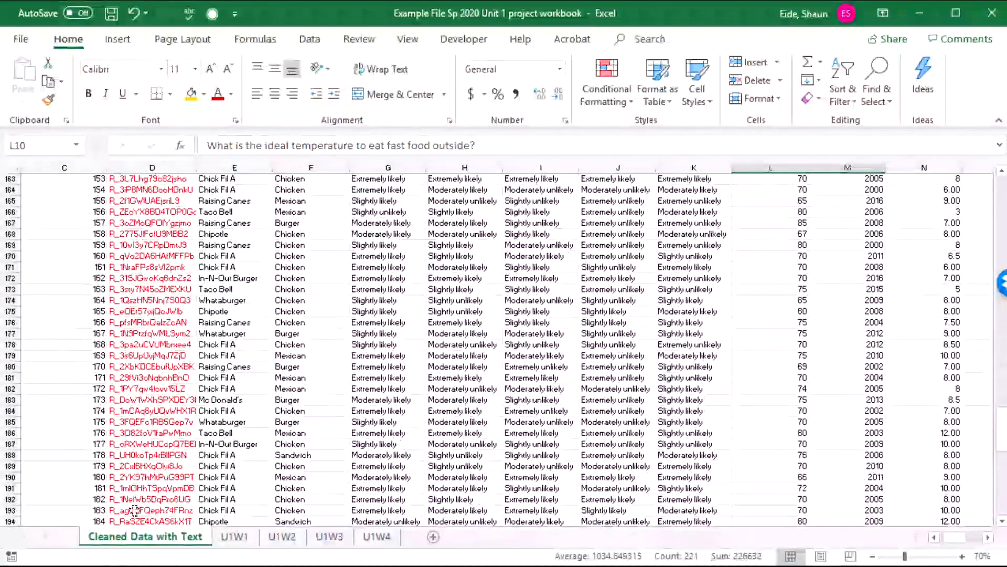
{"action": "scroll", "coordinate": [134, 510], "scroll_direction": "down", "scroll_amount": 9}
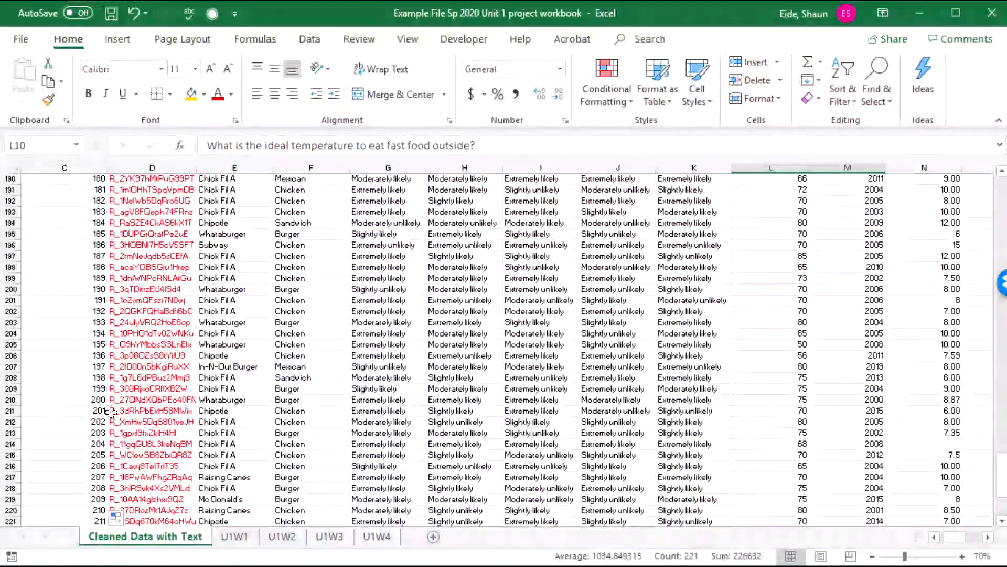
{"action": "left_click_drag", "start_coordinate": [111, 400], "coordinate": [881, 158]}
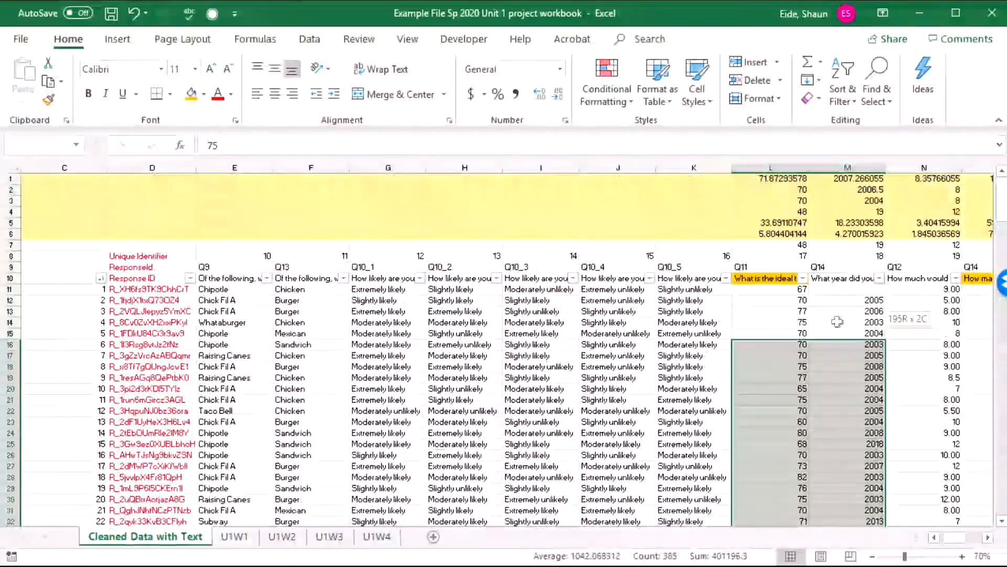
{"action": "key", "text": "ctrl+c"}
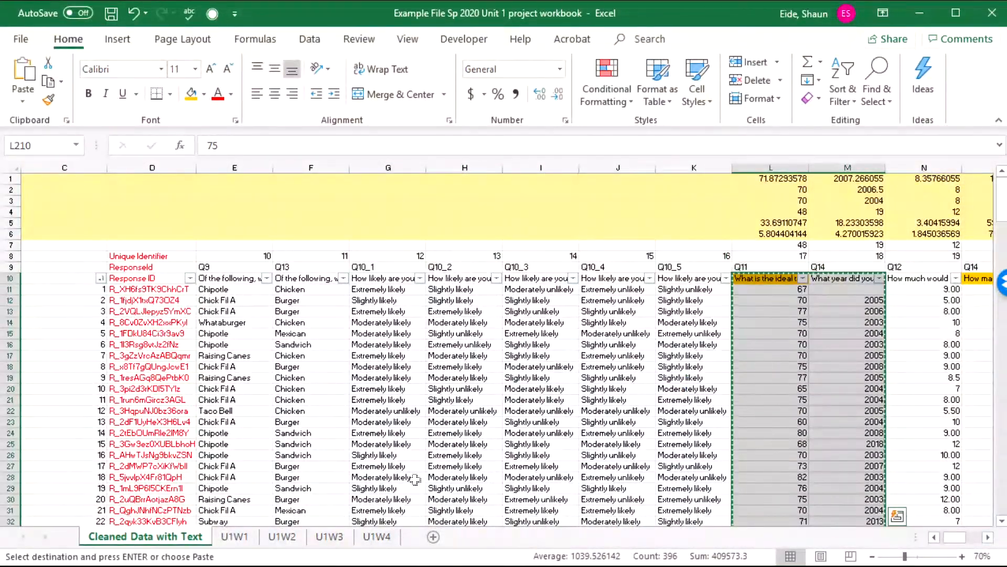
Paste the copied 200 responses for both variables into the U1W4 sheet starting at B11.
{"action": "left_click", "coordinate": [367, 540]}
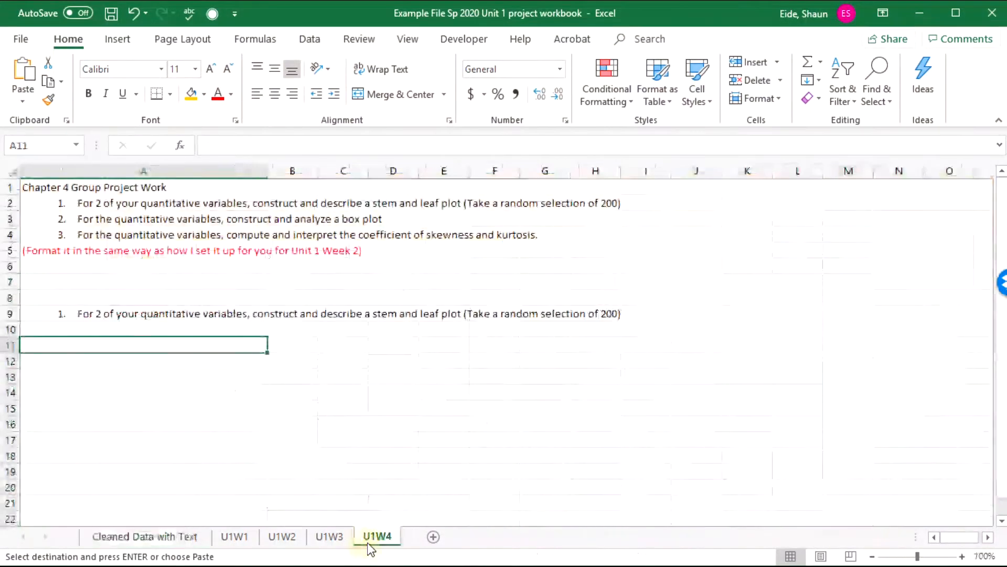
{"action": "left_click", "coordinate": [286, 341]}
{"action": "key", "text": "ctrl+v"}
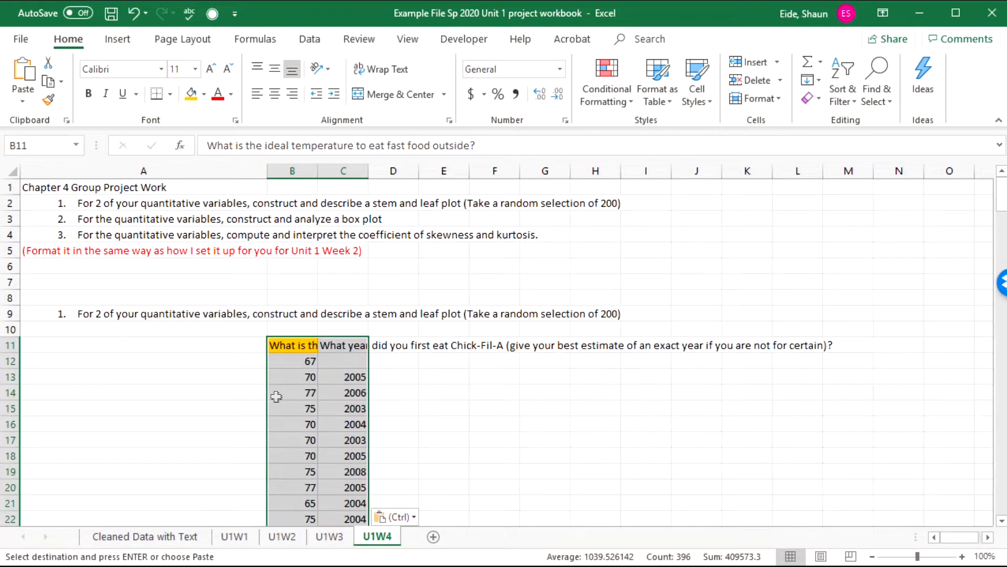
Copy O10:O210, the minutes willing to travel column with its header for the first 200 responses, from Cleaned Data with Text.
{"action": "left_click", "coordinate": [144, 536]}
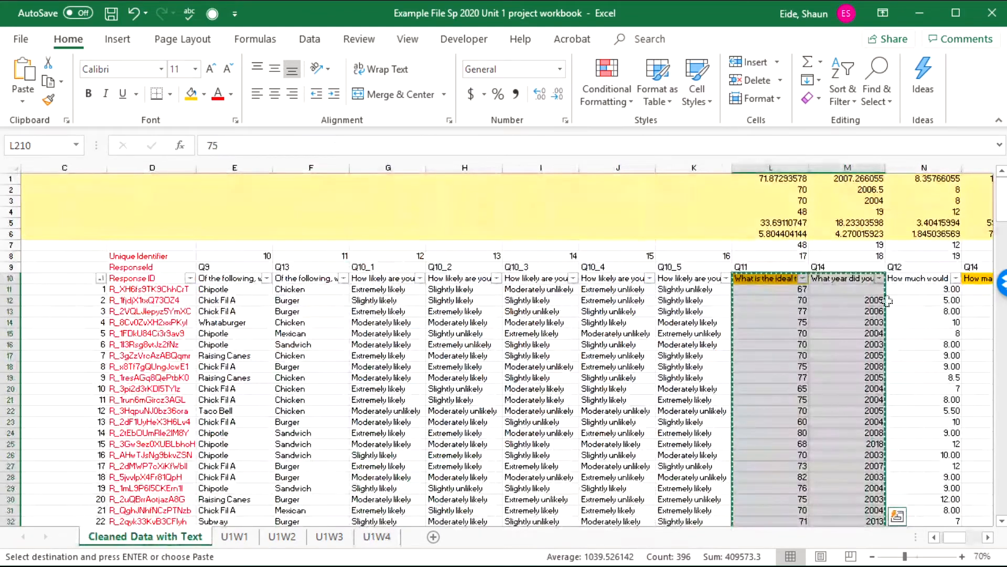
{"action": "left_click", "coordinate": [930, 313]}
{"action": "key", "text": "Right"}
{"action": "key", "text": "Right"}
{"action": "key", "text": "Right"}
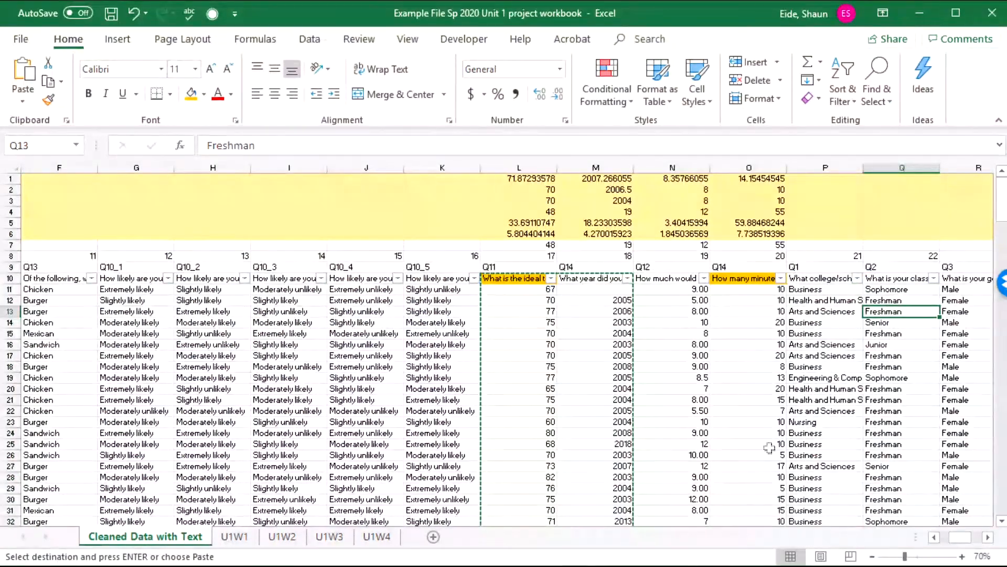
{"action": "scroll", "coordinate": [743, 443], "scroll_direction": "down", "scroll_amount": 11}
{"action": "scroll", "coordinate": [744, 444], "scroll_direction": "down", "scroll_amount": 20}
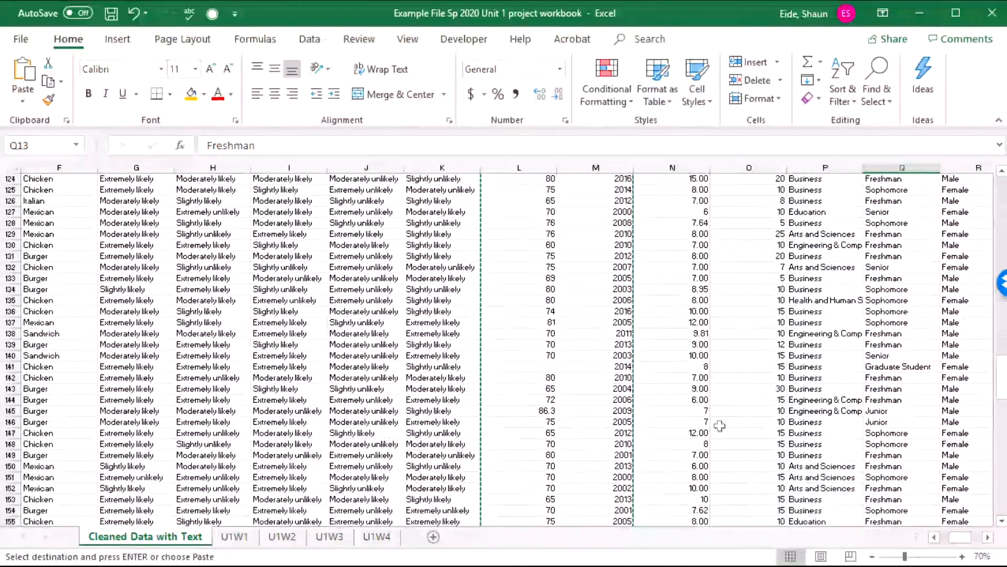
{"action": "scroll", "coordinate": [720, 432], "scroll_direction": "down", "scroll_amount": 8}
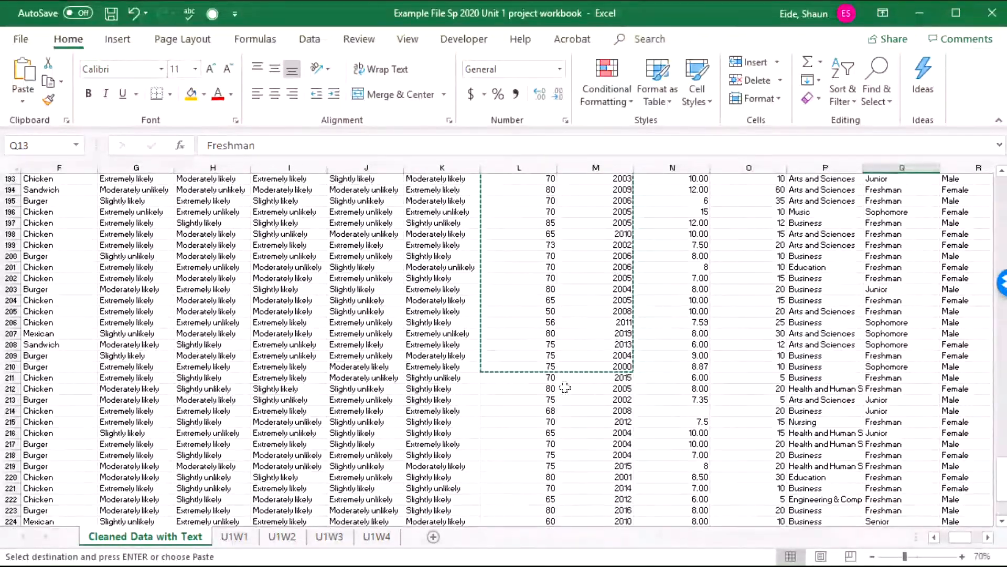
{"action": "left_click_drag", "start_coordinate": [749, 364], "coordinate": [719, 278]}
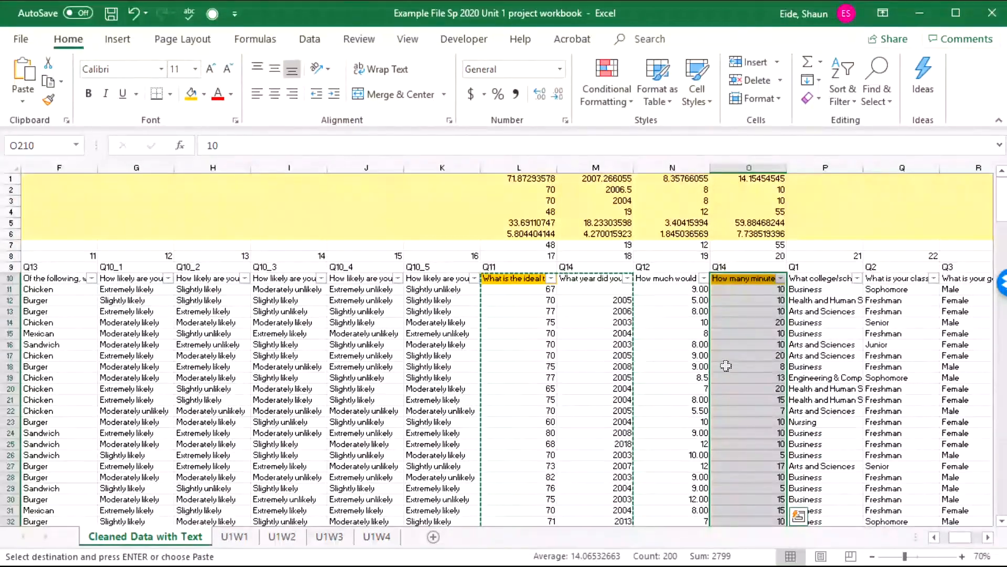
{"action": "key", "text": "ctrl+c"}
Paste the copied travel minutes responses into the U1W4 sheet starting at D11.
{"action": "left_click", "coordinate": [376, 537]}
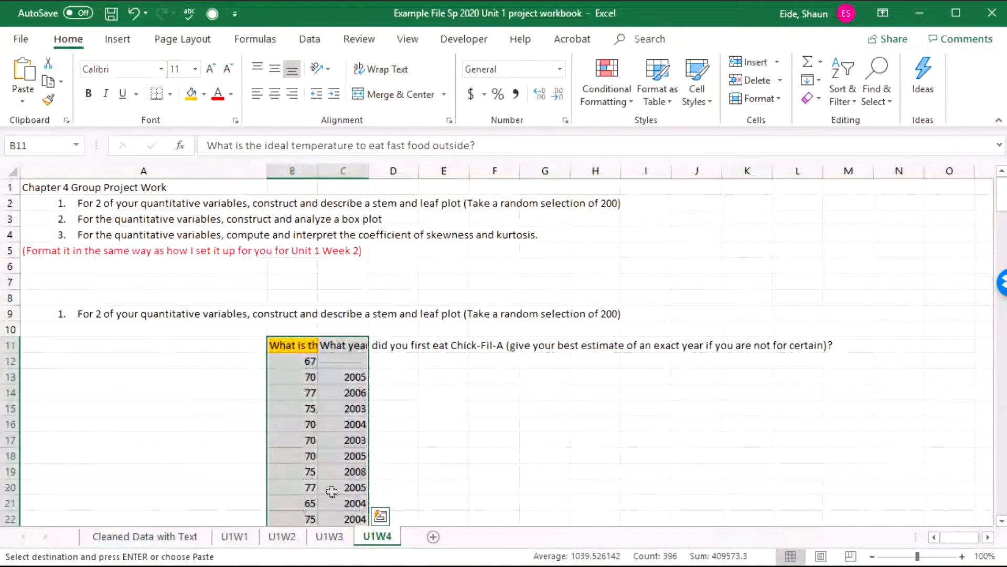
{"action": "left_click", "coordinate": [403, 345]}
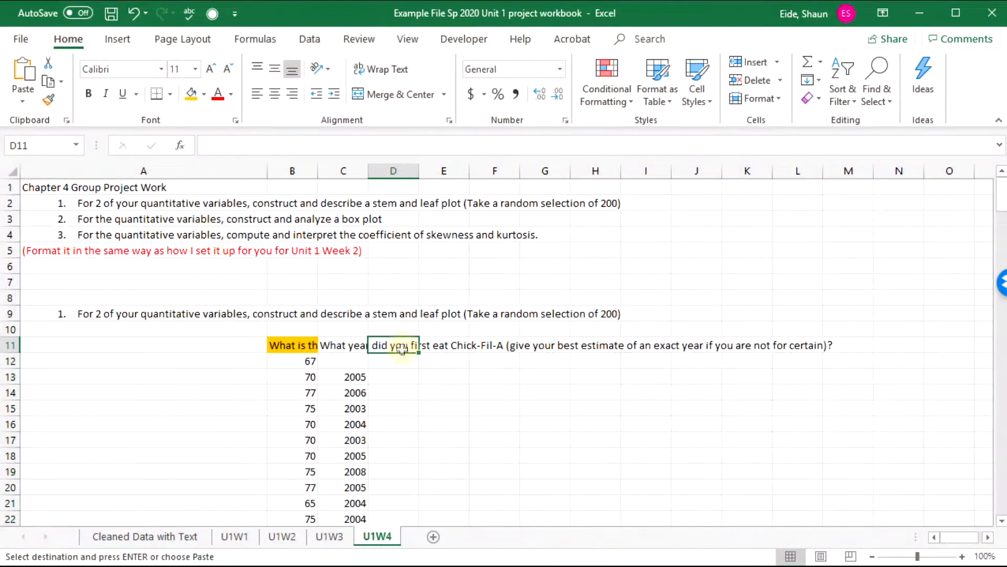
{"action": "key", "text": "ctrl+v"}
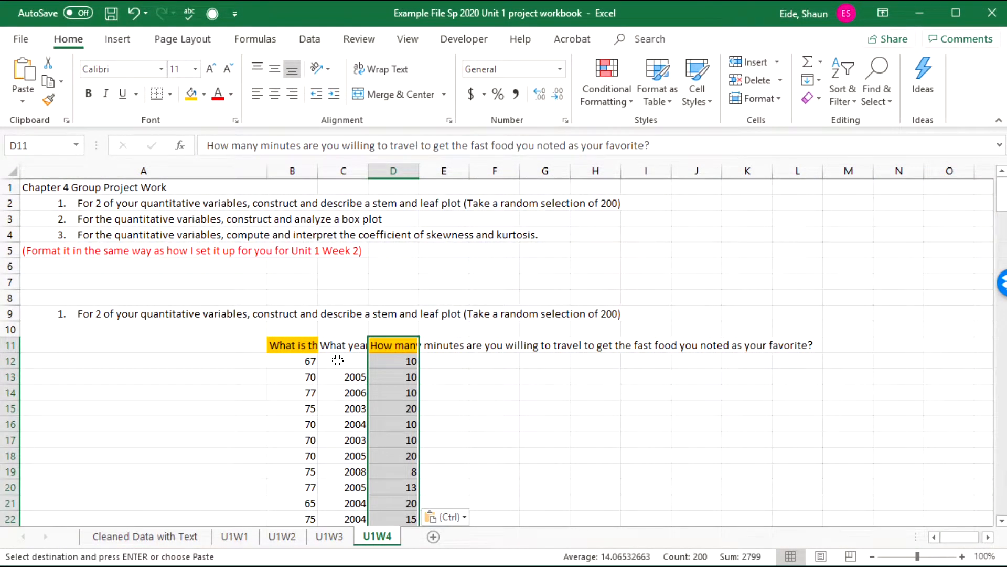
Clear the first Chick-Fil-A year column, C11:C211, including its header.
{"action": "left_click", "coordinate": [331, 342]}
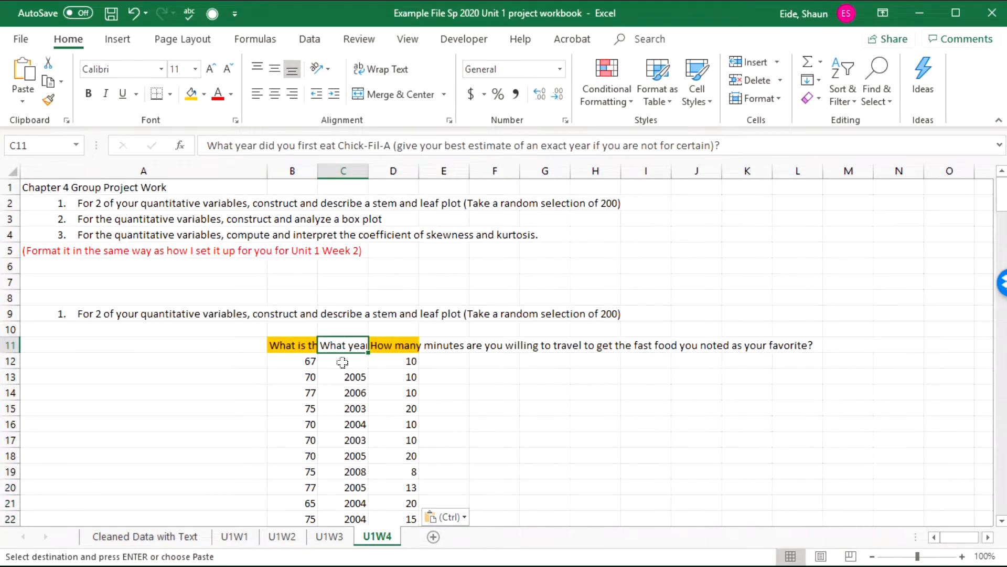
{"action": "left_click_drag", "start_coordinate": [342, 362], "coordinate": [348, 484]}
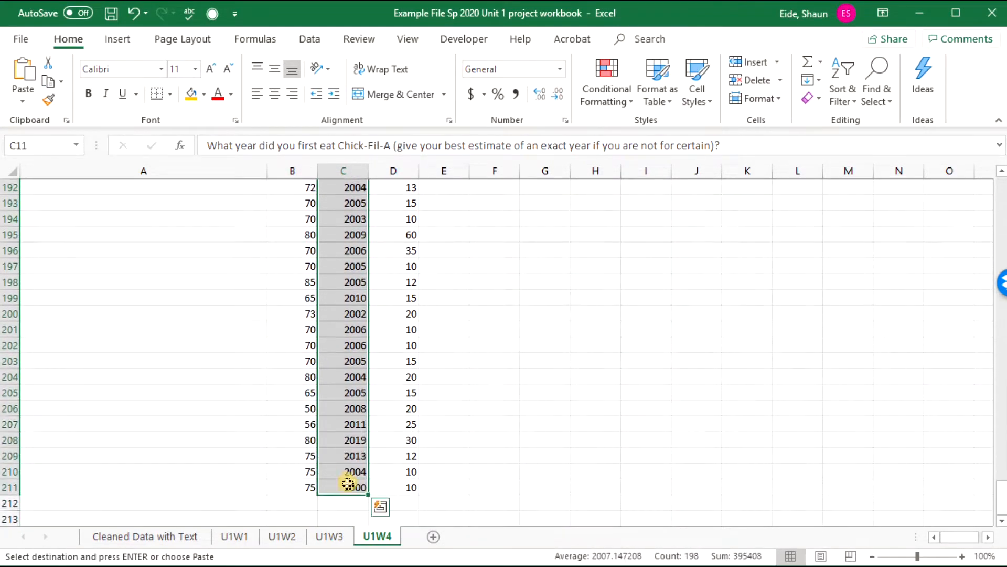
{"action": "key", "text": "Delete"}
Look across the Cleaned Data with Text columns for another quantitative variable to replace the Chick-Fil-A year.
{"action": "left_click", "coordinate": [234, 538]}
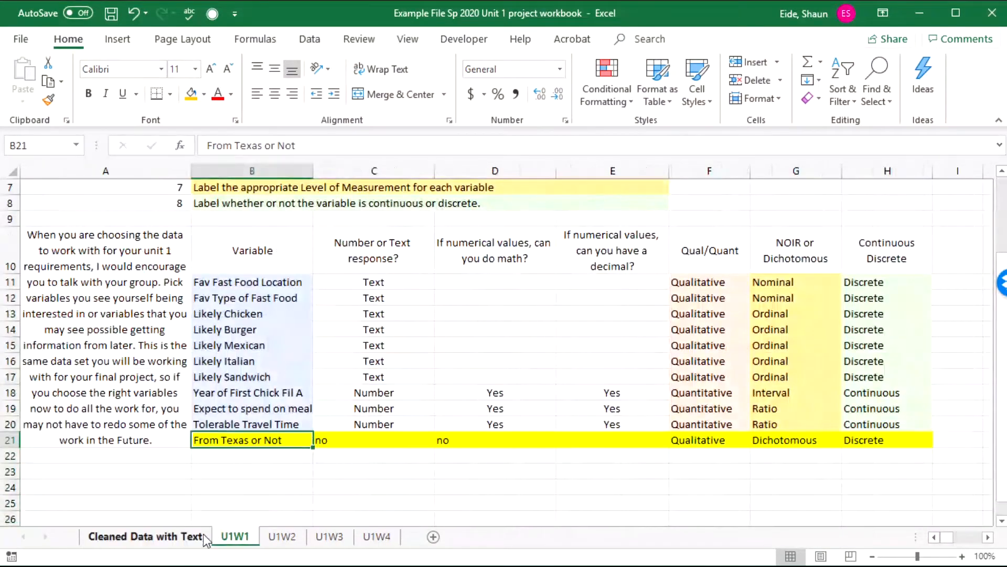
{"action": "left_click", "coordinate": [199, 535]}
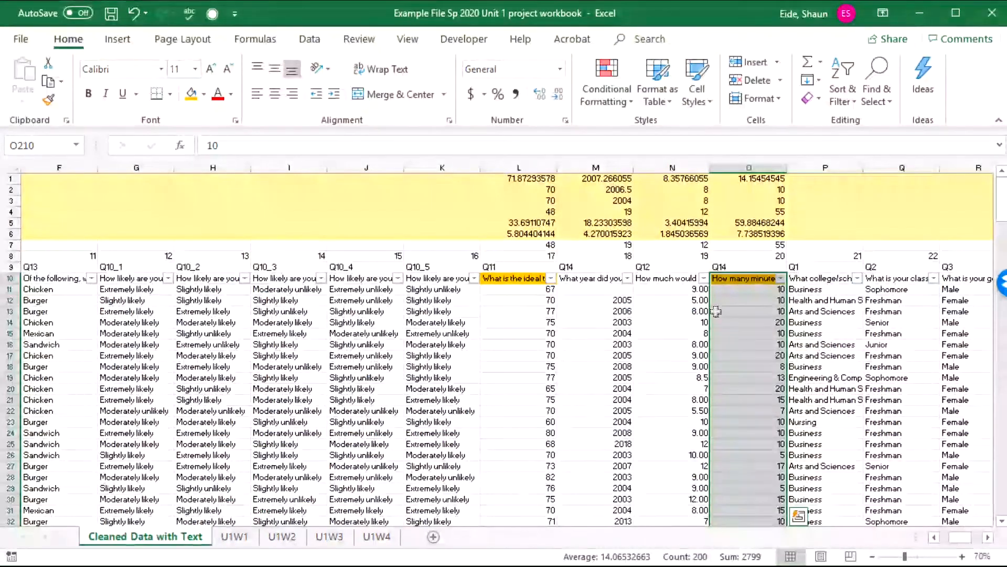
{"action": "left_click", "coordinate": [662, 333]}
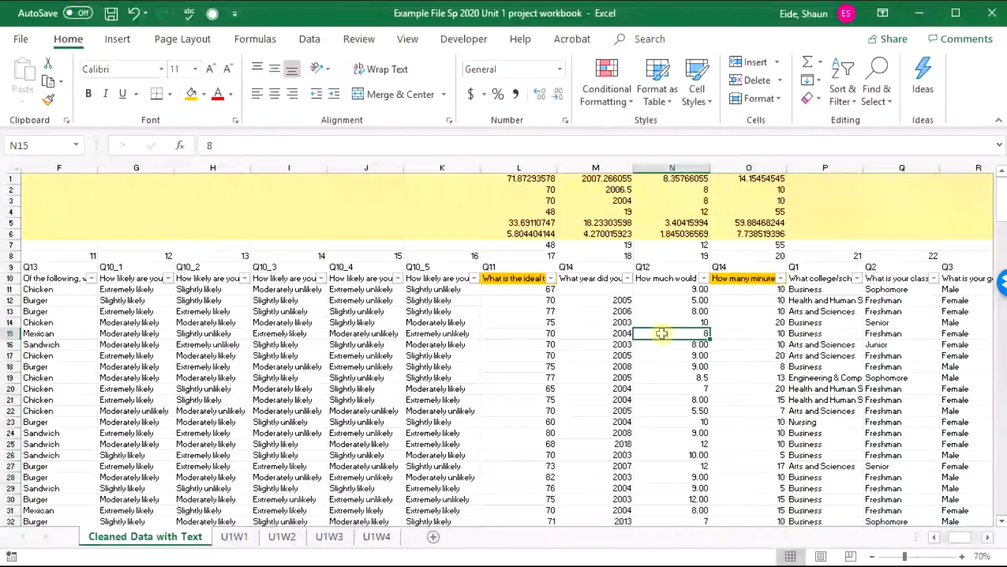
{"action": "key", "text": "Left"}
{"action": "key", "text": "Left"}
{"action": "key", "text": "Right"}
{"action": "key", "text": "Right"}
{"action": "key", "text": "Right"}
{"action": "key", "text": "Right"}
{"action": "key", "text": "Right"}
{"action": "key", "text": "Right"}
{"action": "key", "text": "Right"}
{"action": "key", "text": "Right"}
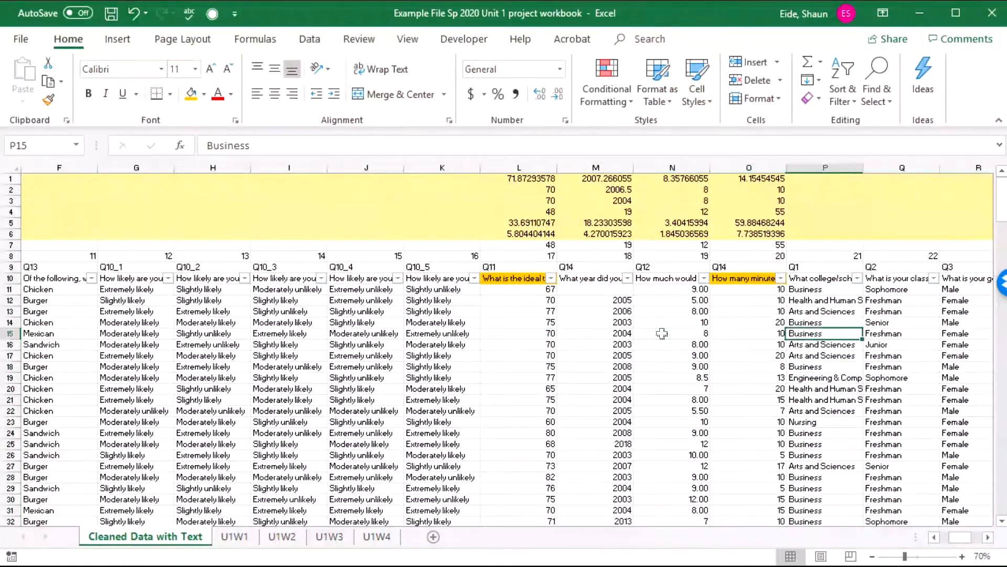
{"action": "key", "text": "Right"}
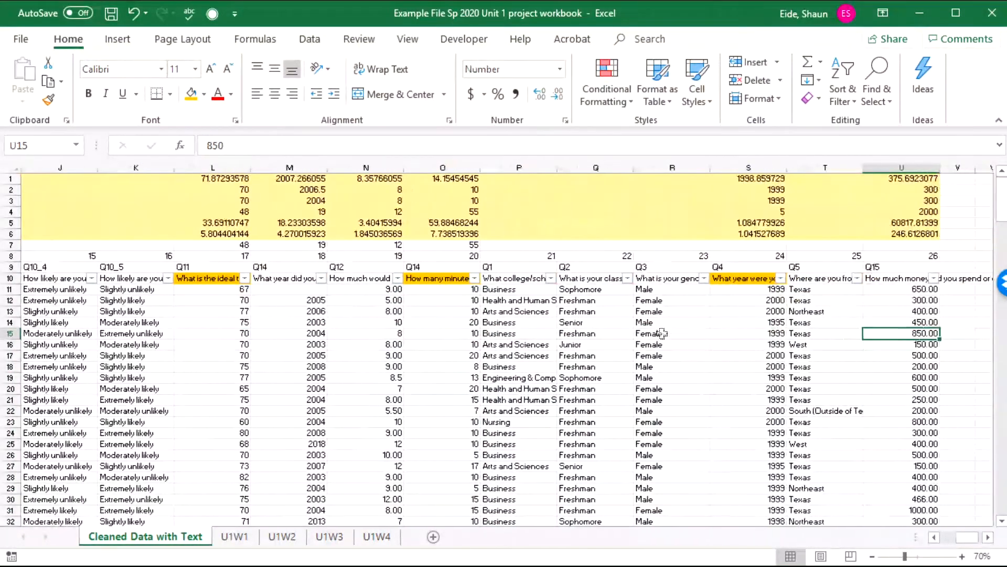
Copy S10:S210, the year of birth column with its header for the first 200 responses.
{"action": "left_click", "coordinate": [758, 280]}
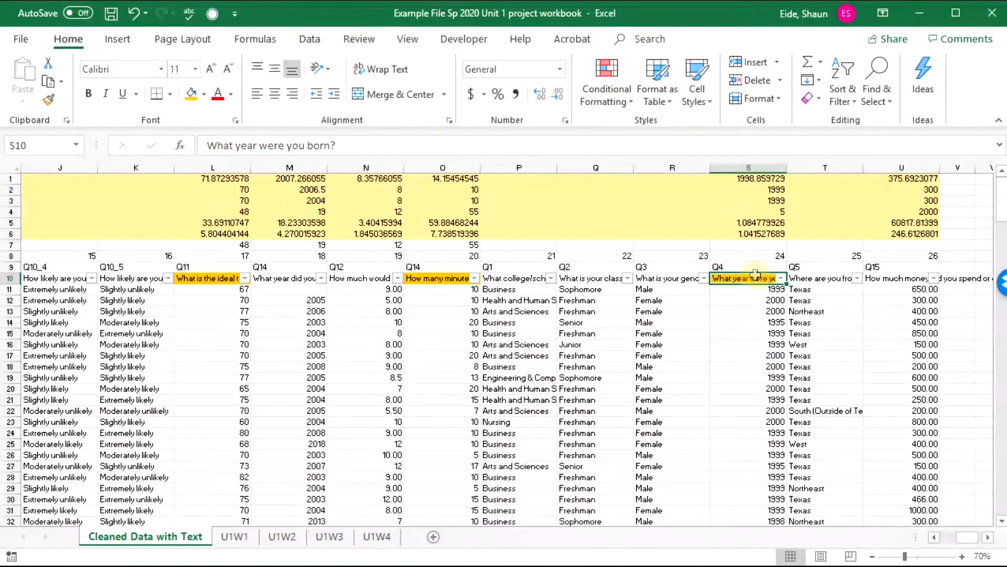
{"action": "scroll", "coordinate": [652, 366], "scroll_direction": "down", "scroll_amount": 2}
{"action": "left_click_drag", "start_coordinate": [648, 365], "coordinate": [161, 376]}
{"action": "left_click_drag", "start_coordinate": [198, 214], "coordinate": [789, 332]}
{"action": "left_click", "coordinate": [194, 332]}
{"action": "left_click_drag", "start_coordinate": [778, 333], "coordinate": [750, 278]}
{"action": "key", "text": "ctrl+c"}
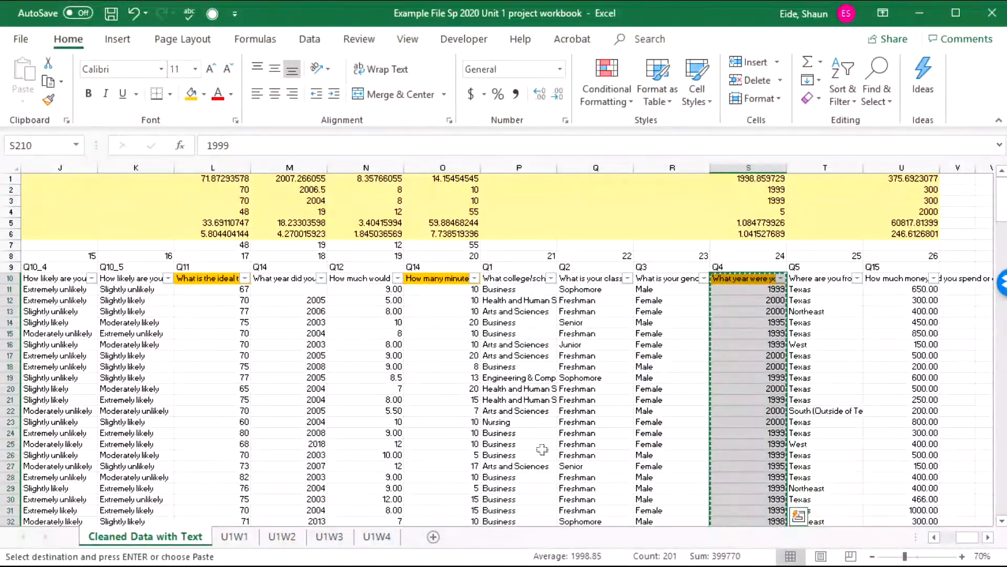
Paste the year of birth responses into the U1W4 sheet starting at C11 and check the three column headers.
{"action": "left_click", "coordinate": [377, 536]}
{"action": "left_click", "coordinate": [342, 338]}
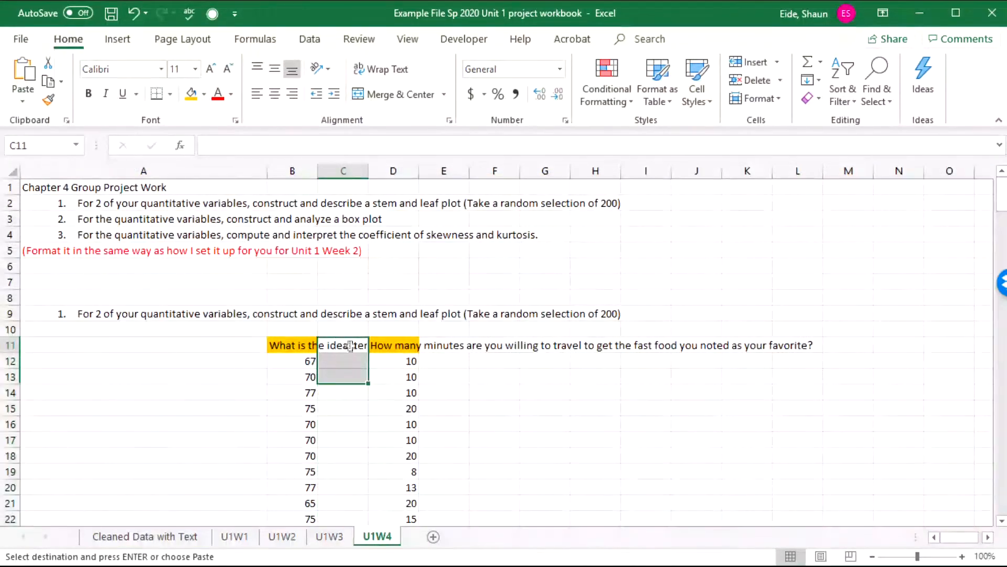
{"action": "key", "text": "ctrl+v"}
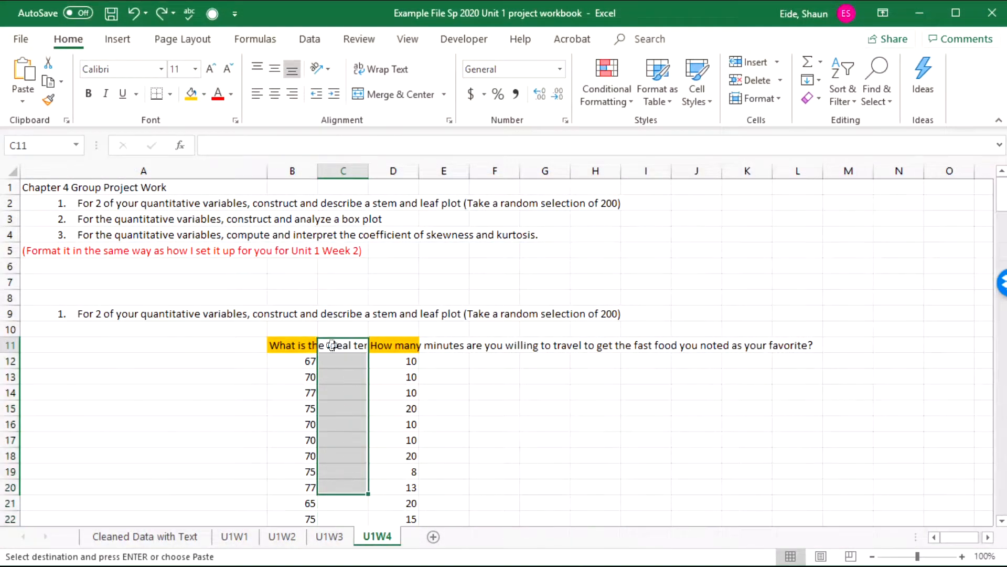
{"action": "left_click", "coordinate": [353, 391]}
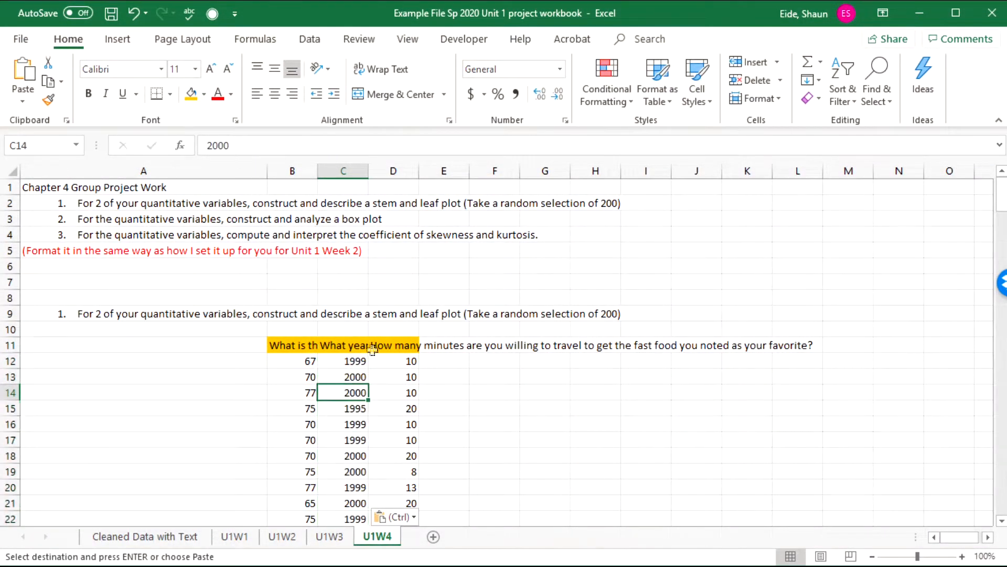
{"action": "left_click", "coordinate": [394, 345]}
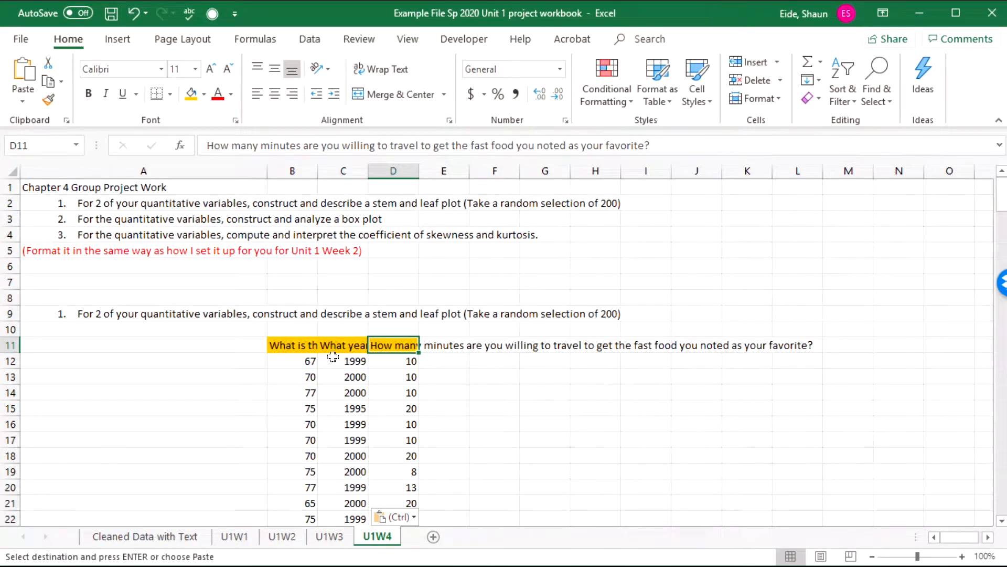
{"action": "left_click", "coordinate": [307, 345]}
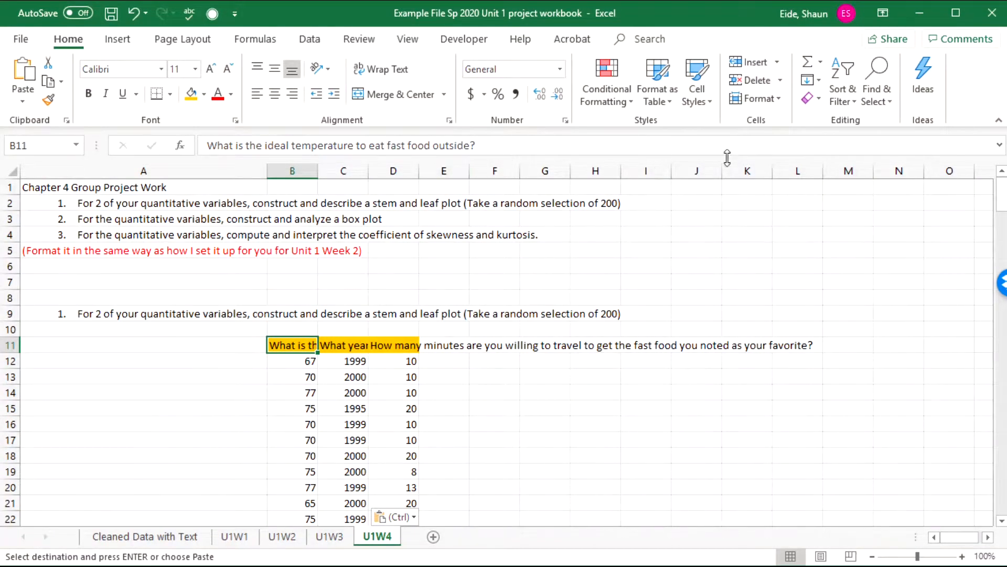
Collapse the ribbon and move the birth year and travel minutes columns, C11:D211, to K11.
{"action": "left_click", "coordinate": [998, 120]}
{"action": "left_click", "coordinate": [307, 317]}
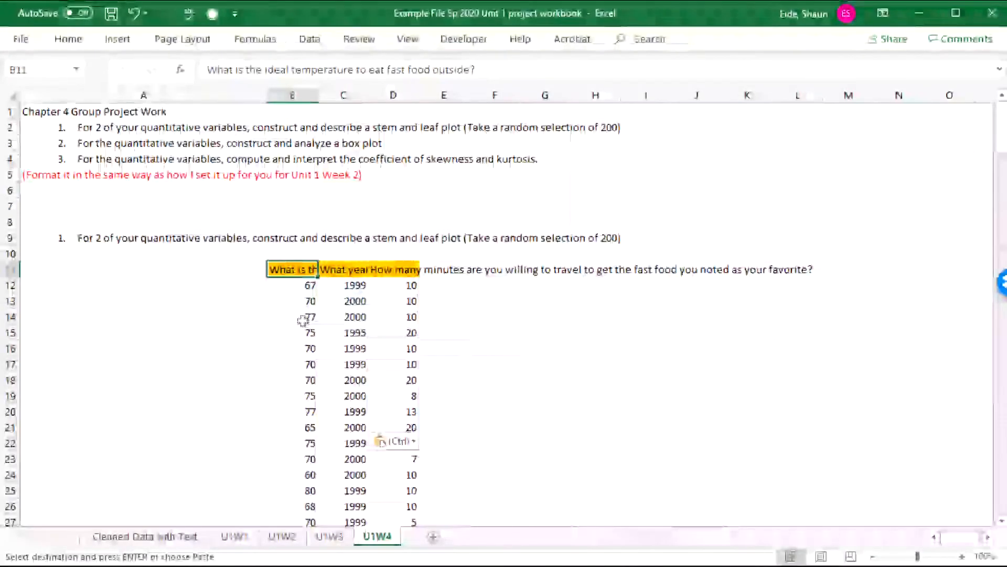
{"action": "left_click_drag", "start_coordinate": [325, 270], "coordinate": [394, 495]}
{"action": "scroll", "coordinate": [386, 480], "scroll_direction": "up", "scroll_amount": 20}
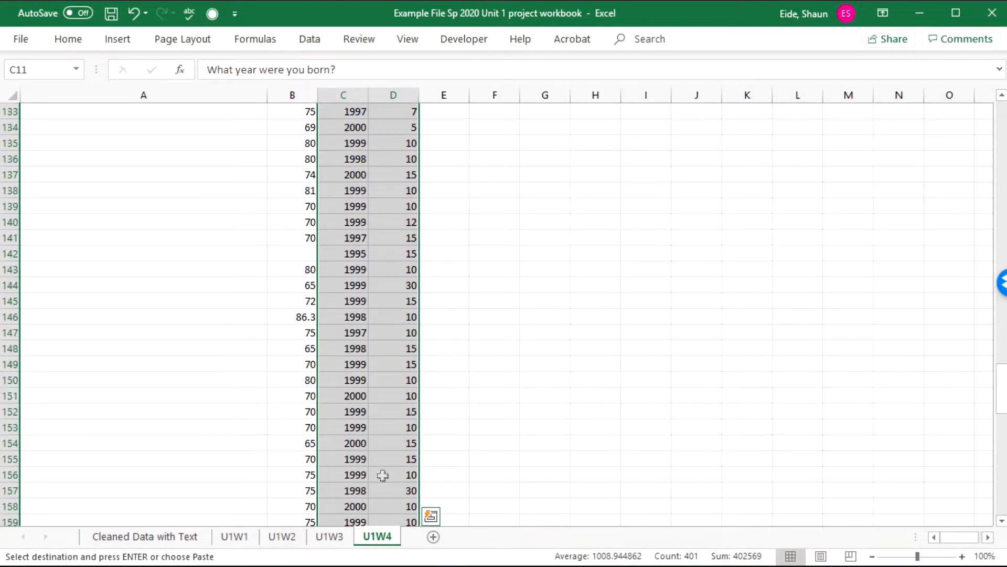
{"action": "scroll", "coordinate": [383, 475], "scroll_direction": "up", "scroll_amount": 20}
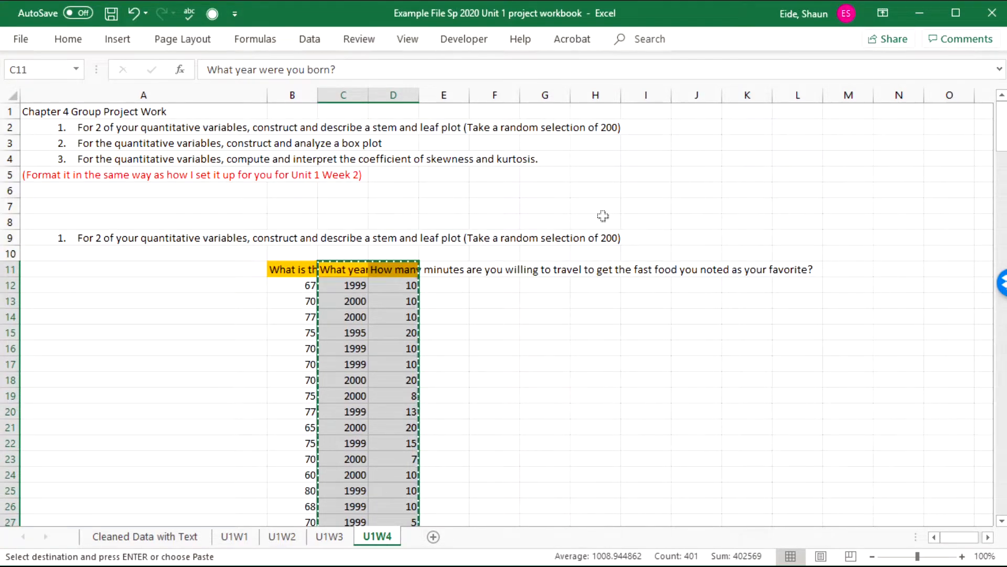
{"action": "left_click", "coordinate": [727, 268]}
{"action": "key", "text": "ctrl+v"}
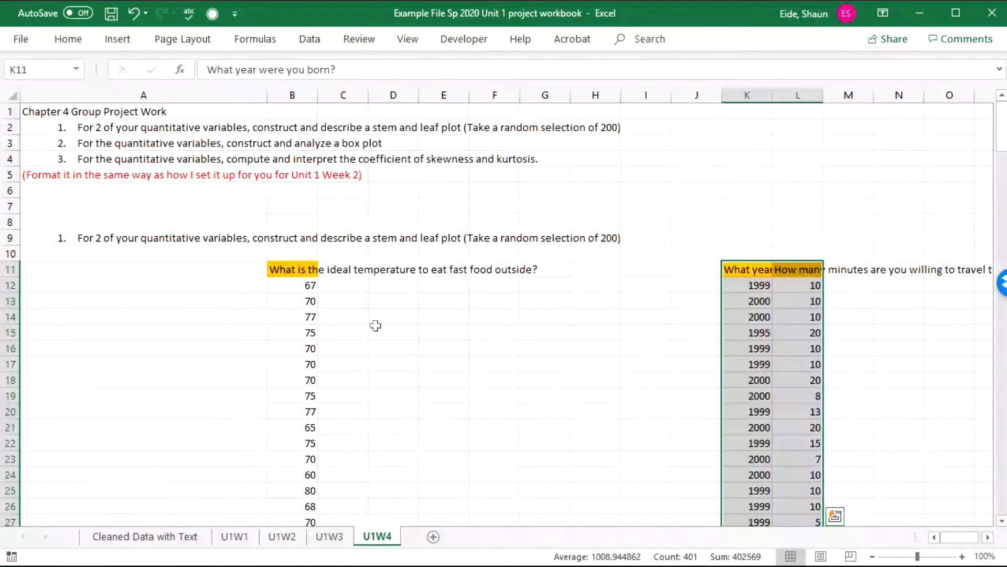
Sort the ideal temperature responses in B11:B211 from smallest to largest.
{"action": "left_click", "coordinate": [300, 283]}
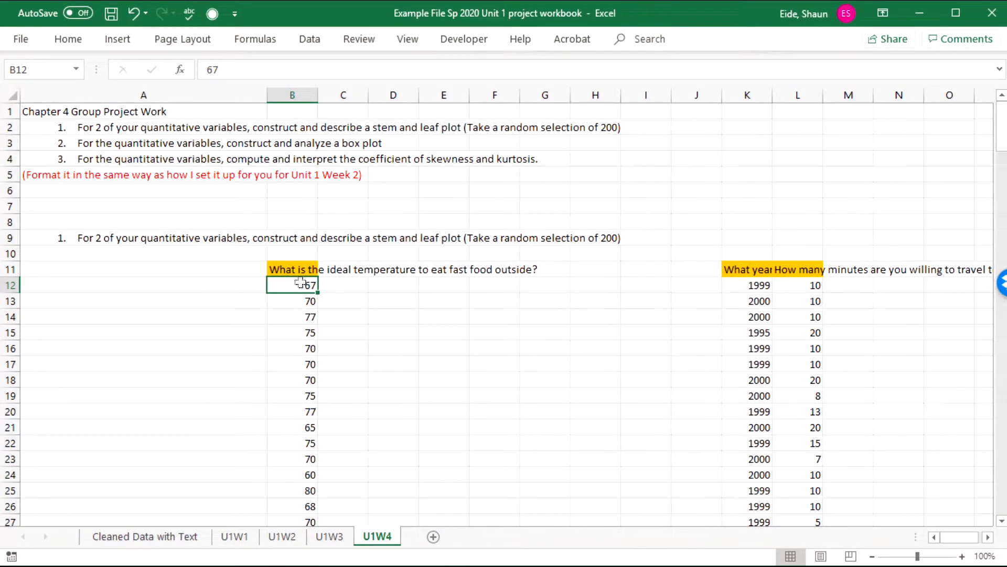
{"action": "left_click_drag", "start_coordinate": [292, 269], "coordinate": [308, 488]}
{"action": "right_click", "coordinate": [308, 444]}
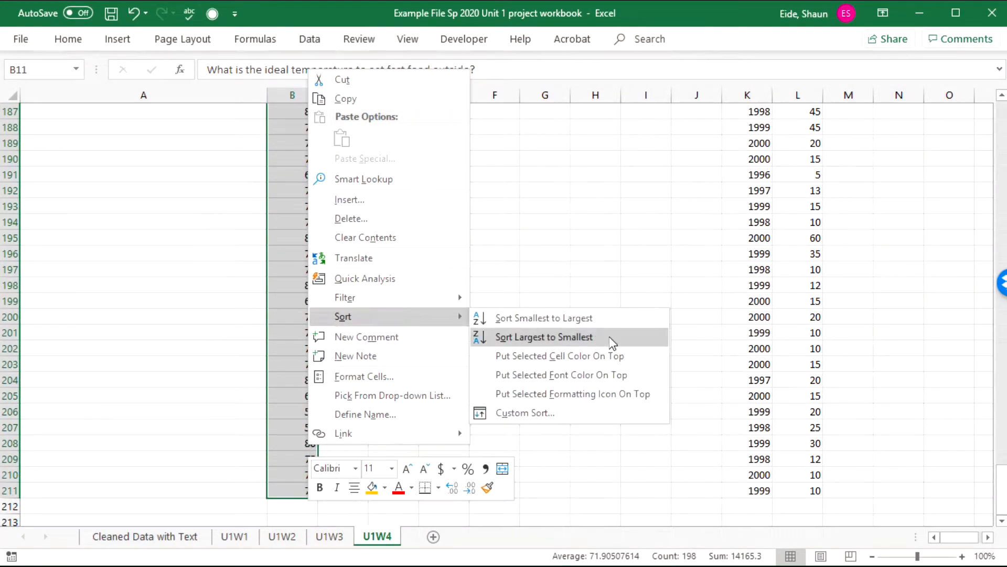
{"action": "left_click", "coordinate": [599, 319]}
Check the sorted temperatures for blank cells at the end and add the note "*three blanks of 200 records" in B212.
{"action": "scroll", "coordinate": [452, 317], "scroll_direction": "down", "scroll_amount": 20}
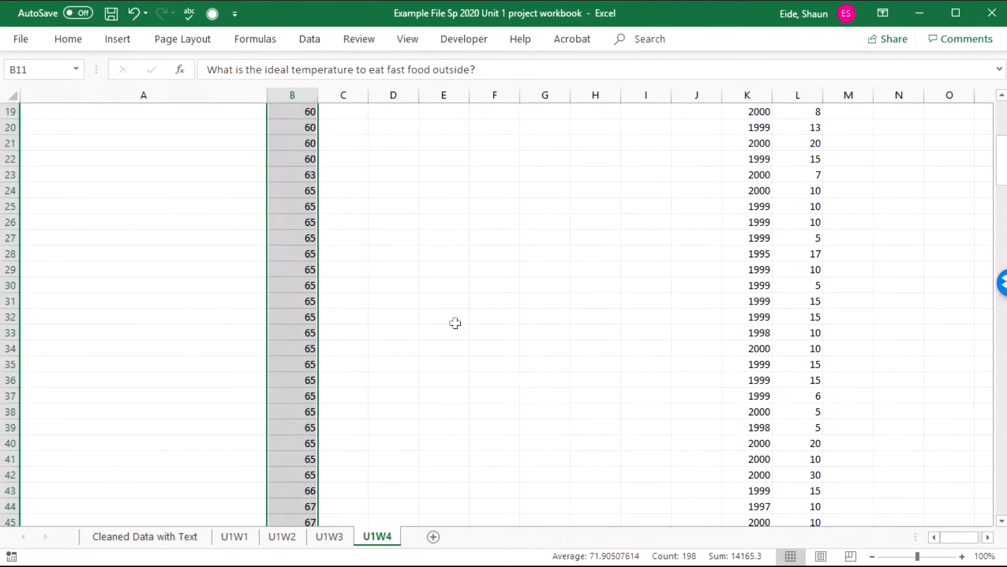
{"action": "scroll", "coordinate": [454, 323], "scroll_direction": "down", "scroll_amount": 20}
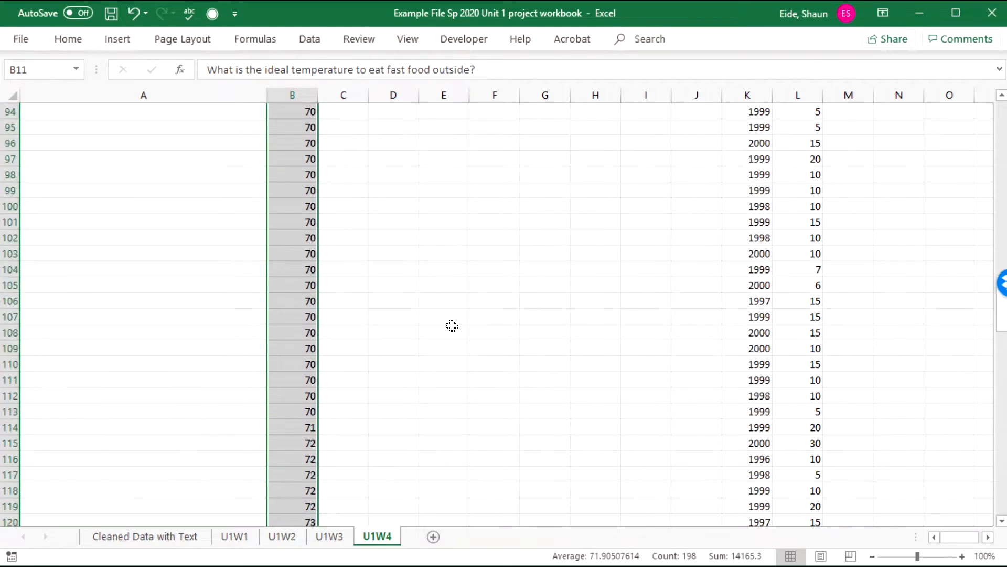
{"action": "scroll", "coordinate": [452, 326], "scroll_direction": "down", "scroll_amount": 12}
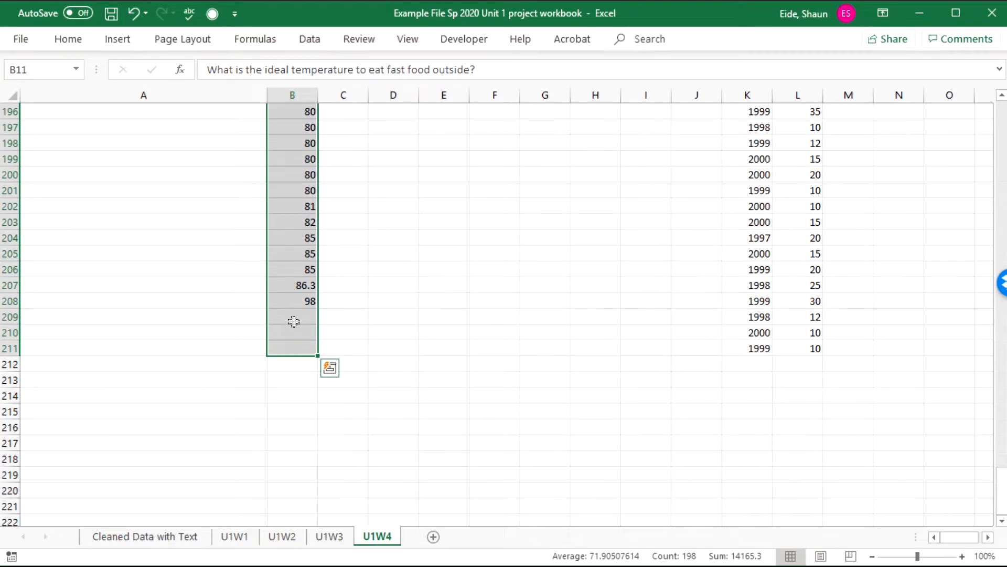
{"action": "left_click_drag", "start_coordinate": [292, 317], "coordinate": [292, 348]}
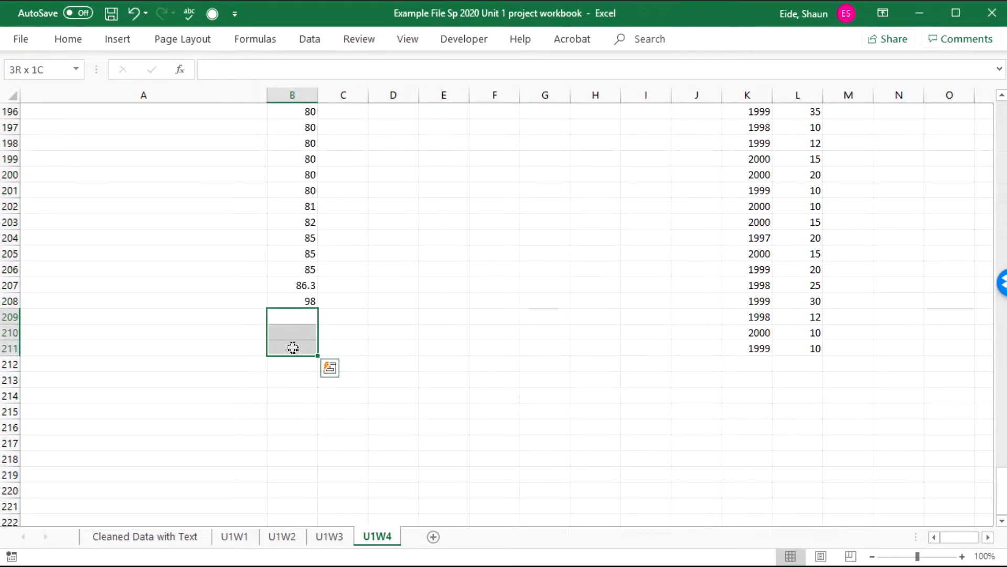
{"action": "left_click", "coordinate": [296, 367]}
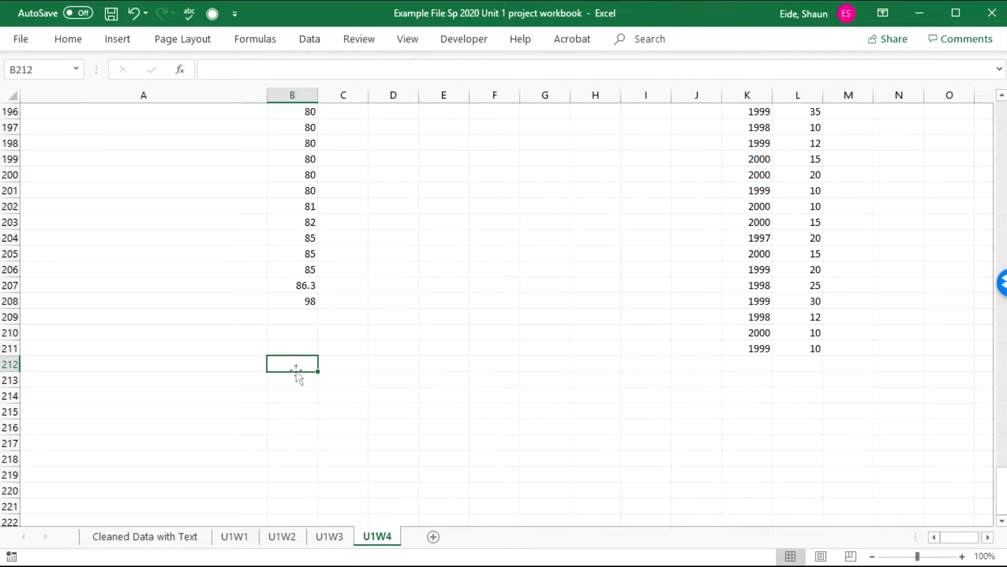
{"action": "type", "text": "*thr"}
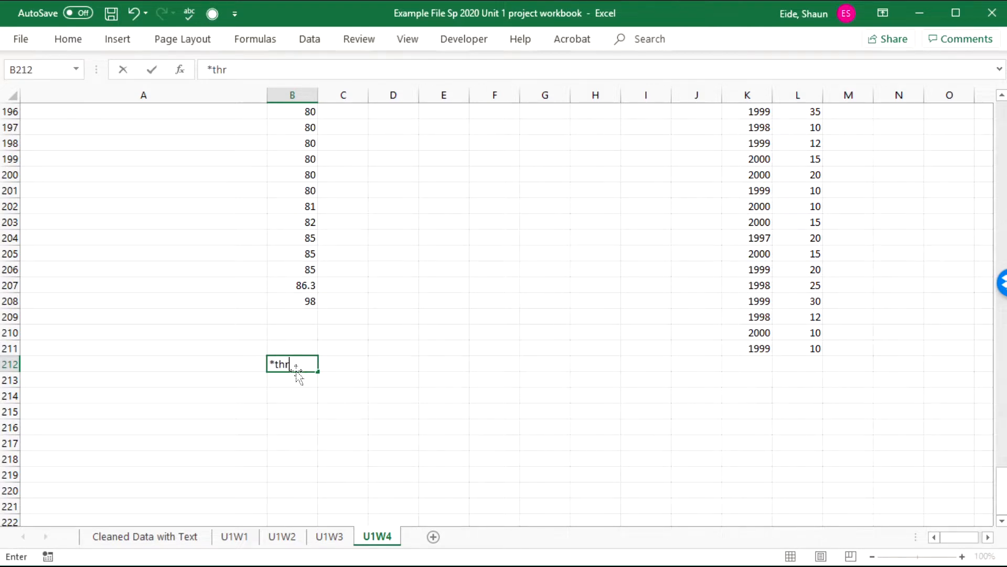
{"action": "type", "text": "ee blanks"}
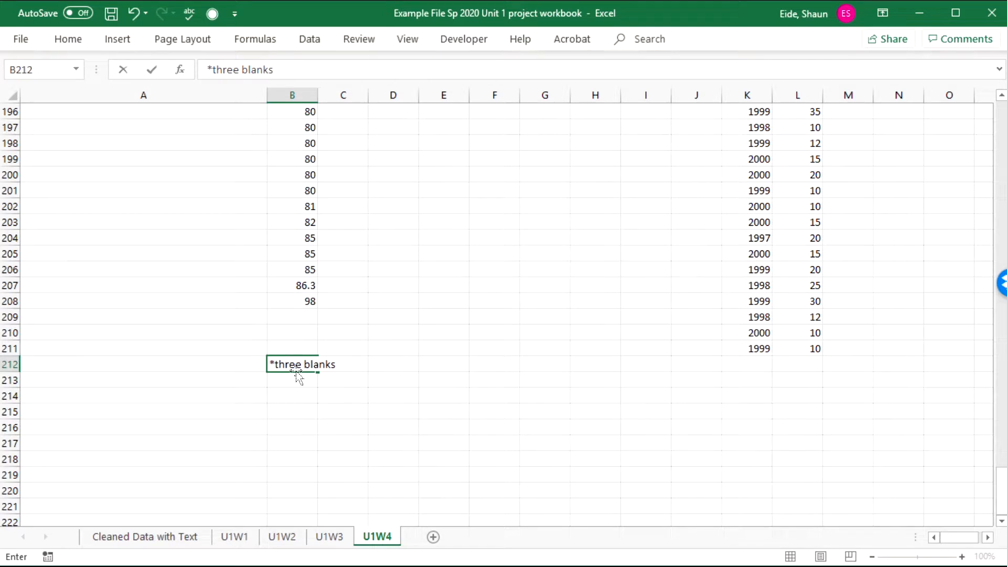
{"action": "type", "text": " of 200 recor"}
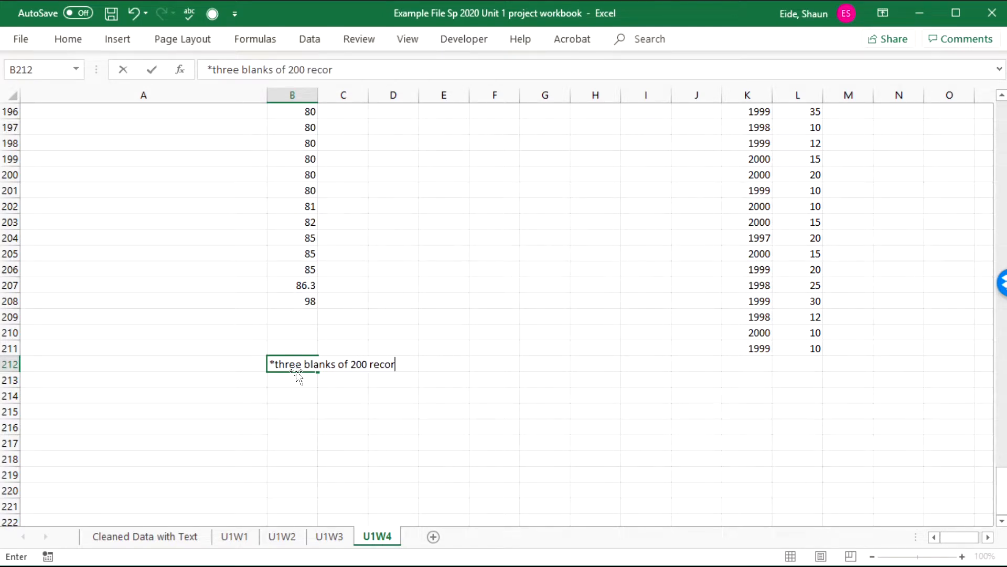
{"action": "type", "text": "ds"}
{"action": "key", "text": "Tab"}
Enter the stems 5, 6, 7, 8 and 9 down F12:F16 beside the sorted ideal temperature responses.
{"action": "left_click", "coordinate": [302, 304]}
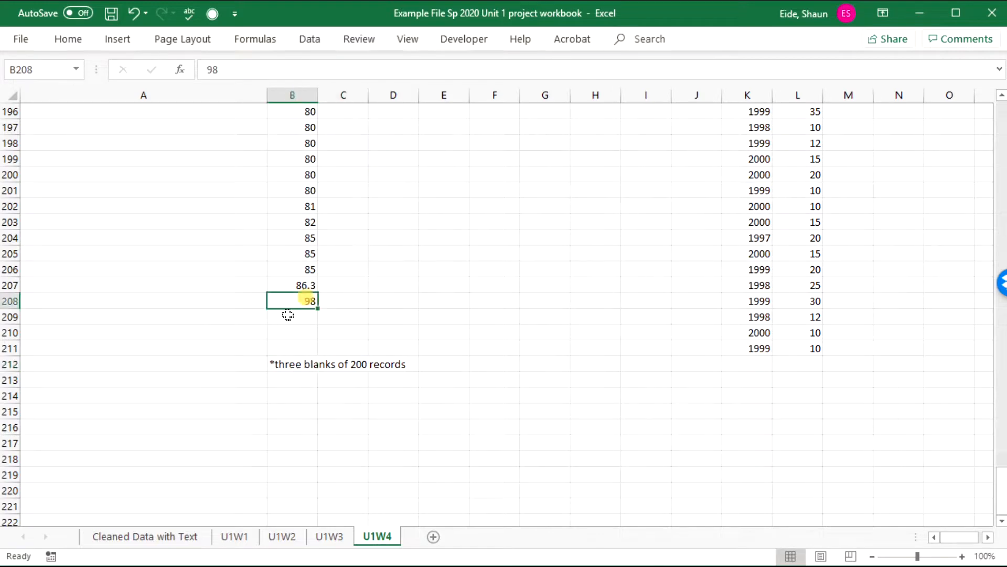
{"action": "scroll", "coordinate": [272, 321], "scroll_direction": "up", "scroll_amount": 14}
{"action": "scroll", "coordinate": [262, 305], "scroll_direction": "up", "scroll_amount": 20}
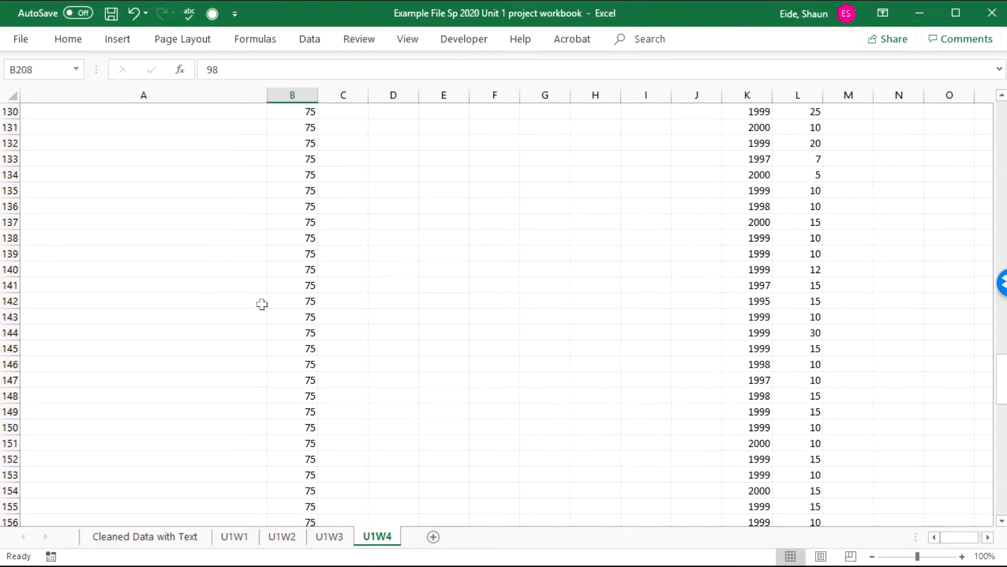
{"action": "scroll", "coordinate": [248, 280], "scroll_direction": "up", "scroll_amount": 13}
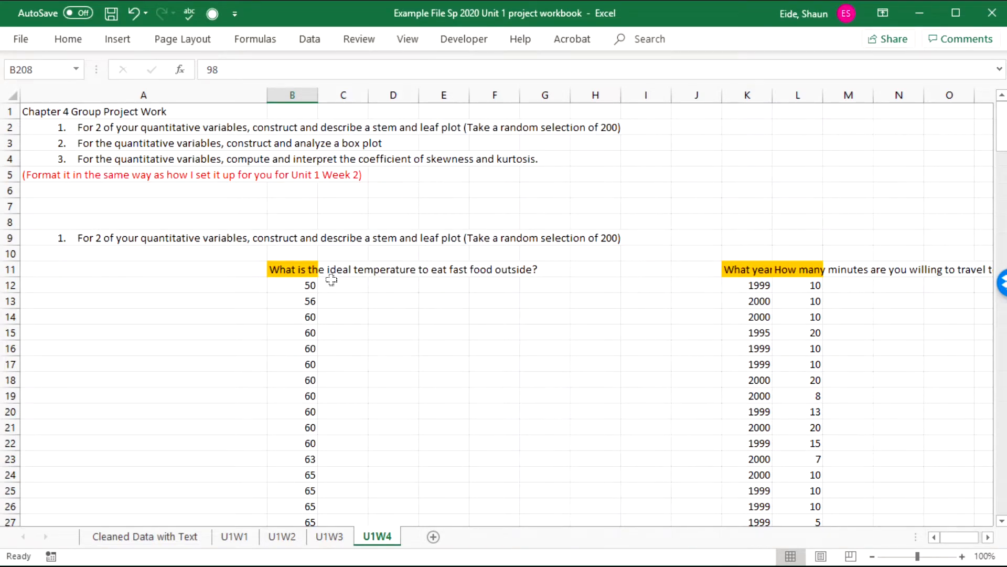
{"action": "left_click", "coordinate": [296, 282]}
{"action": "left_click_drag", "start_coordinate": [295, 282], "coordinate": [286, 403]}
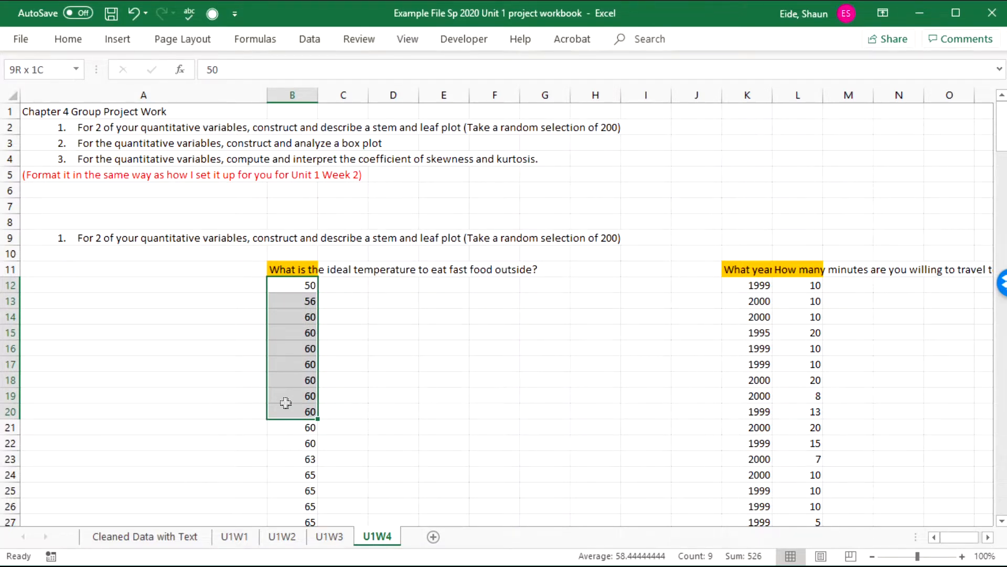
{"action": "left_click", "coordinate": [399, 288]}
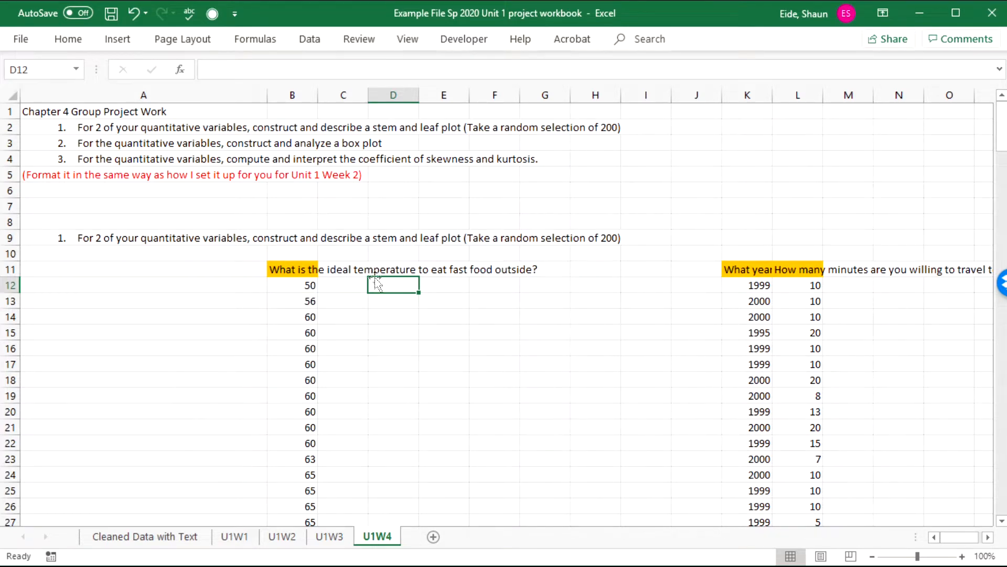
{"action": "left_click", "coordinate": [490, 286]}
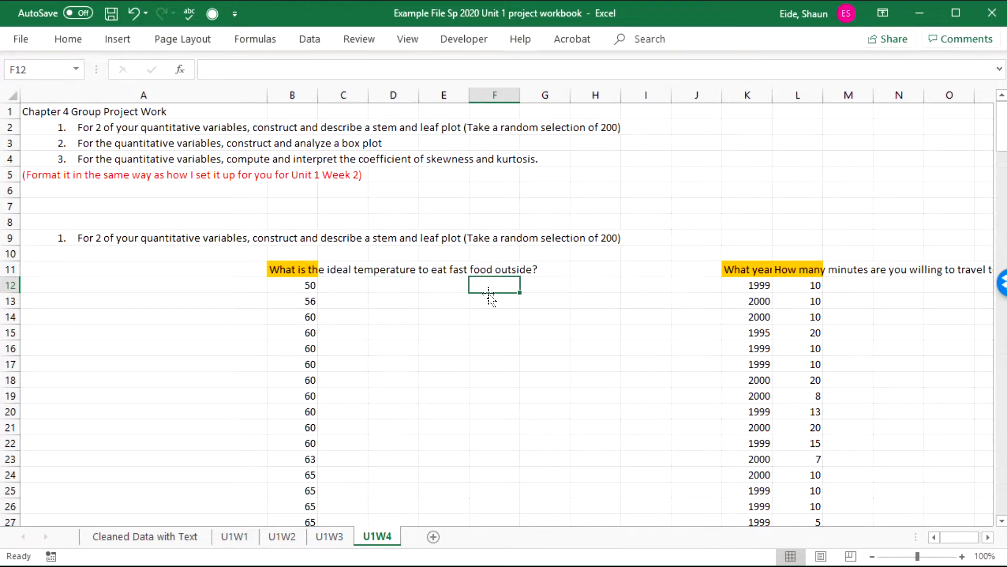
{"action": "type", "text": "5"}
{"action": "key", "text": "Return"}
{"action": "type", "text": "6"}
{"action": "key", "text": "Return"}
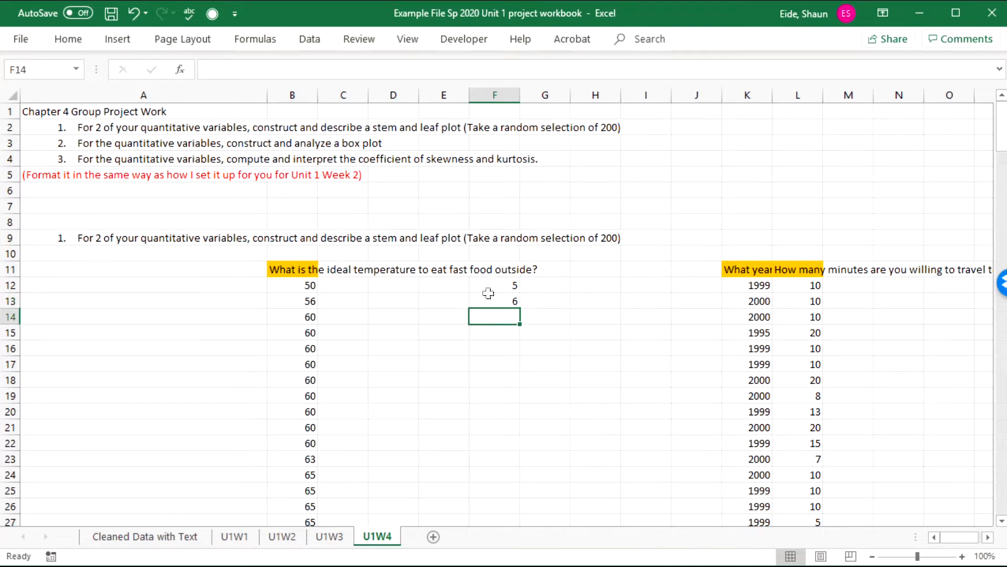
{"action": "type", "text": "7"}
{"action": "key", "text": "Return"}
{"action": "type", "text": "8"}
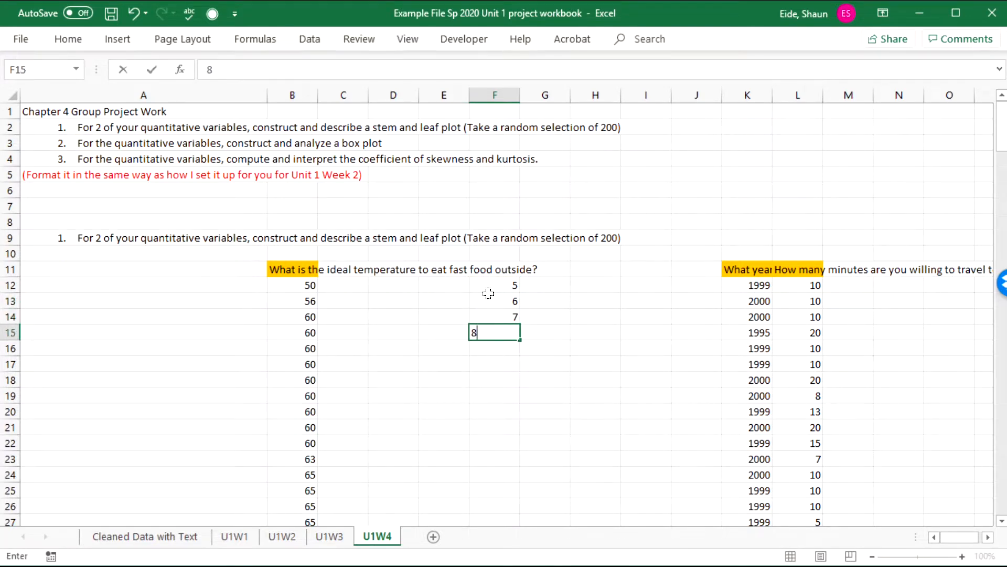
{"action": "key", "text": "Return"}
{"action": "type", "text": "9"}
{"action": "key", "text": "Return"}
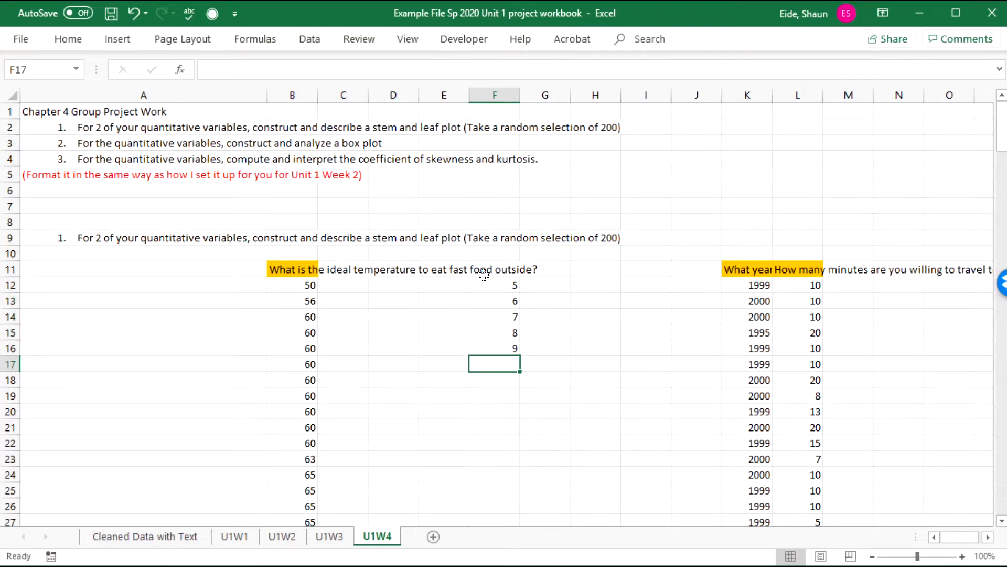
Review the stem values one by one in F12:F16.
{"action": "left_click", "coordinate": [495, 288]}
{"action": "left_click", "coordinate": [487, 272]}
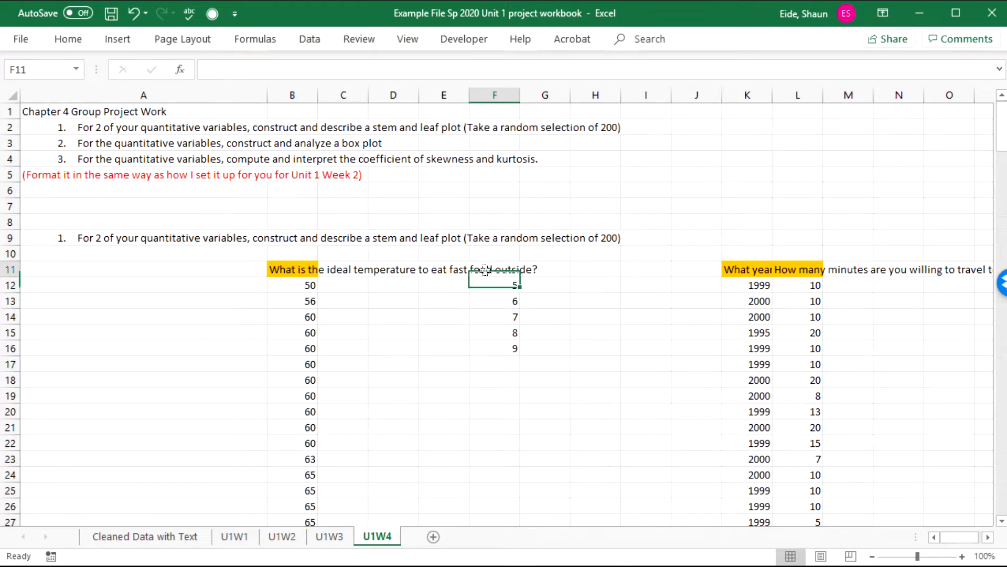
{"action": "left_click", "coordinate": [503, 287]}
{"action": "left_click", "coordinate": [508, 303]}
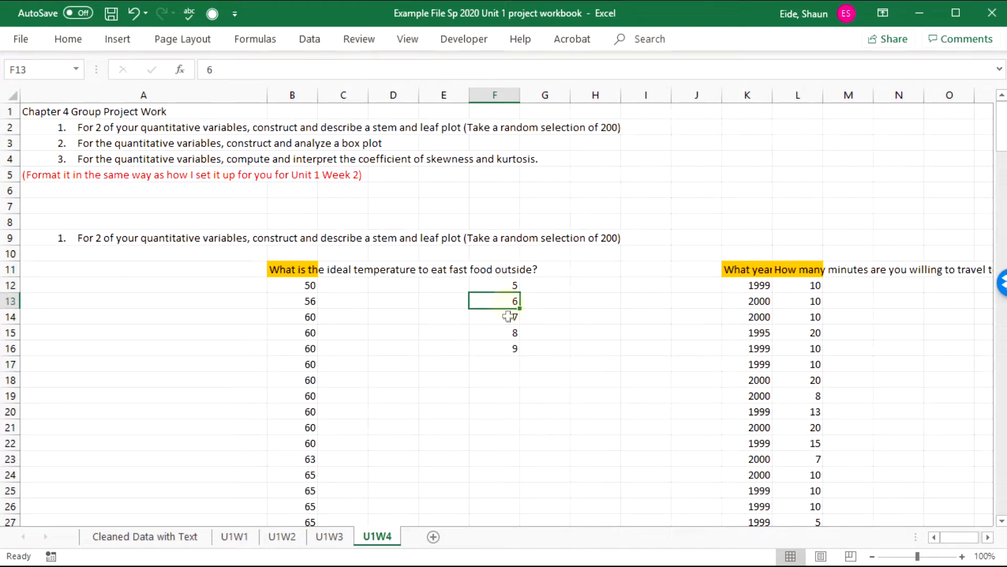
{"action": "left_click", "coordinate": [511, 318]}
{"action": "left_click", "coordinate": [512, 331]}
{"action": "left_click", "coordinate": [511, 347]}
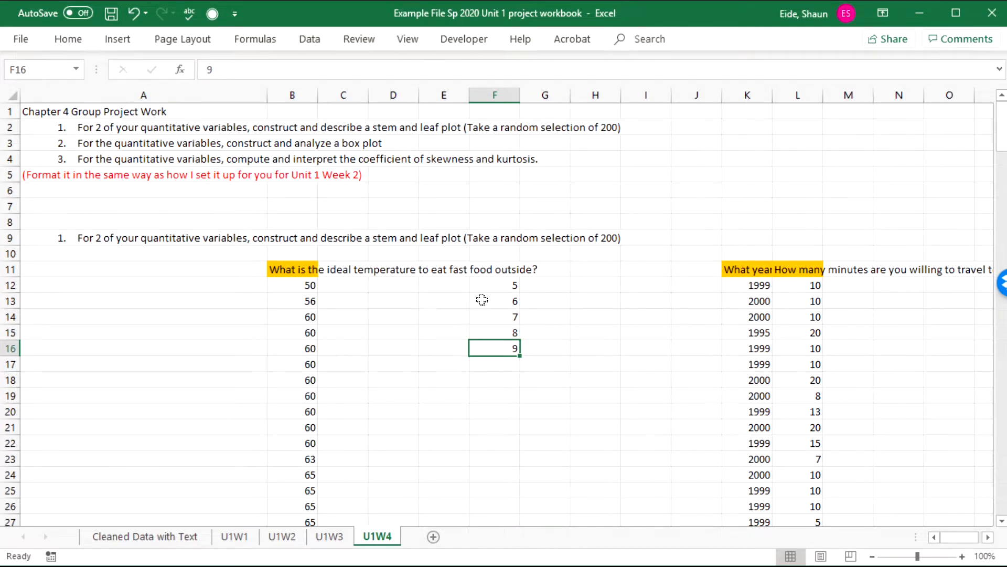
Inspect the digits of the decimal response in B207 and the largest response in B208 of the ideal temperature column.
{"action": "left_click_drag", "start_coordinate": [316, 292], "coordinate": [299, 491]}
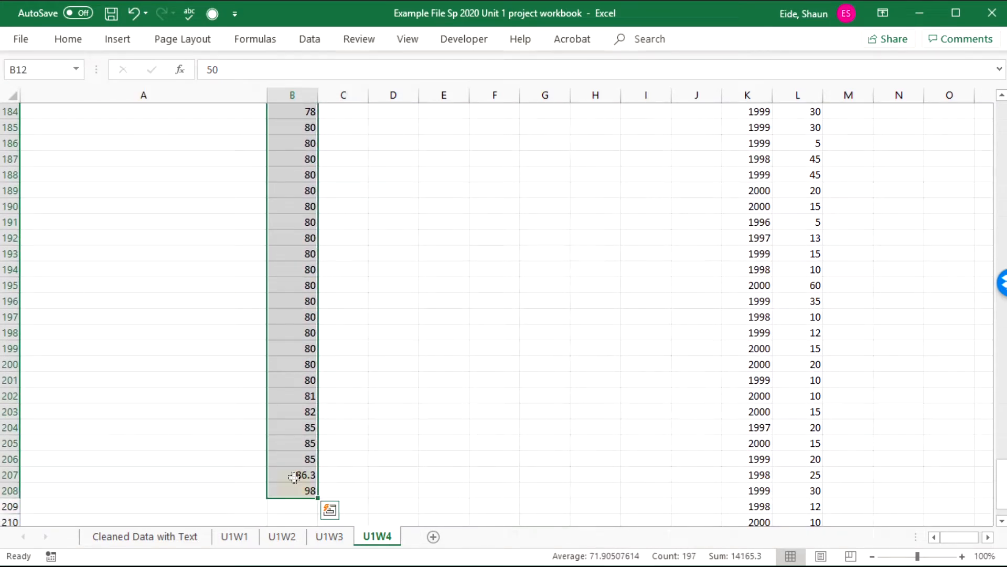
{"action": "left_click", "coordinate": [294, 476]}
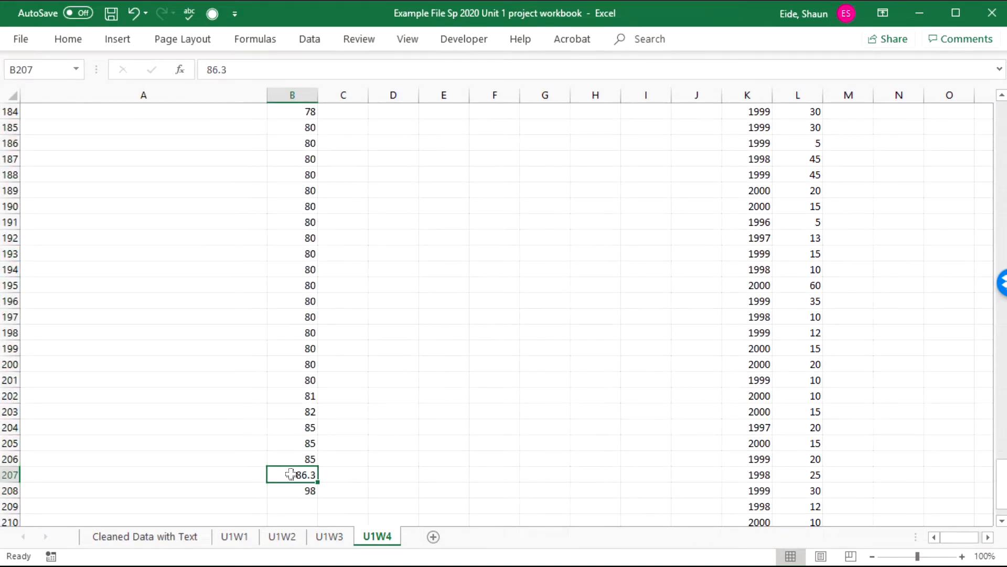
{"action": "double_click", "coordinate": [292, 475]}
{"action": "left_click", "coordinate": [304, 474]}
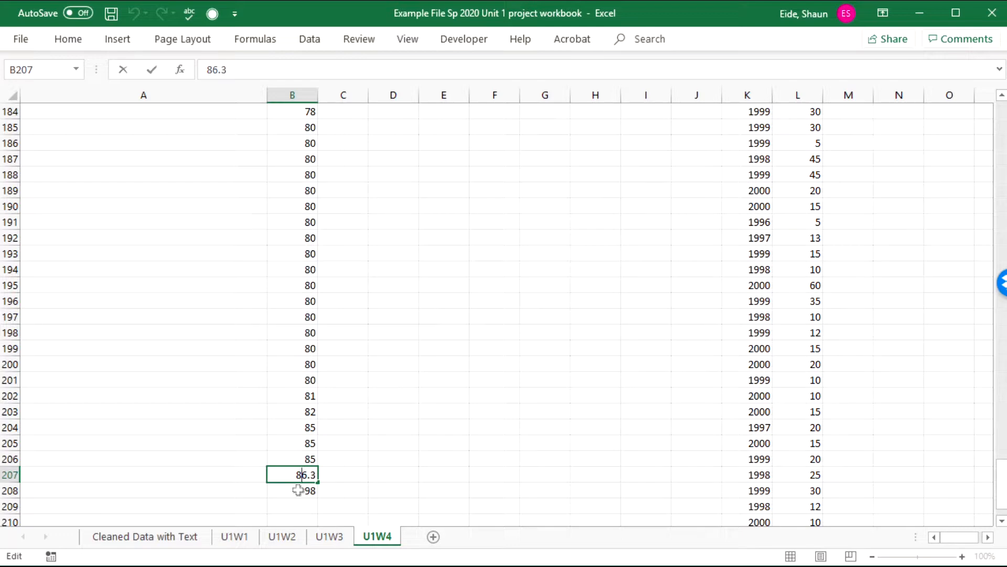
{"action": "left_click_drag", "start_coordinate": [298, 490], "coordinate": [294, 477]}
{"action": "scroll", "coordinate": [270, 373], "scroll_direction": "up", "scroll_amount": 20}
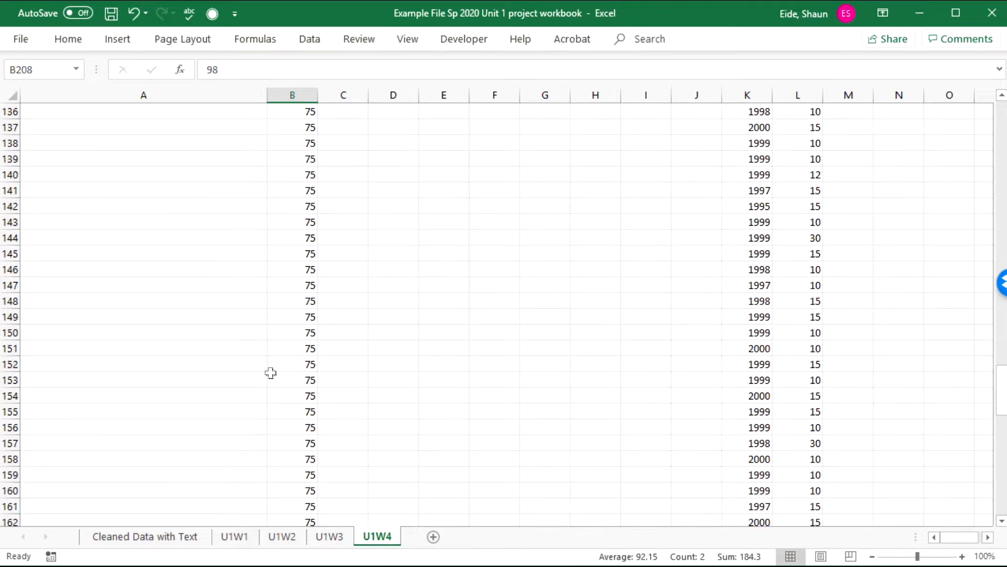
{"action": "scroll", "coordinate": [270, 373], "scroll_direction": "up", "scroll_amount": 20}
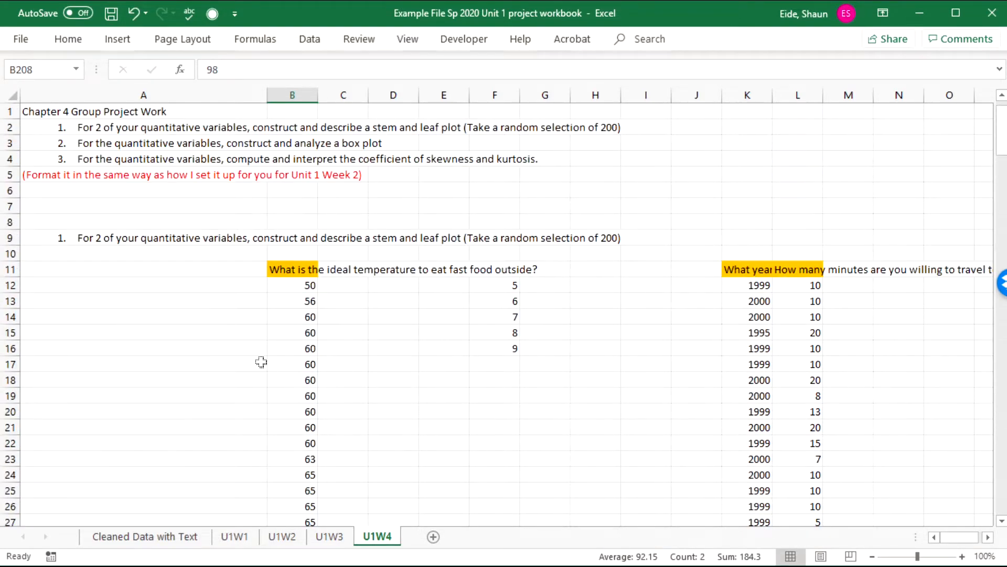
Split B12:B208 with Text to Columns as fixed width, with a break after the first digit and destination $B$12, and check the result.
{"action": "left_click_drag", "start_coordinate": [286, 285], "coordinate": [308, 490]}
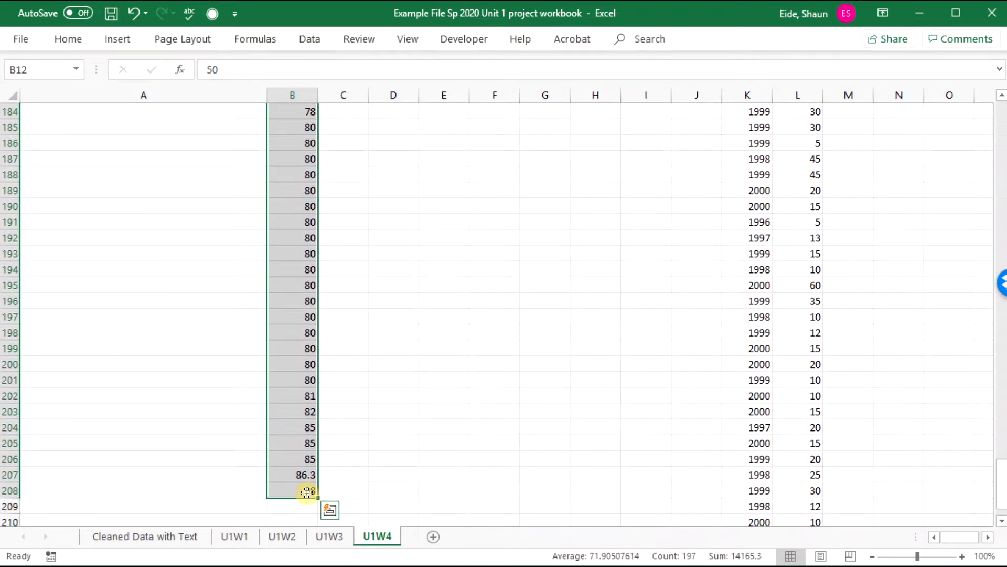
{"action": "left_click", "coordinate": [319, 39]}
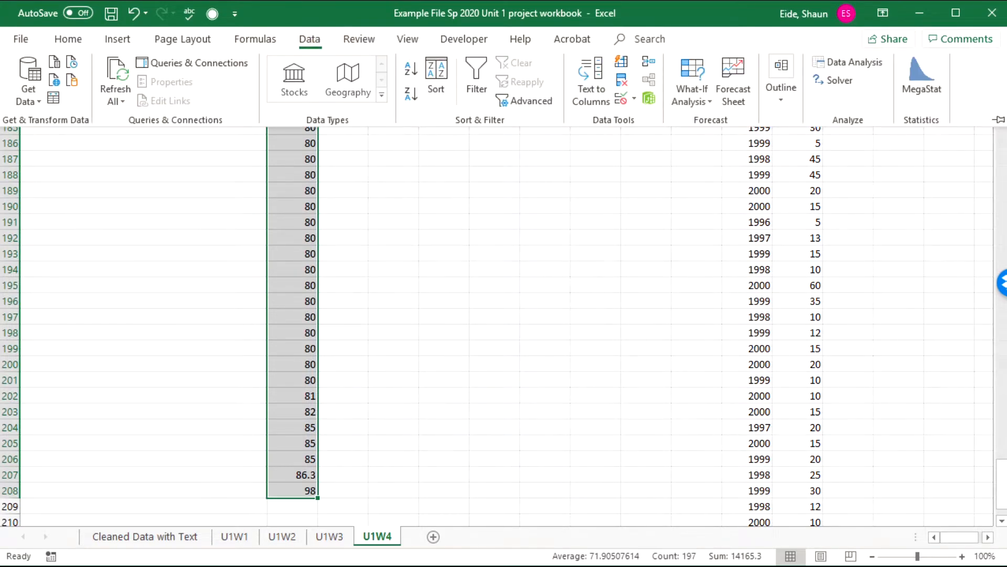
{"action": "left_click", "coordinate": [999, 119]}
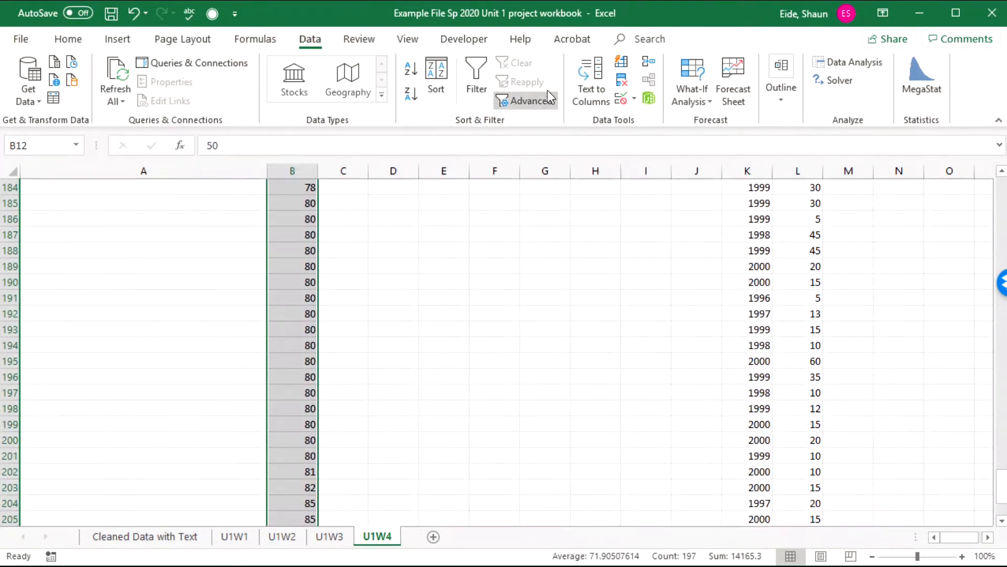
{"action": "left_click", "coordinate": [591, 78]}
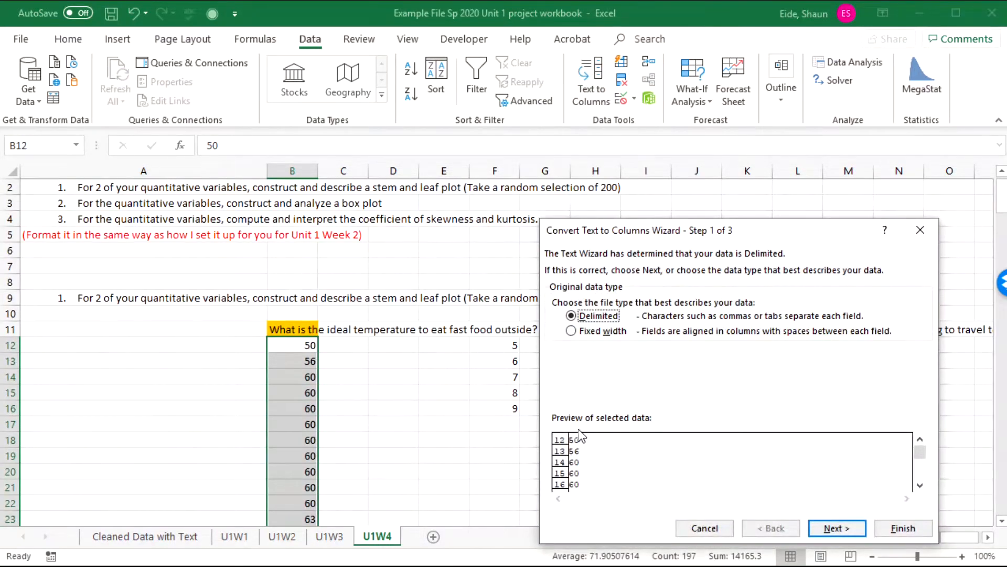
{"action": "left_click", "coordinate": [573, 332]}
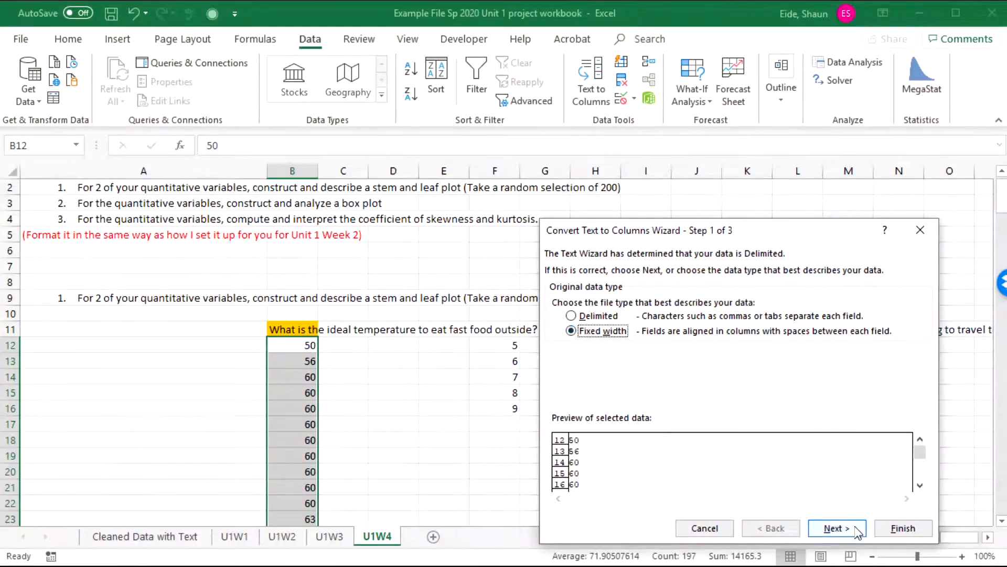
{"action": "left_click", "coordinate": [835, 527]}
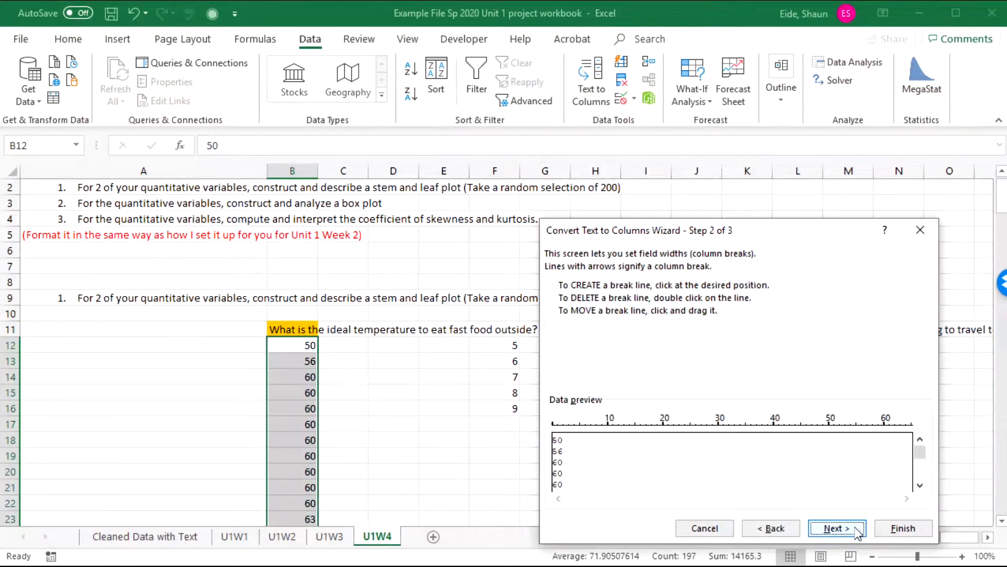
{"action": "left_click", "coordinate": [557, 427]}
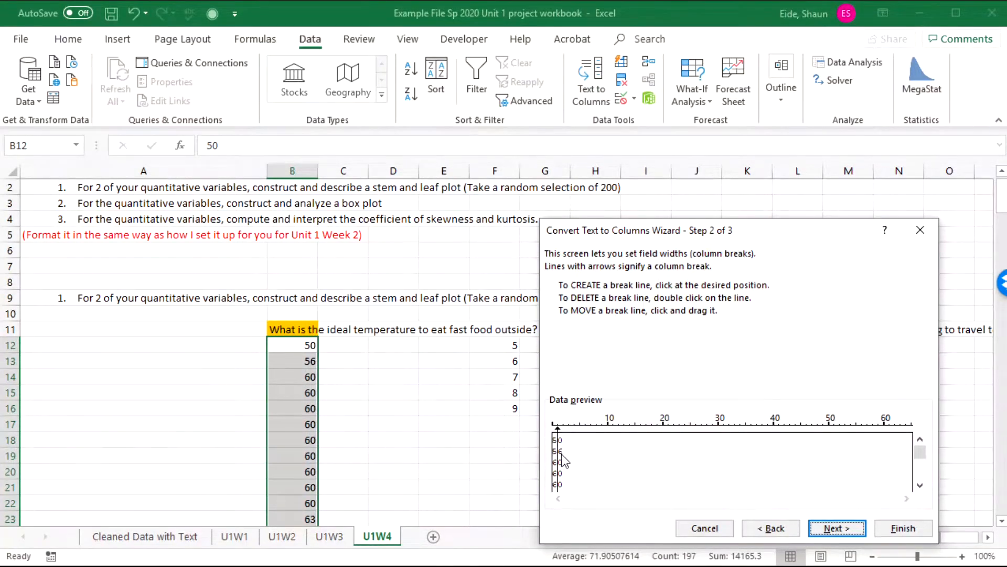
{"action": "left_click", "coordinate": [850, 530]}
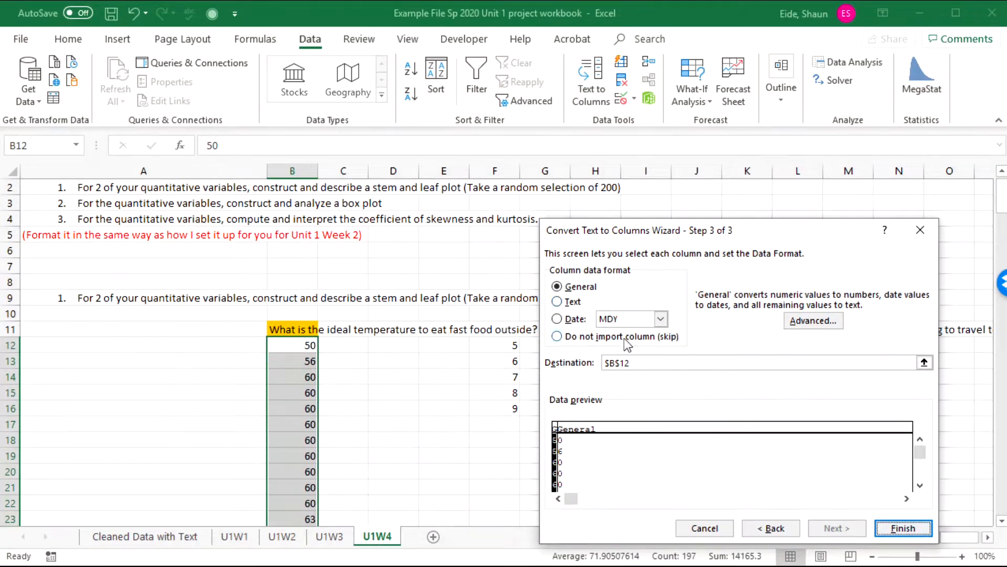
{"action": "left_click", "coordinate": [907, 529]}
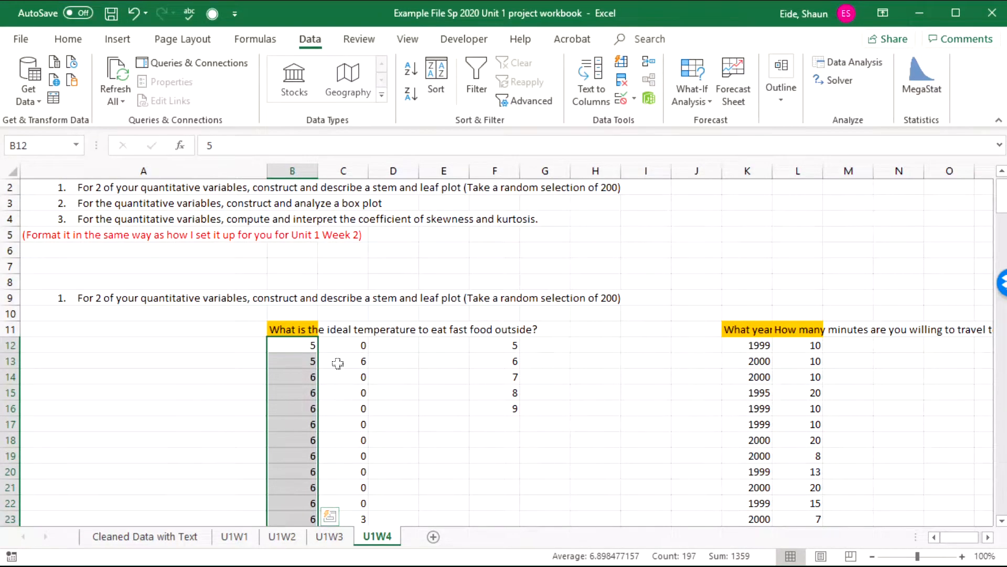
{"action": "scroll", "coordinate": [286, 445], "scroll_direction": "down", "scroll_amount": 3}
{"action": "scroll", "coordinate": [287, 445], "scroll_direction": "down", "scroll_amount": 20}
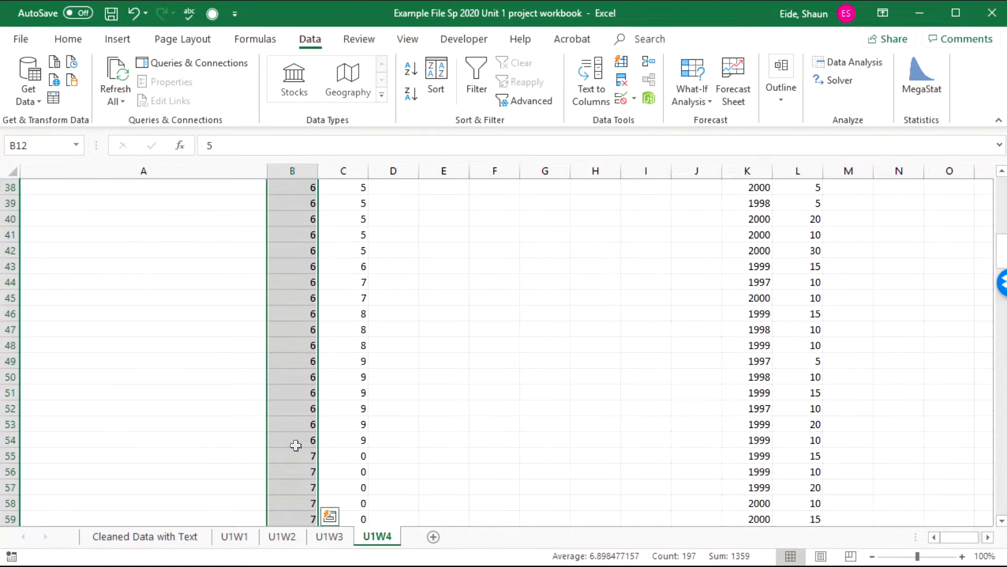
Check the split stems and leaves down to row 208, including the decimal leaf in C207.
{"action": "scroll", "coordinate": [366, 394], "scroll_direction": "down", "scroll_amount": 20}
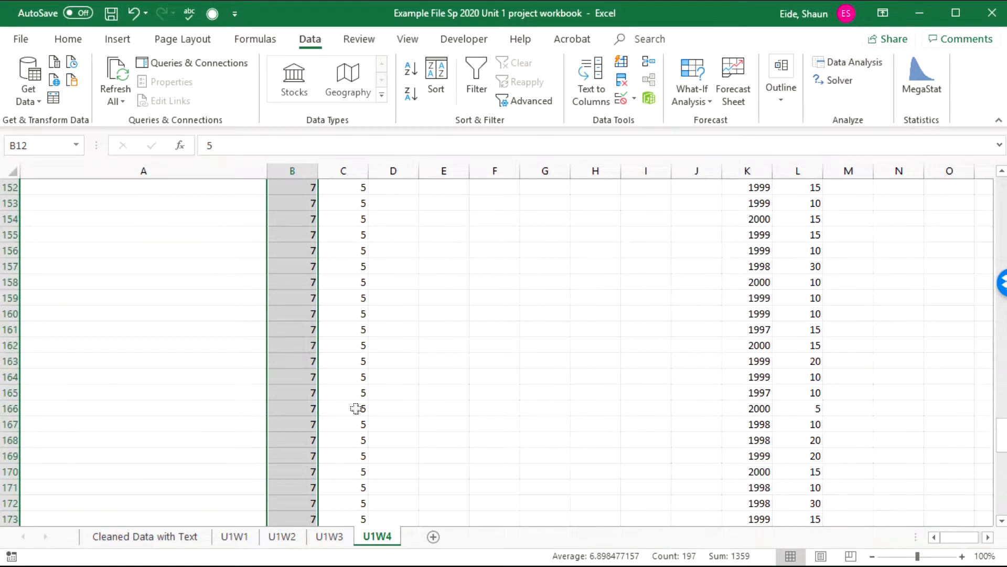
{"action": "scroll", "coordinate": [351, 412], "scroll_direction": "up", "scroll_amount": 3}
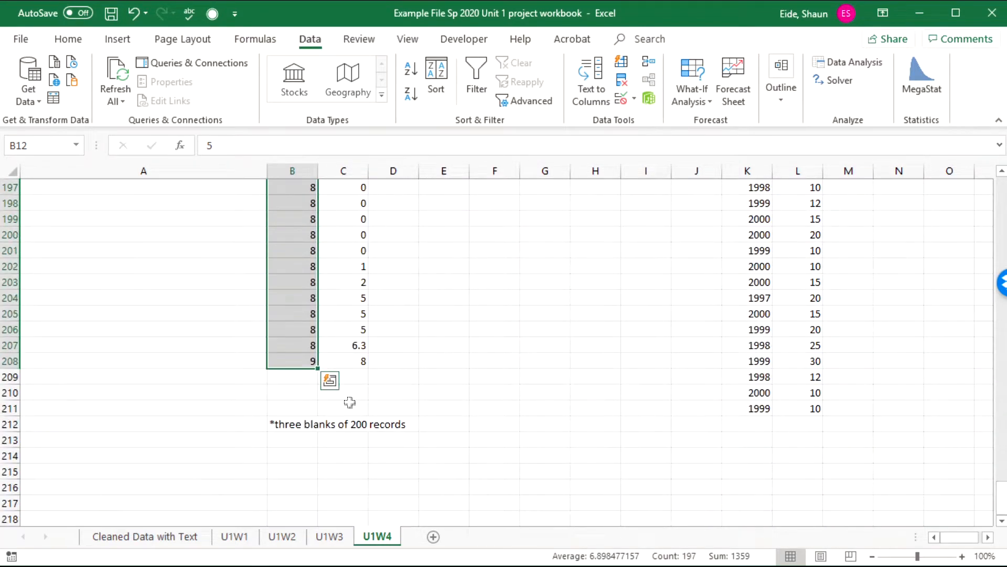
{"action": "left_click", "coordinate": [352, 346]}
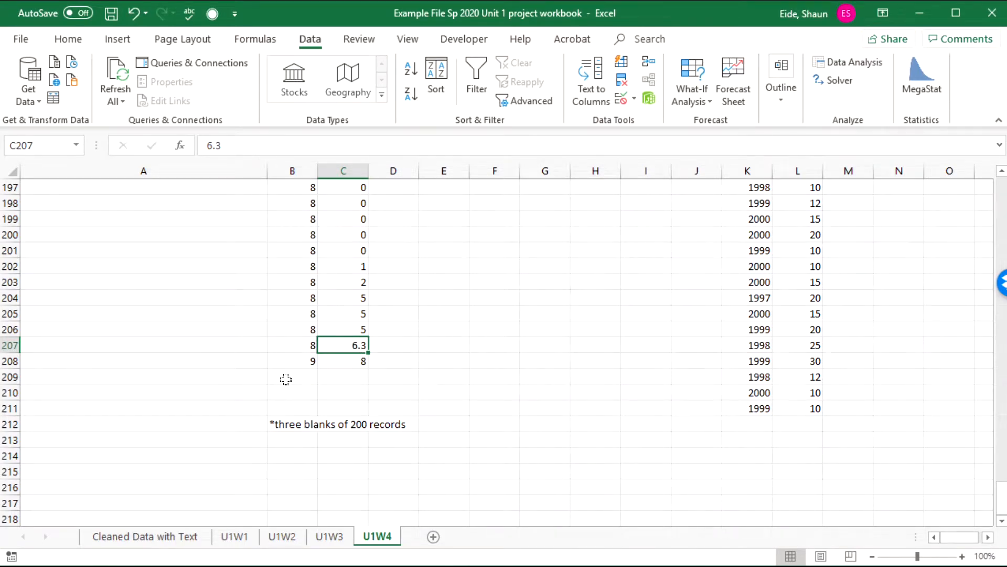
{"action": "scroll", "coordinate": [285, 379], "scroll_direction": "up", "scroll_amount": 20}
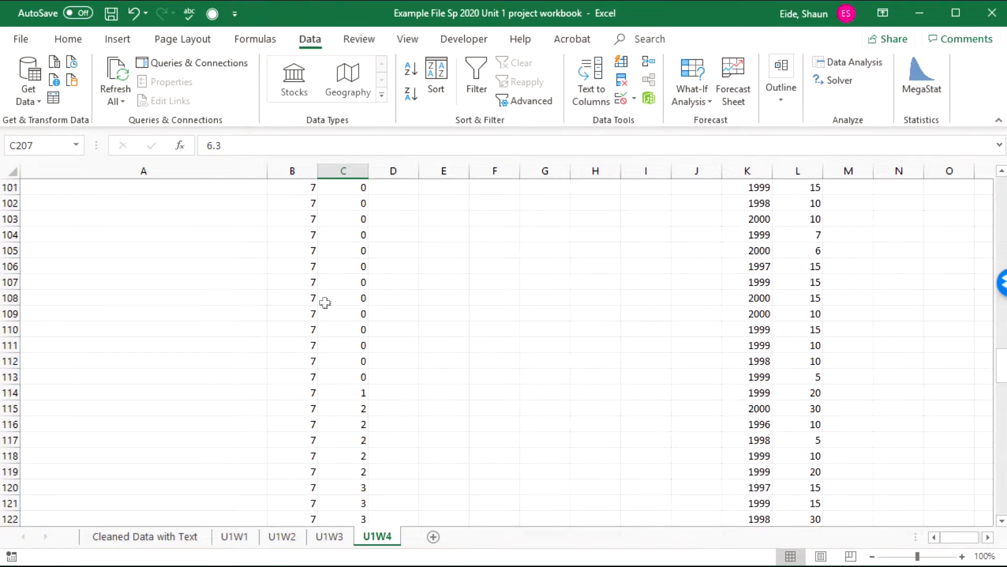
{"action": "scroll", "coordinate": [325, 302], "scroll_direction": "up", "scroll_amount": 20}
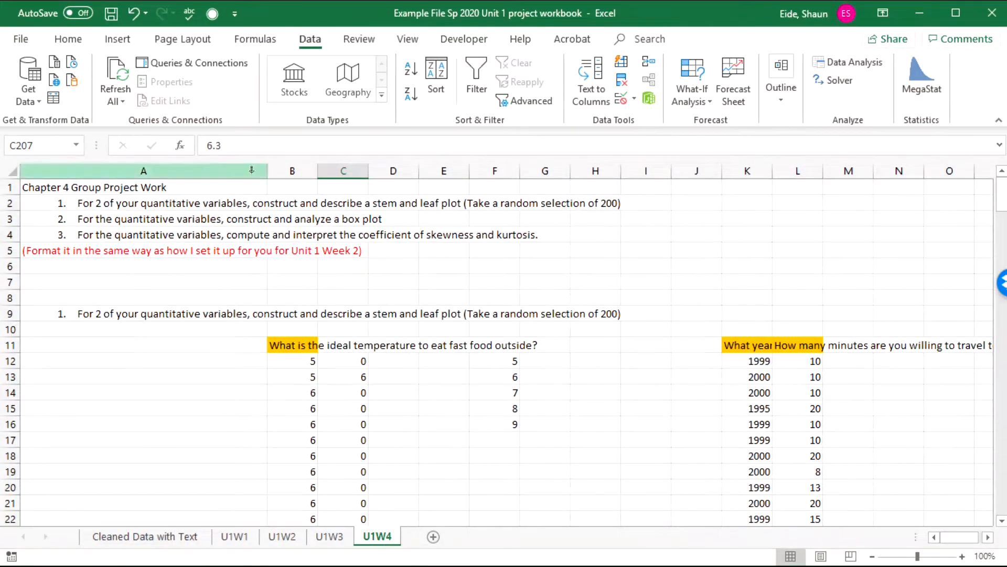
Insert two blank columns before the ideal temperature data and narrow the new columns B and C.
{"action": "left_click_drag", "start_coordinate": [294, 171], "coordinate": [325, 165]}
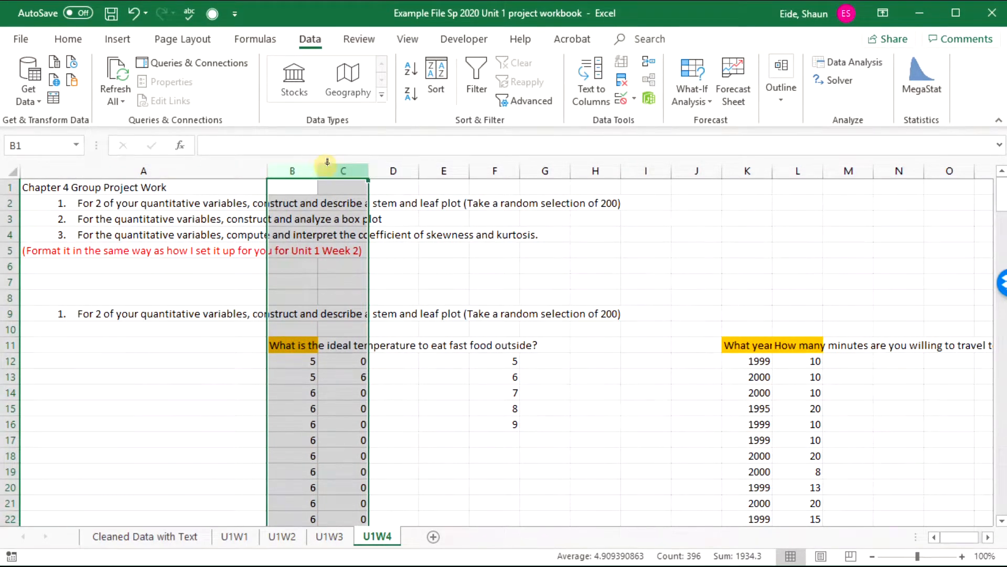
{"action": "right_click", "coordinate": [327, 167]}
{"action": "left_click", "coordinate": [414, 278]}
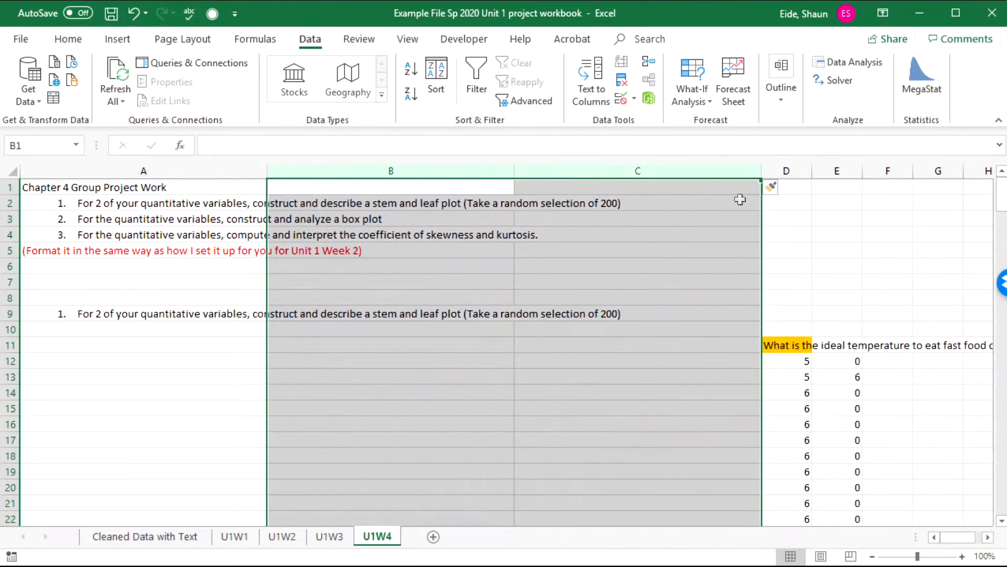
{"action": "left_click_drag", "start_coordinate": [388, 171], "coordinate": [638, 174]}
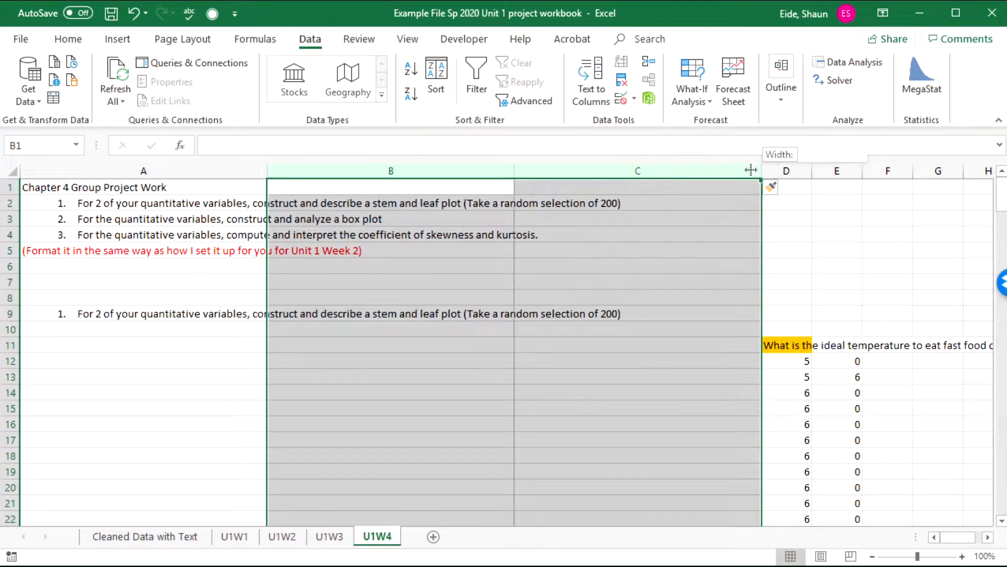
{"action": "left_click_drag", "start_coordinate": [761, 169], "coordinate": [553, 169]}
Move the birth year and travel minutes data from M11:N211 to start at B11.
{"action": "left_click_drag", "start_coordinate": [825, 344], "coordinate": [886, 498]}
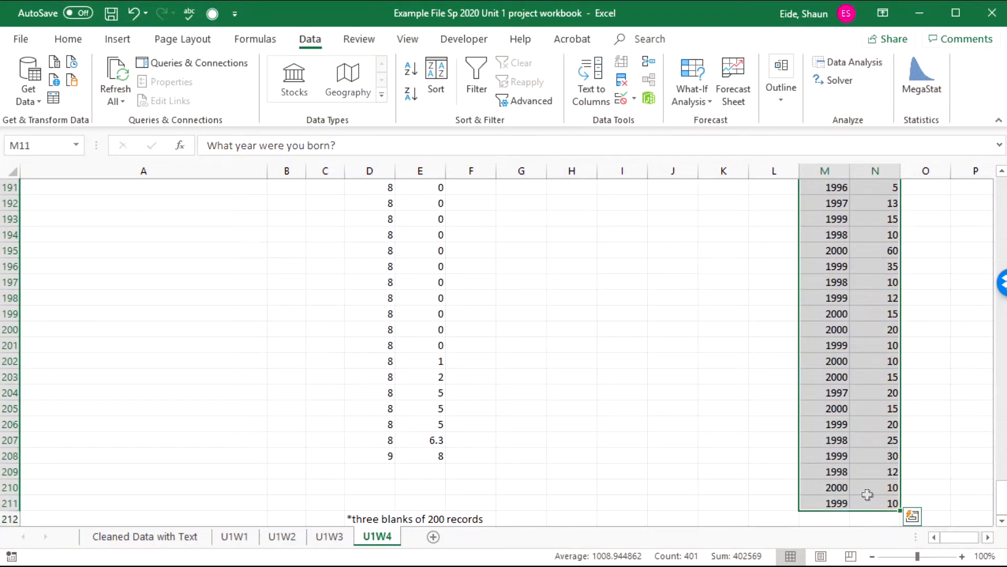
{"action": "key", "text": "ctrl+c"}
{"action": "scroll", "coordinate": [759, 456], "scroll_direction": "up", "scroll_amount": 20}
{"action": "left_click", "coordinate": [283, 342]}
{"action": "key", "text": "Return"}
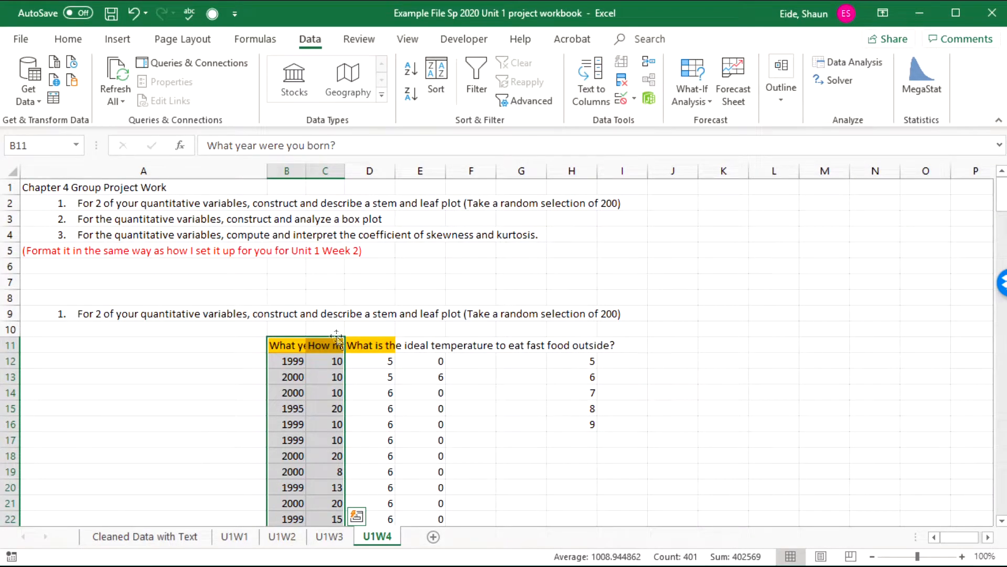
Copy the ideal temperature heading from D11 to H11 above the stems.
{"action": "left_click", "coordinate": [362, 342]}
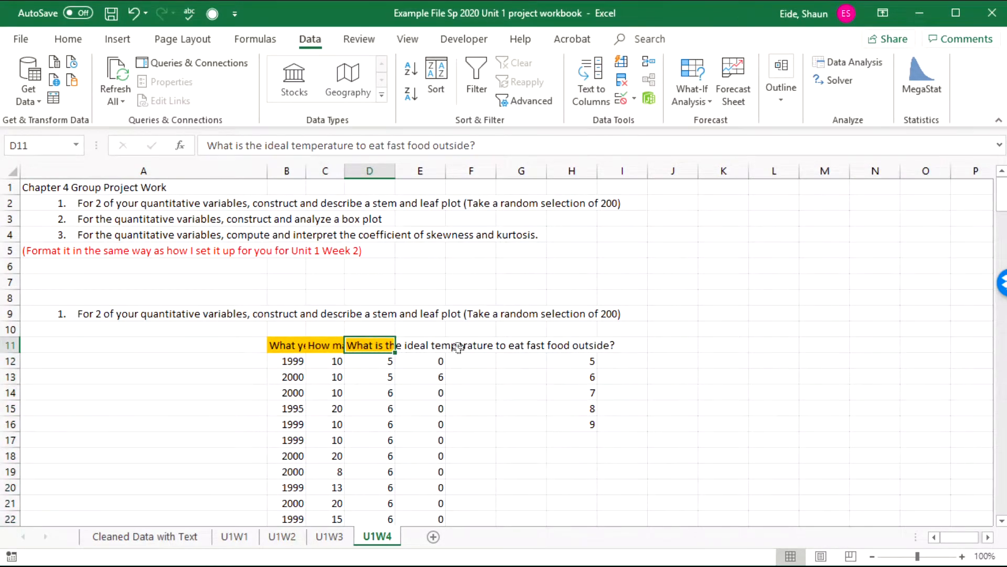
{"action": "key", "text": "ctrl+c"}
{"action": "left_click", "coordinate": [577, 345]}
{"action": "key", "text": "ctrl+v"}
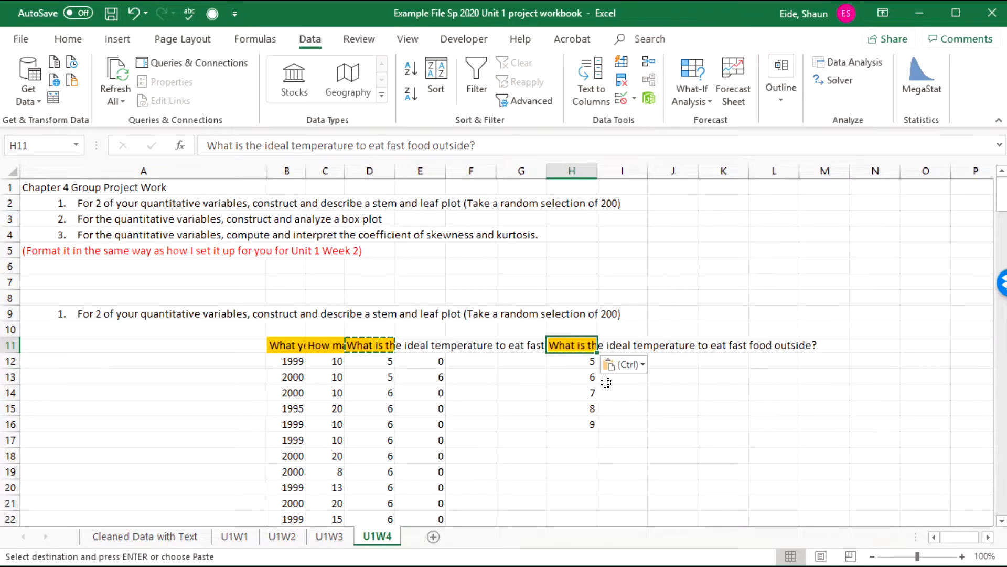
Copy the stem 5 leaves in E12:E13 and select I12 as their destination.
{"action": "left_click_drag", "start_coordinate": [430, 361], "coordinate": [432, 375]}
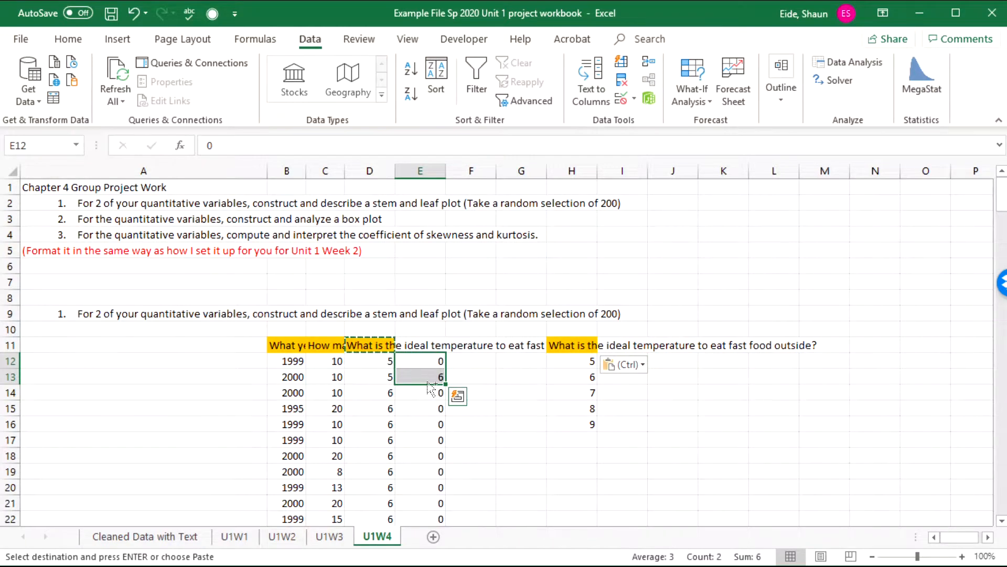
{"action": "key", "text": "ctrl+c"}
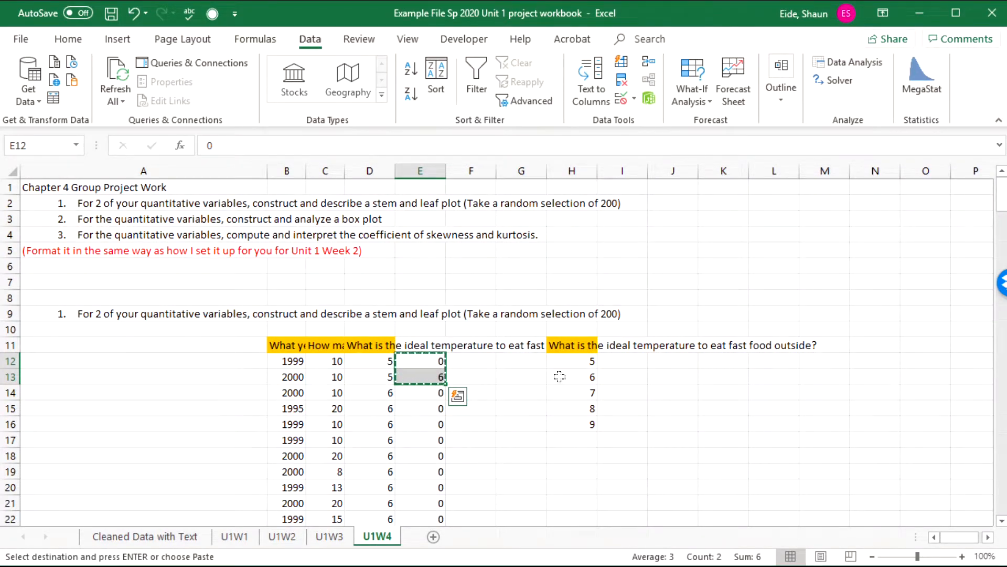
{"action": "left_click", "coordinate": [627, 359]}
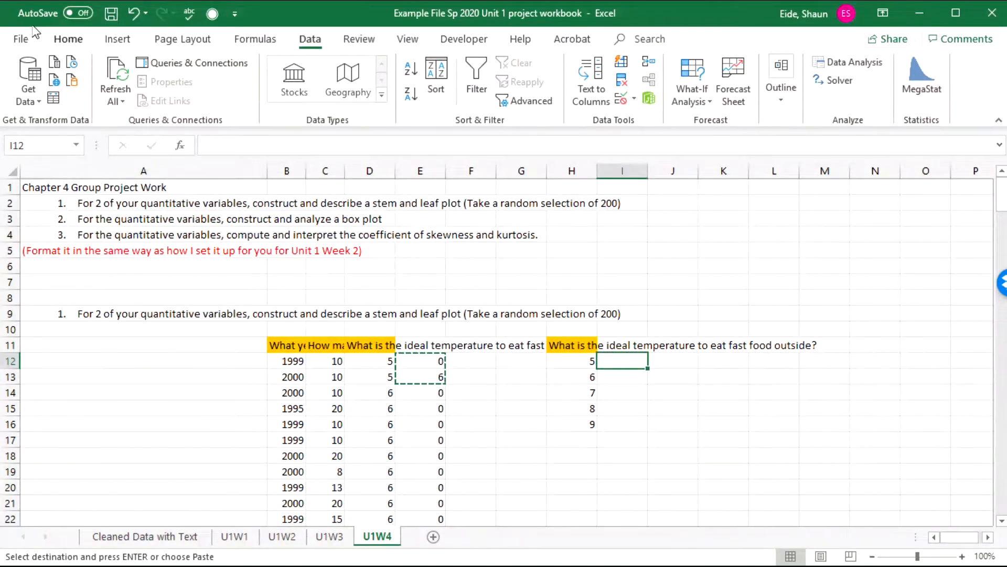
{"action": "left_click", "coordinate": [68, 39]}
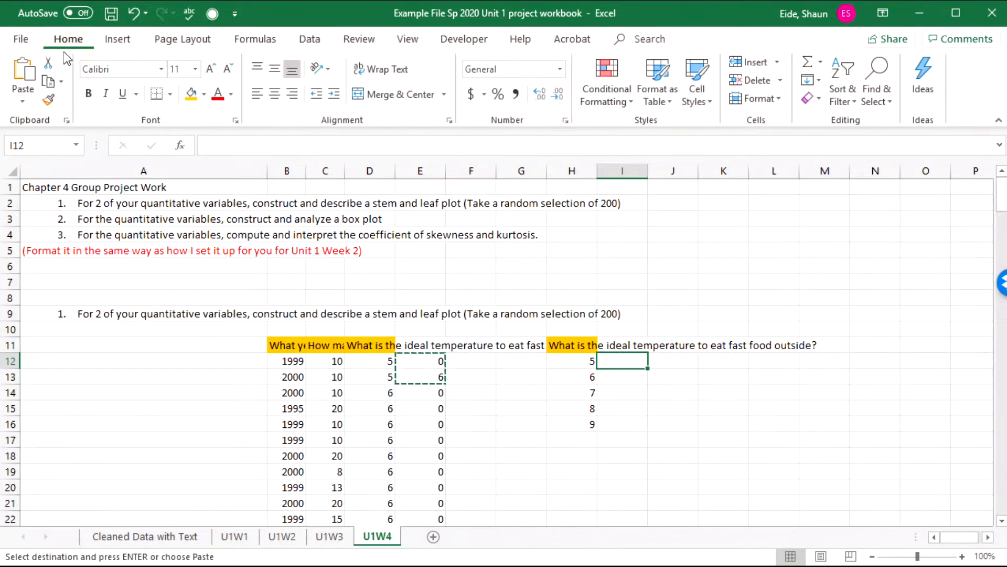
Try an ordinary paste of the copied stem 5 leaves at I12 and undo it.
{"action": "left_click", "coordinate": [21, 102]}
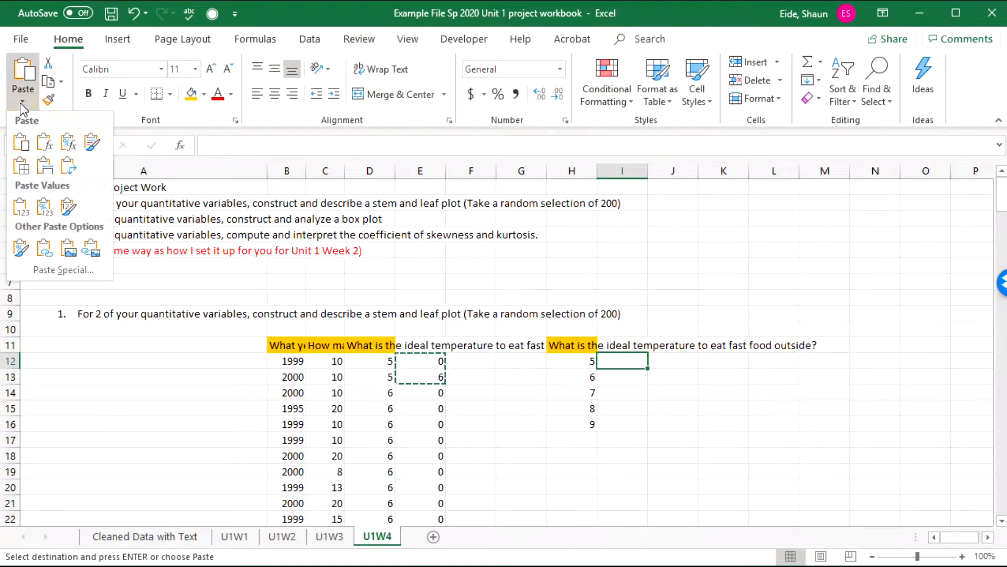
{"action": "left_click", "coordinate": [29, 150]}
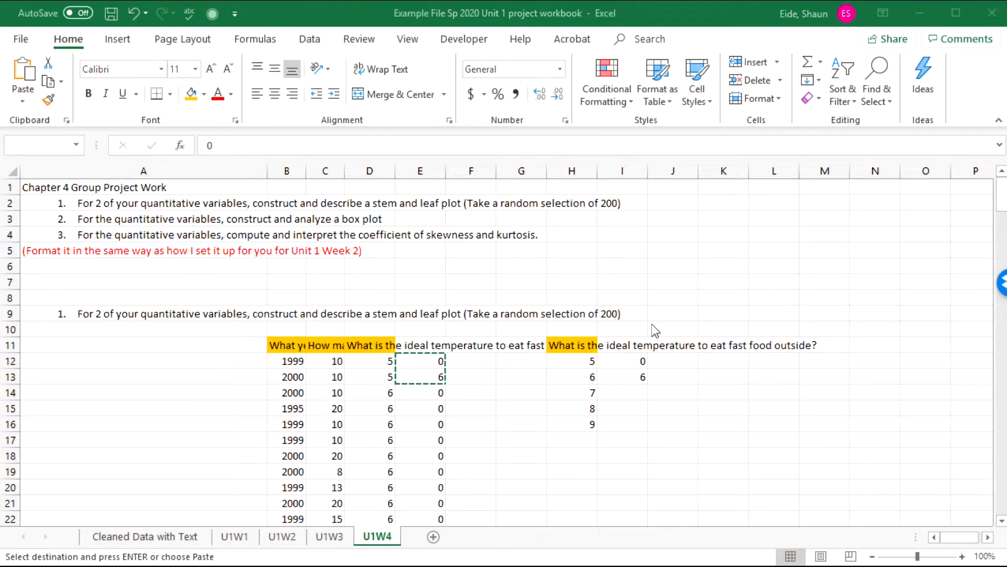
{"action": "left_click", "coordinate": [445, 313]}
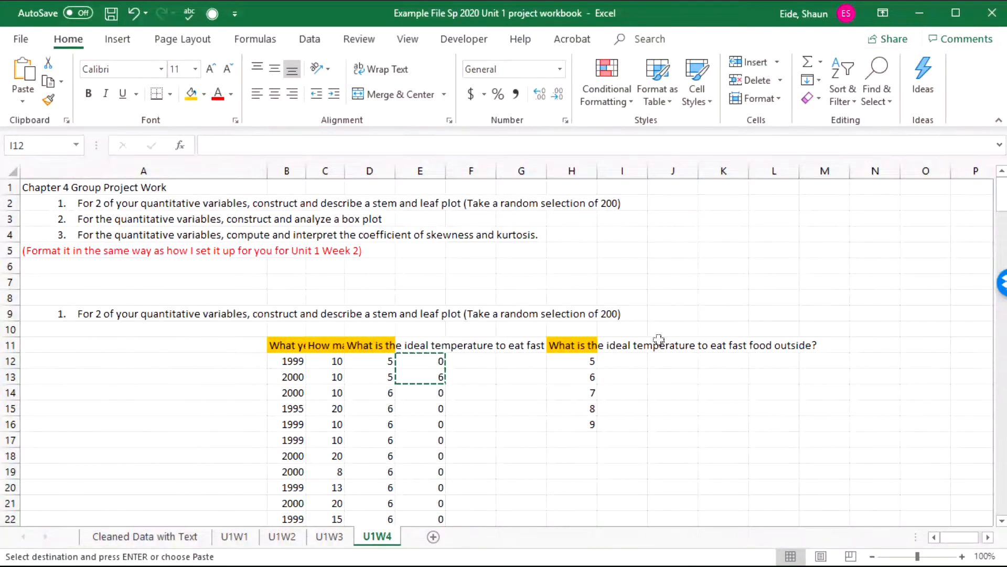
{"action": "key", "text": "ctrl+v"}
{"action": "key", "text": "ctrl"}
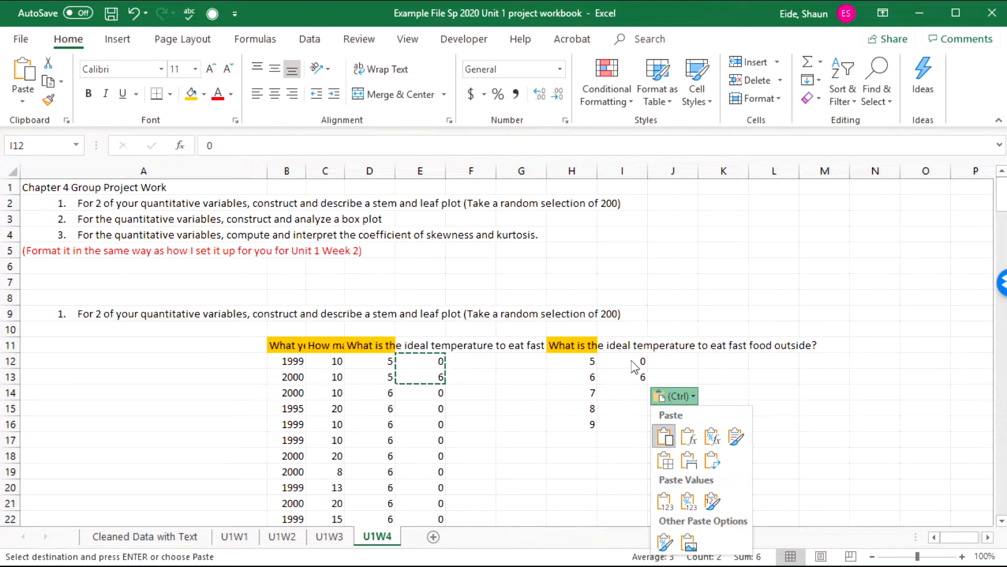
{"action": "key", "text": "ctrl"}
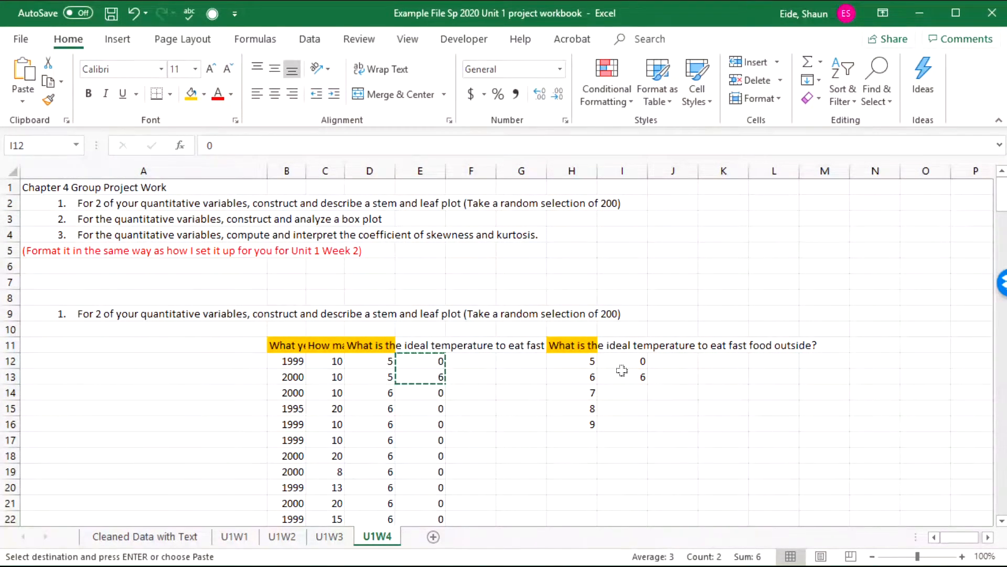
{"action": "key", "text": "ctrl+z"}
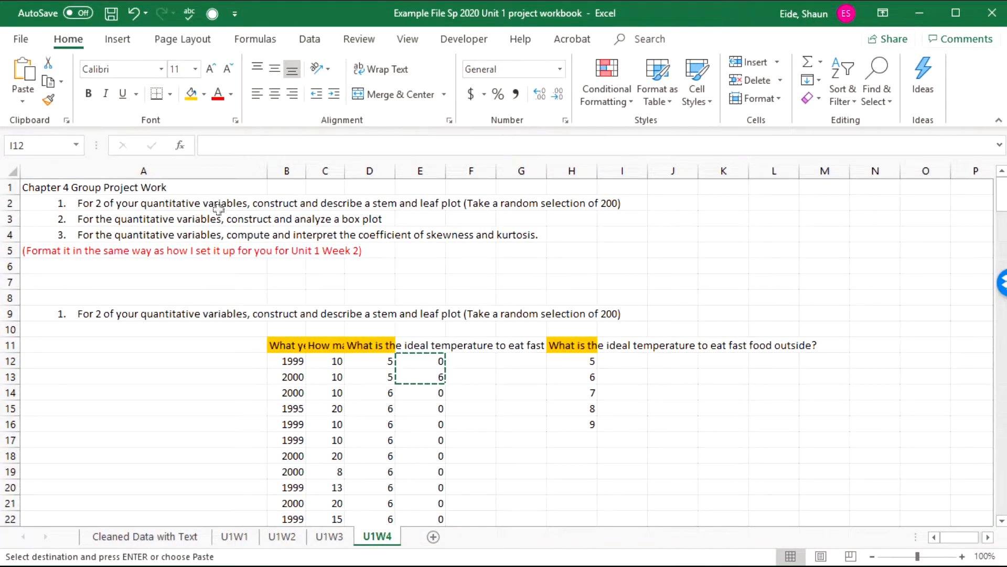
Paste the copied leaves transposed at I12 so they run across the stem 5 row.
{"action": "left_click", "coordinate": [23, 101]}
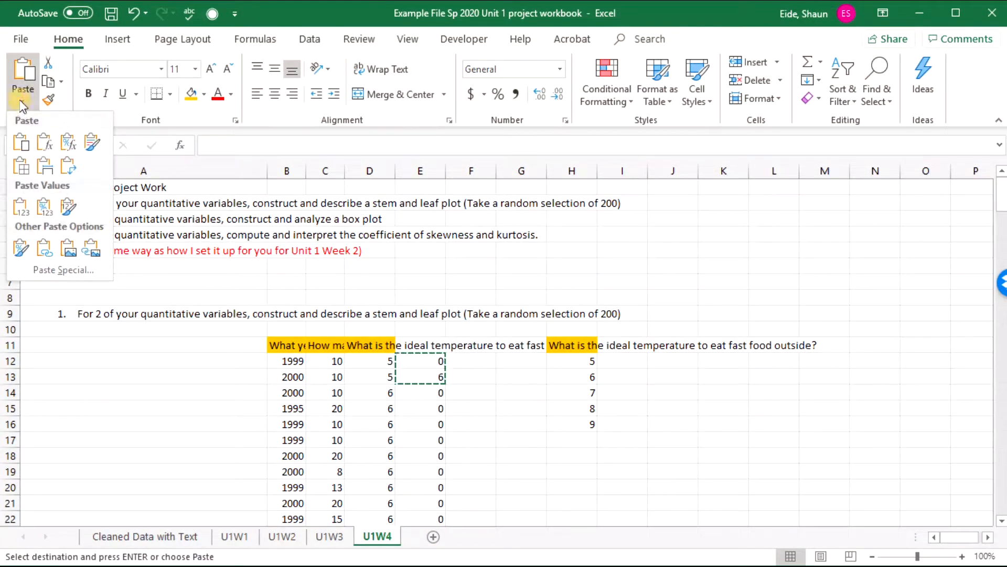
{"action": "left_click", "coordinate": [61, 159]}
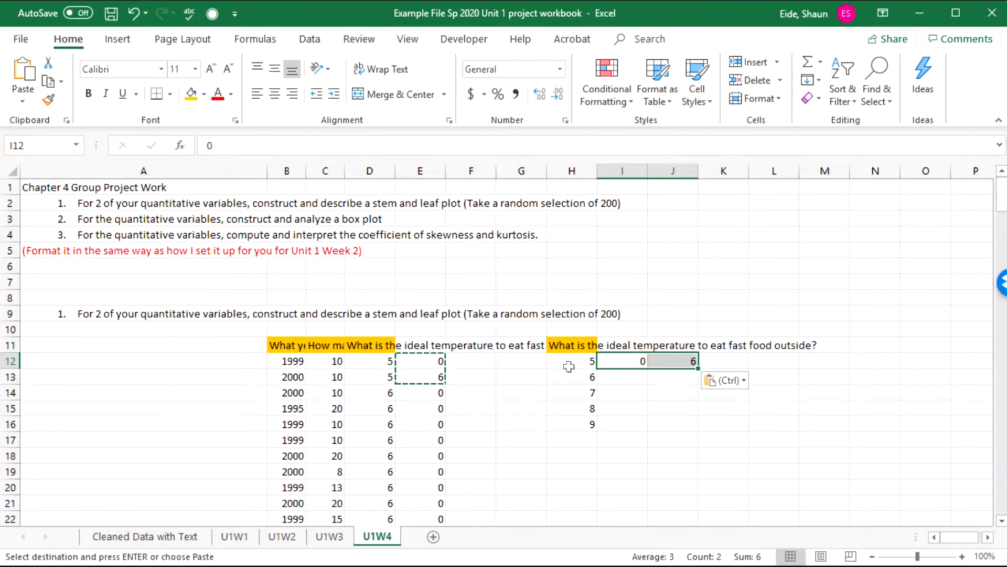
Add a right border to the stem cells H12:H16.
{"action": "left_click_drag", "start_coordinate": [576, 359], "coordinate": [583, 423]}
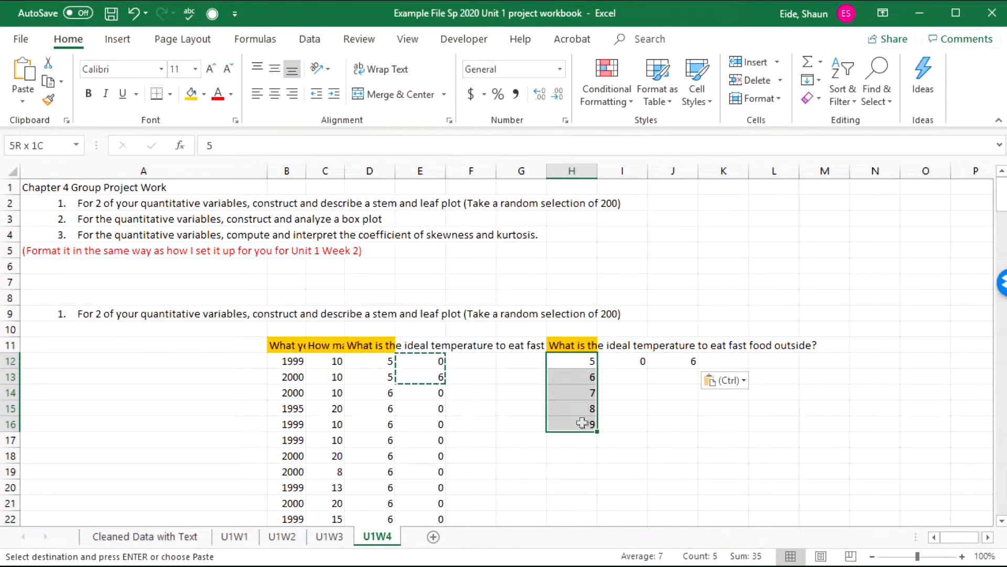
{"action": "left_click", "coordinate": [171, 95]}
{"action": "left_click", "coordinate": [193, 192]}
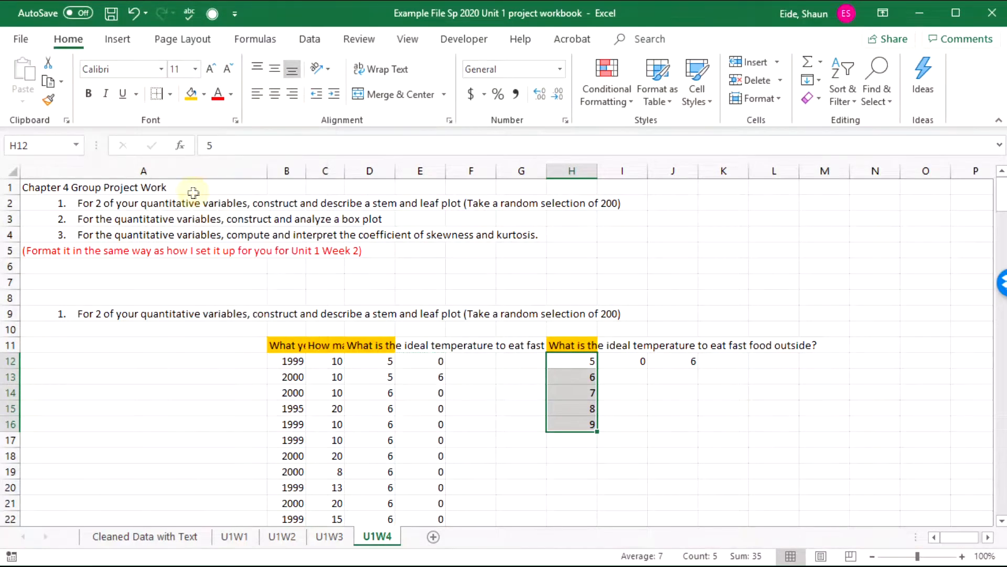
{"action": "left_click", "coordinate": [671, 409]}
Draw a thick border line down the right edge of the stems in H12:H16 and leave border drawing.
{"action": "left_click_drag", "start_coordinate": [588, 362], "coordinate": [578, 422]}
{"action": "left_click", "coordinate": [170, 95]}
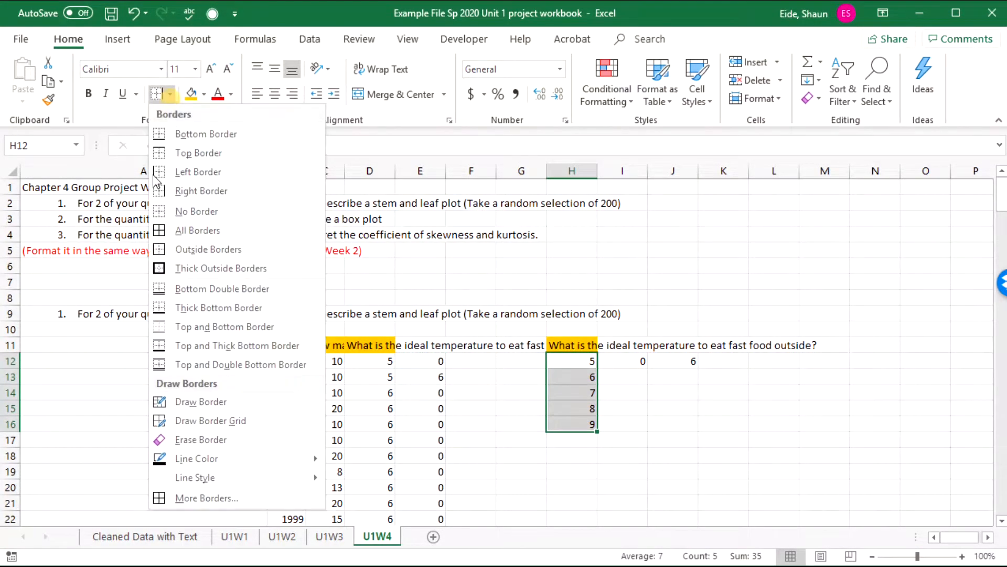
{"action": "mouse_move", "coordinate": [209, 472]}
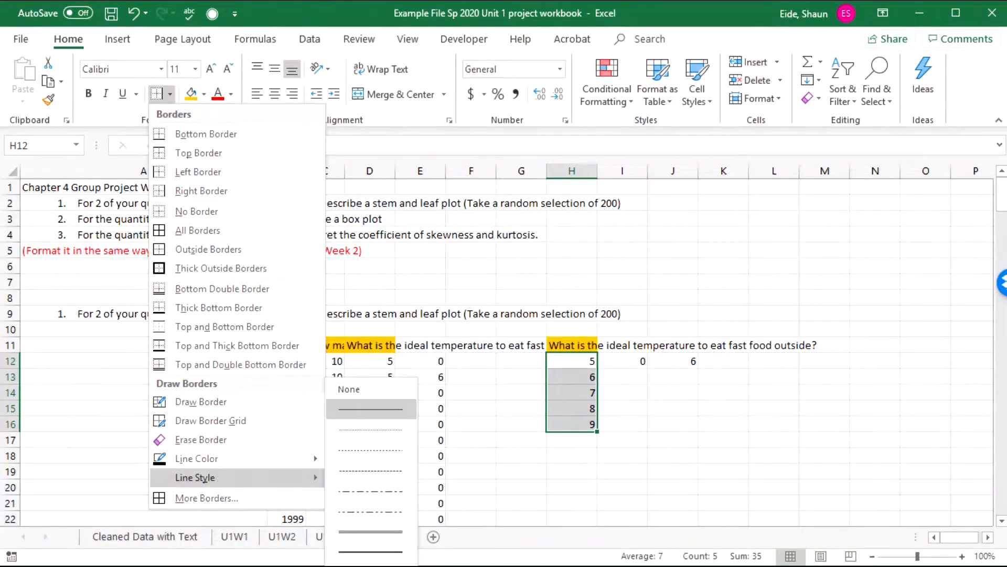
{"action": "left_click", "coordinate": [371, 409]}
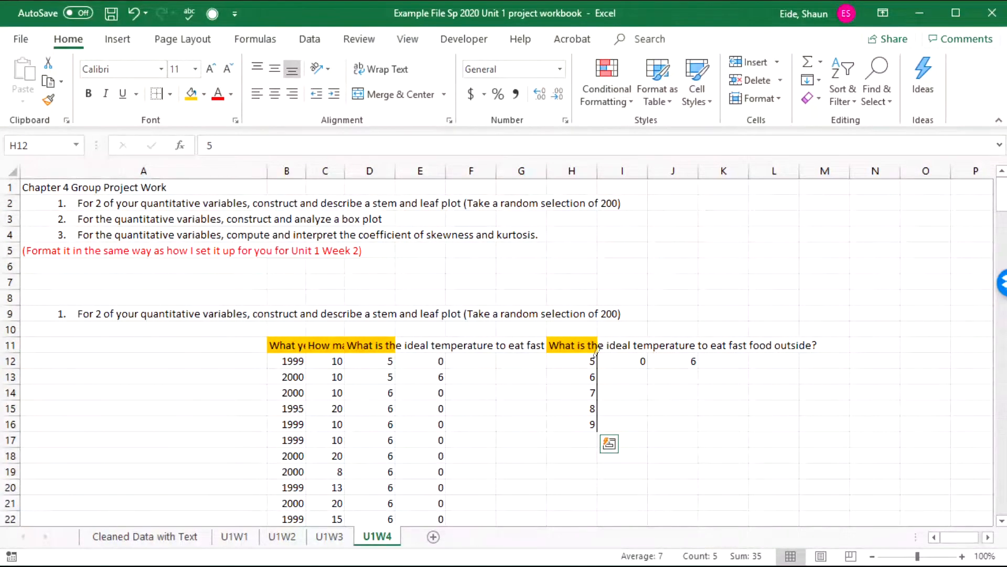
{"action": "left_click_drag", "start_coordinate": [596, 349], "coordinate": [594, 395]}
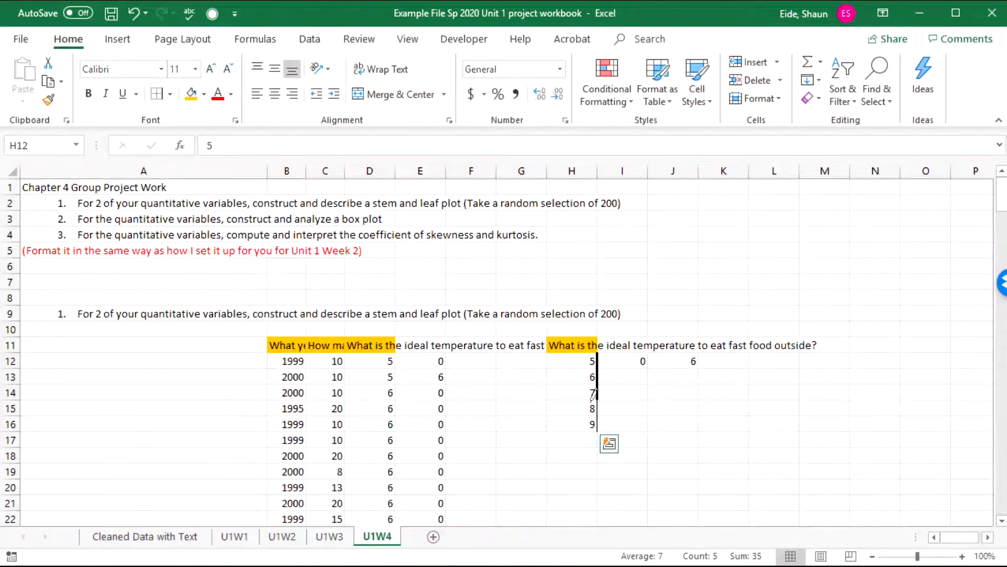
{"action": "key", "text": "Escape"}
{"action": "left_click", "coordinate": [595, 425]}
{"action": "left_click", "coordinate": [624, 487]}
{"action": "left_click", "coordinate": [586, 374]}
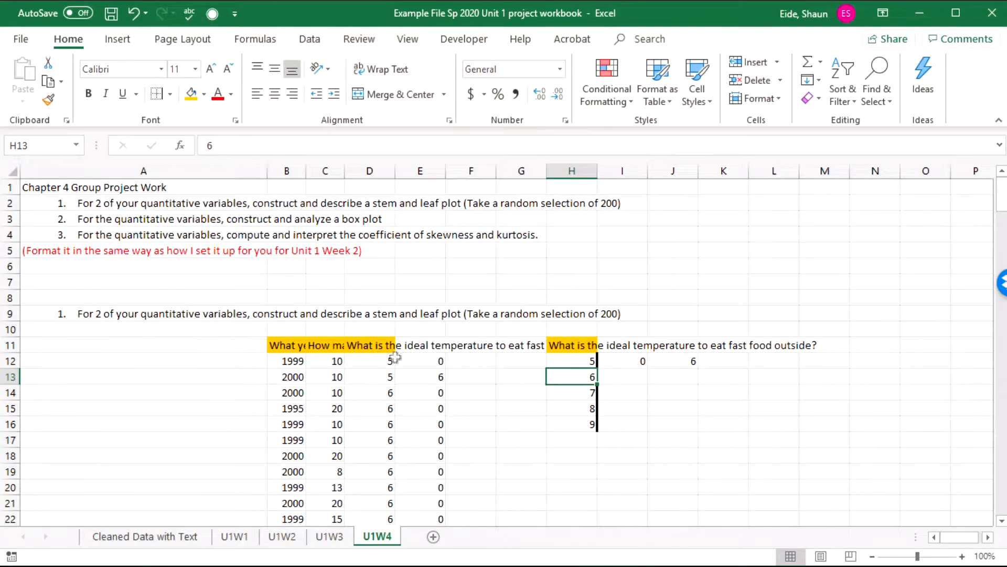
Copy the stem 6 leaves in E14:E54 and paste them transposed at I13.
{"action": "left_click_drag", "start_coordinate": [384, 361], "coordinate": [384, 377]}
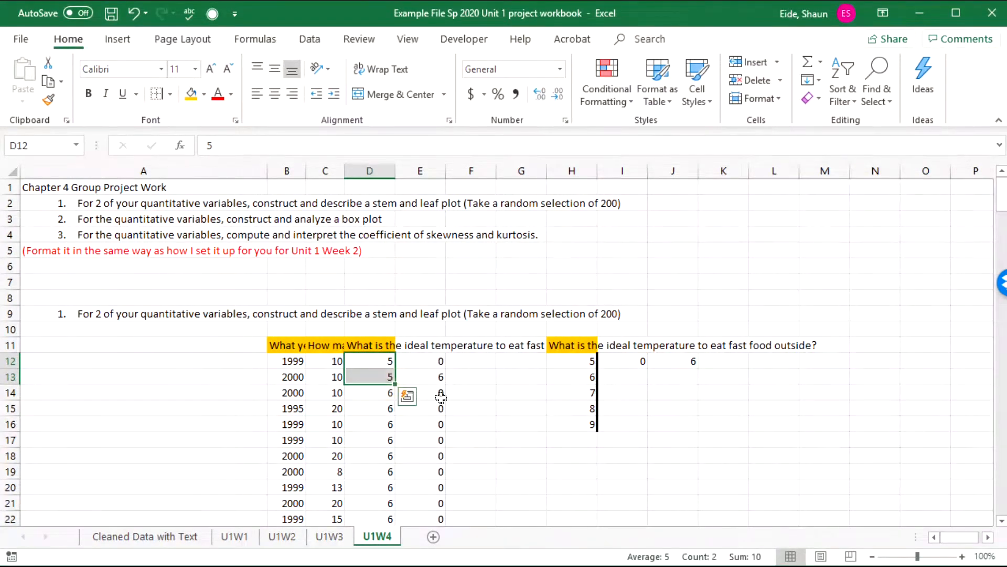
{"action": "left_click_drag", "start_coordinate": [439, 393], "coordinate": [422, 244]}
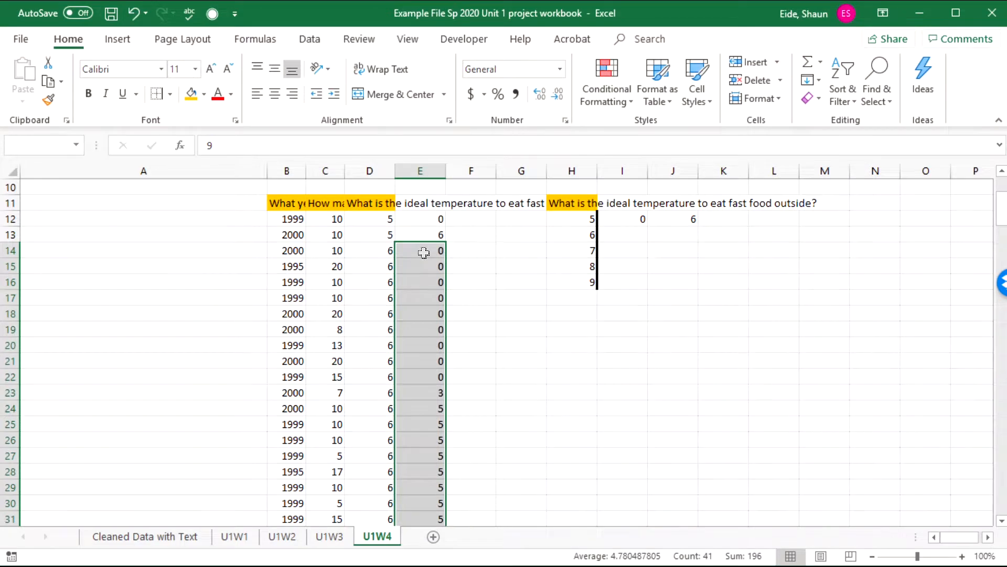
{"action": "key", "text": "ctrl+c"}
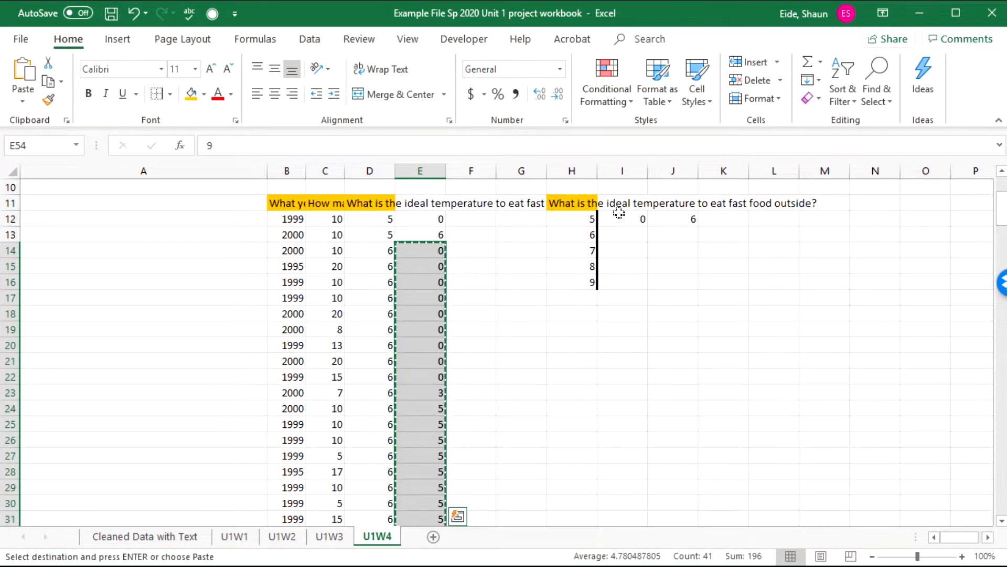
{"action": "left_click", "coordinate": [617, 232]}
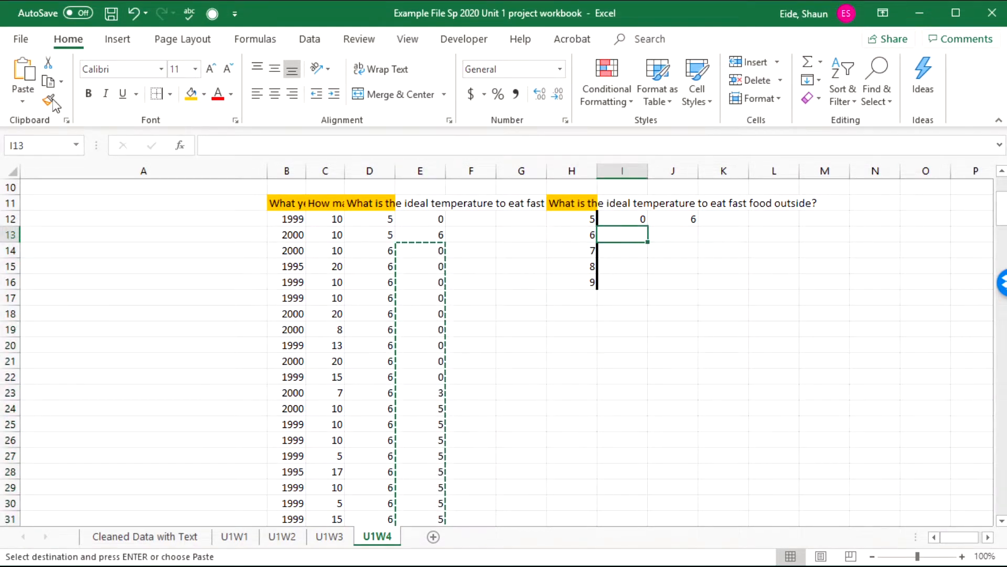
{"action": "left_click", "coordinate": [26, 102]}
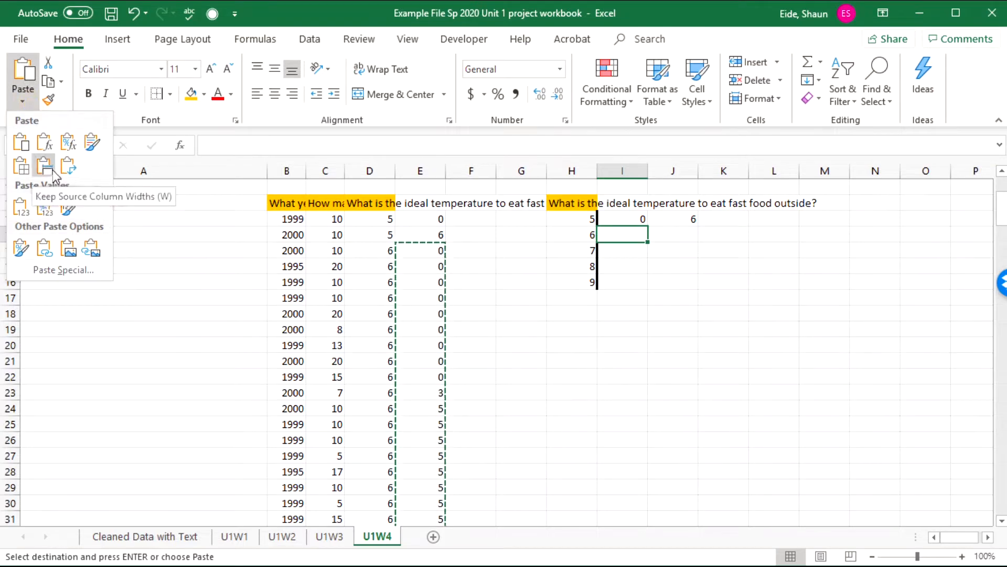
{"action": "left_click", "coordinate": [68, 166]}
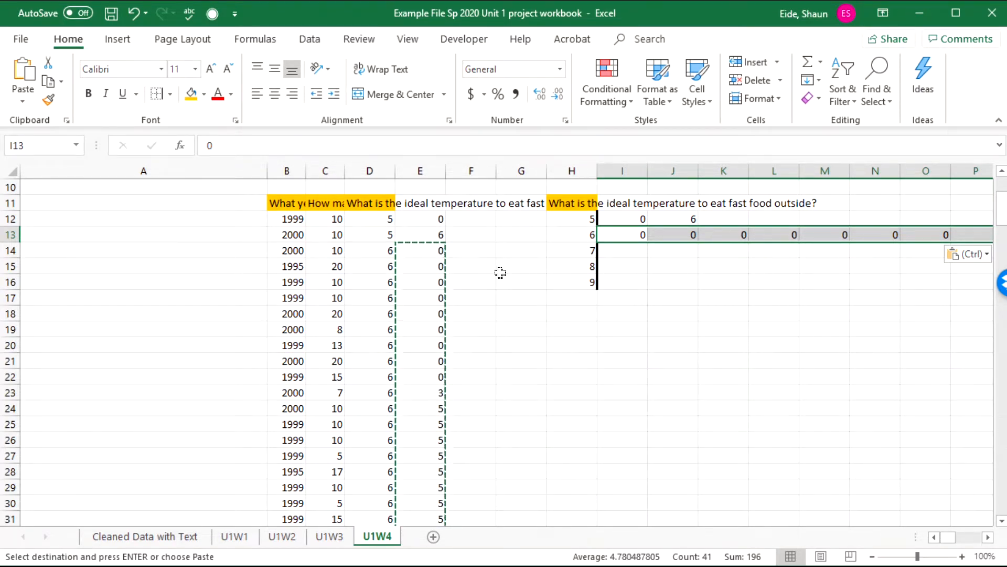
Copy the stem 7 leaves in E55:E184 and paste them transposed at I14.
{"action": "scroll", "coordinate": [472, 252], "scroll_direction": "down", "scroll_amount": 15}
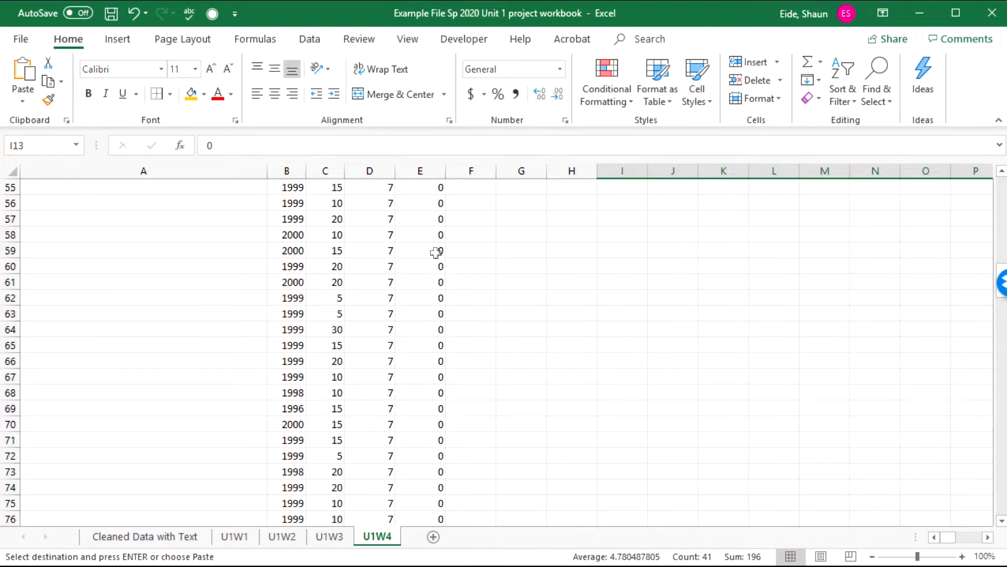
{"action": "scroll", "coordinate": [431, 252], "scroll_direction": "up", "scroll_amount": 2}
{"action": "left_click_drag", "start_coordinate": [427, 279], "coordinate": [430, 216]}
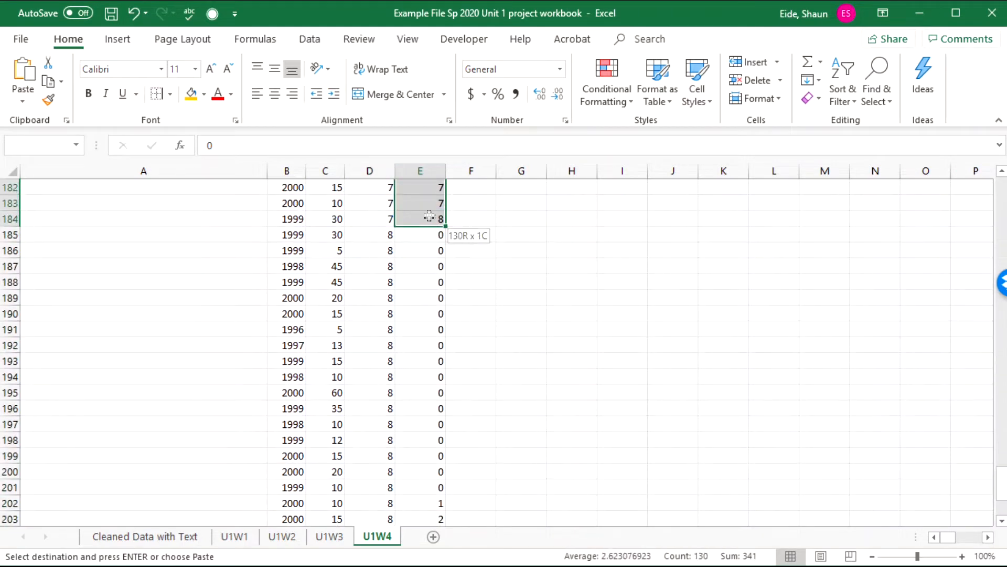
{"action": "scroll", "coordinate": [477, 251], "scroll_direction": "up", "scroll_amount": 20}
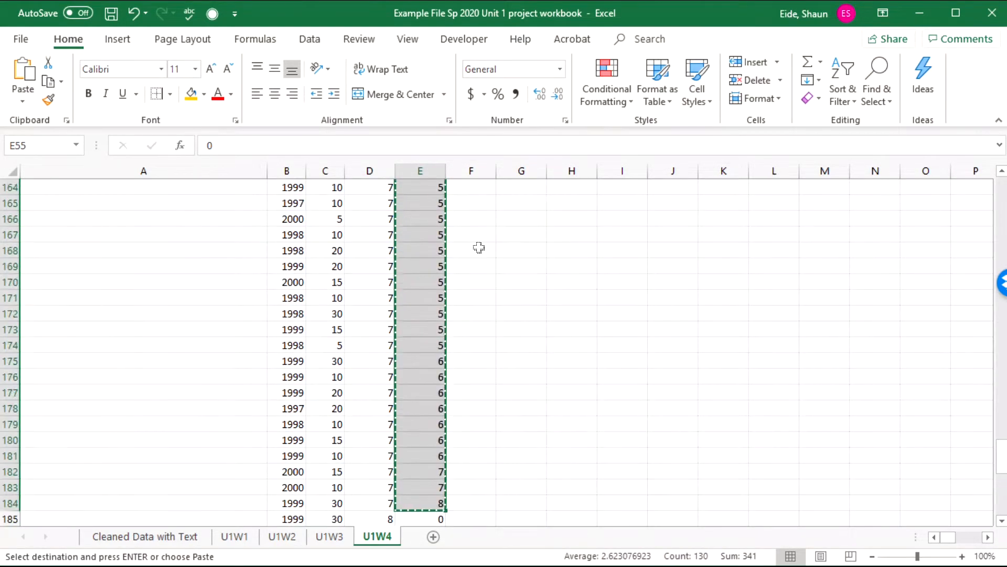
{"action": "scroll", "coordinate": [478, 245], "scroll_direction": "up", "scroll_amount": 20}
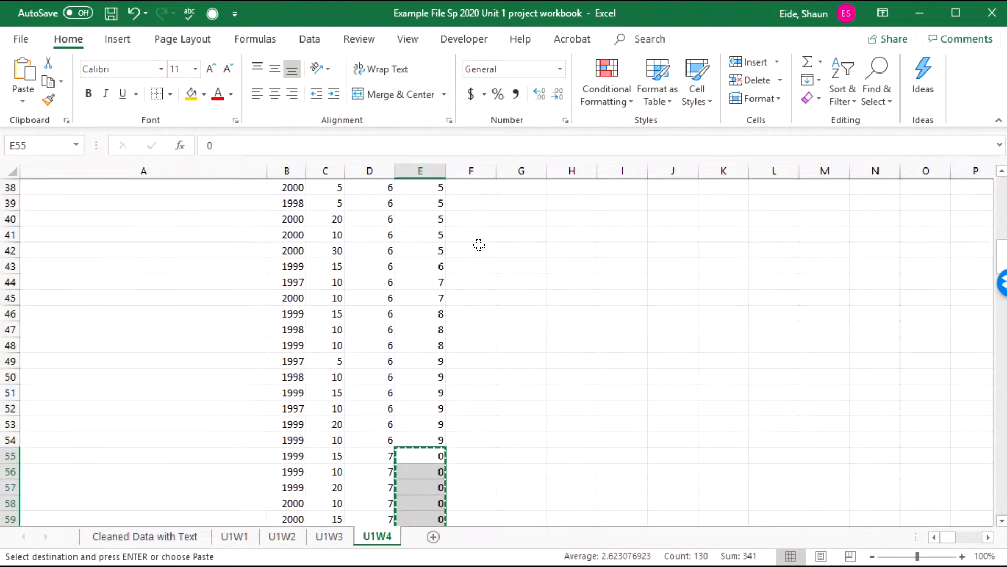
{"action": "left_click", "coordinate": [641, 389]}
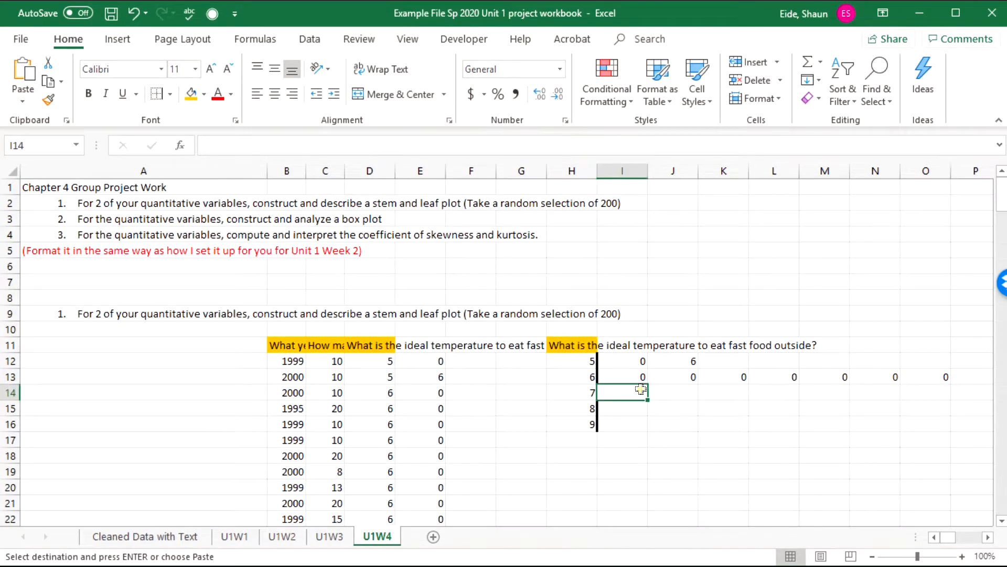
{"action": "left_click", "coordinate": [22, 101]}
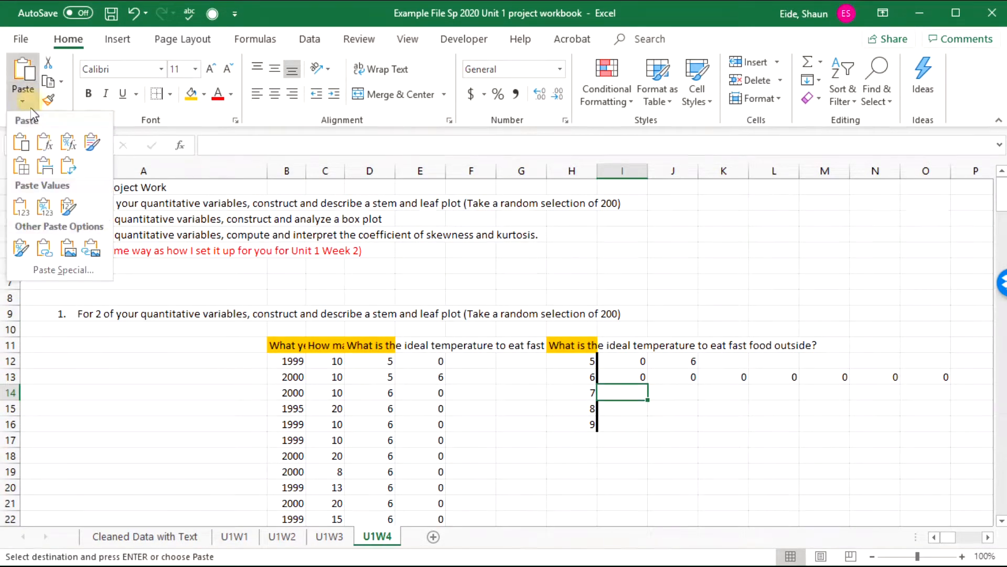
{"action": "left_click", "coordinate": [68, 170]}
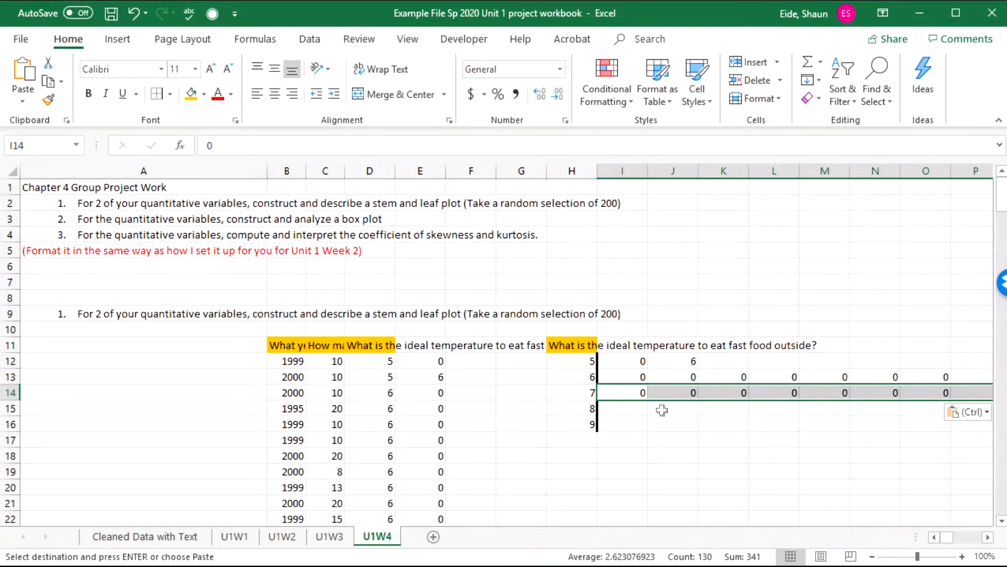
Copy the stem 8 leaves in E185:E207 and paste them transposed at I15.
{"action": "scroll", "coordinate": [456, 393], "scroll_direction": "down", "scroll_amount": 20}
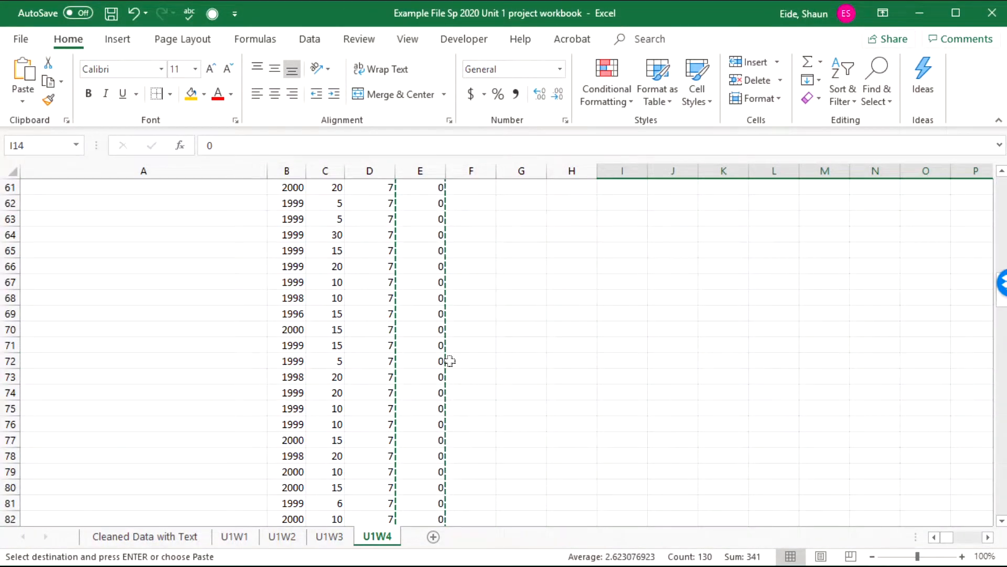
{"action": "scroll", "coordinate": [419, 315], "scroll_direction": "up", "scroll_amount": 5}
{"action": "left_click_drag", "start_coordinate": [420, 329], "coordinate": [437, 437]}
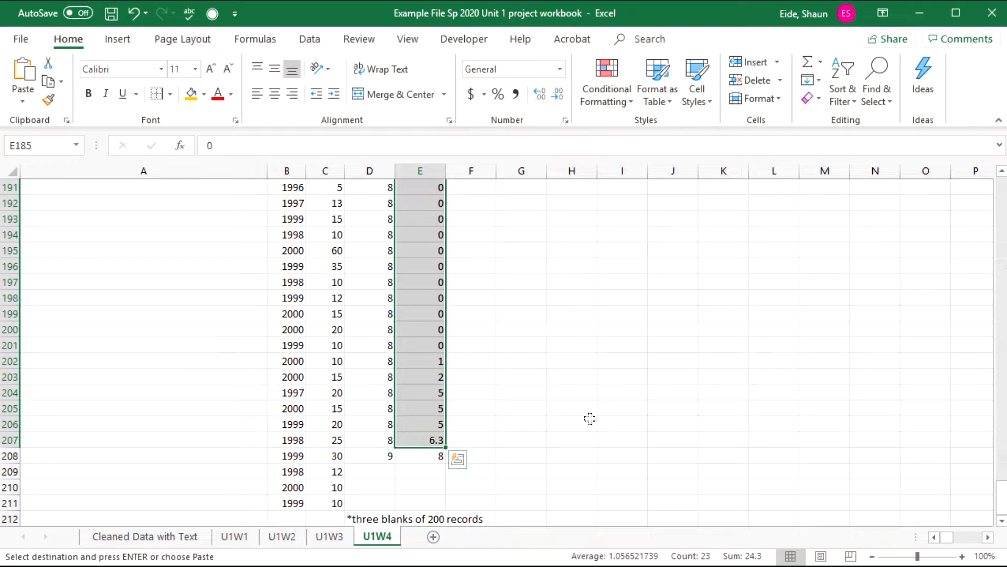
{"action": "scroll", "coordinate": [598, 409], "scroll_direction": "up", "scroll_amount": 20}
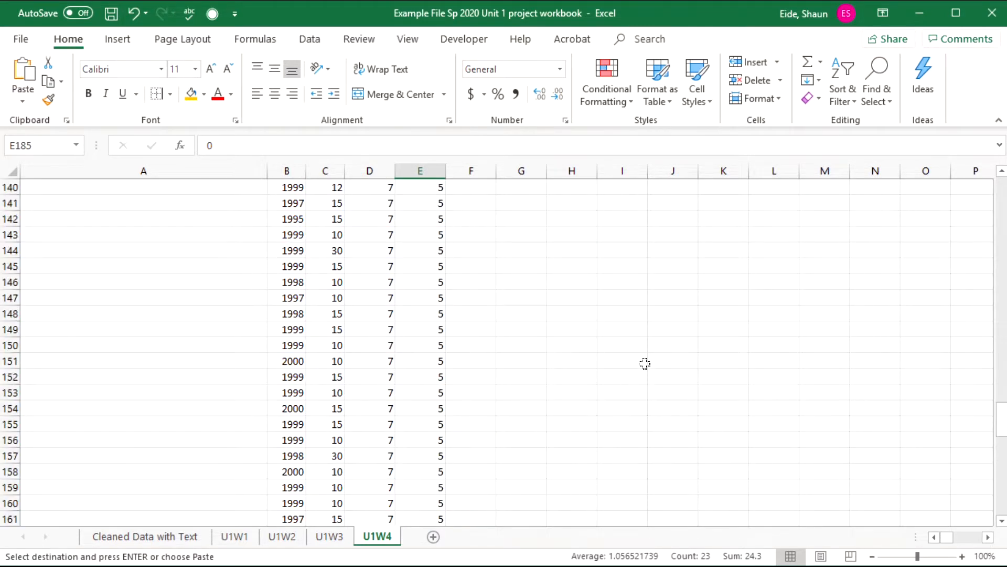
{"action": "scroll", "coordinate": [646, 359], "scroll_direction": "up", "scroll_amount": 20}
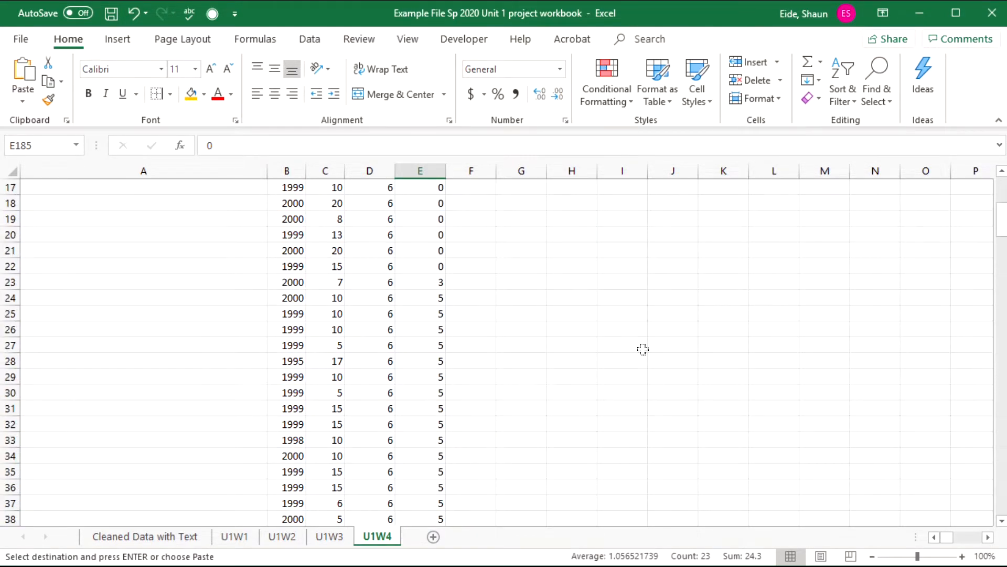
{"action": "left_click", "coordinate": [622, 409]}
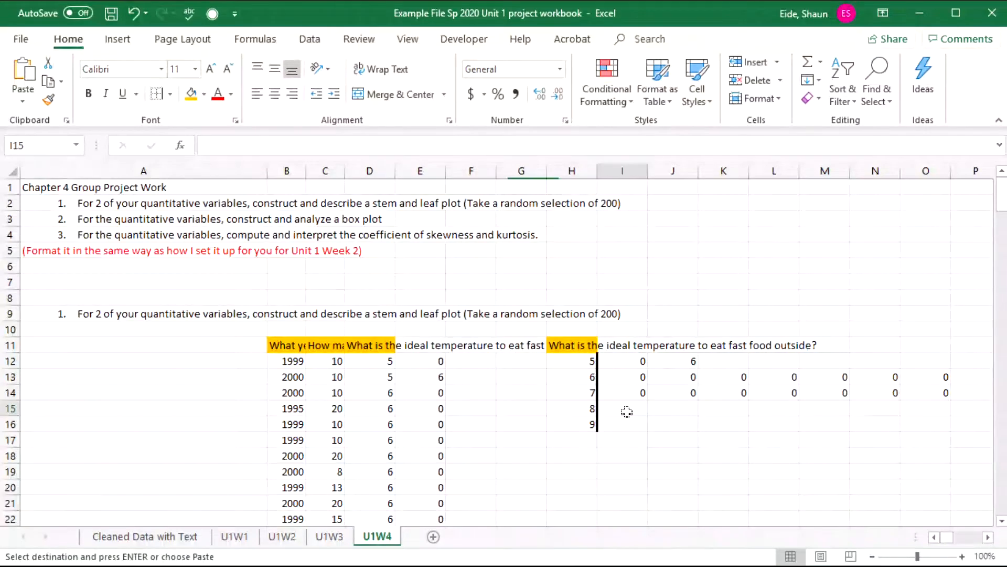
{"action": "left_click", "coordinate": [23, 99]}
{"action": "left_click", "coordinate": [68, 166]}
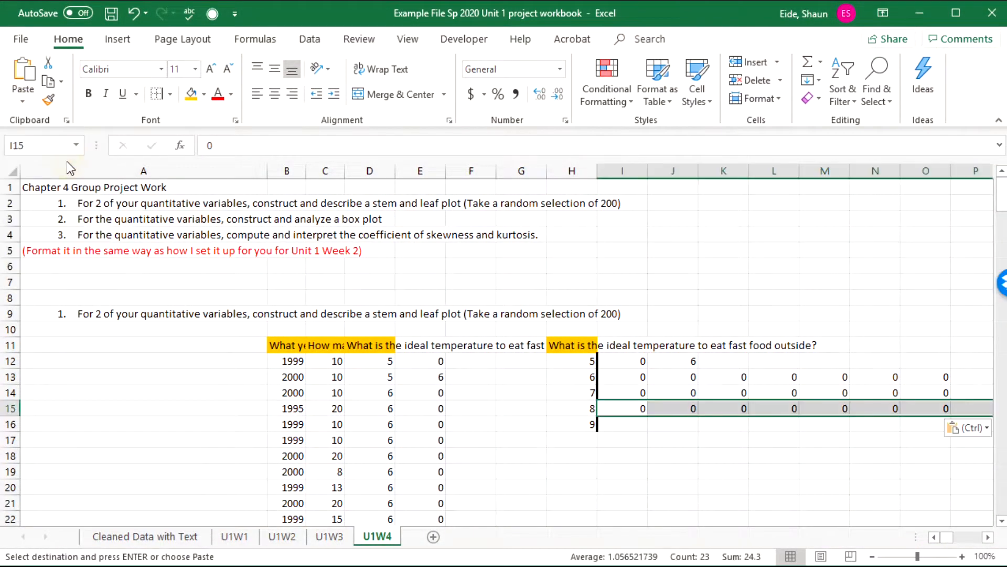
Copy the single stem 9 leaf from E208 into I16.
{"action": "scroll", "coordinate": [408, 319], "scroll_direction": "down", "scroll_amount": 20}
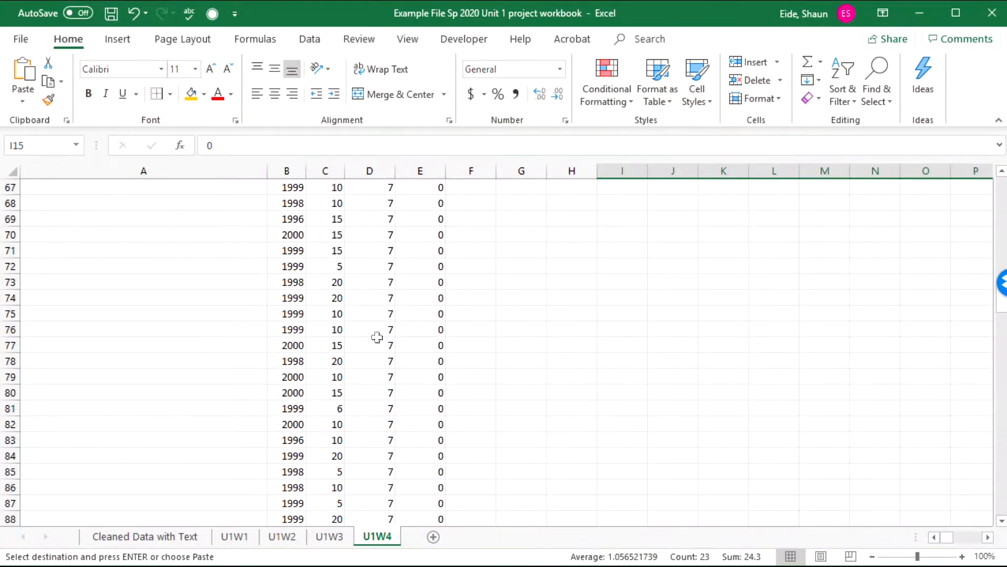
{"action": "scroll", "coordinate": [378, 334], "scroll_direction": "down", "scroll_amount": 20}
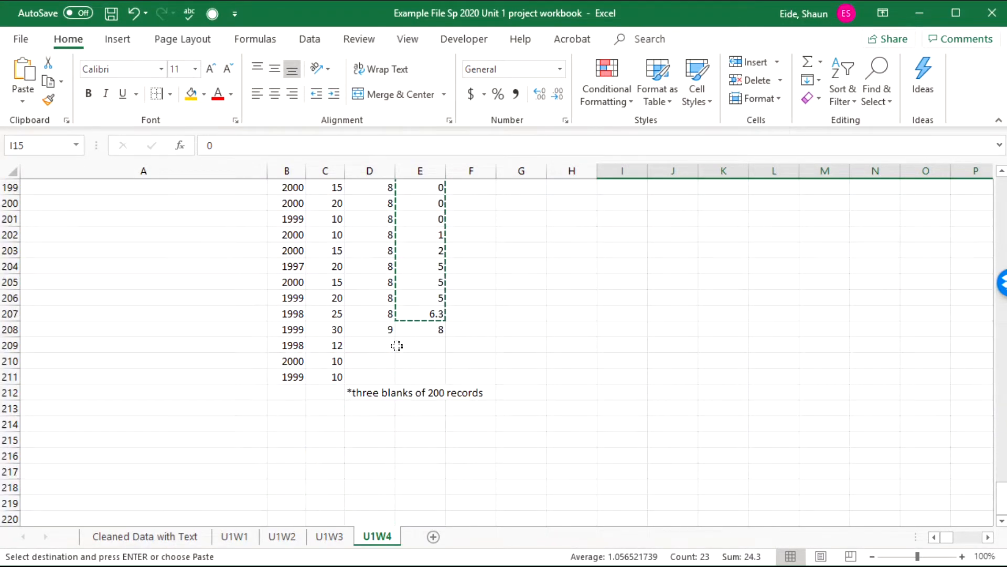
{"action": "left_click", "coordinate": [426, 332]}
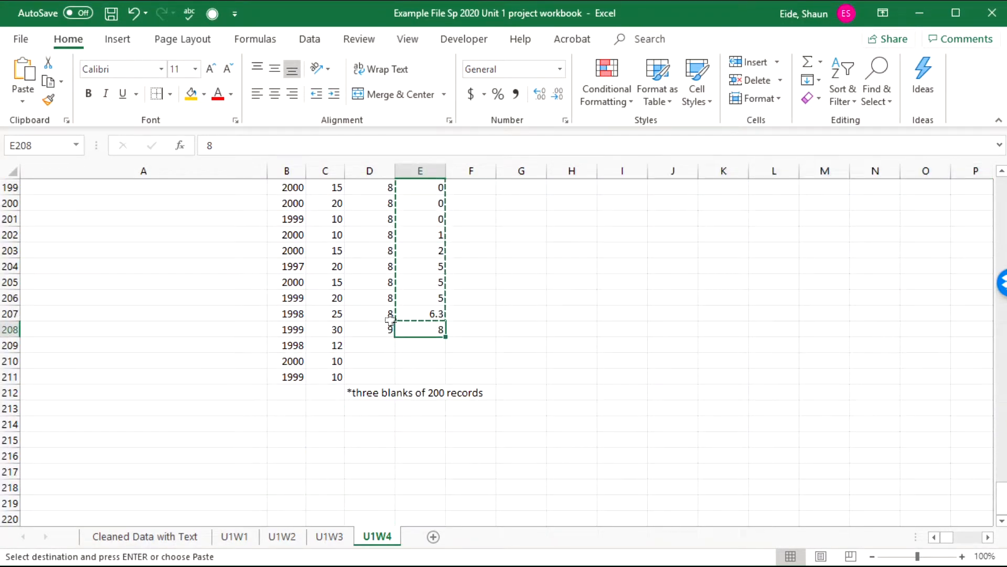
{"action": "scroll", "coordinate": [629, 347], "scroll_direction": "up", "scroll_amount": 20}
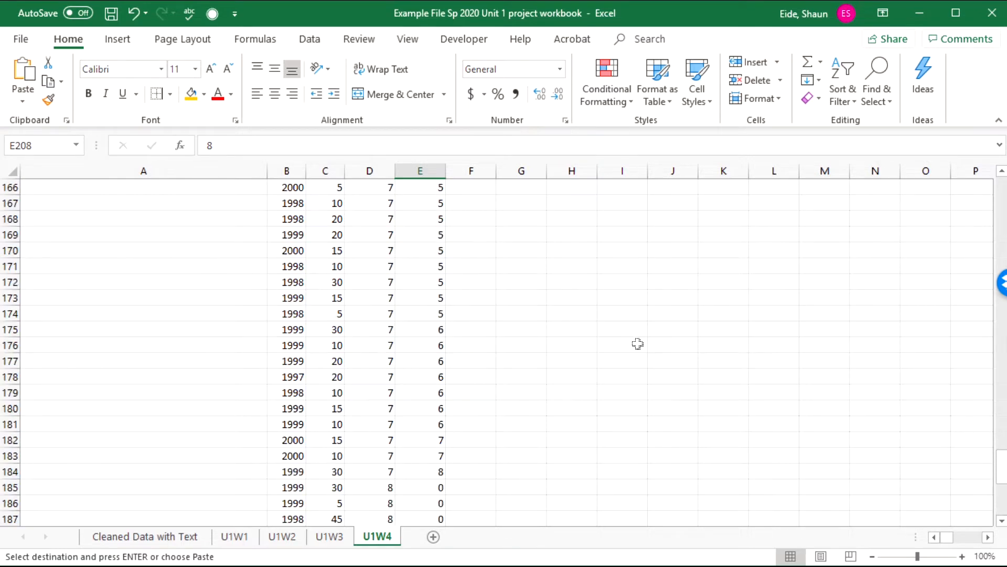
{"action": "scroll", "coordinate": [622, 322], "scroll_direction": "up", "scroll_amount": 20}
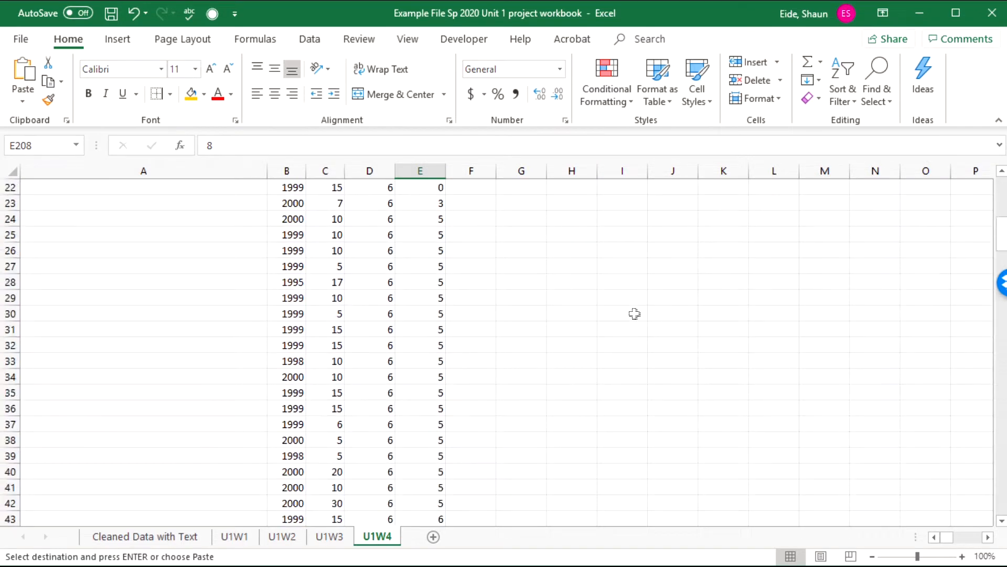
{"action": "left_click", "coordinate": [619, 423]}
{"action": "type", "text": "8"}
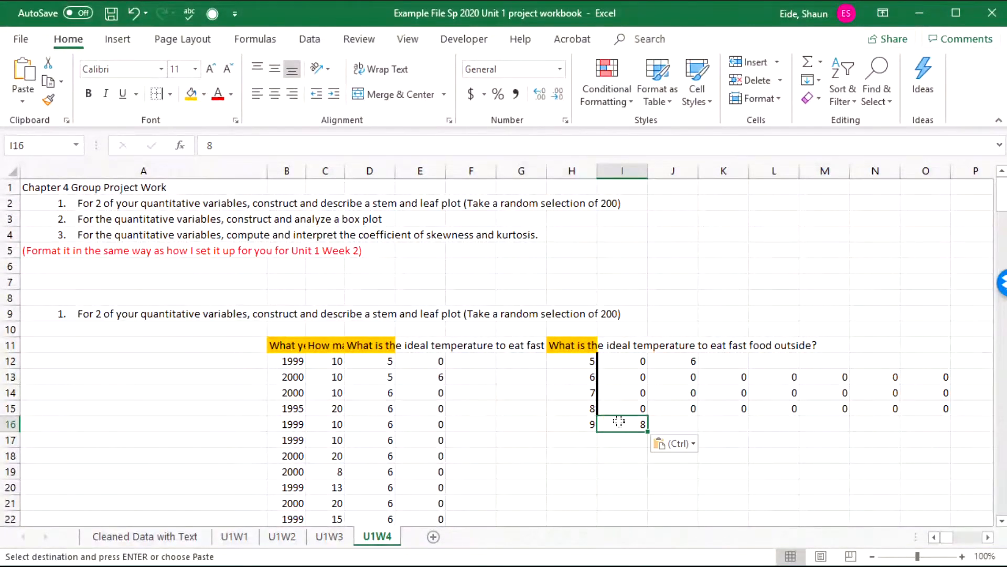
{"action": "left_click", "coordinate": [564, 409]}
{"action": "left_click_drag", "start_coordinate": [532, 390], "coordinate": [518, 378]}
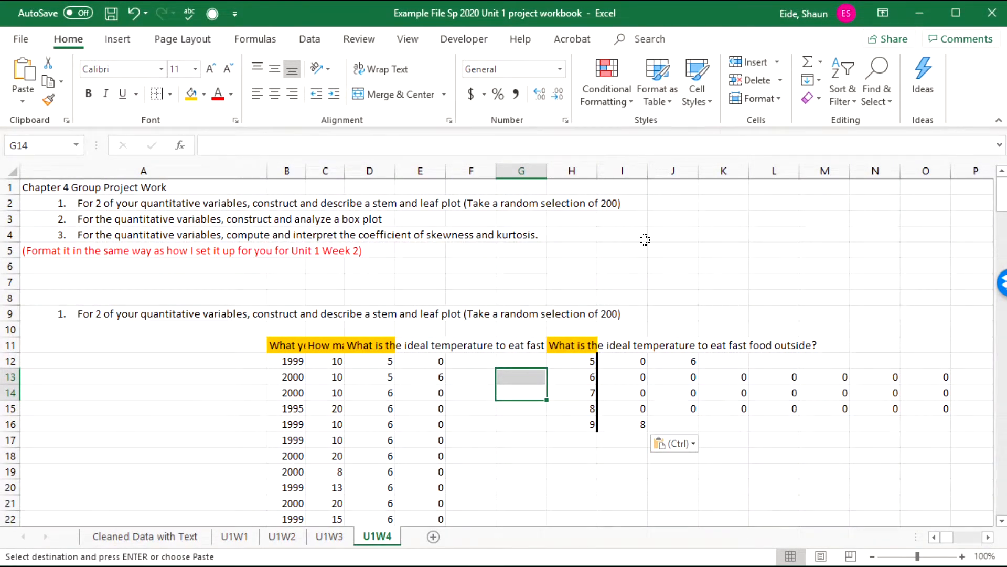
AutoFit the widths of all leaf columns from column I through the last leaf of the stem 7 row.
{"action": "scroll", "coordinate": [639, 281], "scroll_direction": "down", "scroll_amount": 5}
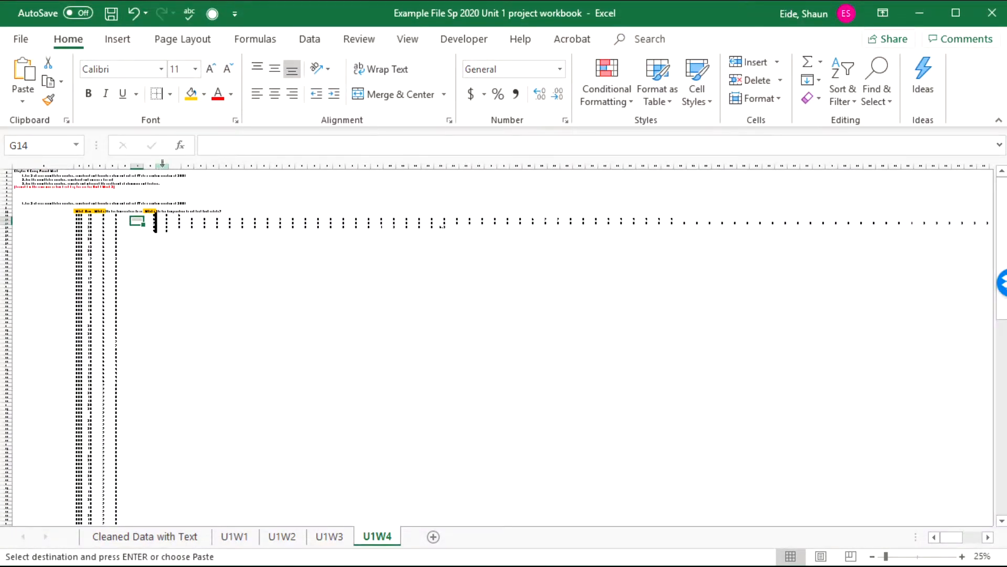
{"action": "left_click_drag", "start_coordinate": [163, 164], "coordinate": [964, 187]}
{"action": "double_click", "coordinate": [970, 164]}
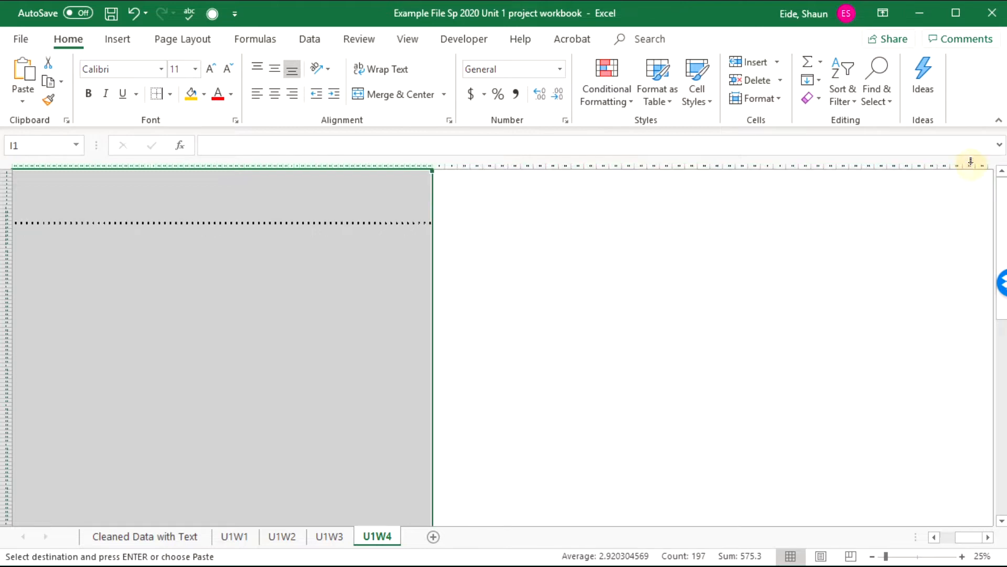
{"action": "left_click", "coordinate": [231, 269]}
{"action": "scroll", "coordinate": [68, 268], "scroll_direction": "up", "scroll_amount": 4}
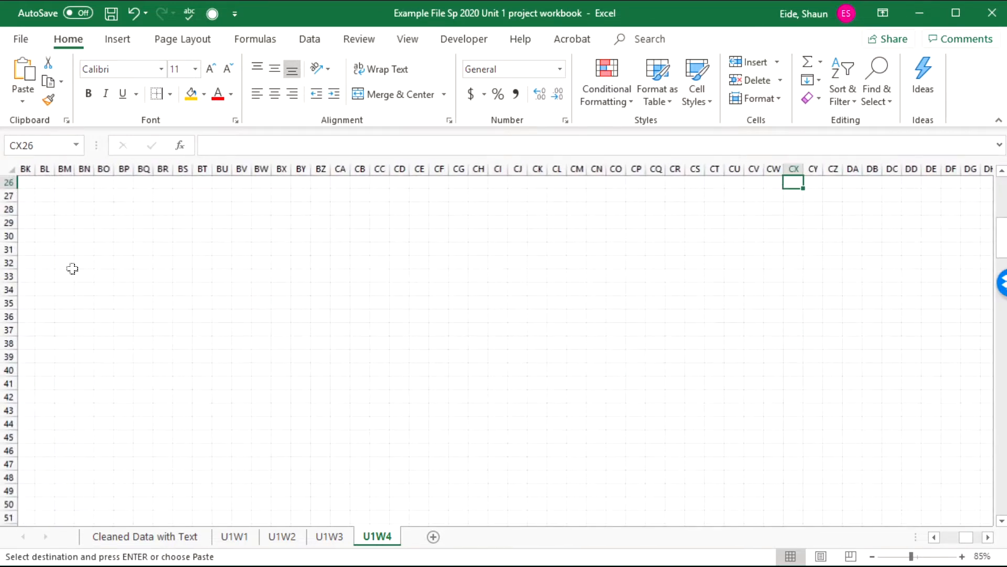
{"action": "scroll", "coordinate": [252, 290], "scroll_direction": "up", "scroll_amount": 8}
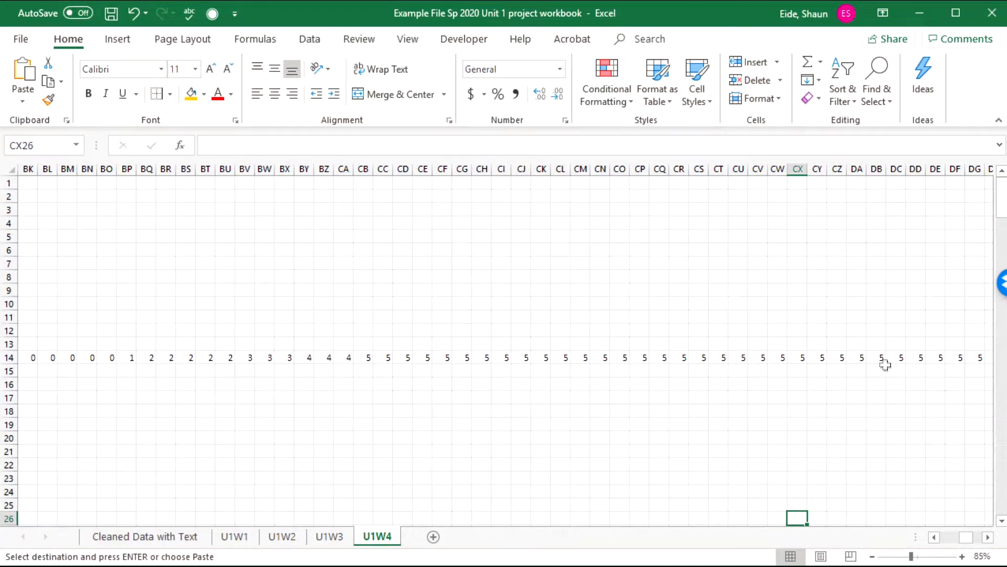
Examine how the stems in H12:H16 pair with the leaves in the rows beside them.
{"action": "left_click_drag", "start_coordinate": [823, 385], "coordinate": [486, 370]}
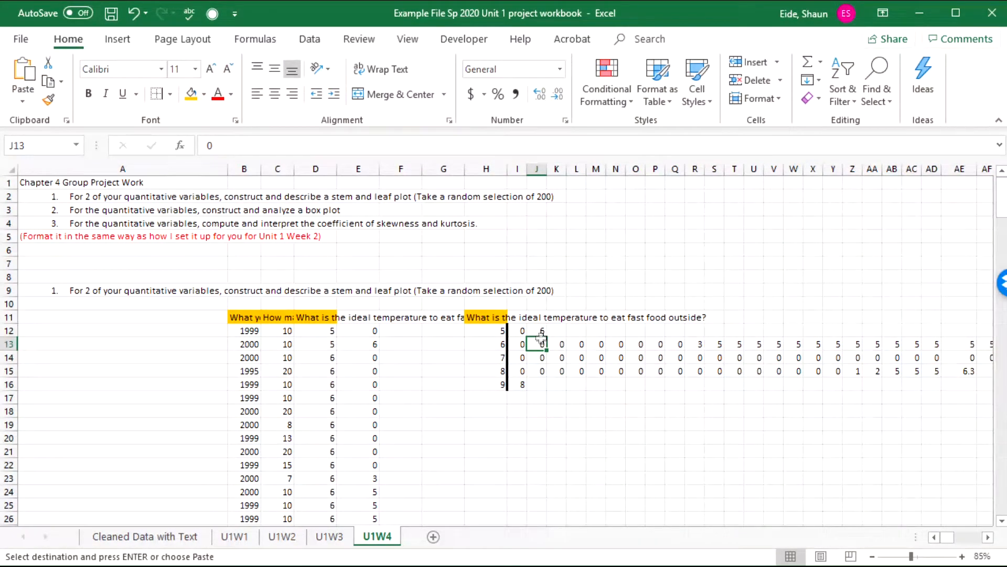
{"action": "left_click", "coordinate": [531, 359]}
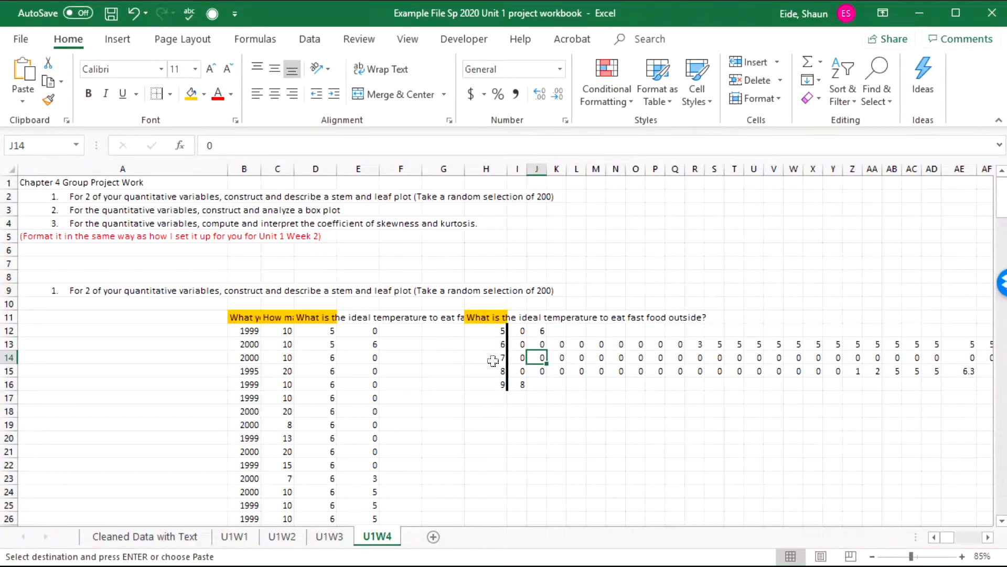
{"action": "left_click", "coordinate": [490, 344]}
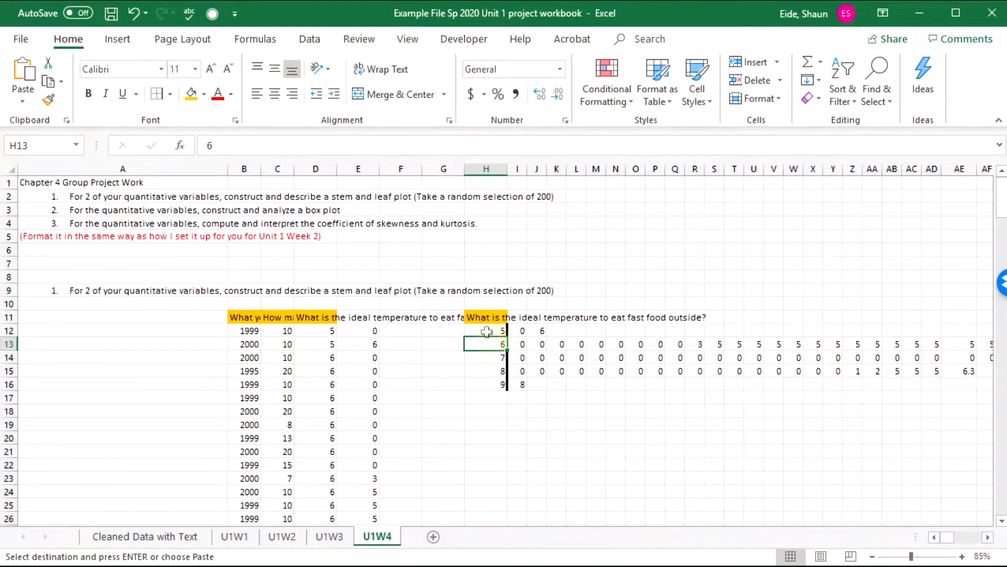
{"action": "left_click", "coordinate": [492, 330]}
{"action": "left_click_drag", "start_coordinate": [489, 330], "coordinate": [521, 330]}
{"action": "left_click", "coordinate": [492, 327]}
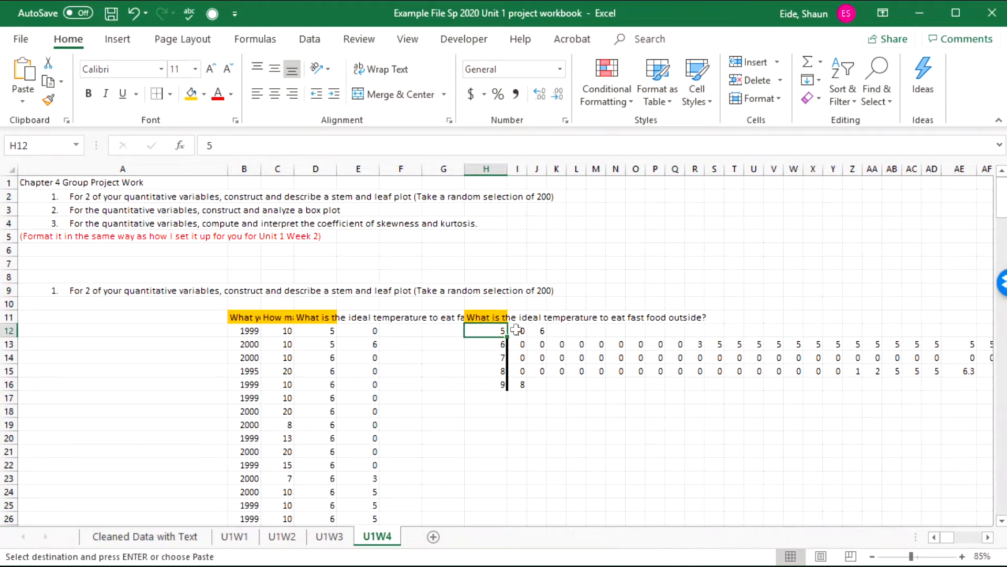
{"action": "left_click", "coordinate": [516, 330]}
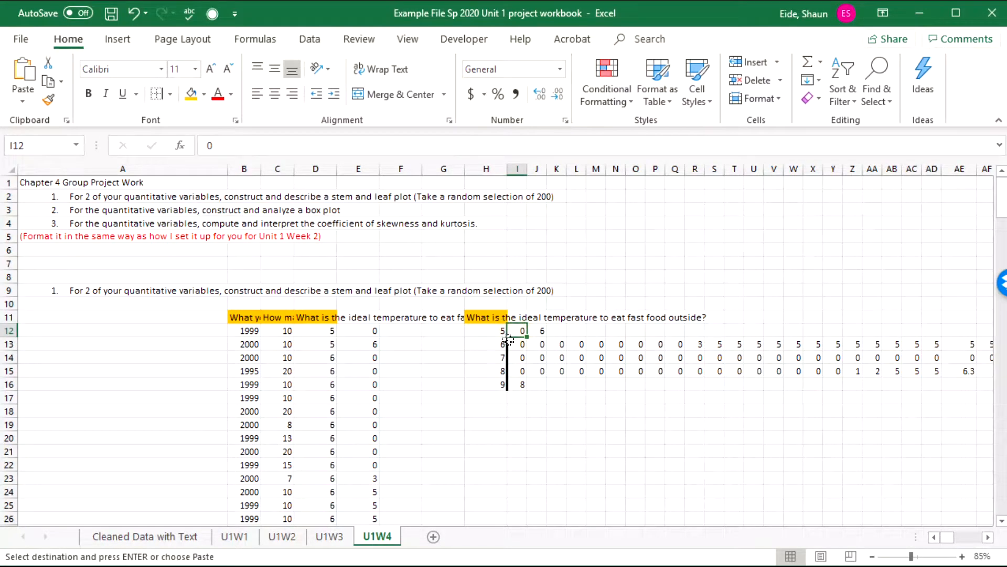
Examine how the stem 5 and stem 6 rows read as data values, going through the repeated leaves in row 13.
{"action": "left_click", "coordinate": [482, 333]}
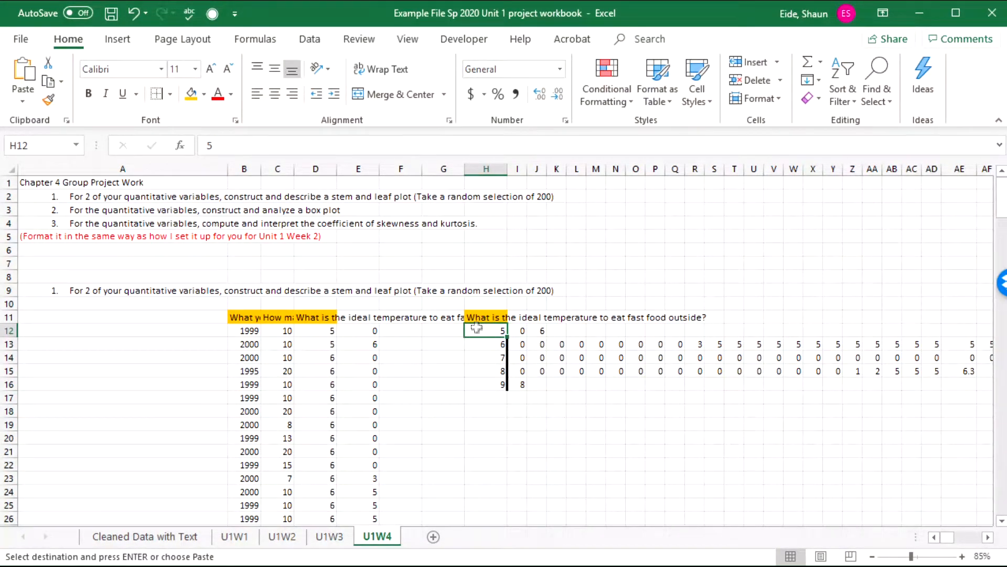
{"action": "left_click_drag", "start_coordinate": [477, 327], "coordinate": [672, 344]}
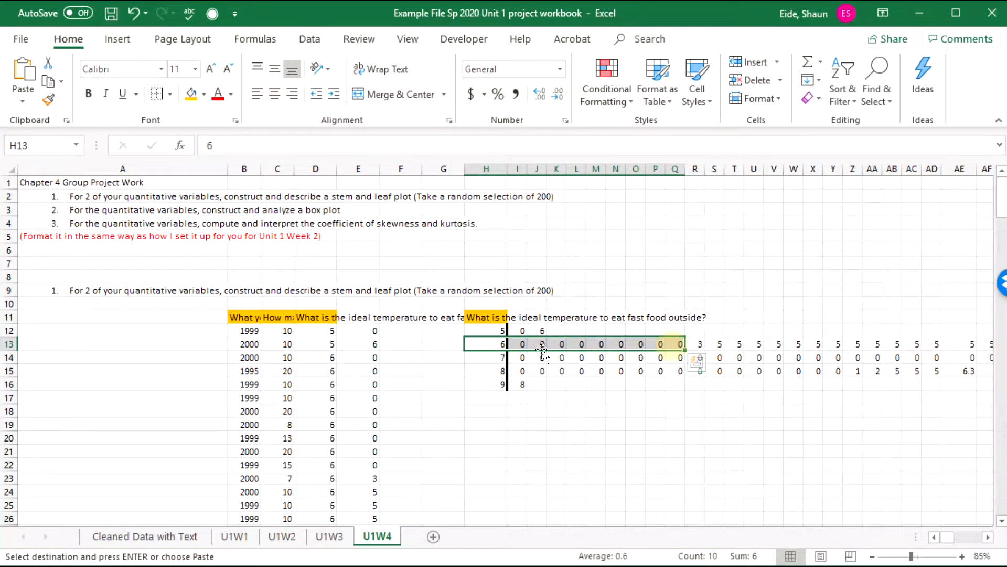
{"action": "left_click_drag", "start_coordinate": [542, 344], "coordinate": [681, 344]}
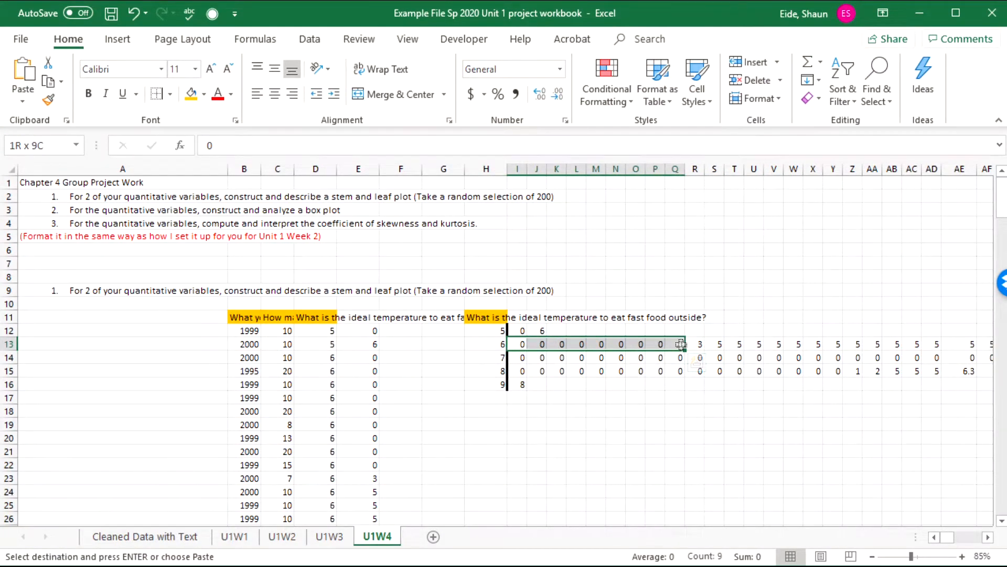
{"action": "left_click", "coordinate": [696, 343]}
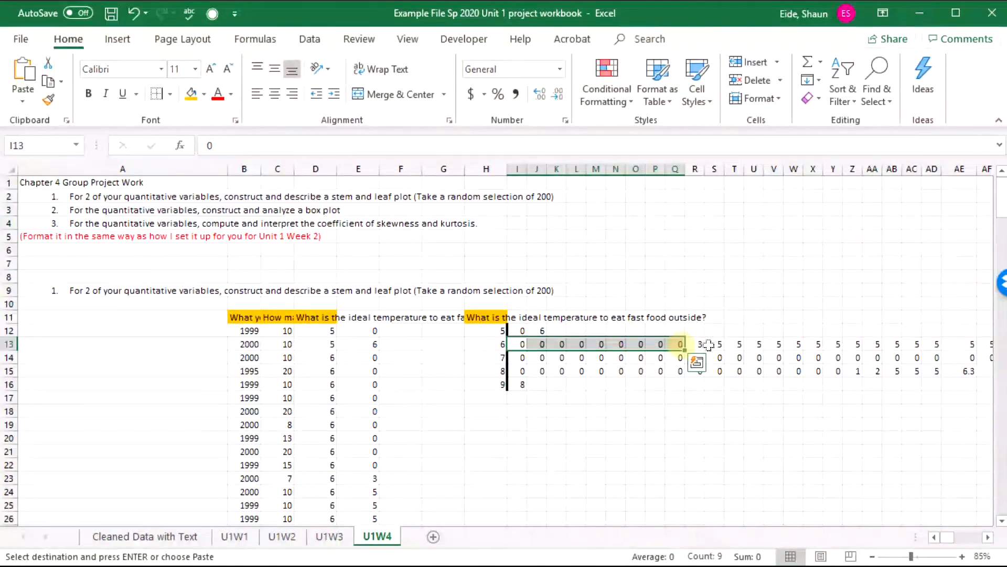
{"action": "left_click_drag", "start_coordinate": [720, 345], "coordinate": [872, 344]}
{"action": "left_click", "coordinate": [665, 427]}
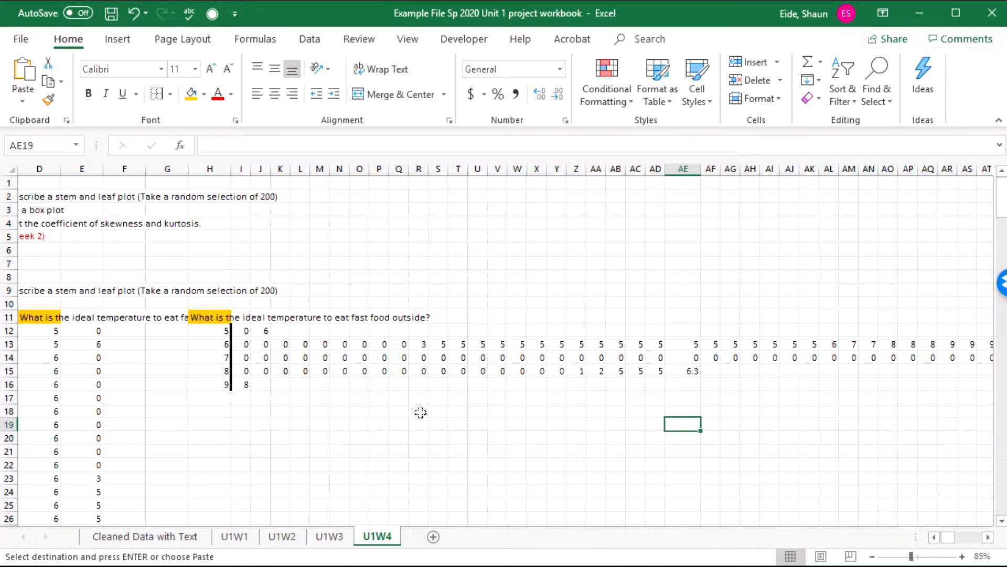
Enter a MODE formula in G12 covering the stem 5 leaf row, =MODE(I12:EH12).
{"action": "left_click", "coordinate": [162, 357]}
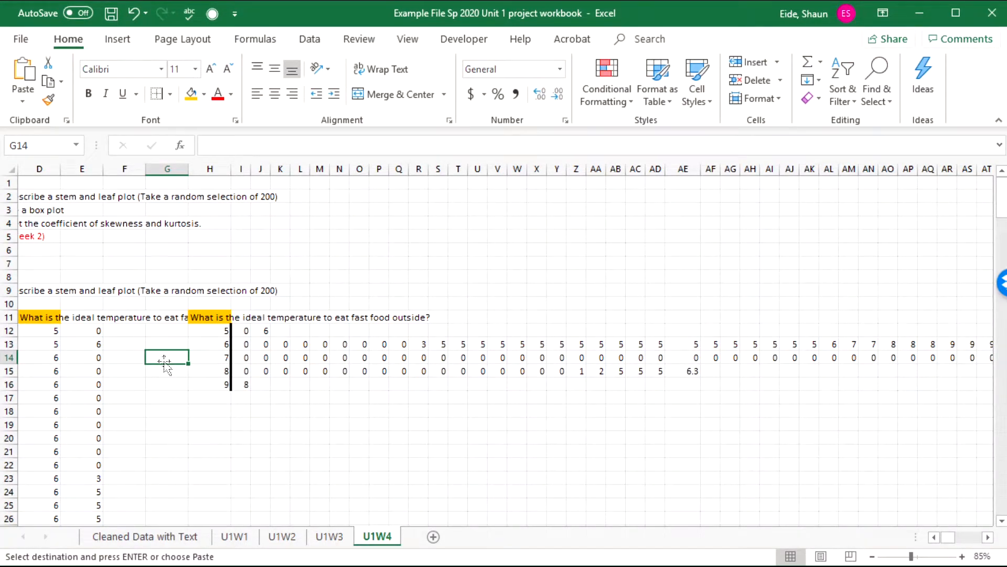
{"action": "left_click", "coordinate": [175, 327]}
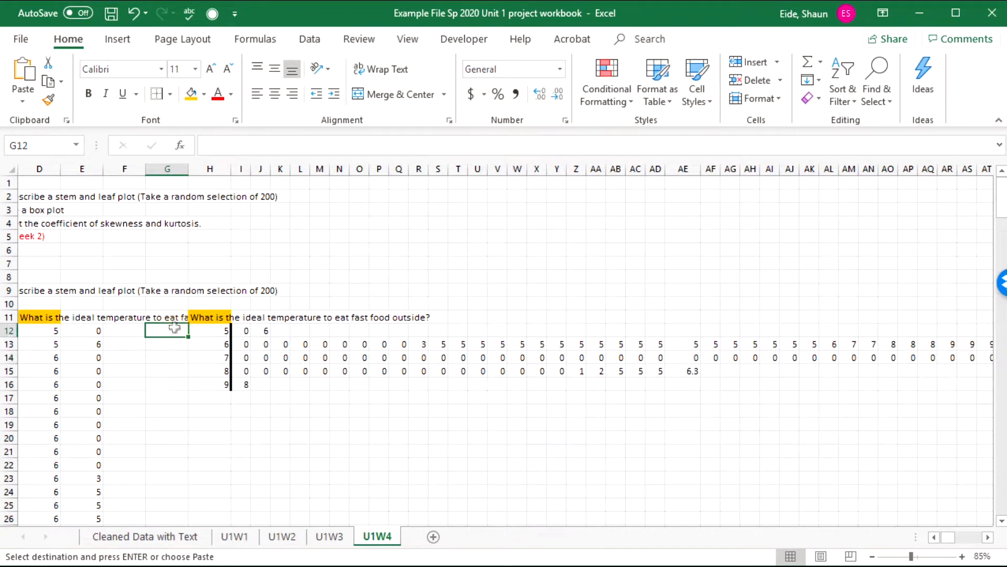
{"action": "type", "text": "=mode("}
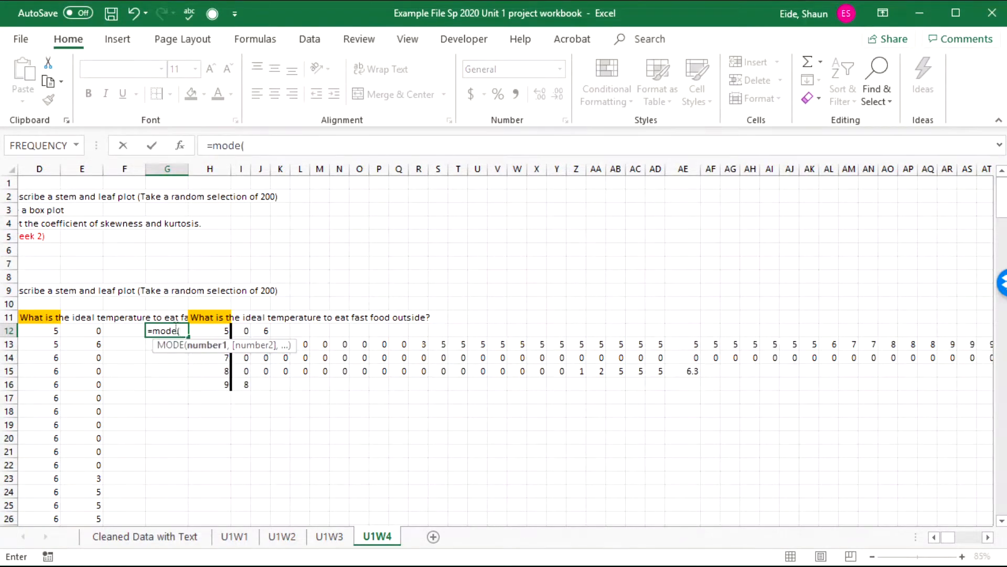
{"action": "left_click_drag", "start_coordinate": [245, 330], "coordinate": [268, 336]}
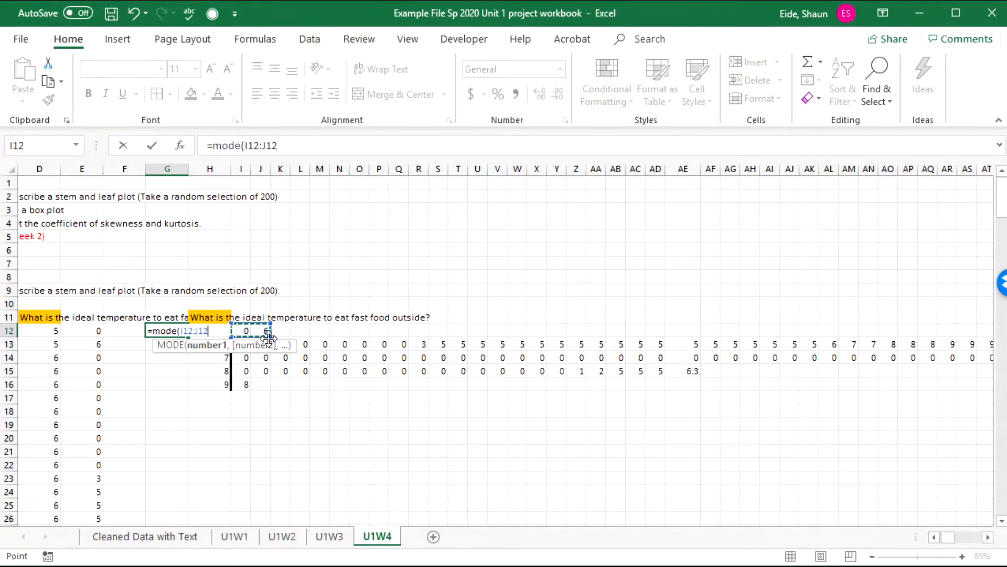
{"action": "key", "text": "ctrl+shift+Right"}
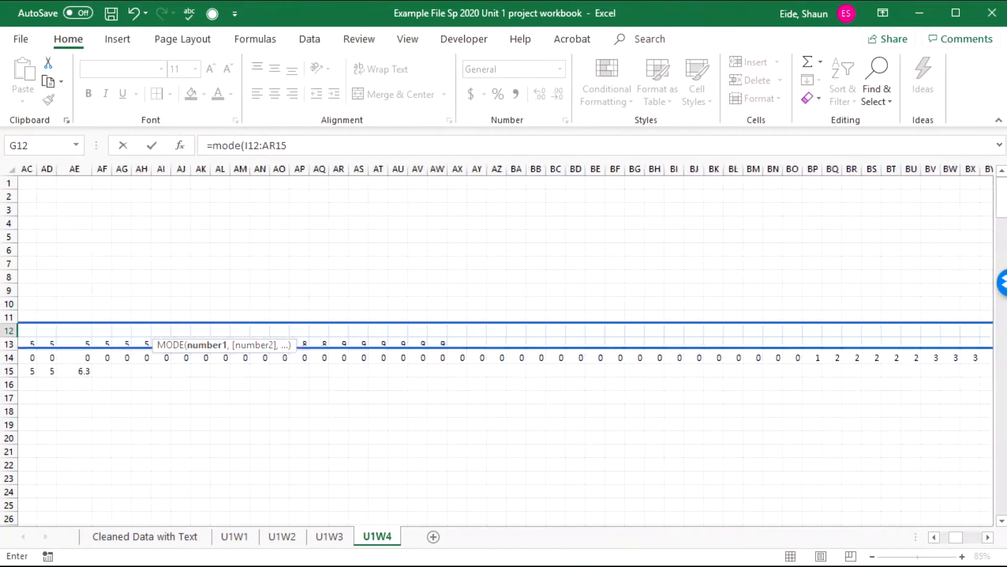
{"action": "left_click_drag", "start_coordinate": [660, 314], "coordinate": [838, 329]}
{"action": "key", "text": "Return"}
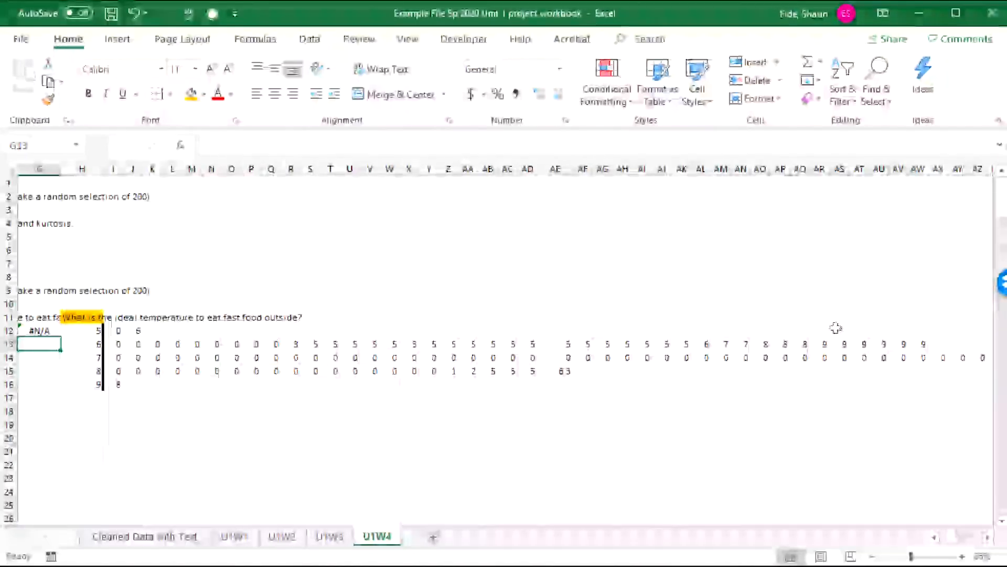
Fill the MODE formula from G12 down through G16 so every stem row has one.
{"action": "key", "text": "Up"}
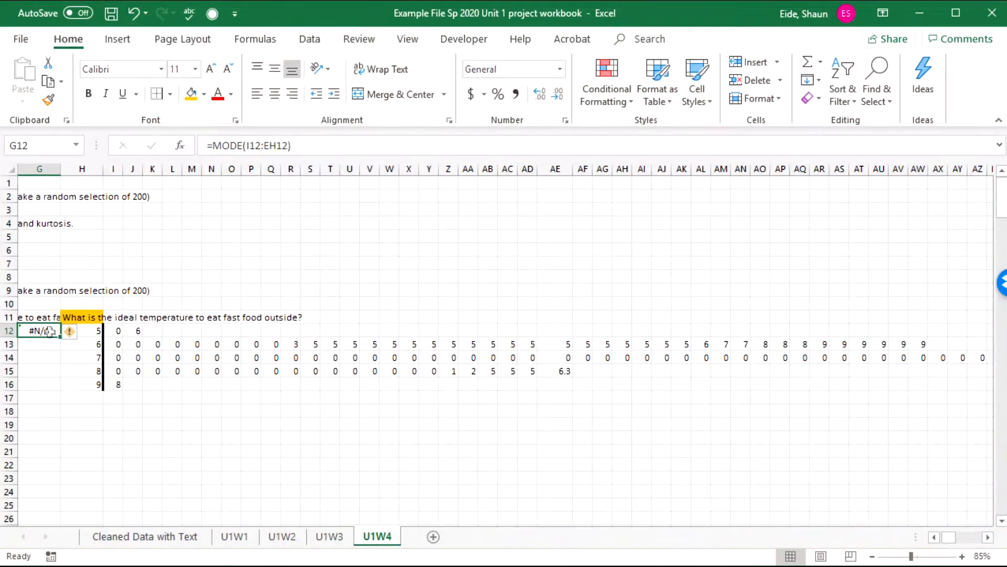
{"action": "left_click", "coordinate": [59, 361]}
{"action": "left_click", "coordinate": [56, 334]}
{"action": "left_click_drag", "start_coordinate": [60, 338], "coordinate": [59, 390]}
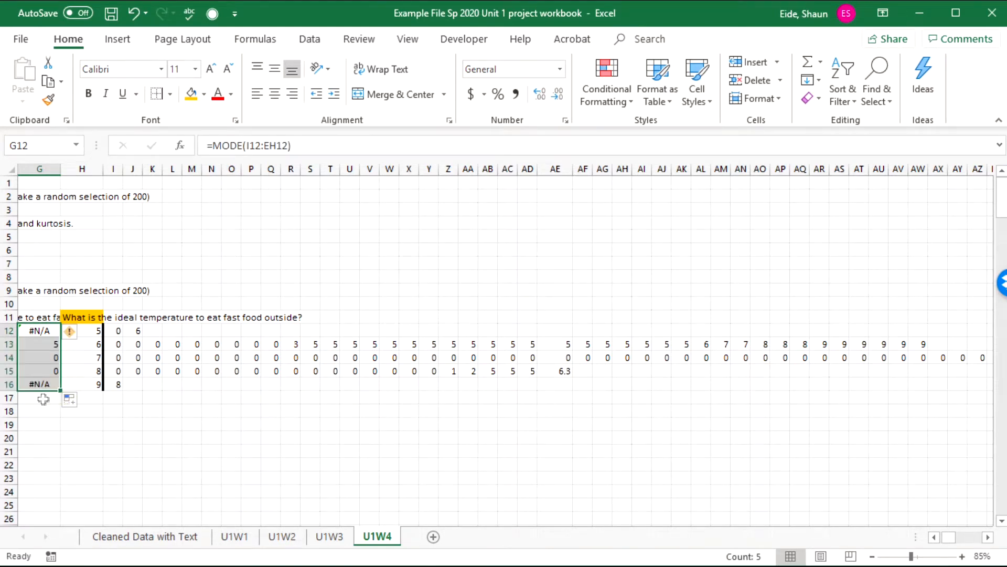
Compare the modes in G13:G15 with the leaves in the stem 6, 7 and 8 rows.
{"action": "left_click", "coordinate": [41, 344]}
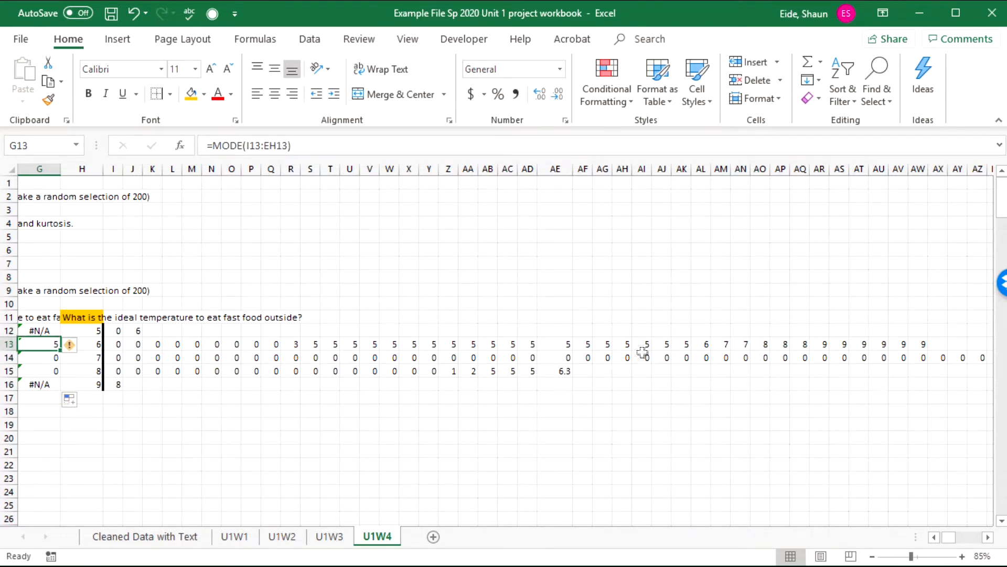
{"action": "left_click", "coordinate": [53, 357]}
{"action": "left_click", "coordinate": [47, 371]}
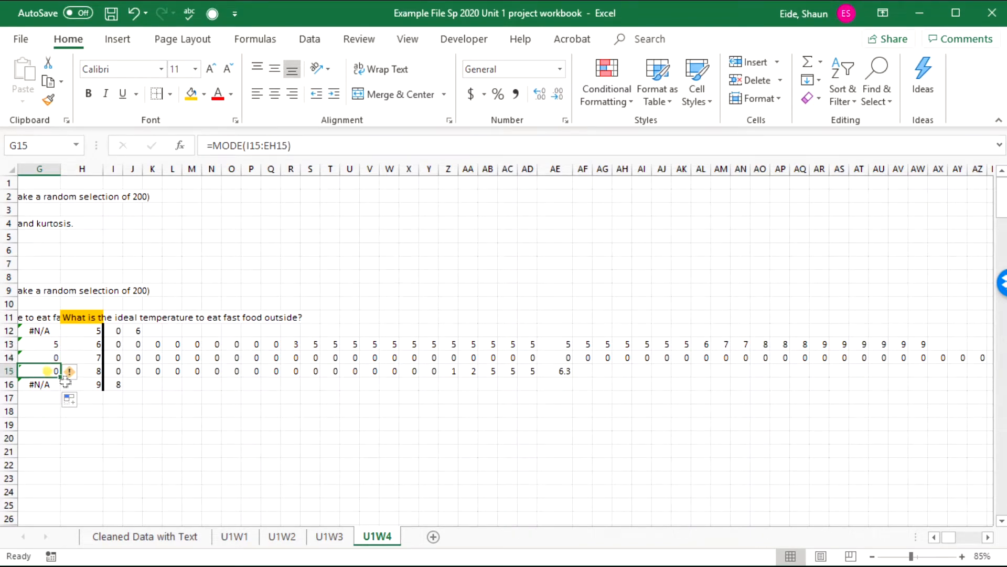
{"action": "left_click", "coordinate": [46, 356]}
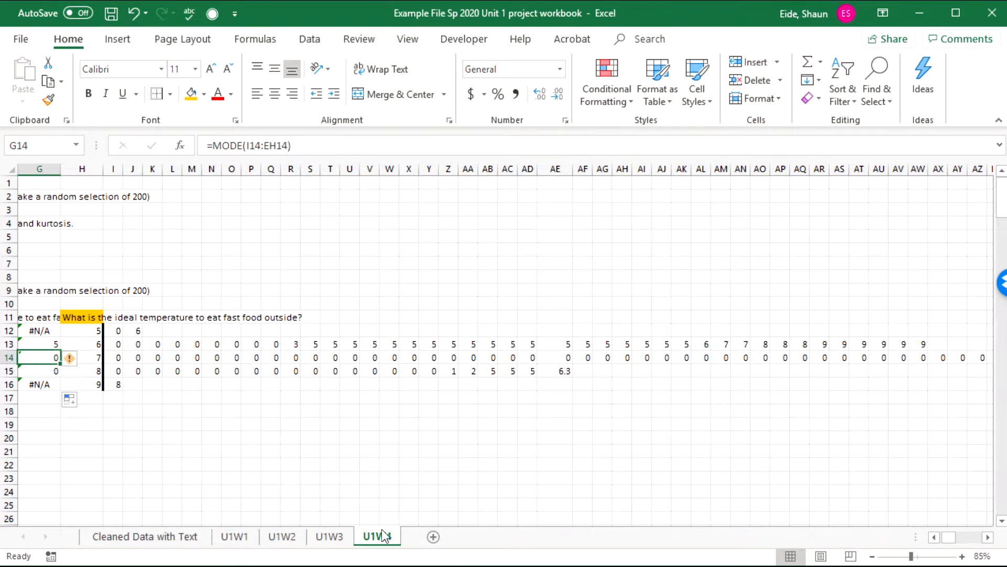
{"action": "left_click", "coordinate": [930, 540]}
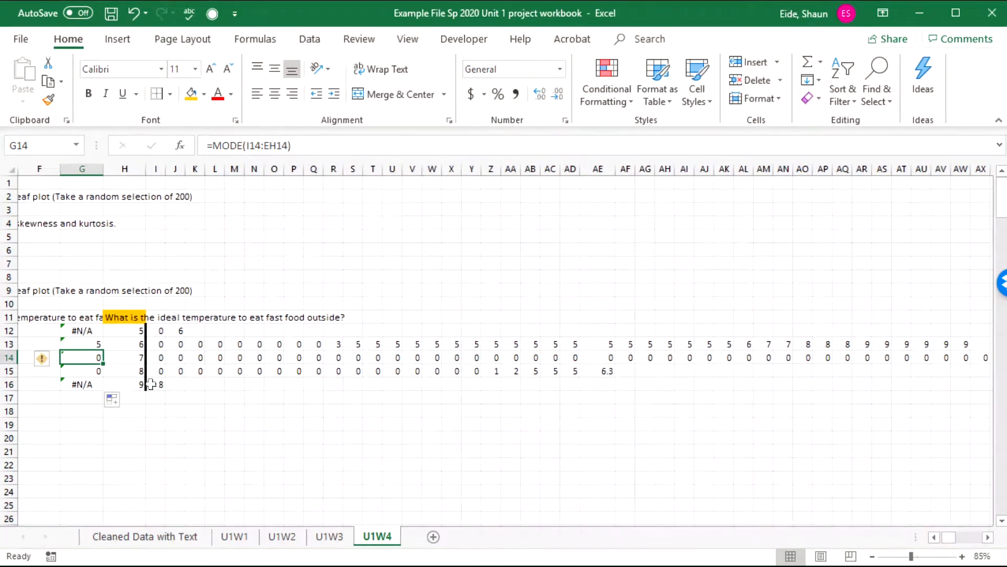
{"action": "left_click", "coordinate": [41, 333]}
{"action": "type", "text": "="}
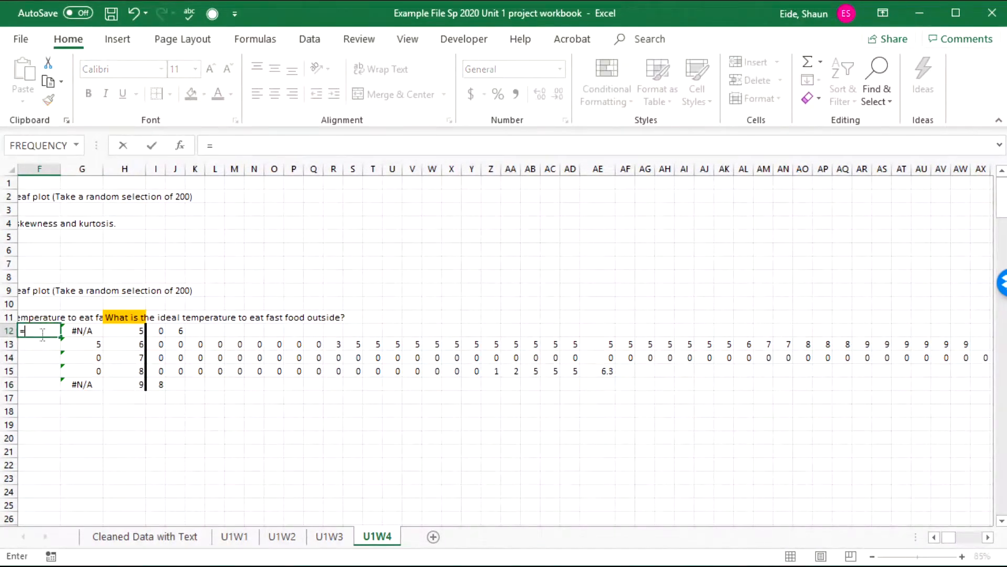
{"action": "key", "text": "Escape"}
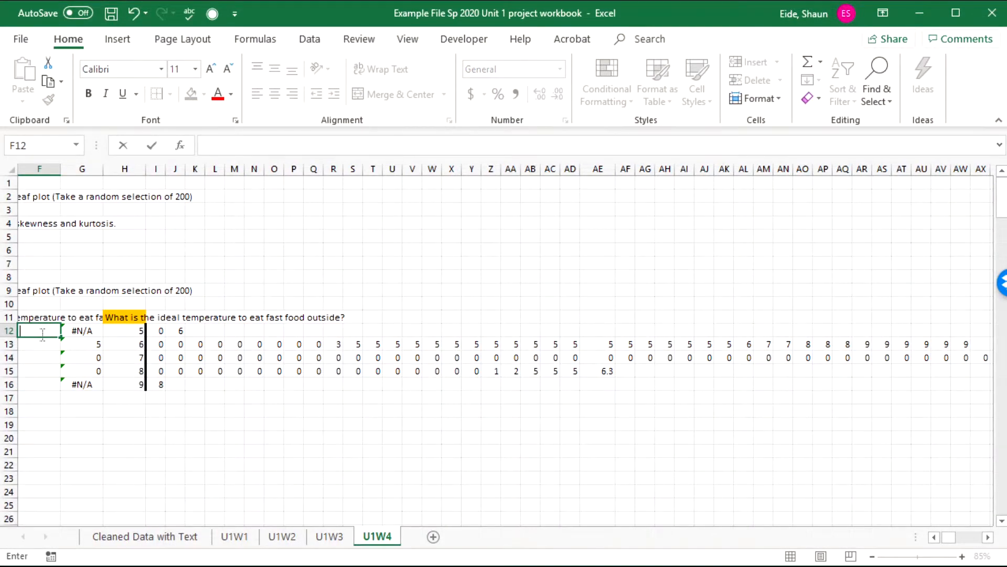
Enter the formula =COUNTIF(I13:EH13,G13) in F13 to count how often the mode occurs in the stem 6 row.
{"action": "key", "text": "Return"}
{"action": "type", "text": "=cou"}
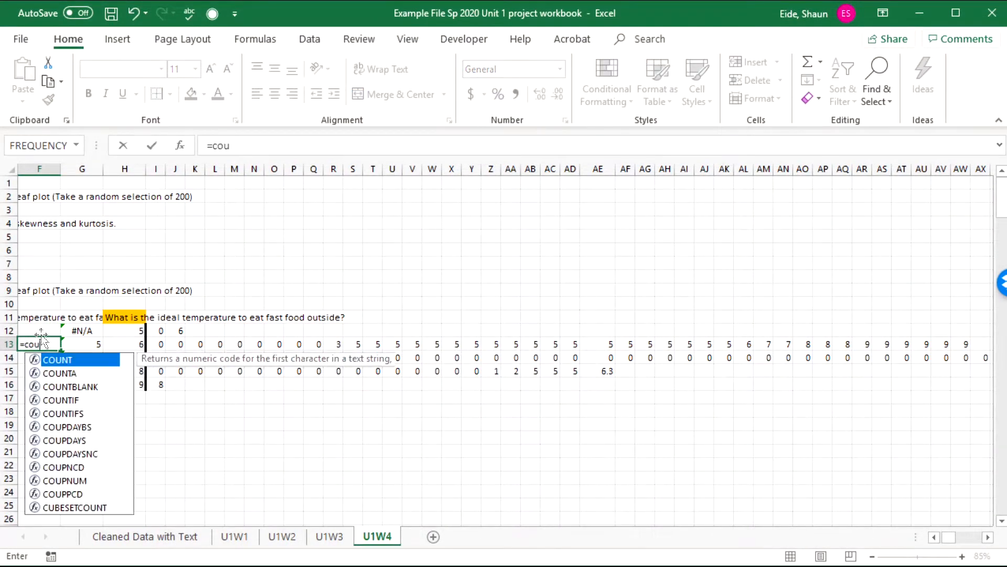
{"action": "type", "text": "ntif("}
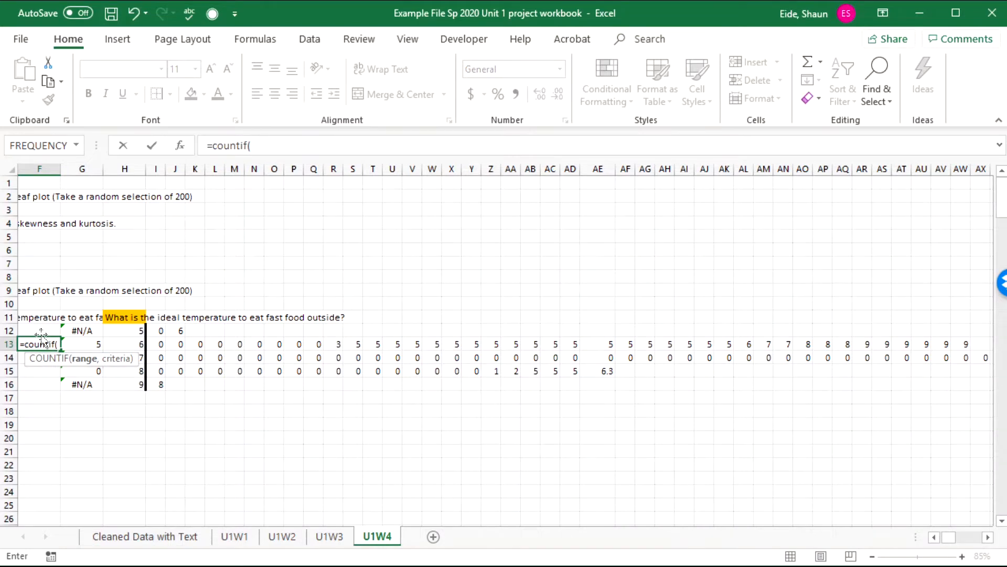
{"action": "left_click_drag", "start_coordinate": [156, 331], "coordinate": [934, 342]}
{"action": "key", "text": "Return"}
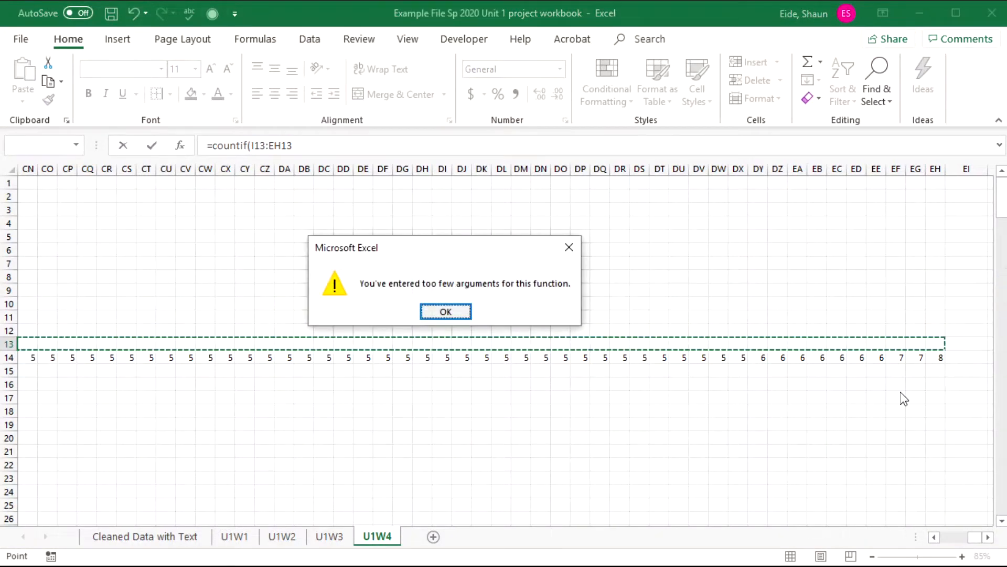
{"action": "left_click", "coordinate": [446, 311]}
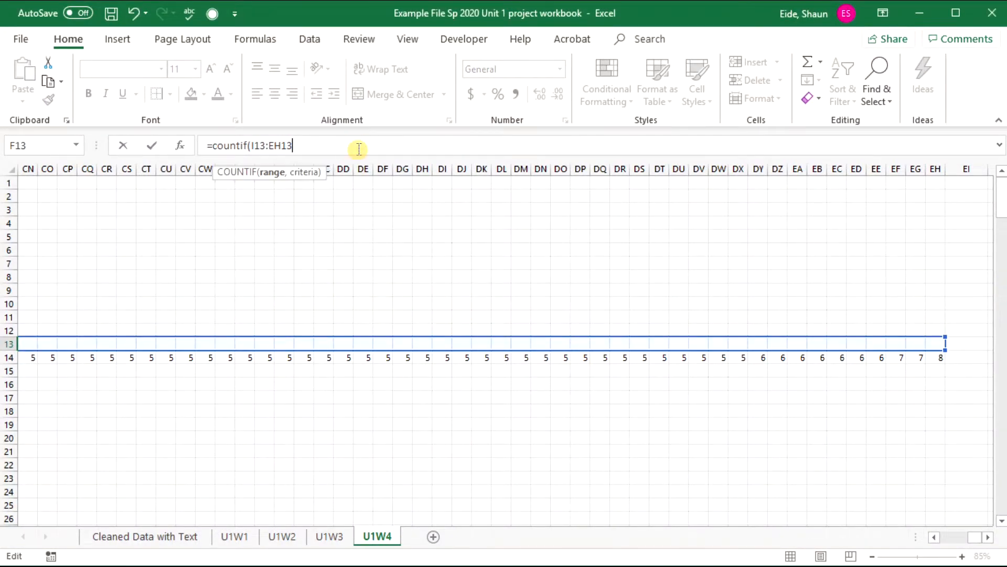
{"action": "type", "text": ","}
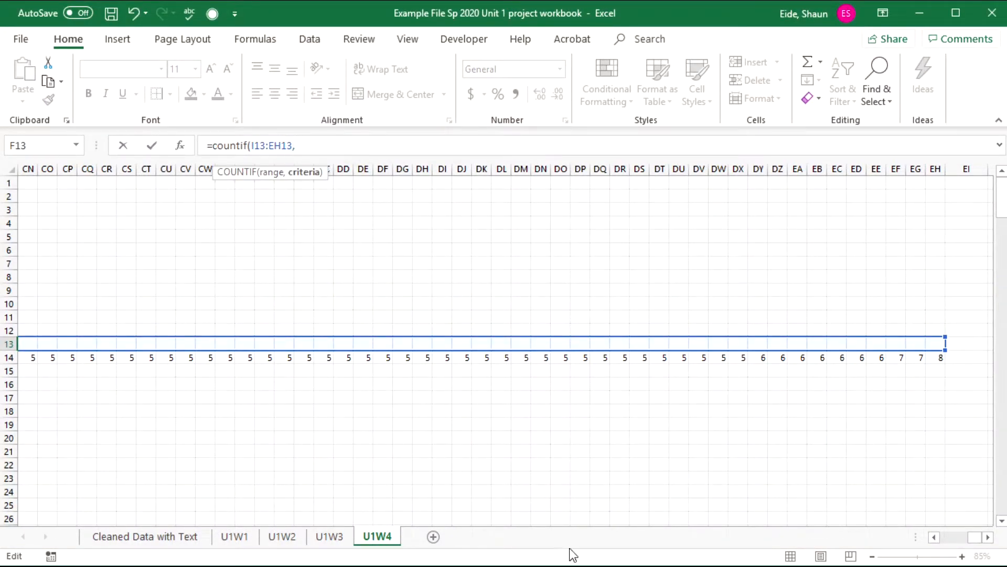
{"action": "left_click_drag", "start_coordinate": [973, 537], "coordinate": [928, 542]}
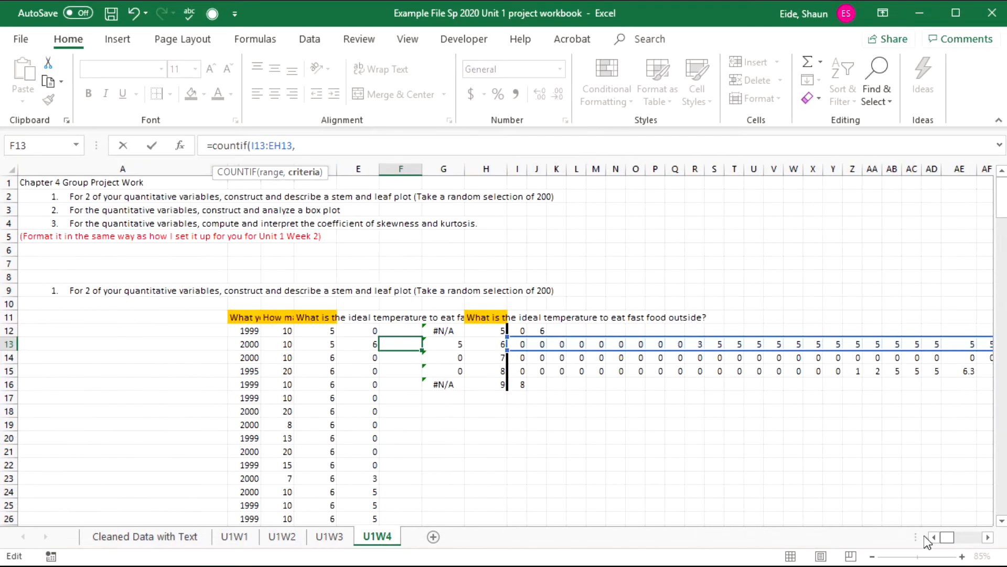
{"action": "left_click", "coordinate": [452, 347]}
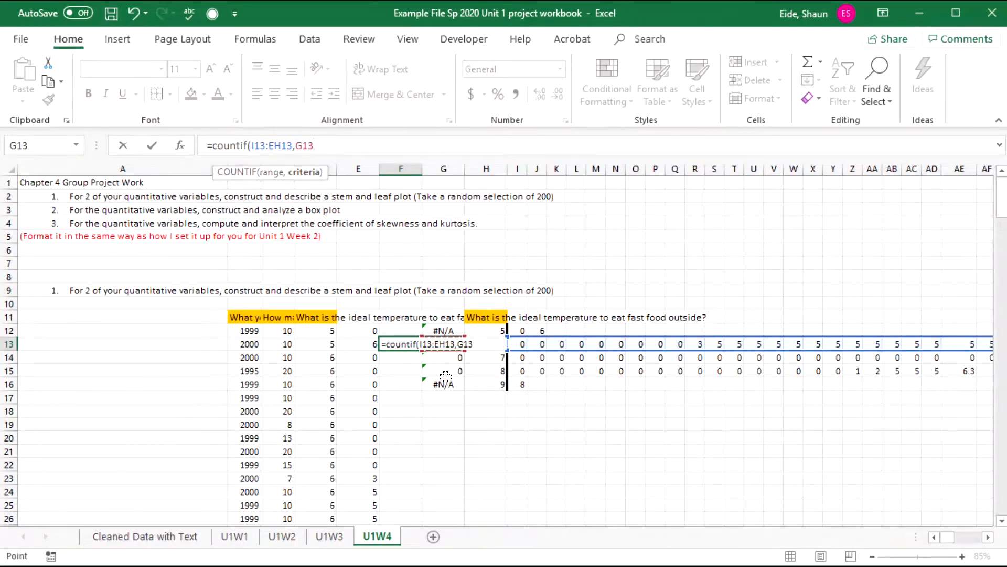
{"action": "key", "text": "Return"}
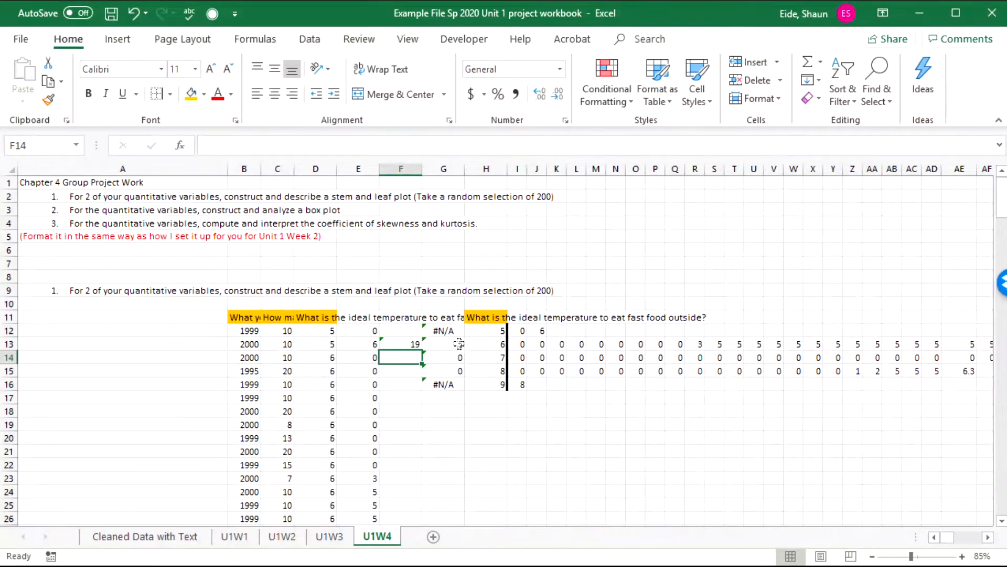
Copy the COUNTIF formula from F13 down to F14 and F15 for stems 7 and 8.
{"action": "left_click", "coordinate": [418, 346]}
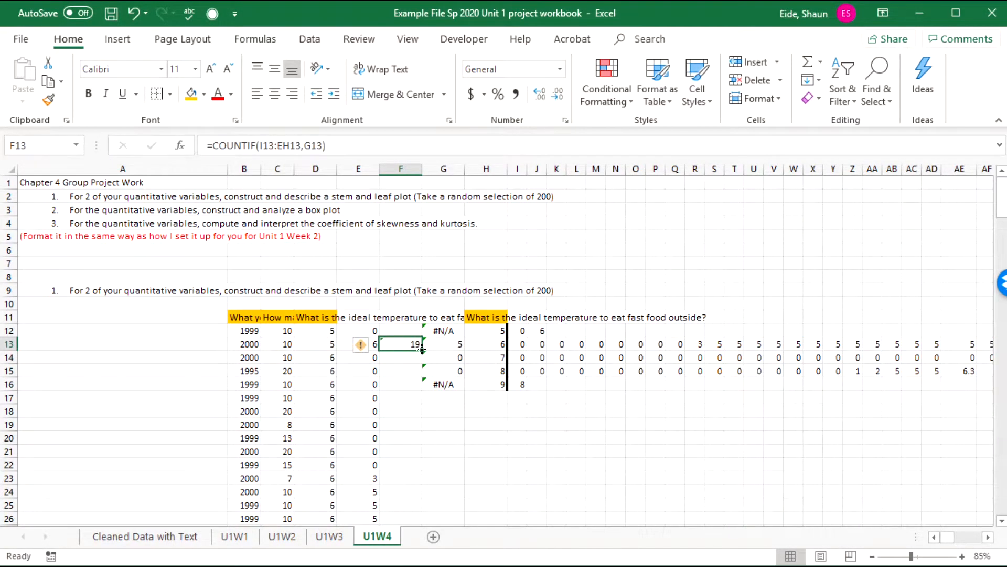
{"action": "left_click_drag", "start_coordinate": [422, 350], "coordinate": [424, 363]}
{"action": "left_click", "coordinate": [447, 360]}
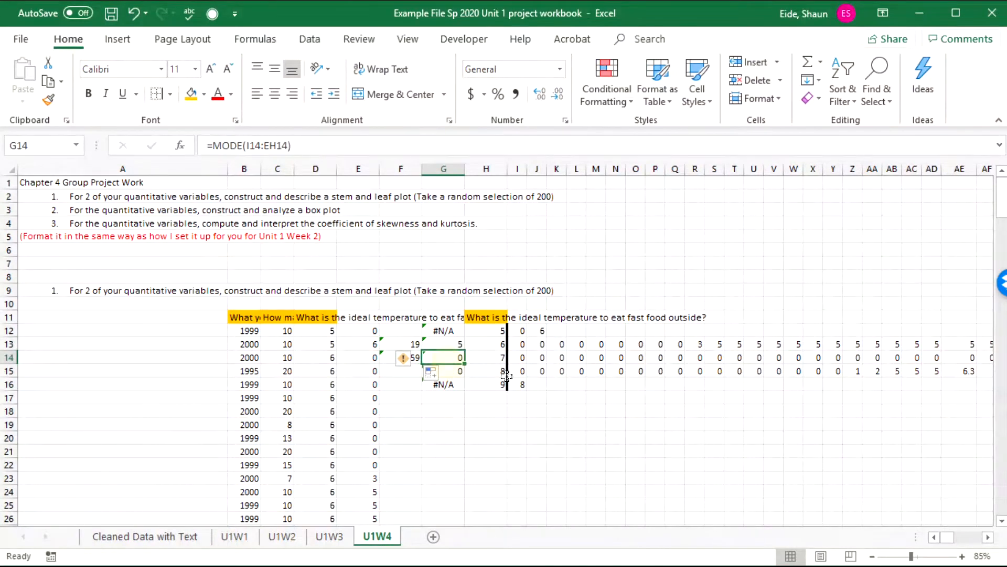
{"action": "left_click", "coordinate": [415, 360]}
{"action": "left_click_drag", "start_coordinate": [424, 363], "coordinate": [424, 377]}
Examine the modes and mode counts of stems 6 to 8 against their leaf rows, and look through the year and travel-minutes columns.
{"action": "left_click", "coordinate": [446, 372]}
{"action": "left_click", "coordinate": [505, 374]}
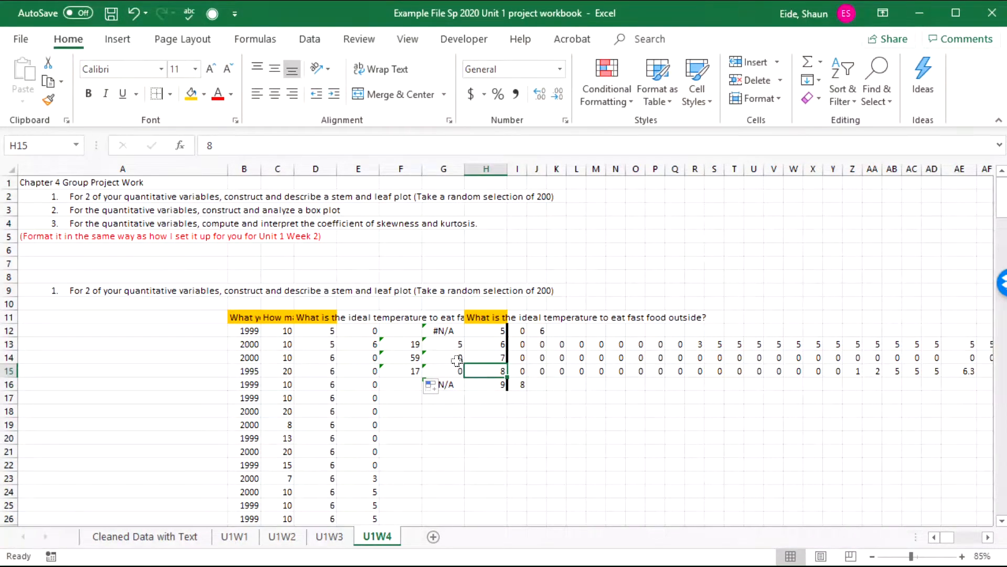
{"action": "left_click_drag", "start_coordinate": [443, 344], "coordinate": [449, 371]}
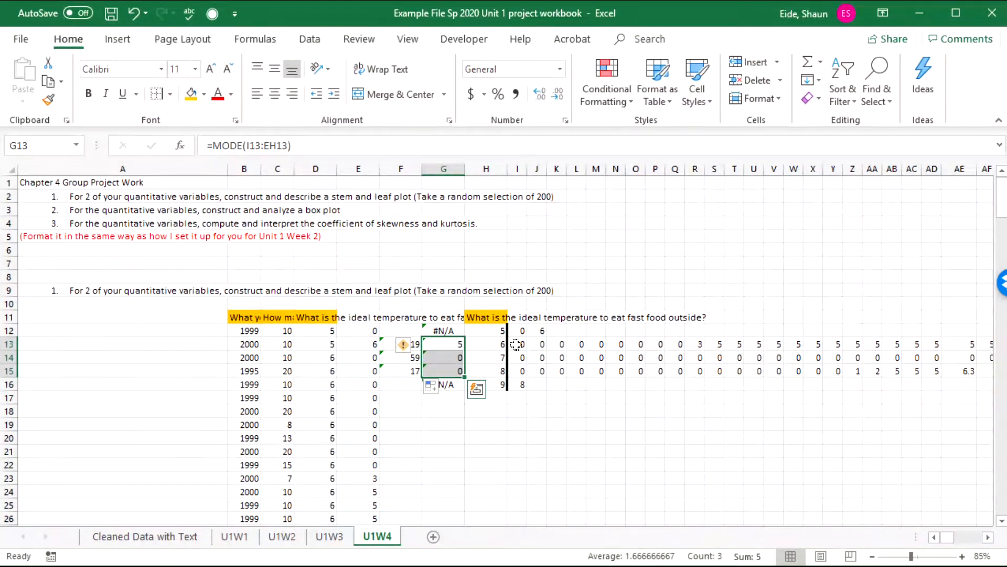
{"action": "left_click_drag", "start_coordinate": [519, 357], "coordinate": [661, 357]}
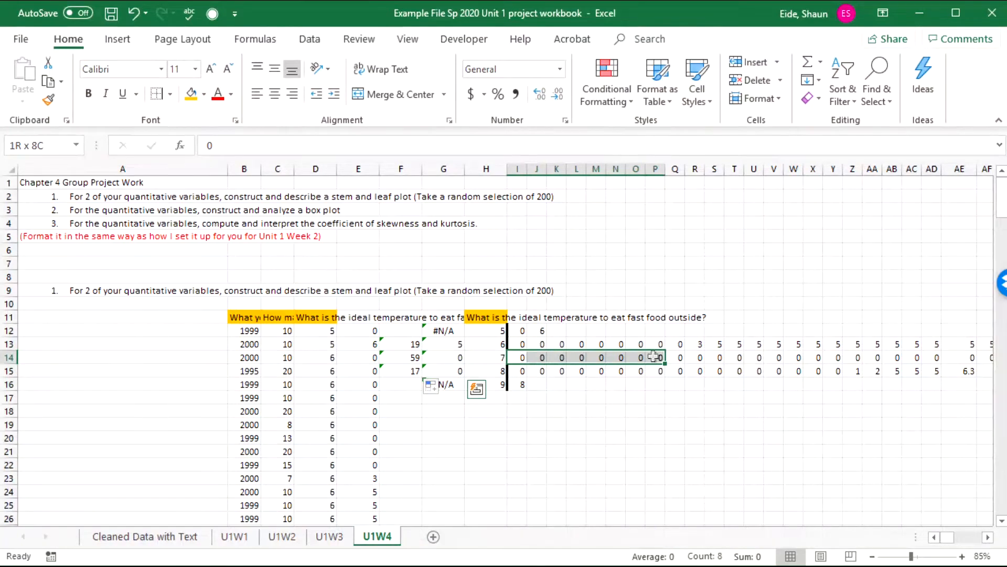
{"action": "left_click", "coordinate": [447, 359]}
{"action": "left_click_drag", "start_coordinate": [515, 370], "coordinate": [641, 371]}
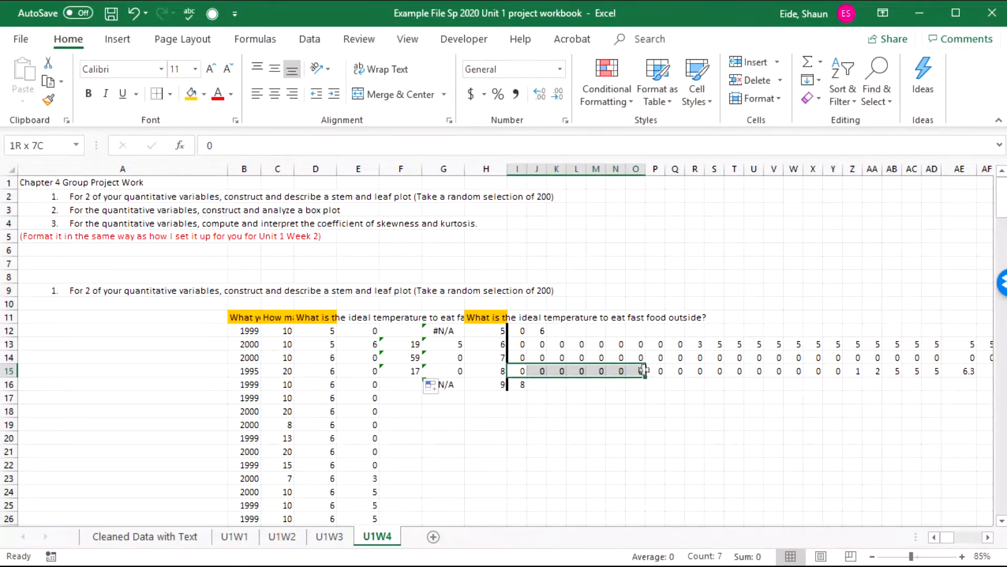
{"action": "left_click", "coordinate": [459, 371]}
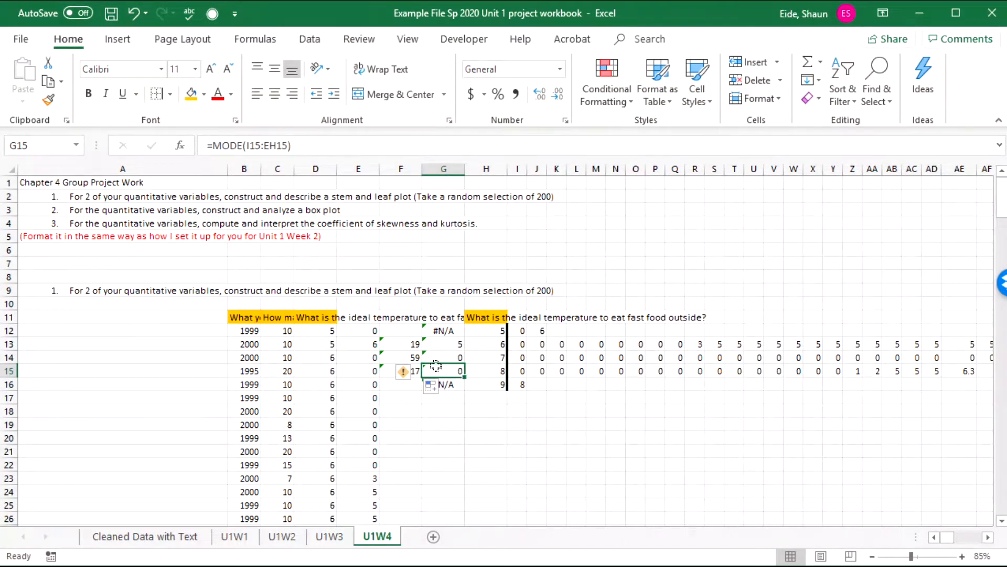
{"action": "left_click_drag", "start_coordinate": [450, 346], "coordinate": [450, 368]}
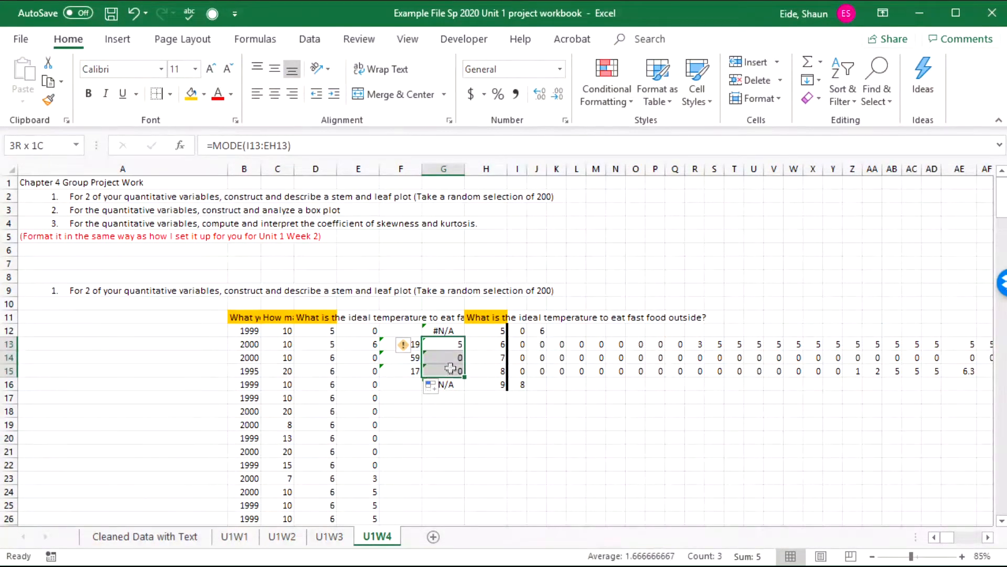
{"action": "left_click", "coordinate": [400, 372]}
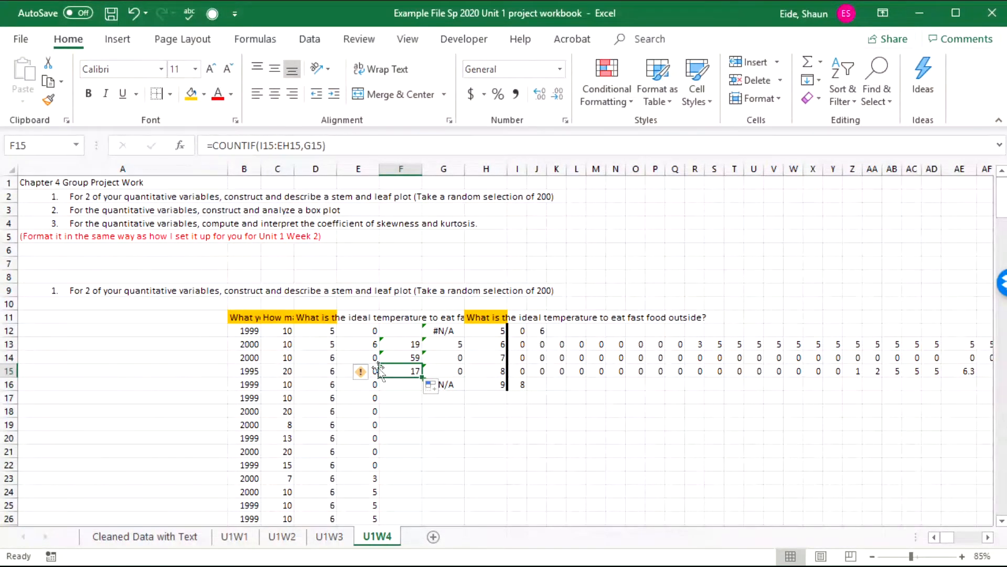
{"action": "left_click", "coordinate": [409, 355]}
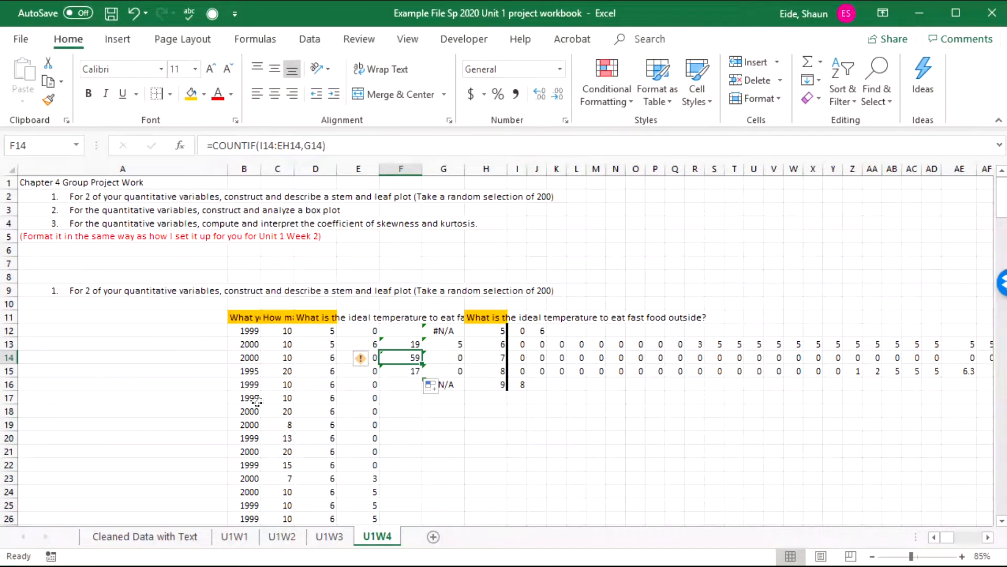
{"action": "left_click", "coordinate": [230, 331]}
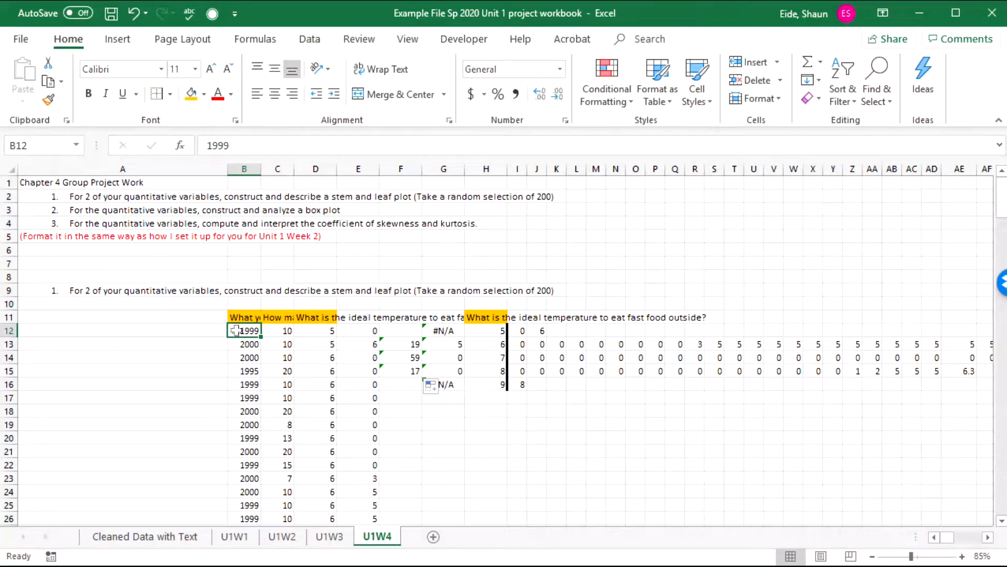
{"action": "scroll", "coordinate": [272, 391], "scroll_direction": "down", "scroll_amount": 6}
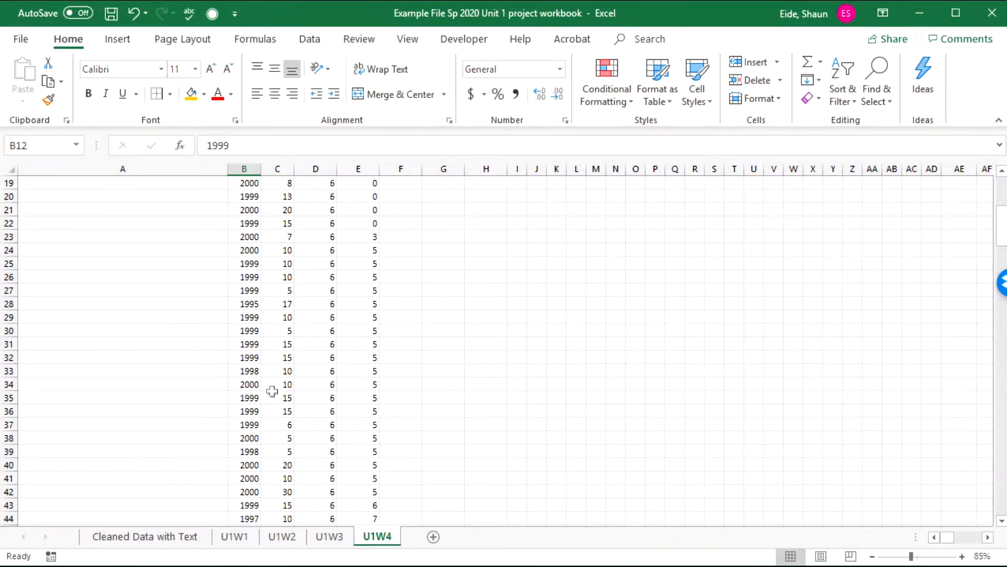
{"action": "scroll", "coordinate": [272, 391], "scroll_direction": "up", "scroll_amount": 6}
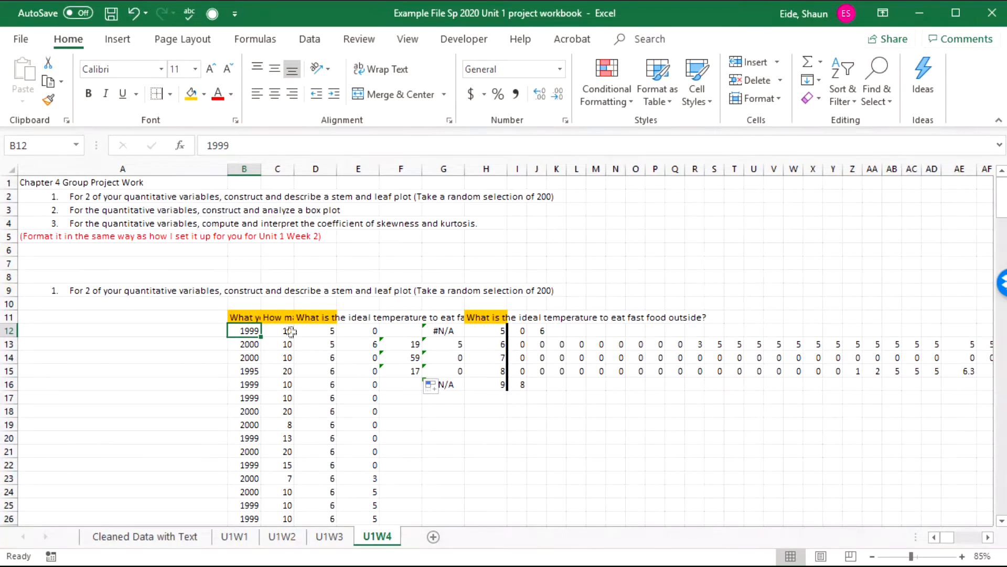
{"action": "left_click_drag", "start_coordinate": [277, 321], "coordinate": [274, 495]}
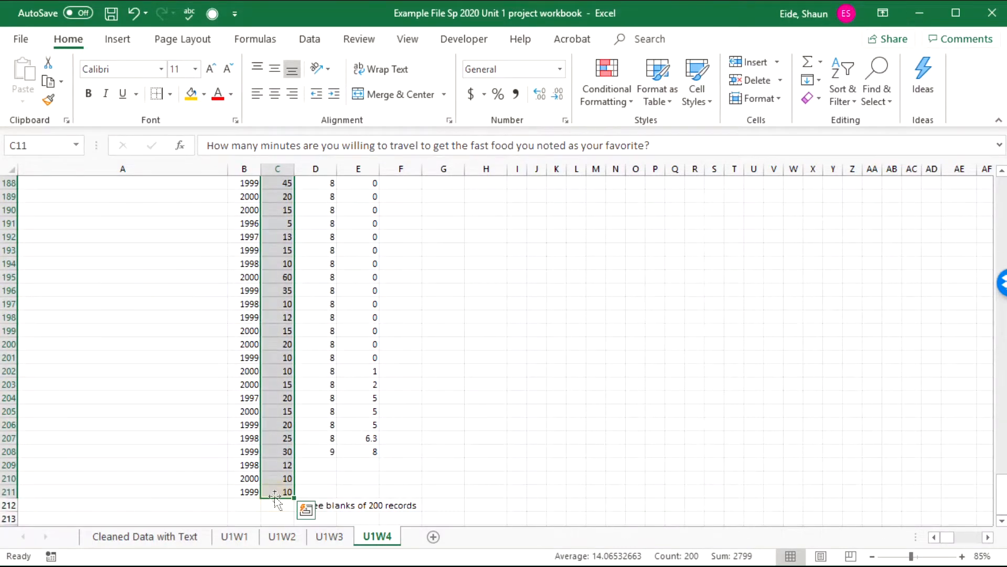
Copy the note "*three blanks of 200 records" from D212 to H17, below the stem and leaf plot.
{"action": "left_click", "coordinate": [442, 422]}
{"action": "scroll", "coordinate": [420, 436], "scroll_direction": "down", "scroll_amount": 2}
{"action": "left_click", "coordinate": [330, 428]}
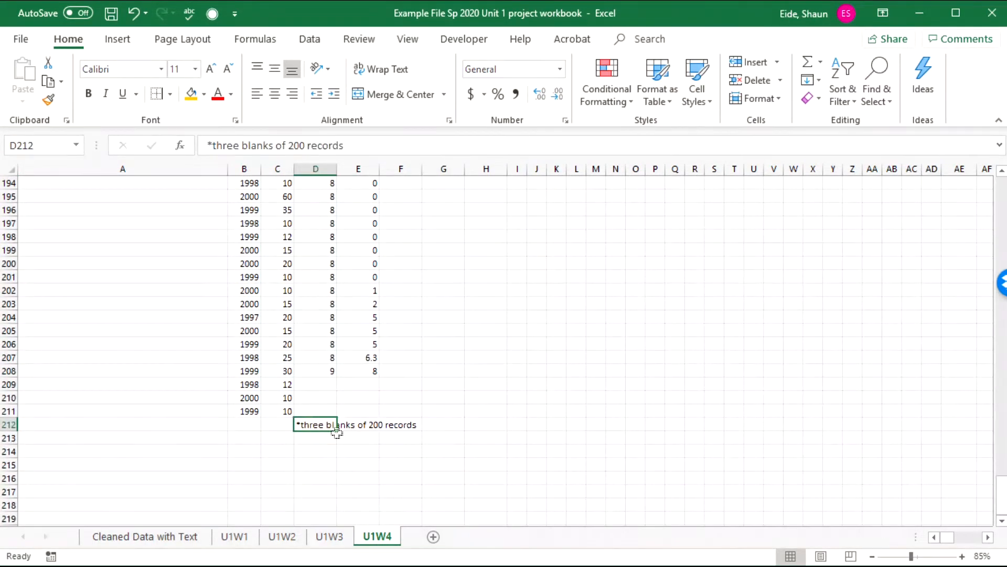
{"action": "key", "text": "ctrl+c"}
{"action": "scroll", "coordinate": [411, 337], "scroll_direction": "up", "scroll_amount": 20}
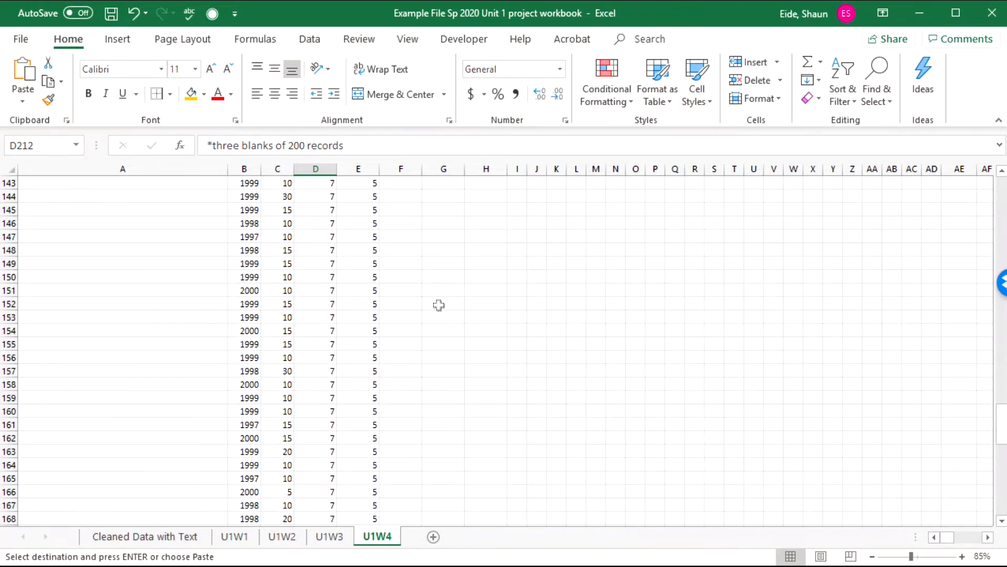
{"action": "scroll", "coordinate": [468, 271], "scroll_direction": "up", "scroll_amount": 20}
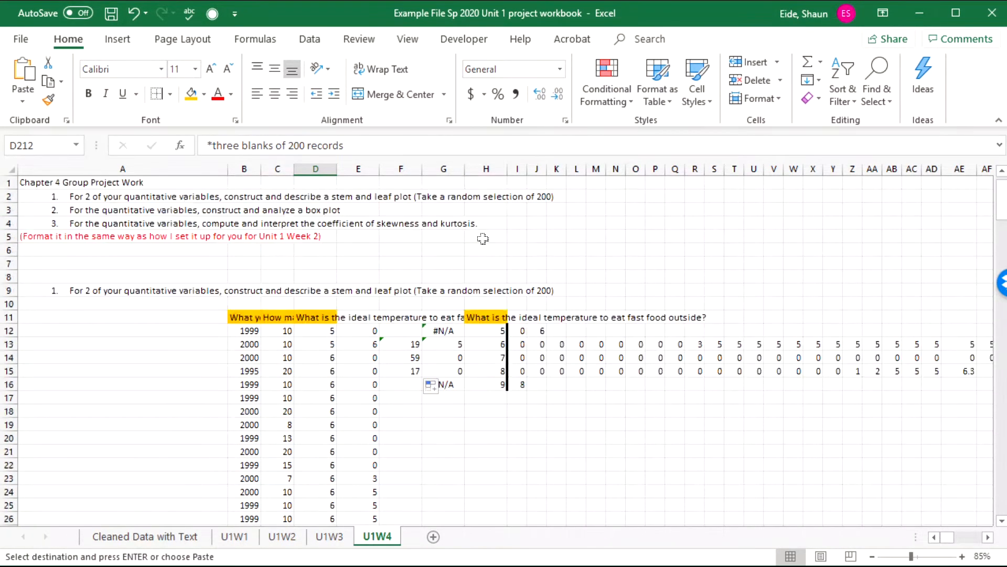
{"action": "left_click", "coordinate": [473, 402]}
{"action": "key", "text": "Return"}
{"action": "left_click", "coordinate": [489, 434]}
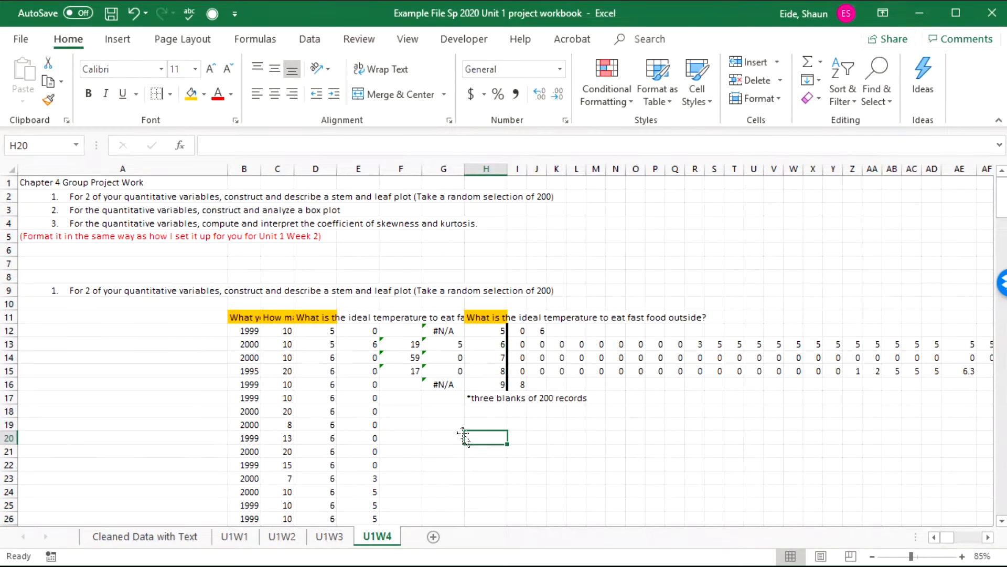
Shade the stem column H11:H17, including its heading and the note, with a light blue fill.
{"action": "left_click_drag", "start_coordinate": [486, 317], "coordinate": [492, 392]}
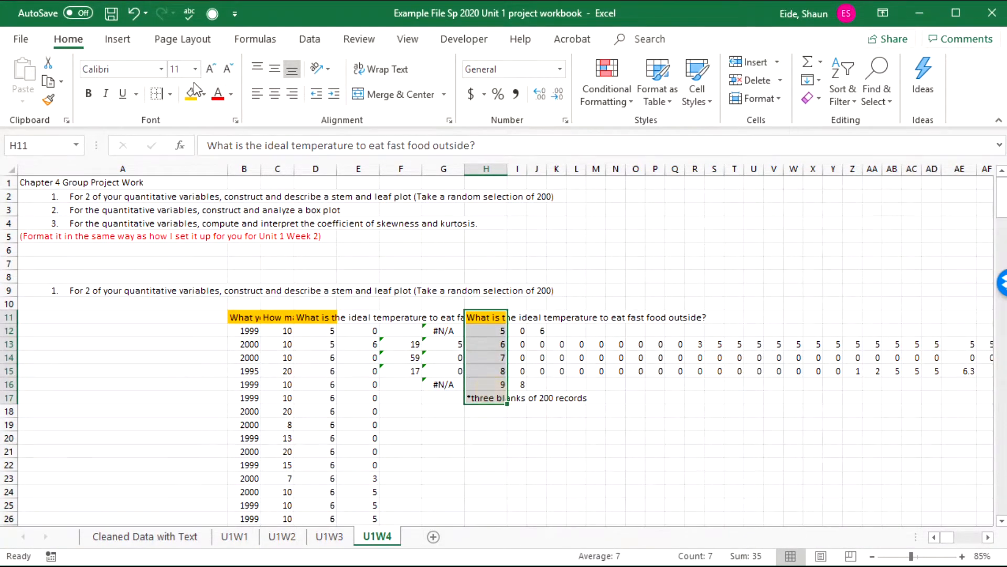
{"action": "left_click", "coordinate": [206, 97]}
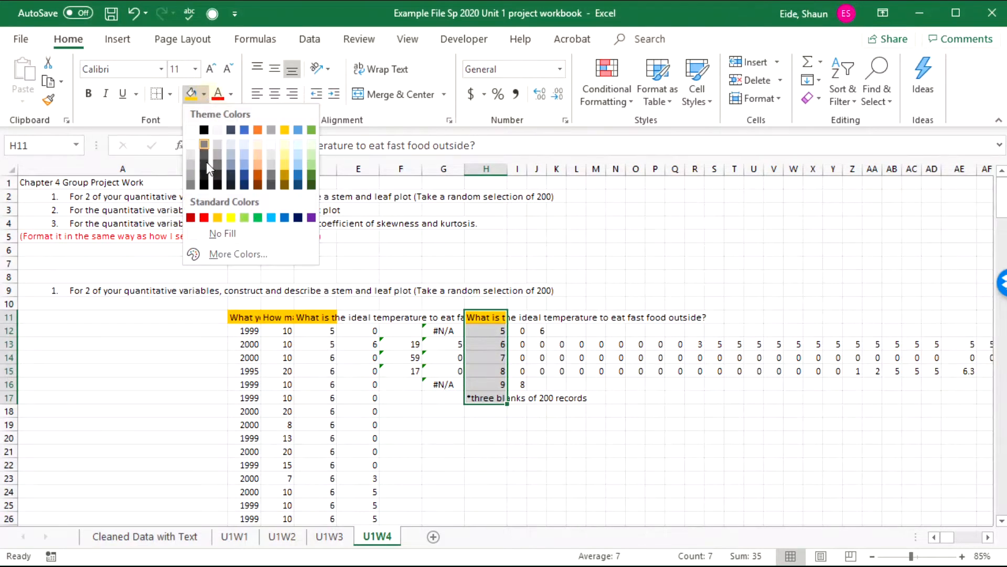
{"action": "left_click", "coordinate": [241, 141]}
{"action": "left_click", "coordinate": [341, 435]}
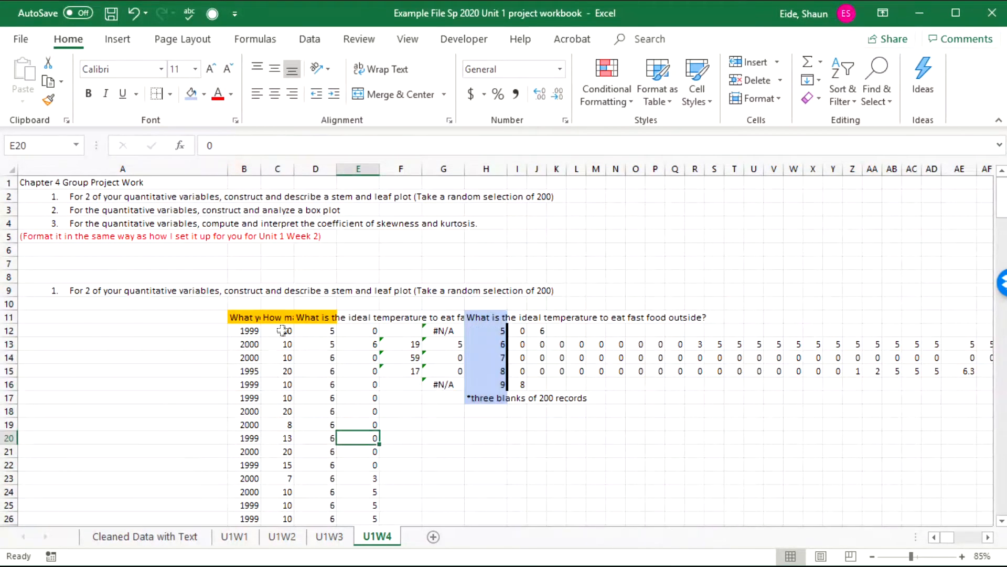
Move the travel-minutes data with its heading from C11:C211 to start at G20, and sort it from smallest to largest.
{"action": "left_click_drag", "start_coordinate": [282, 317], "coordinate": [277, 506]}
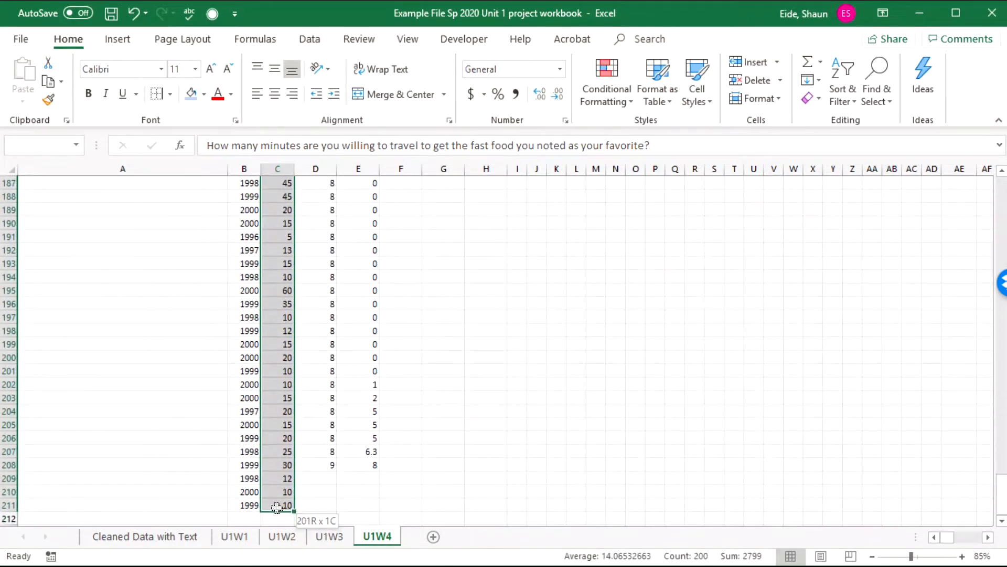
{"action": "key", "text": "ctrl+c"}
{"action": "scroll", "coordinate": [414, 369], "scroll_direction": "up", "scroll_amount": 20}
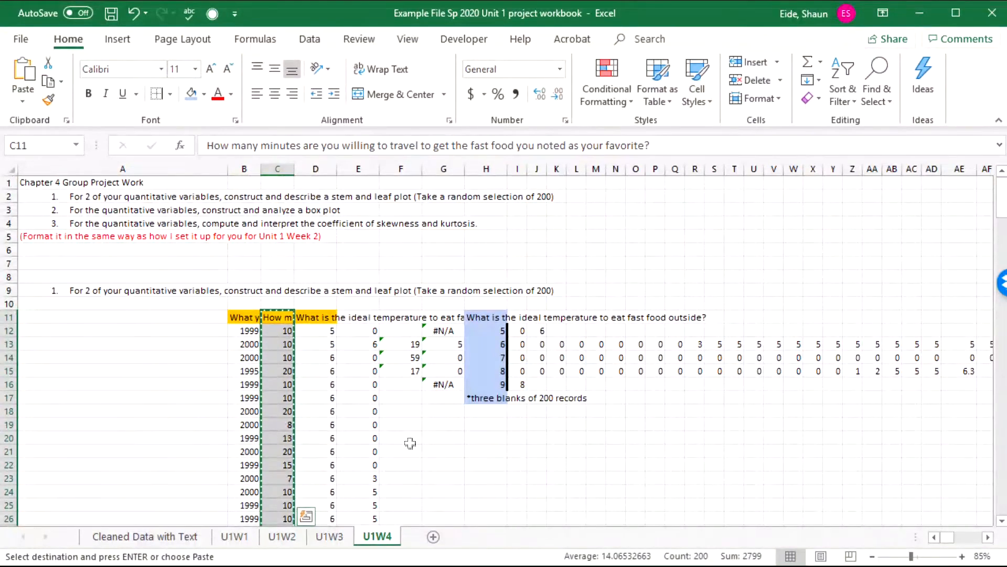
{"action": "left_click", "coordinate": [438, 436]}
{"action": "key", "text": "ctrl+v"}
{"action": "scroll", "coordinate": [438, 428], "scroll_direction": "down", "scroll_amount": 5}
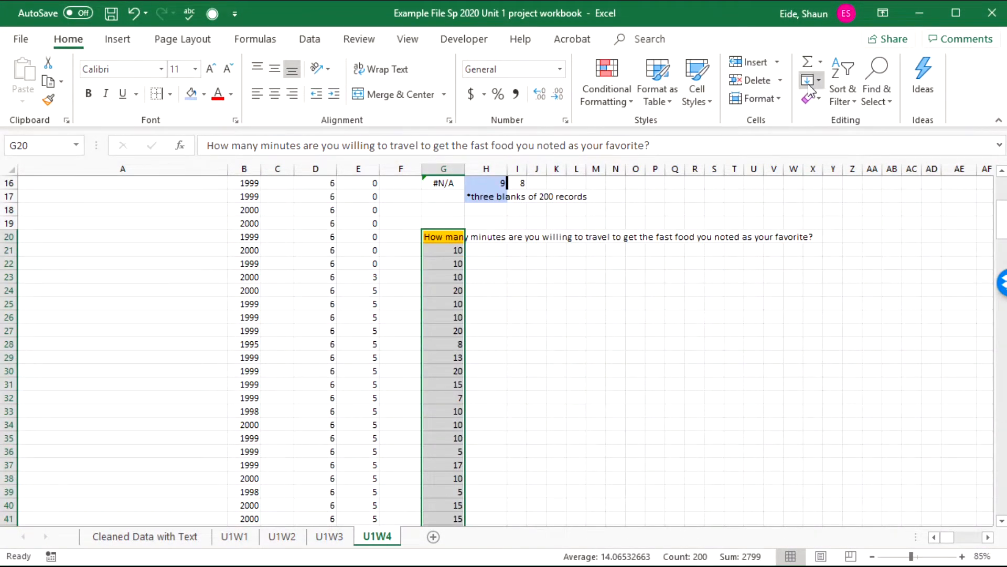
{"action": "left_click", "coordinate": [840, 93]}
{"action": "left_click", "coordinate": [884, 127]}
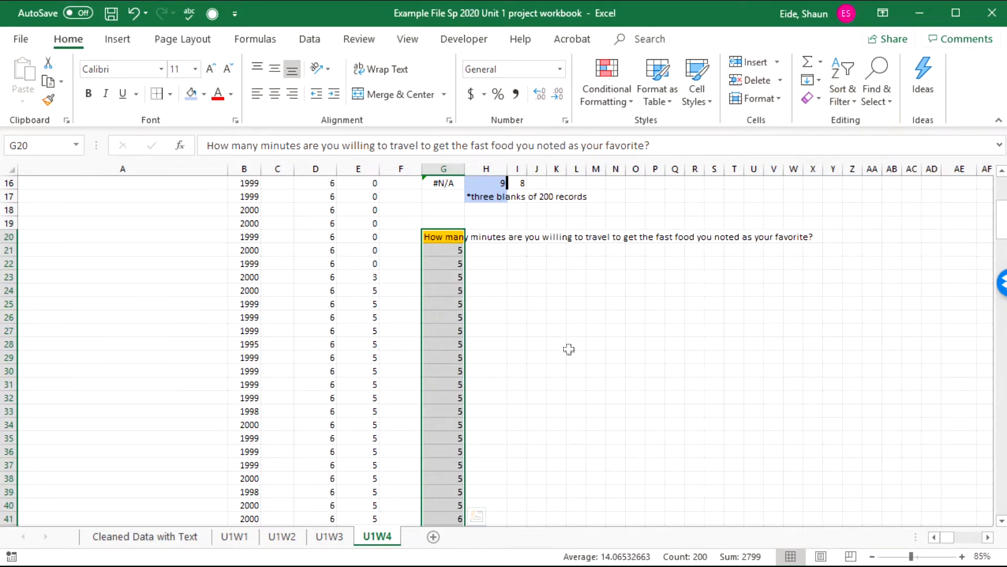
Check the sorted travel minutes for blanks, copy the note in H17 to G18, and reword the copy as "*one blanks of 200 records".
{"action": "scroll", "coordinate": [569, 349], "scroll_direction": "down", "scroll_amount": 20}
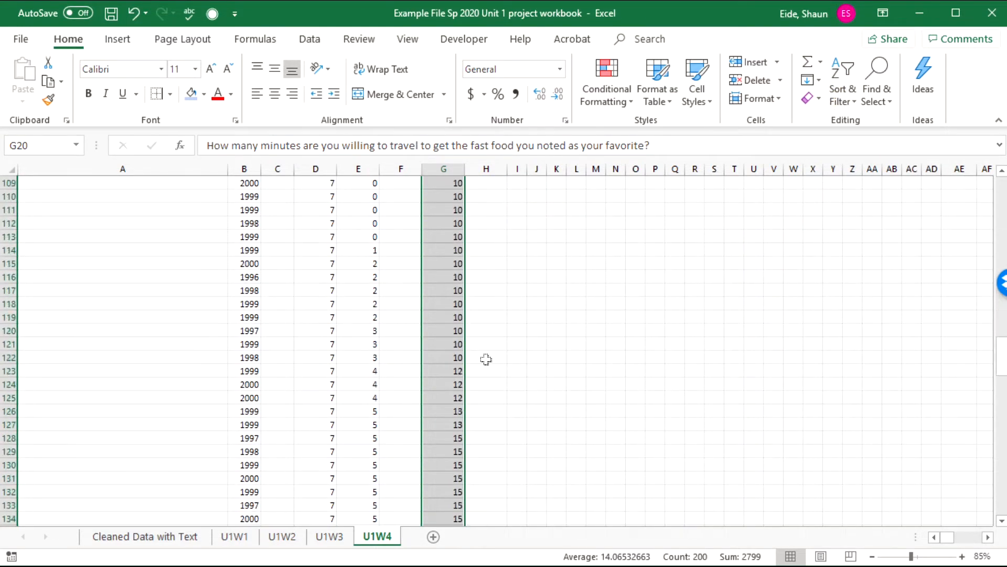
{"action": "scroll", "coordinate": [486, 362], "scroll_direction": "down", "scroll_amount": 20}
{"action": "scroll", "coordinate": [481, 374], "scroll_direction": "up", "scroll_amount": 7}
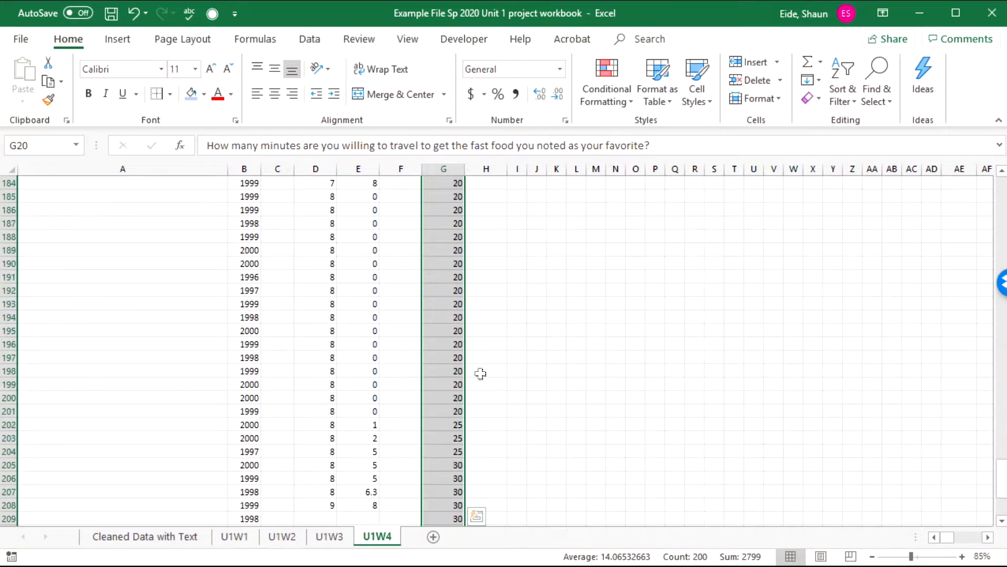
{"action": "scroll", "coordinate": [481, 373], "scroll_direction": "down", "scroll_amount": 6}
{"action": "left_click", "coordinate": [452, 424]}
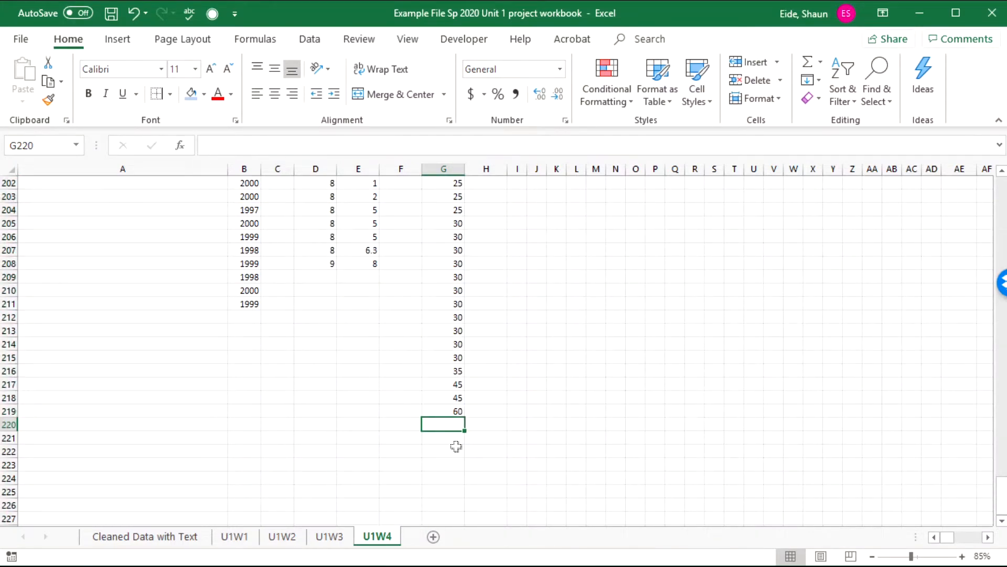
{"action": "scroll", "coordinate": [467, 373], "scroll_direction": "up", "scroll_amount": 16}
{"action": "scroll", "coordinate": [473, 339], "scroll_direction": "up", "scroll_amount": 20}
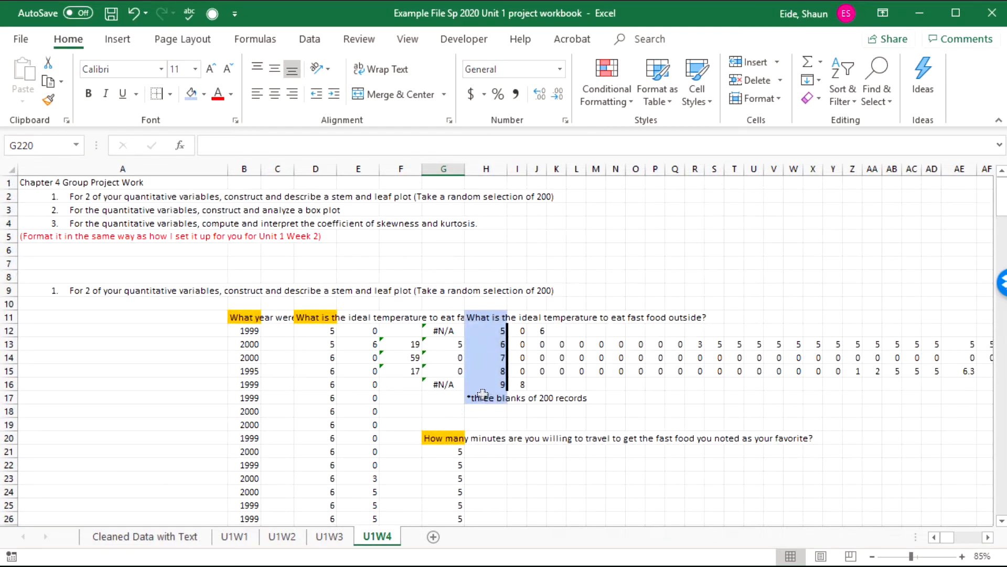
{"action": "left_click", "coordinate": [483, 396]}
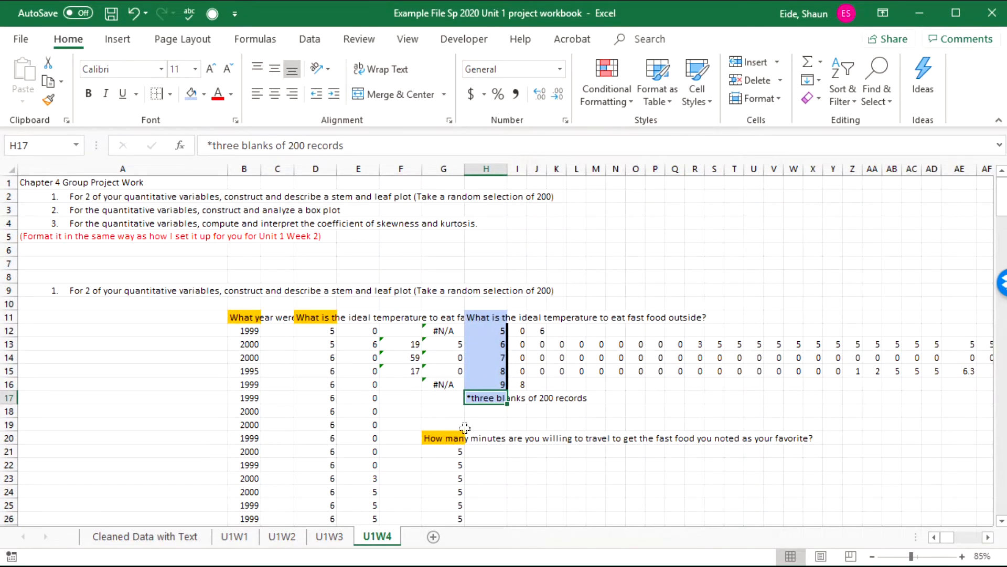
{"action": "key", "text": "ctrl+c"}
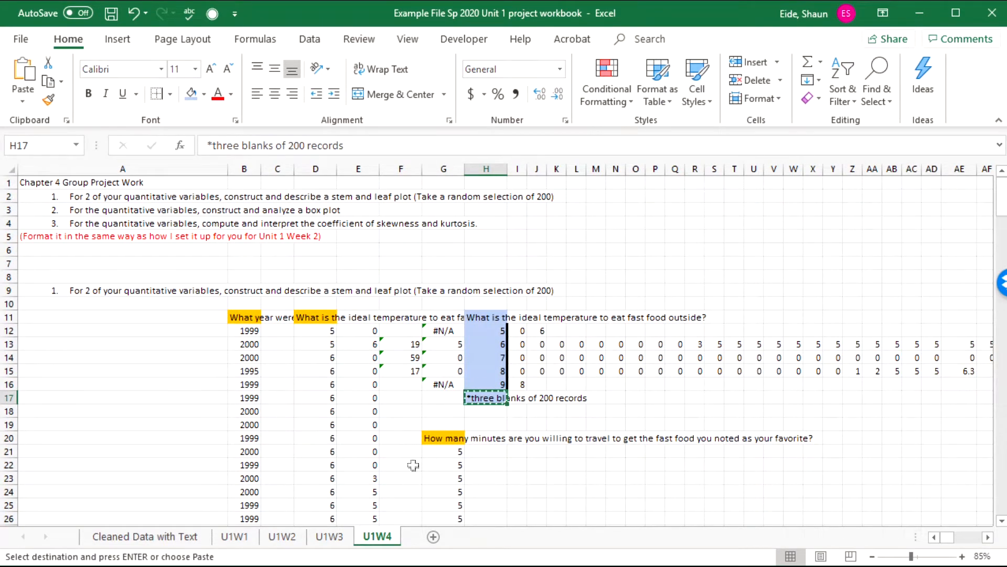
{"action": "left_click", "coordinate": [440, 412]}
{"action": "key", "text": "ctrl+v"}
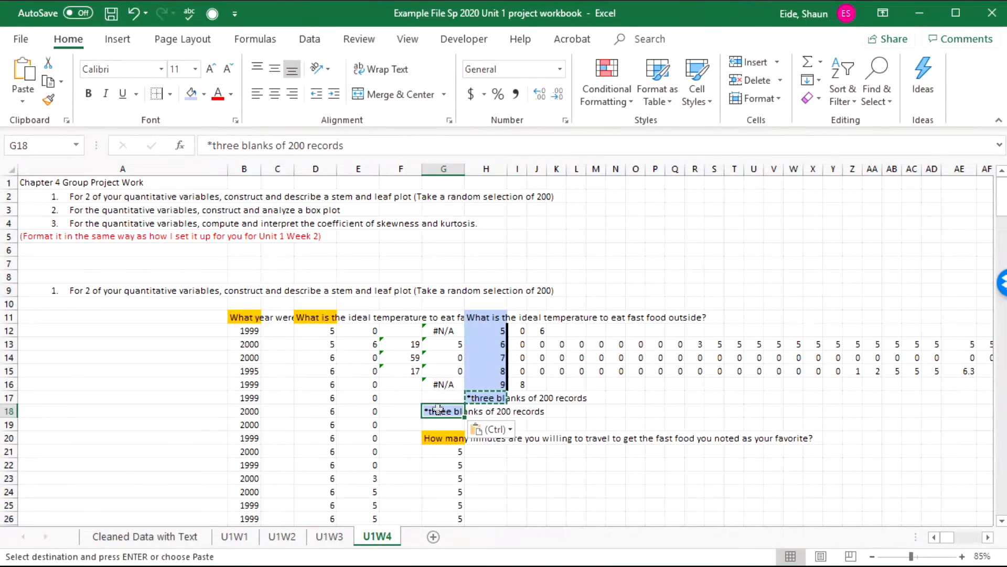
{"action": "double_click", "coordinate": [451, 411]}
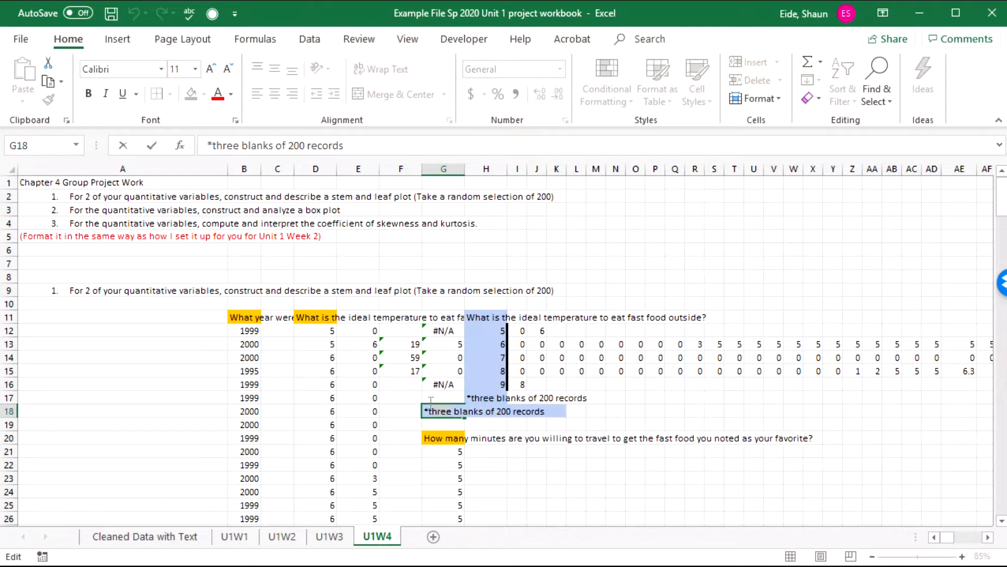
{"action": "type", "text": "one"}
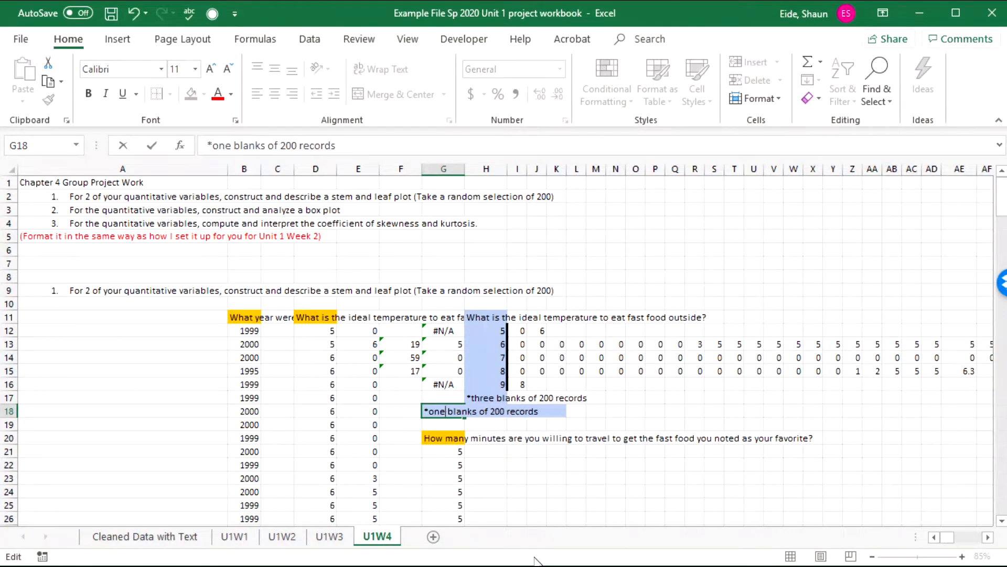
{"action": "left_click", "coordinate": [500, 453]}
Split the travel-minutes values in G21:G219 into two columns using Text to Columns, fixed width, with a break after the first digit.
{"action": "left_click", "coordinate": [455, 450]}
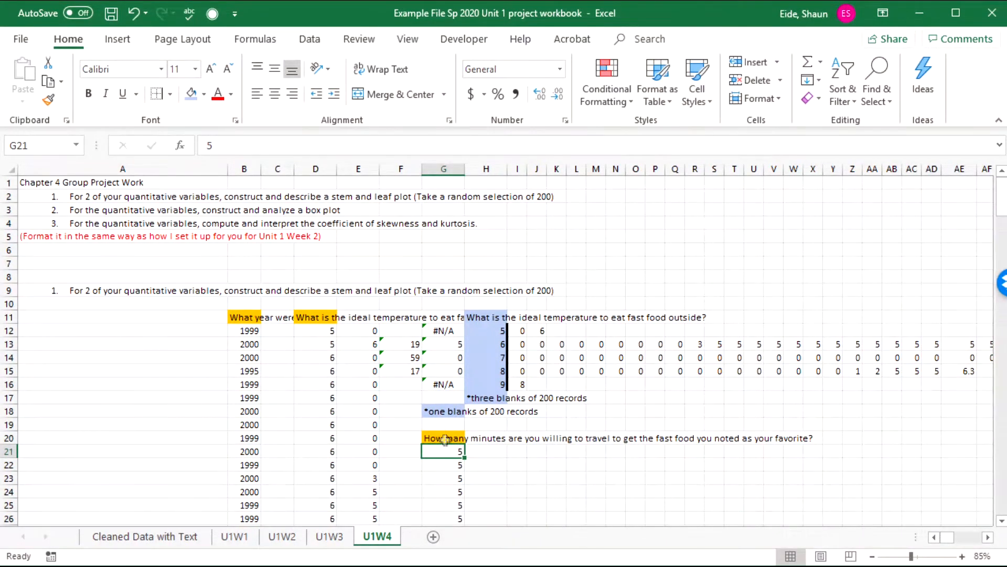
{"action": "left_click_drag", "start_coordinate": [442, 452], "coordinate": [451, 478]}
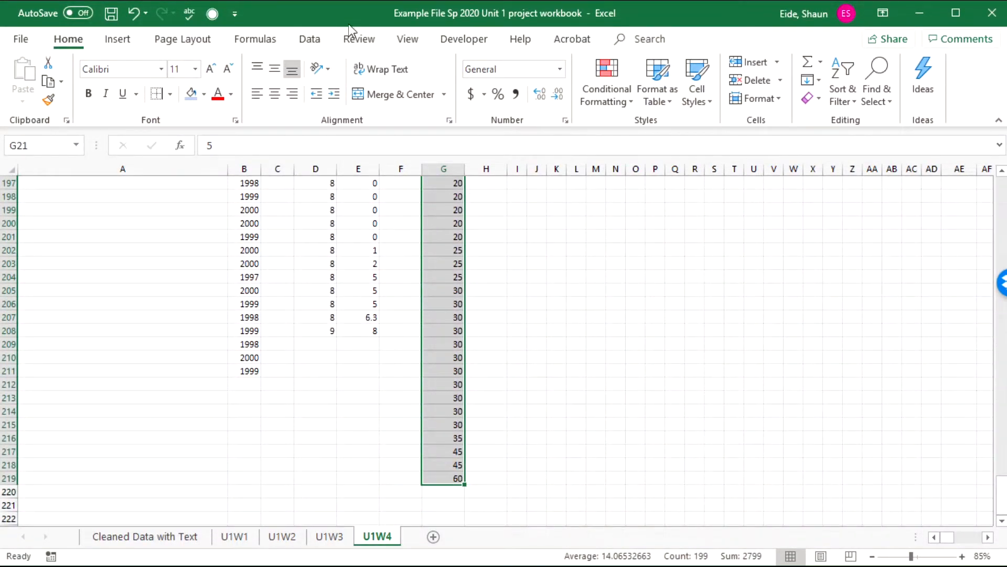
{"action": "left_click", "coordinate": [308, 40]}
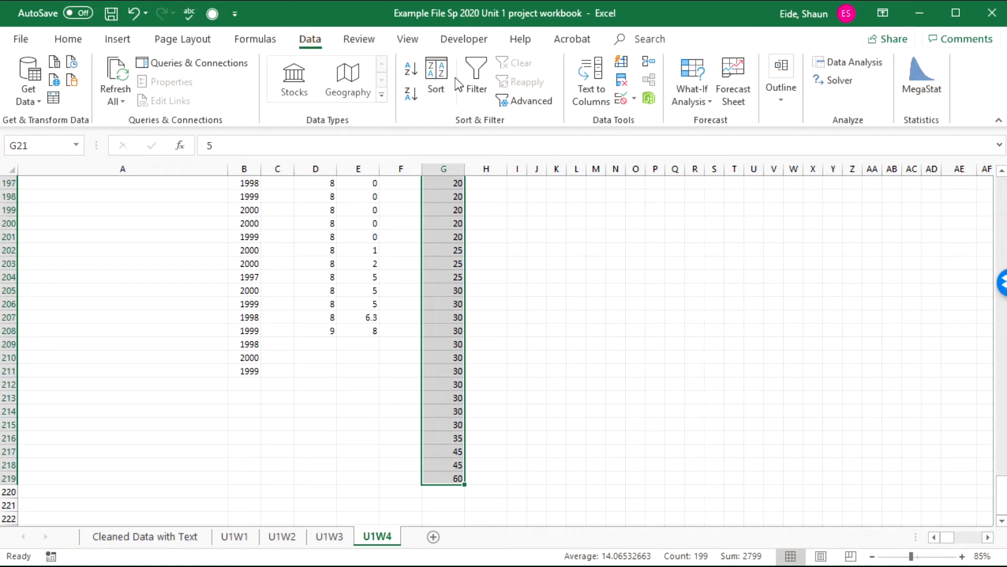
{"action": "left_click", "coordinate": [586, 76]}
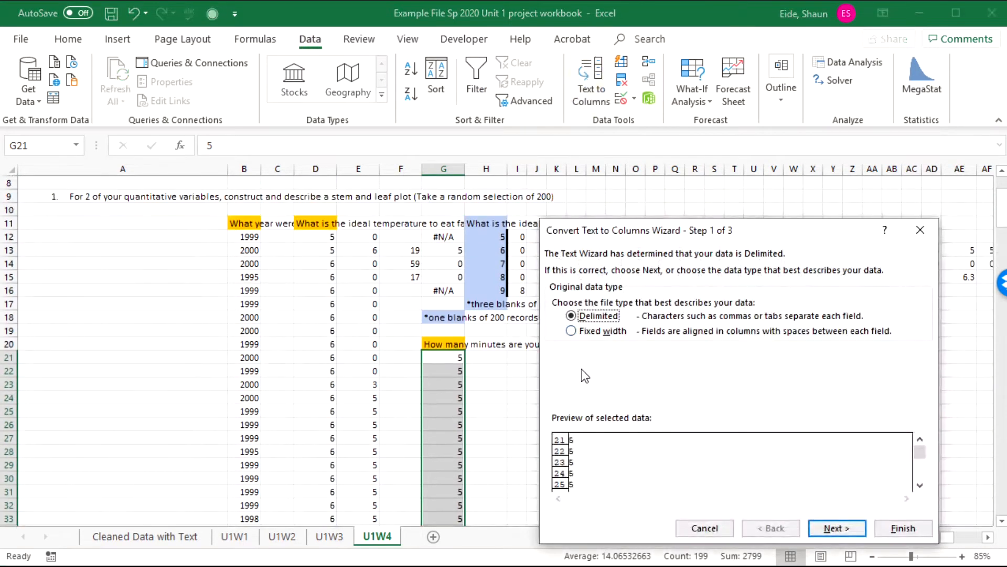
{"action": "left_click", "coordinate": [837, 528]}
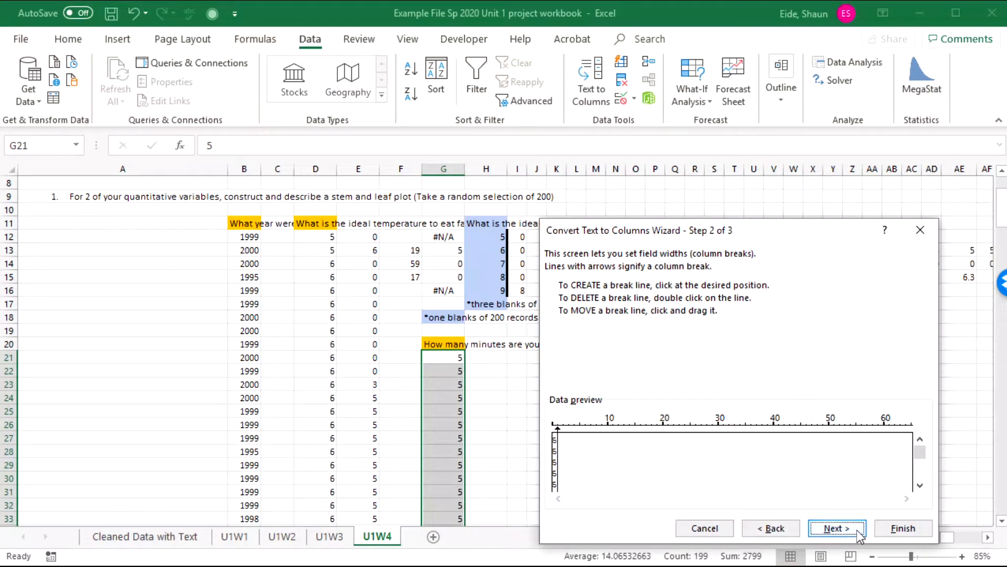
{"action": "left_click", "coordinate": [902, 530]}
Move the single-digit travel minutes from G21:G48 into the leaf column, starting at H21.
{"action": "scroll", "coordinate": [692, 413], "scroll_direction": "down", "scroll_amount": 10}
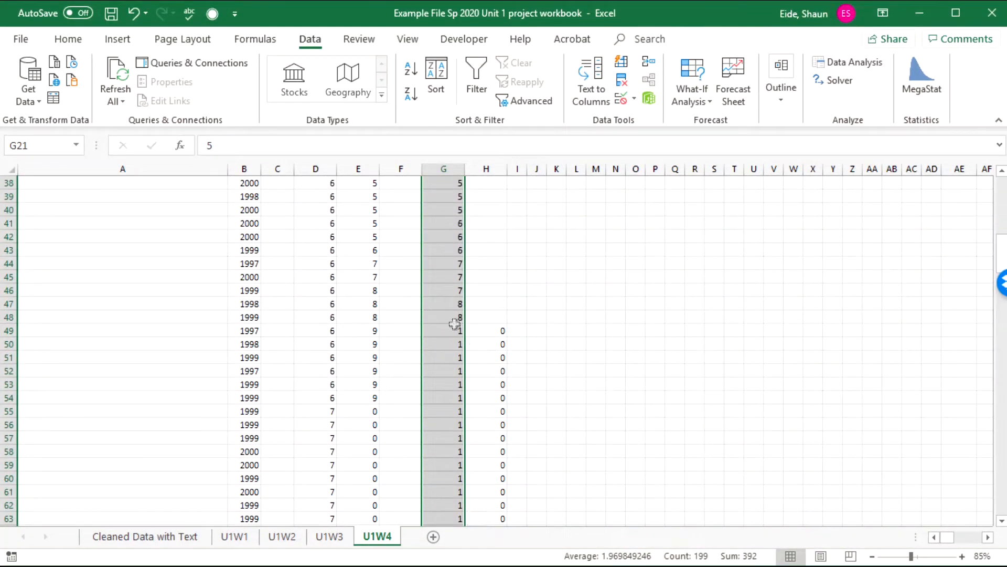
{"action": "left_click_drag", "start_coordinate": [455, 314], "coordinate": [444, 217]}
{"action": "scroll", "coordinate": [483, 281], "scroll_direction": "down", "scroll_amount": 4}
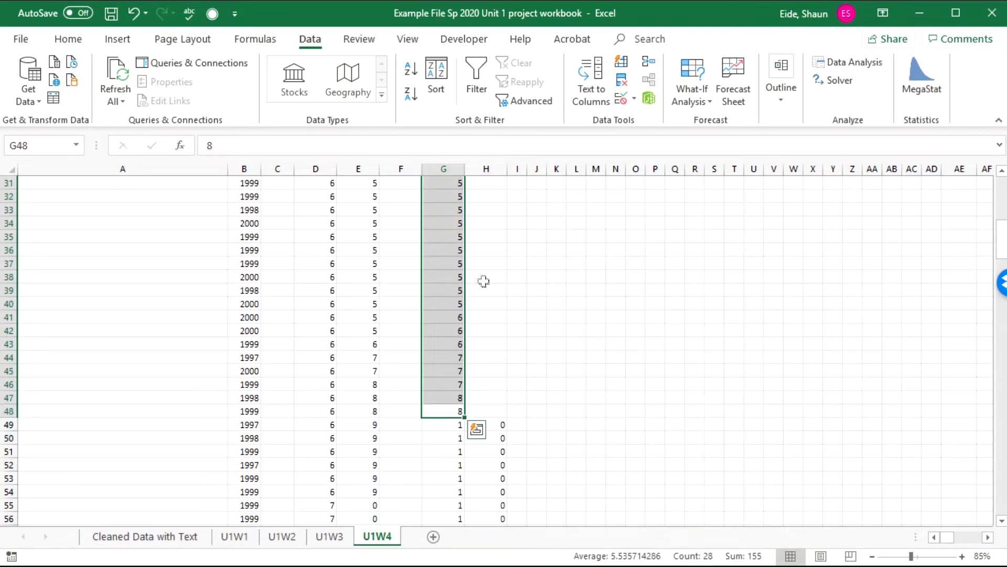
{"action": "scroll", "coordinate": [453, 330], "scroll_direction": "up", "scroll_amount": 9}
{"action": "scroll", "coordinate": [452, 330], "scroll_direction": "down", "scroll_amount": 4}
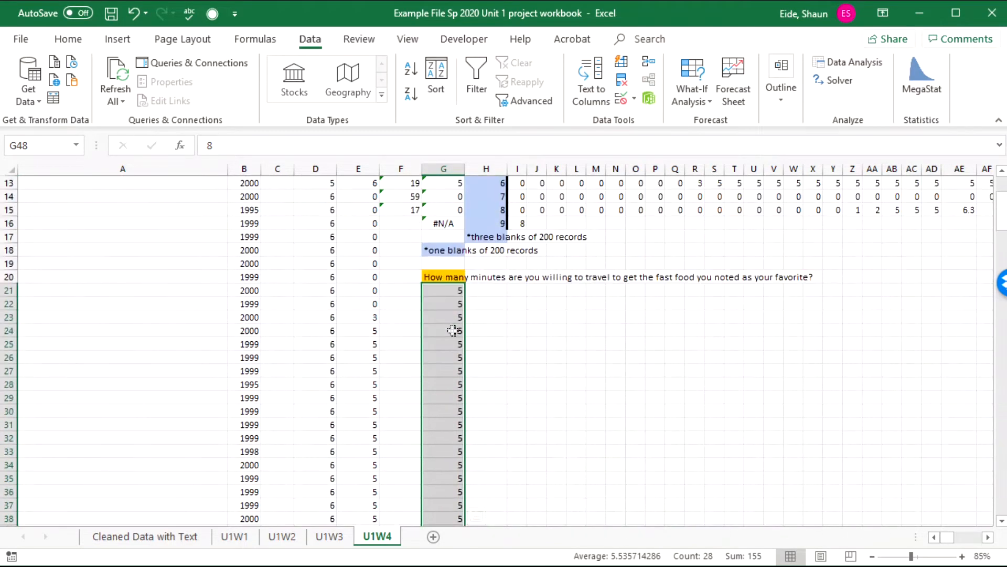
{"action": "scroll", "coordinate": [452, 330], "scroll_direction": "down", "scroll_amount": 6}
{"action": "scroll", "coordinate": [456, 341], "scroll_direction": "up", "scroll_amount": 7}
{"action": "key", "text": "ctrl+c"}
{"action": "scroll", "coordinate": [452, 330], "scroll_direction": "down", "scroll_amount": 7}
{"action": "scroll", "coordinate": [486, 294], "scroll_direction": "up", "scroll_amount": 7}
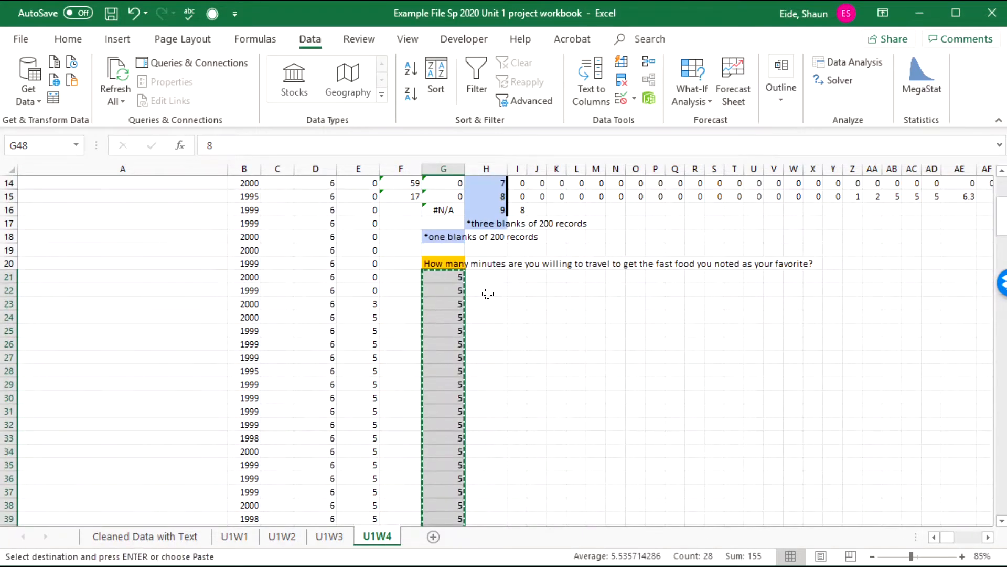
{"action": "left_click", "coordinate": [488, 277]}
{"action": "key", "text": "ctrl+v"}
Fill the emptied stem cells G21:G48 with 0.
{"action": "left_click", "coordinate": [459, 280]}
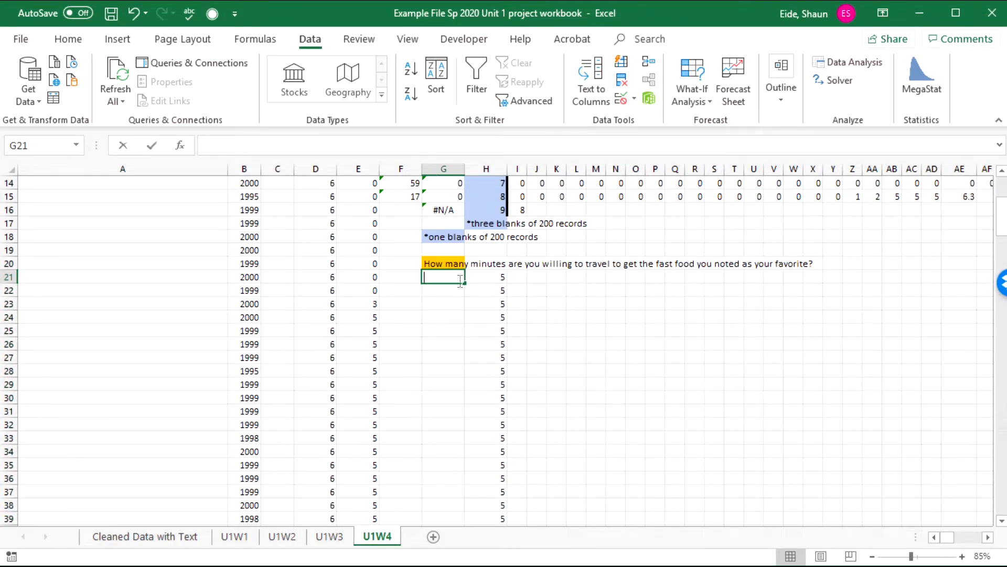
{"action": "type", "text": "0"}
{"action": "key", "text": "Return"}
{"action": "type", "text": "0"}
{"action": "key", "text": "Return"}
{"action": "type", "text": "0"}
{"action": "key", "text": "Return"}
{"action": "left_click", "coordinate": [458, 279]}
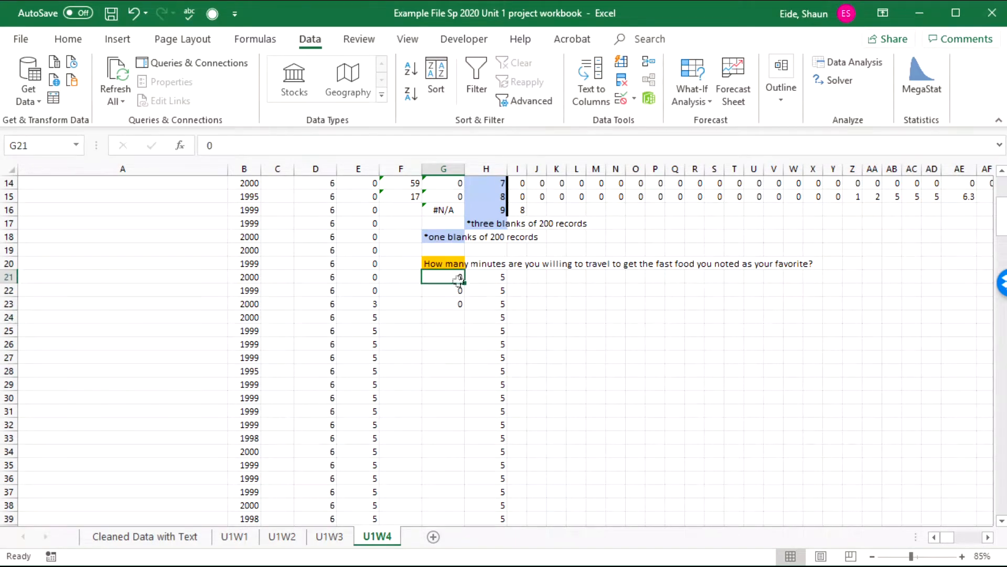
{"action": "left_click_drag", "start_coordinate": [458, 280], "coordinate": [446, 360]}
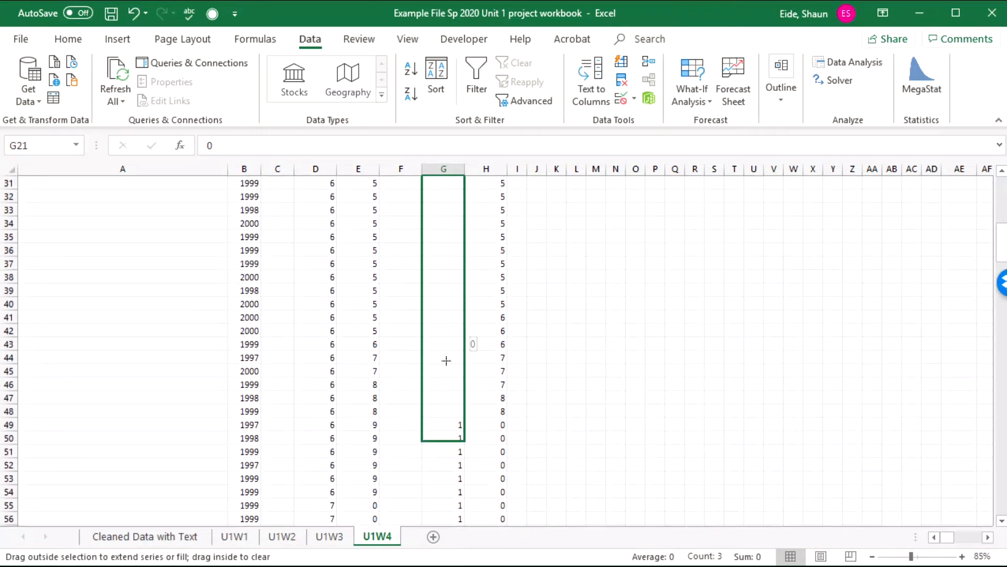
{"action": "left_click_drag", "start_coordinate": [470, 417], "coordinate": [468, 416]}
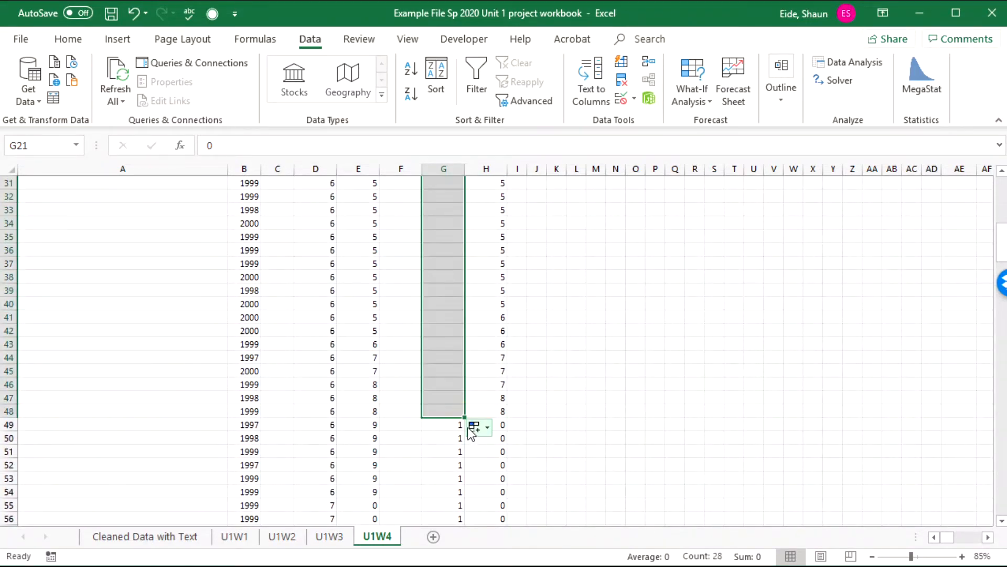
{"action": "scroll", "coordinate": [474, 370], "scroll_direction": "up", "scroll_amount": 6}
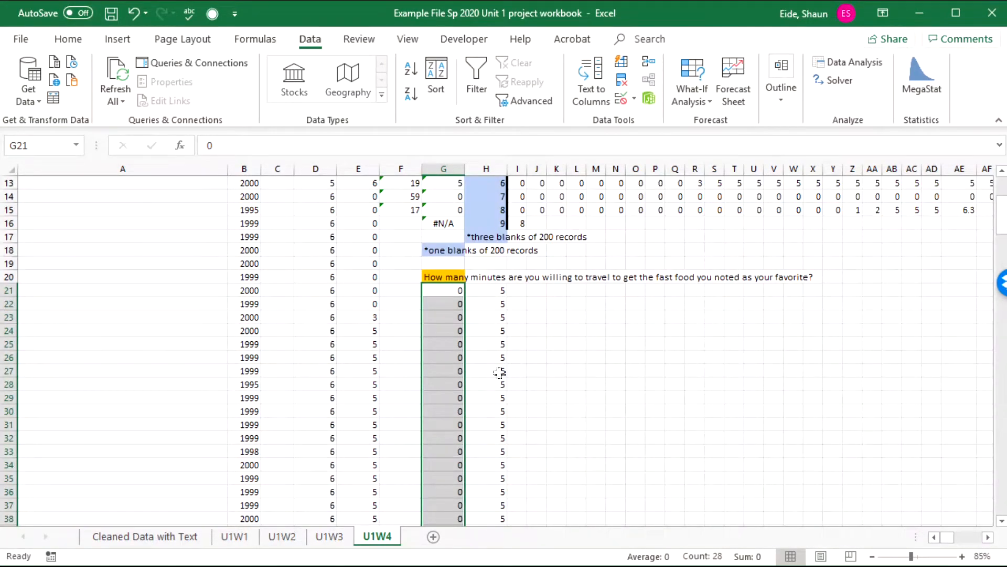
Enter the stems 0 to 5 down M21:M26 for the travel-minutes stem and leaf plot.
{"action": "left_click", "coordinate": [598, 290]}
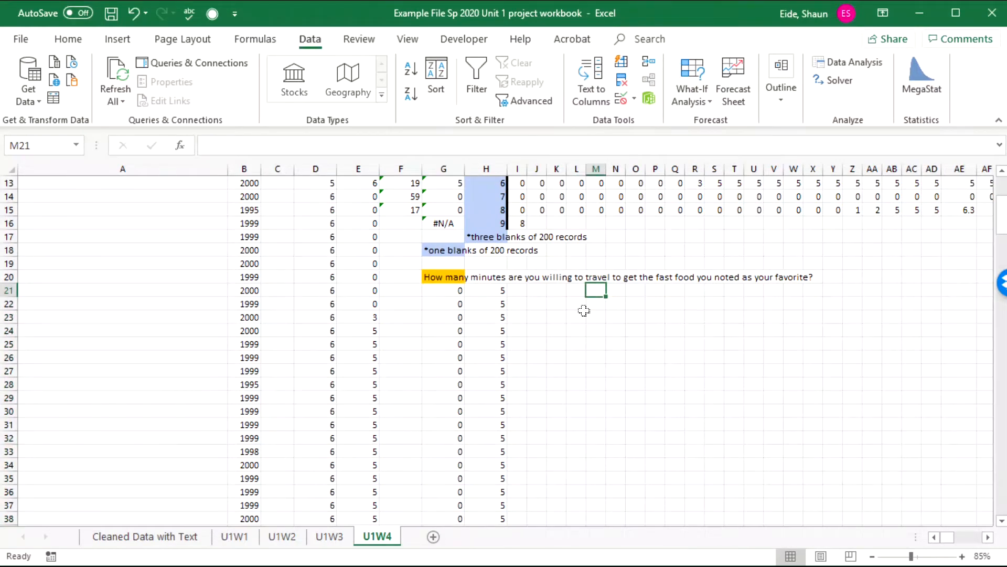
{"action": "type", "text": "0"}
{"action": "key", "text": "Return"}
{"action": "type", "text": "1"}
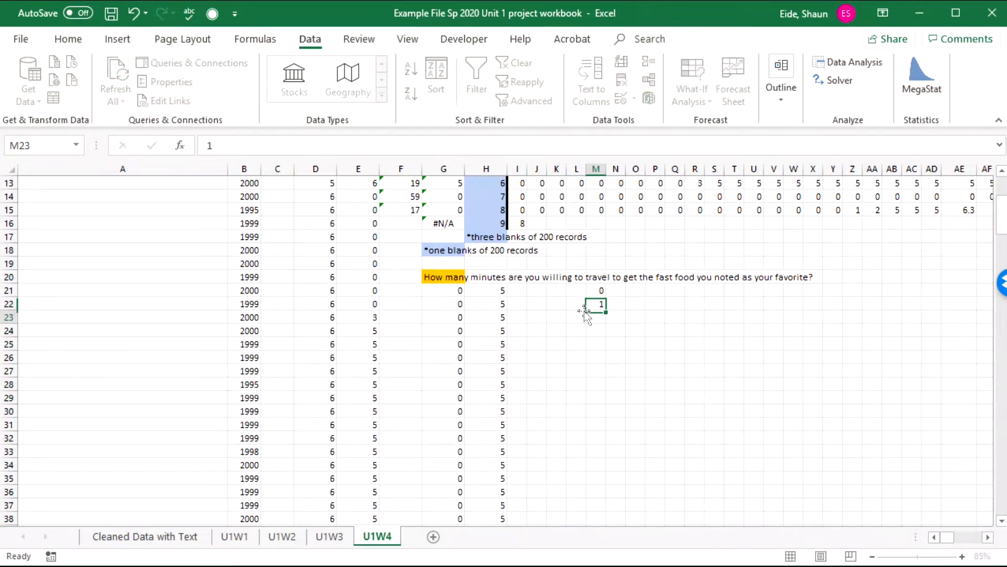
{"action": "key", "text": "Return"}
{"action": "type", "text": "2"}
{"action": "key", "text": "Return"}
{"action": "type", "text": "3"}
{"action": "key", "text": "Return"}
{"action": "type", "text": "4"}
{"action": "key", "text": "Return"}
{"action": "type", "text": "5"}
{"action": "key", "text": "Return"}
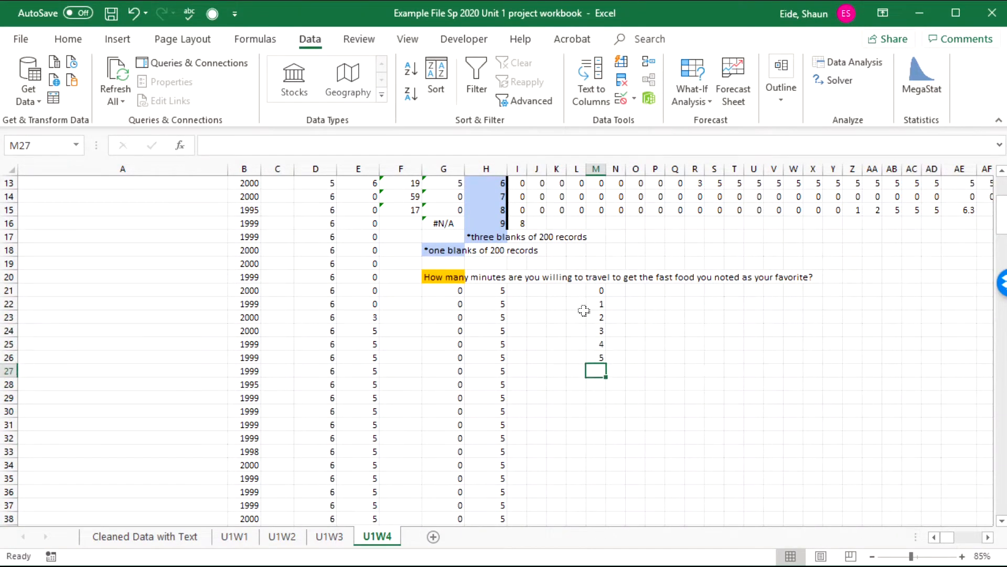
Check the split data down to its last row for the largest stem, and add stem 6 in M27.
{"action": "left_click", "coordinate": [468, 328]}
{"action": "scroll", "coordinate": [460, 474], "scroll_direction": "down", "scroll_amount": 20}
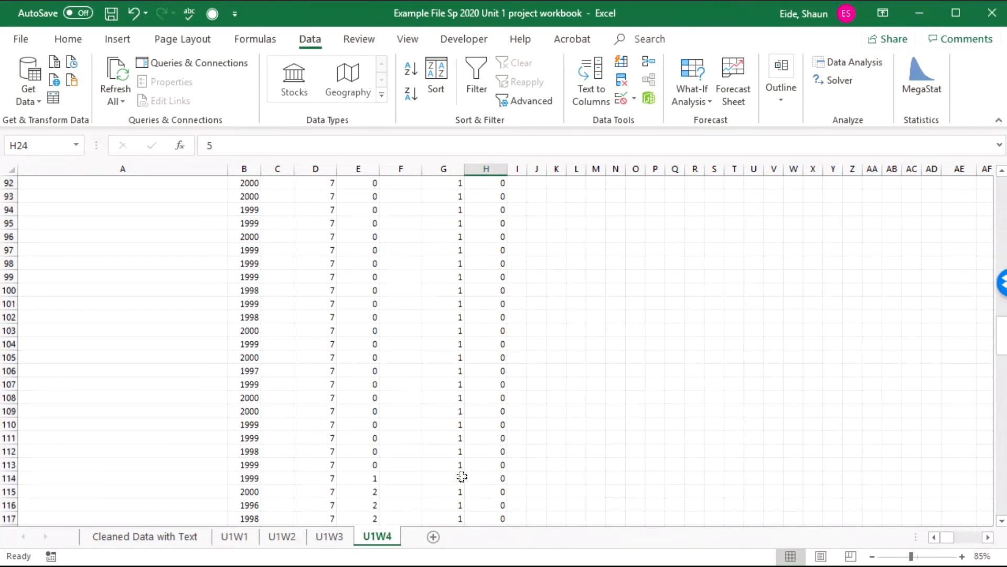
{"action": "scroll", "coordinate": [460, 473], "scroll_direction": "down", "scroll_amount": 20}
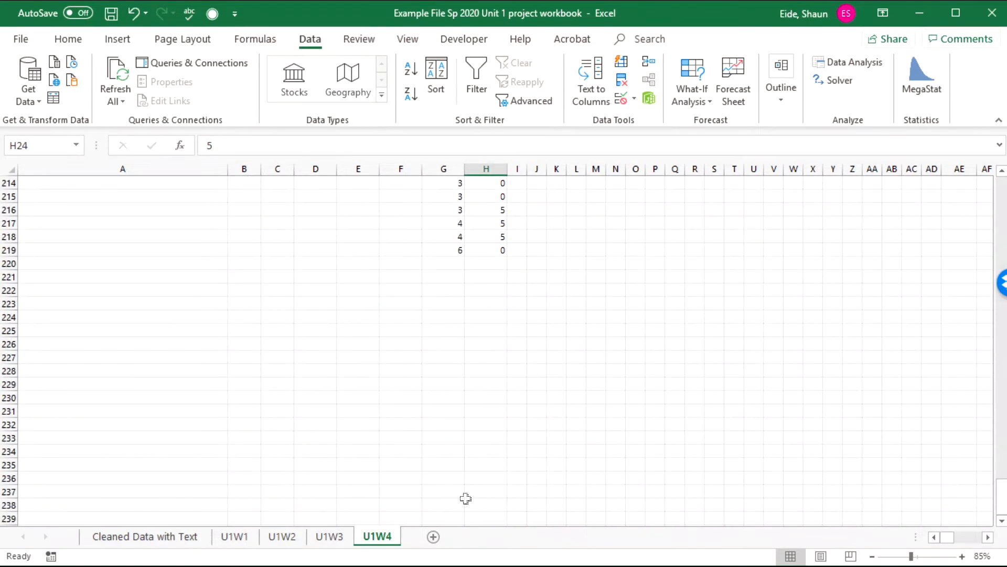
{"action": "scroll", "coordinate": [477, 312], "scroll_direction": "up", "scroll_amount": 20}
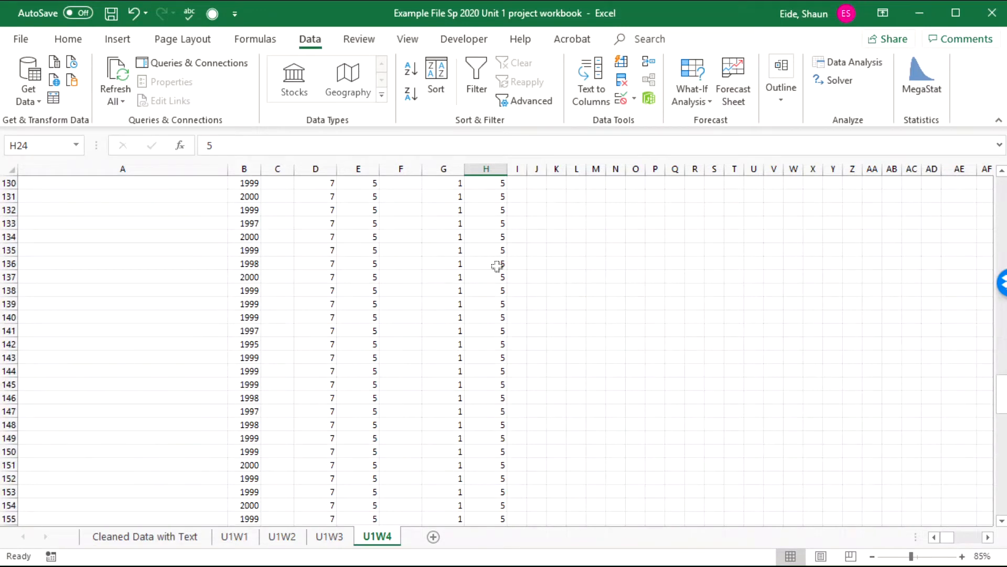
{"action": "scroll", "coordinate": [484, 209], "scroll_direction": "up", "scroll_amount": 20}
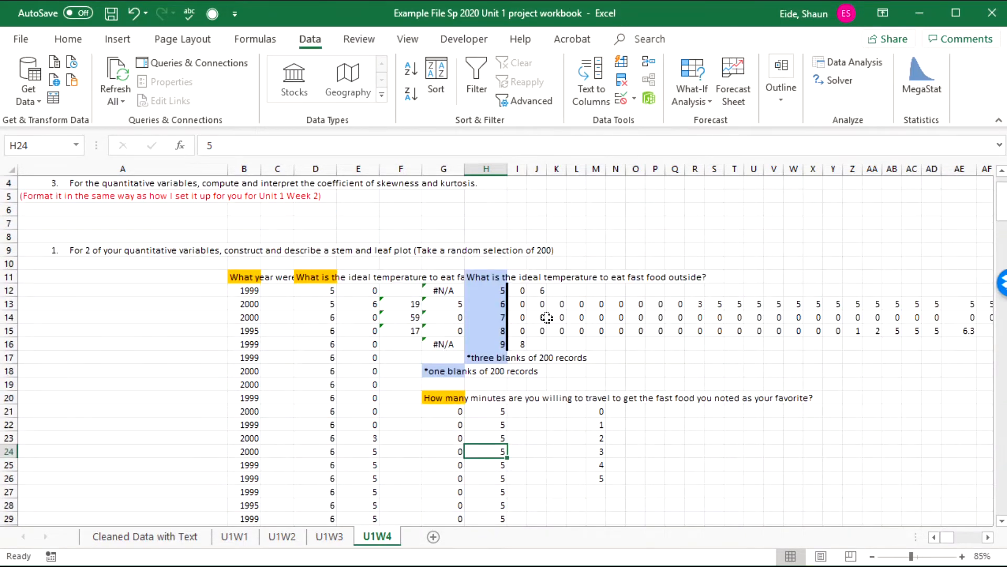
{"action": "left_click", "coordinate": [598, 489]}
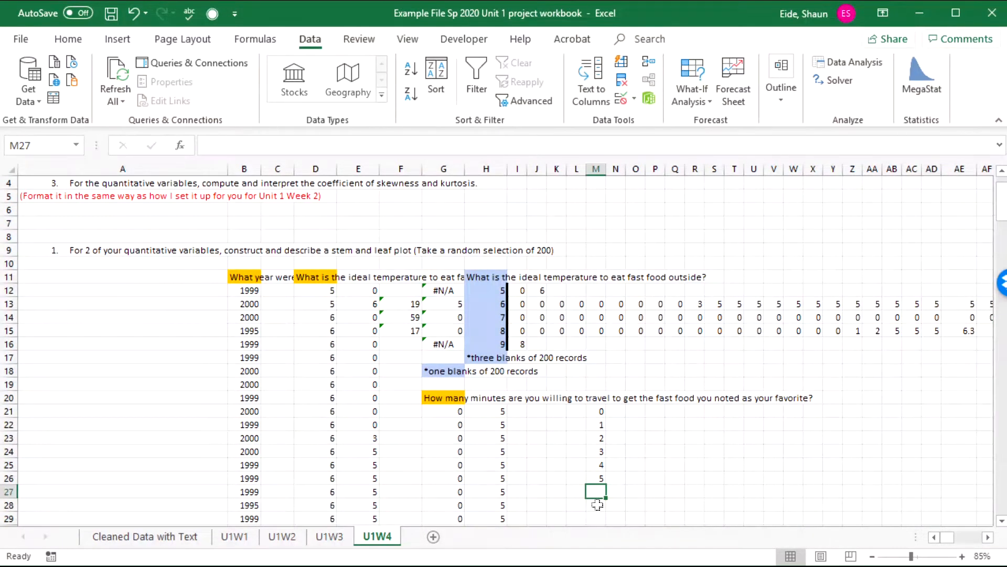
{"action": "type", "text": "6"}
{"action": "left_click", "coordinate": [570, 488]}
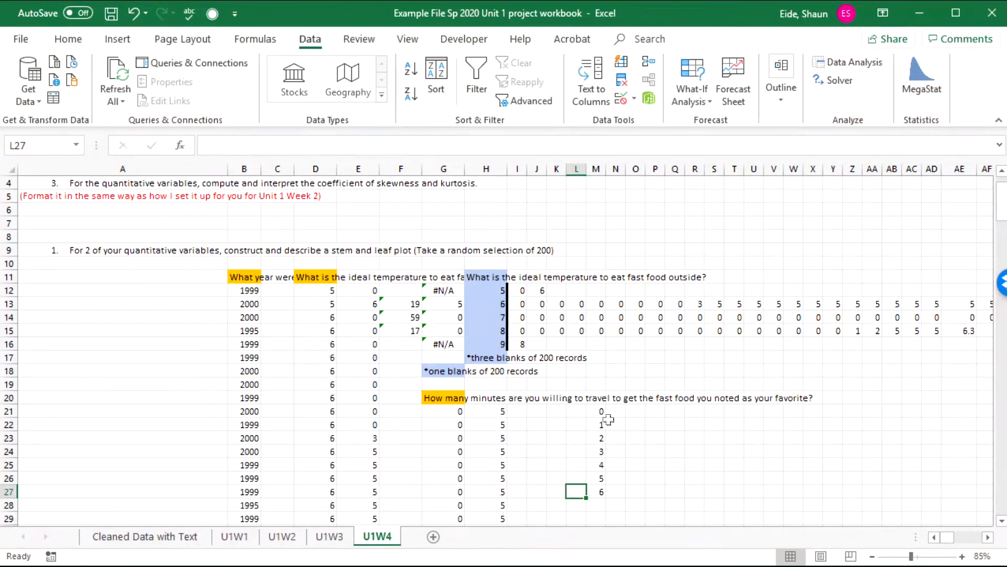
Add a thick border along the right edge of the stem cells M21:M27 in the travel-minutes plot.
{"action": "left_click_drag", "start_coordinate": [502, 412], "coordinate": [496, 504]}
{"action": "left_click_drag", "start_coordinate": [597, 411], "coordinate": [596, 491]}
{"action": "left_click", "coordinate": [68, 39]}
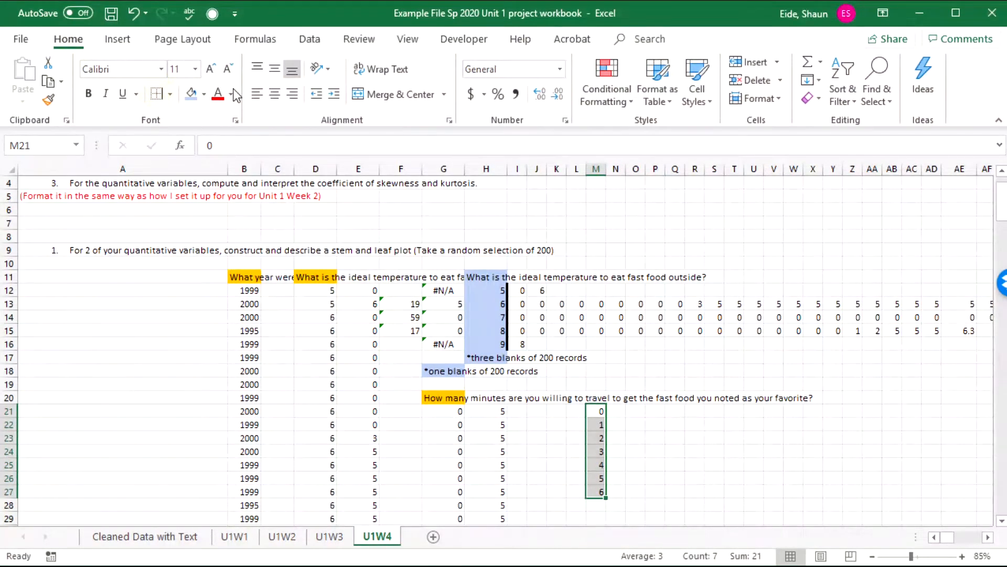
{"action": "left_click", "coordinate": [170, 94]}
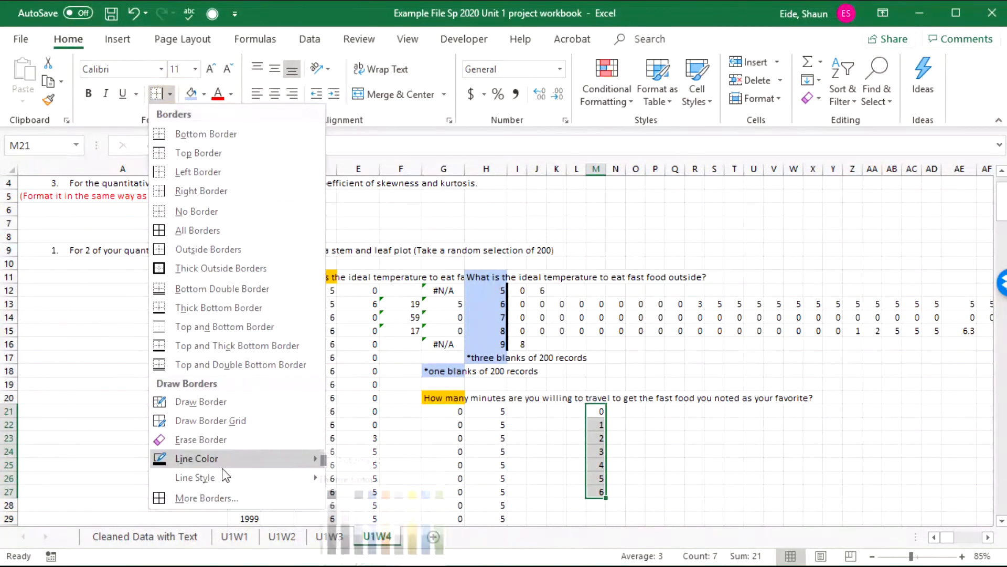
{"action": "mouse_move", "coordinate": [223, 476]}
{"action": "left_click", "coordinate": [370, 551]}
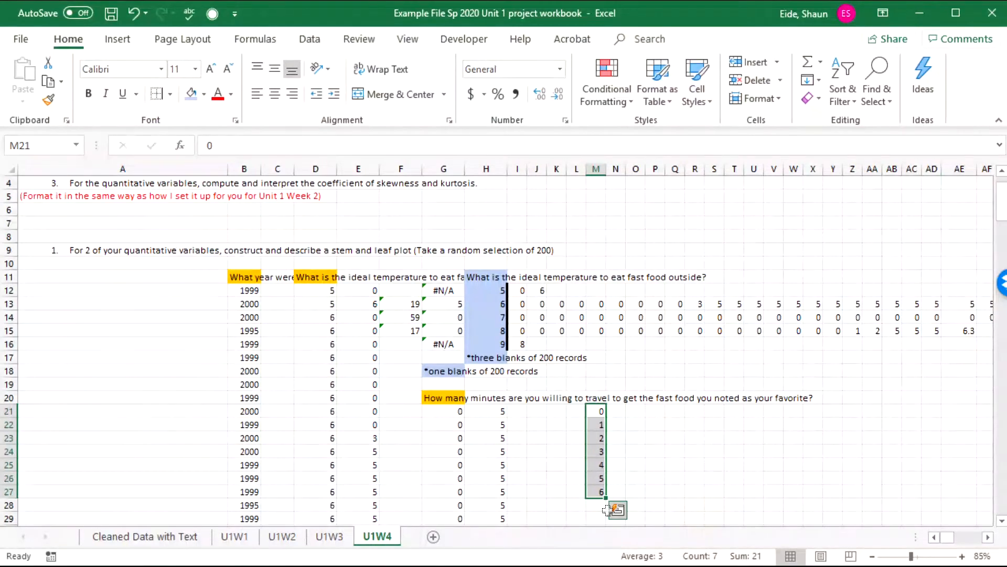
{"action": "double_click", "coordinate": [675, 478]}
{"action": "scroll", "coordinate": [580, 423], "scroll_direction": "down", "scroll_amount": 2}
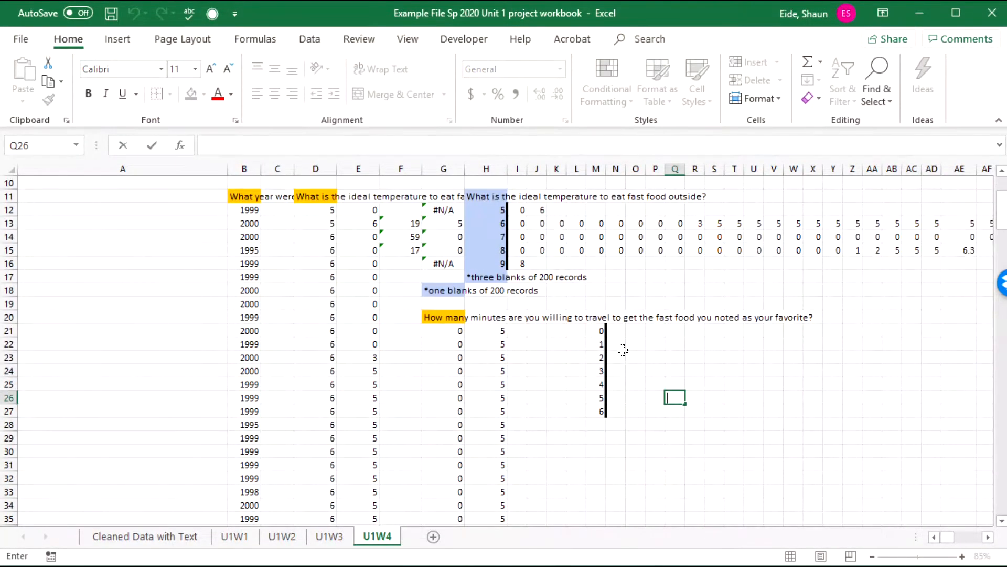
Label the stem column "tens" in M20 and the leaf column "ones" in N20.
{"action": "scroll", "coordinate": [622, 350], "scroll_direction": "down", "scroll_amount": 2}
{"action": "left_click", "coordinate": [595, 236]}
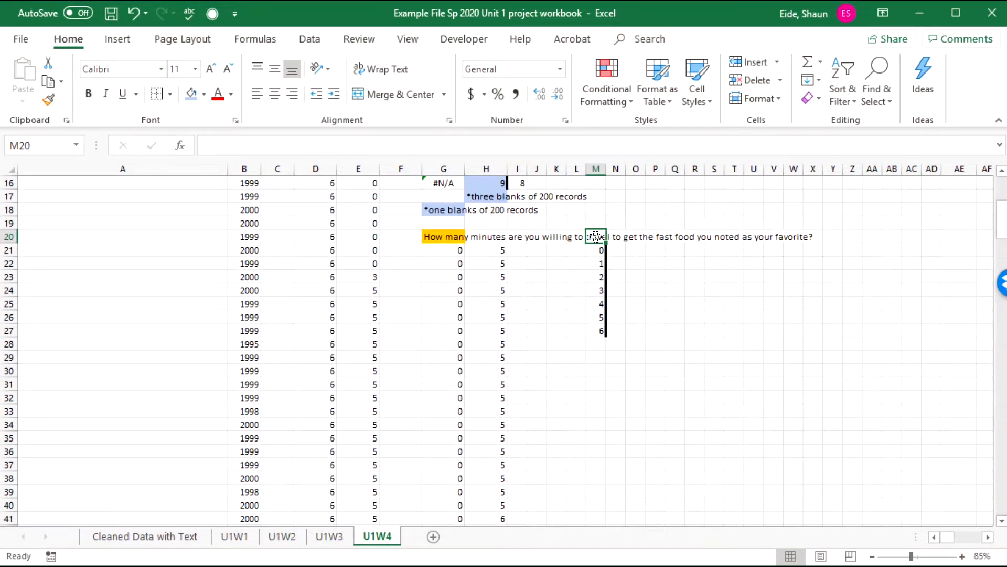
{"action": "key", "text": "Right"}
{"action": "type", "text": "o"}
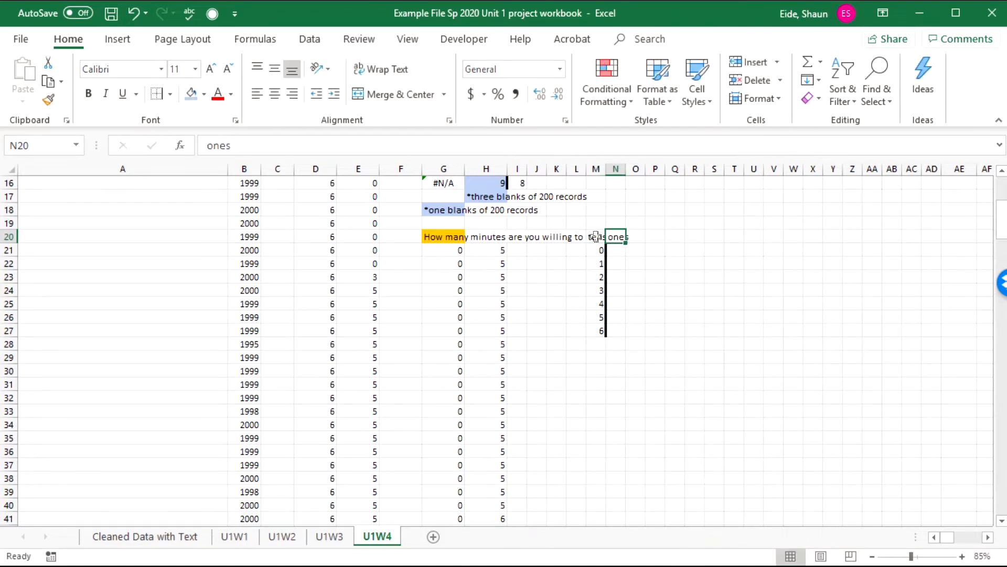
{"action": "key", "text": "Right"}
Copy the stem 0 leaves H21:H48 and paste them transposed along row 21, starting at N21.
{"action": "left_click_drag", "start_coordinate": [491, 256], "coordinate": [499, 504]}
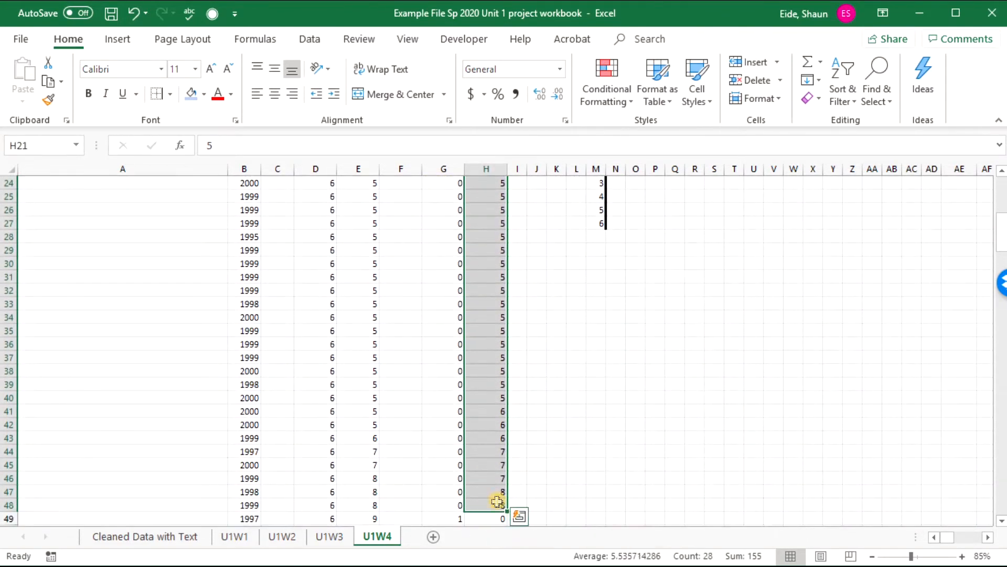
{"action": "key", "text": "ctrl+c"}
{"action": "scroll", "coordinate": [630, 368], "scroll_direction": "up", "scroll_amount": 5}
{"action": "left_click", "coordinate": [616, 345]}
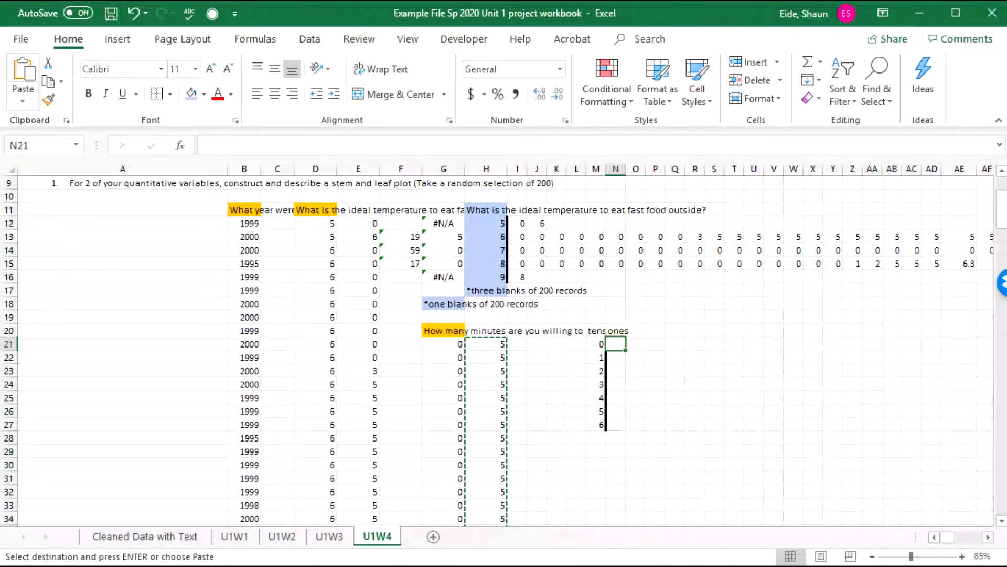
{"action": "left_click", "coordinate": [23, 96]}
{"action": "left_click", "coordinate": [68, 167]}
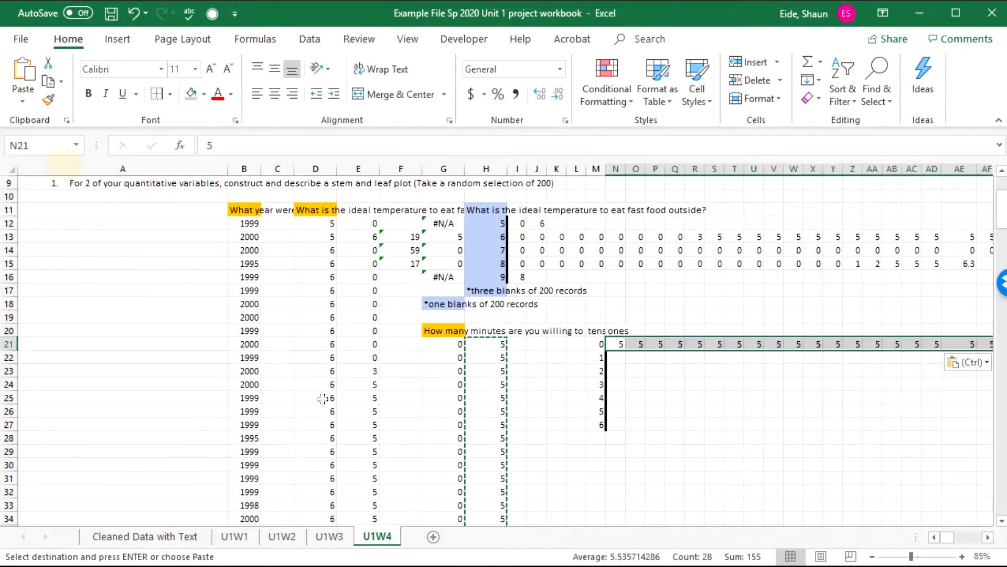
Copy the stem 1 leaves H49:H173 and select N22 as their destination.
{"action": "scroll", "coordinate": [427, 371], "scroll_direction": "down", "scroll_amount": 10}
{"action": "left_click_drag", "start_coordinate": [477, 318], "coordinate": [493, 455]}
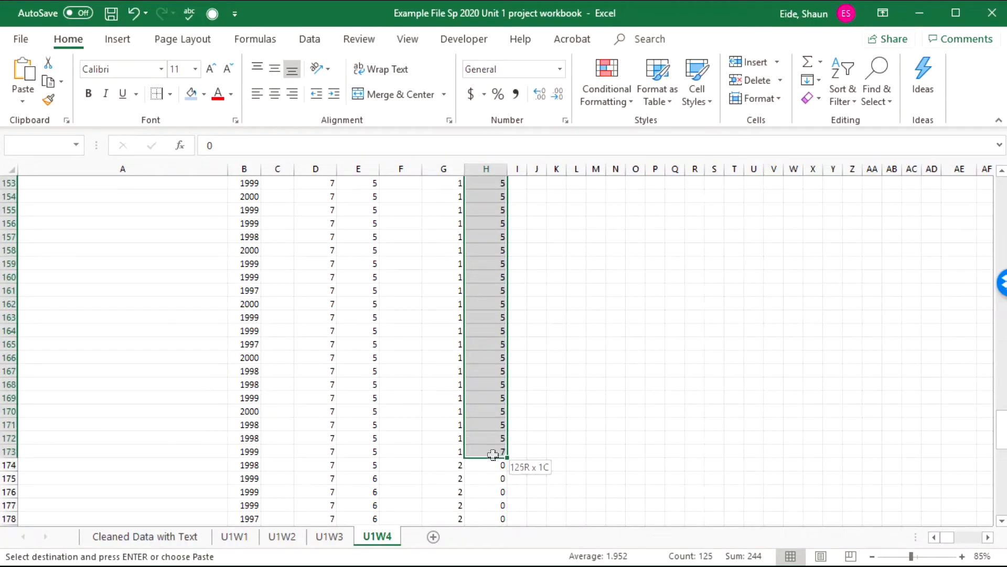
{"action": "key", "text": "ctrl+c"}
{"action": "scroll", "coordinate": [640, 335], "scroll_direction": "up", "scroll_amount": 20}
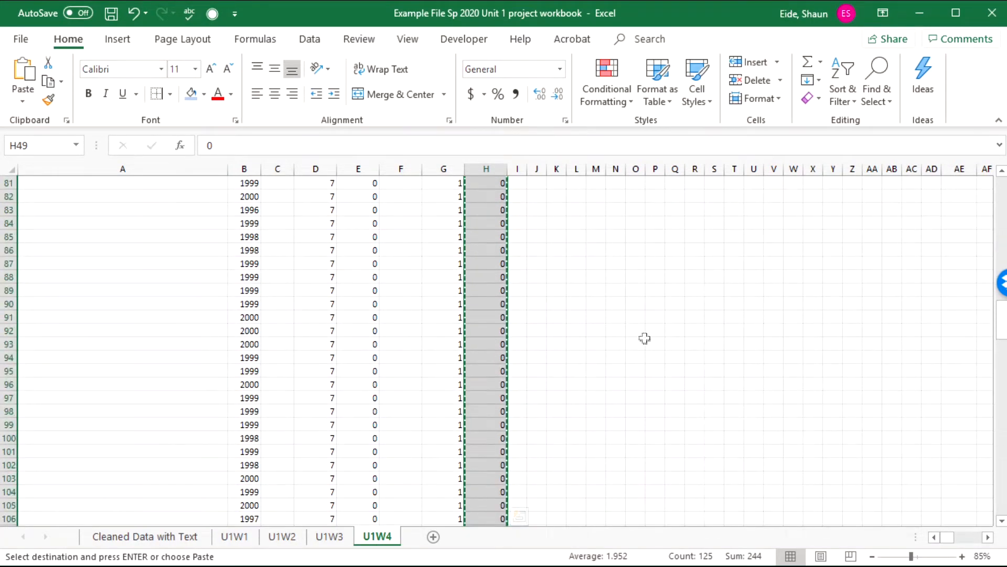
{"action": "scroll", "coordinate": [649, 339], "scroll_direction": "up", "scroll_amount": 15}
{"action": "left_click", "coordinate": [620, 317]}
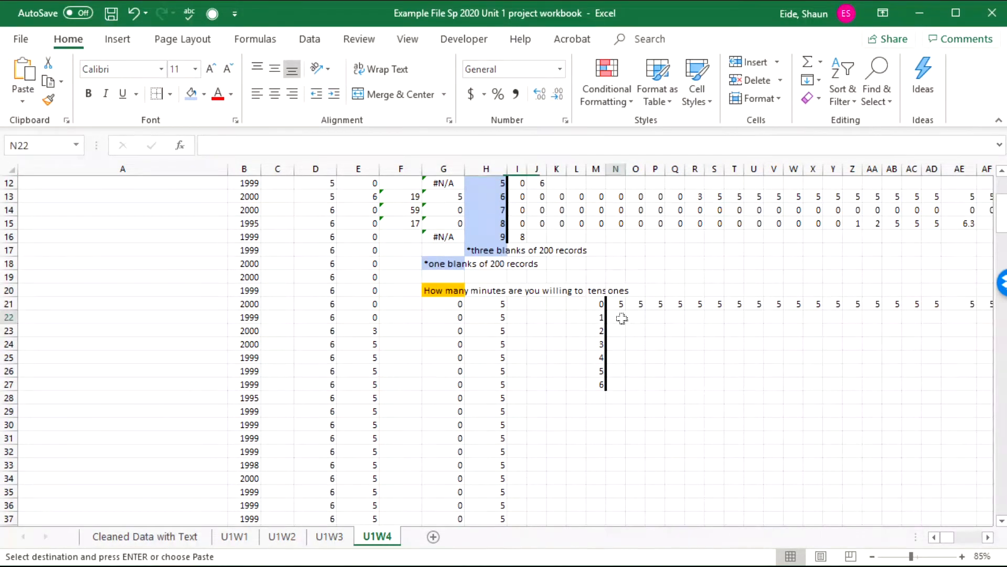
{"action": "key", "text": "ctrl+shift+Down"}
{"action": "key", "text": "ctrl+v"}
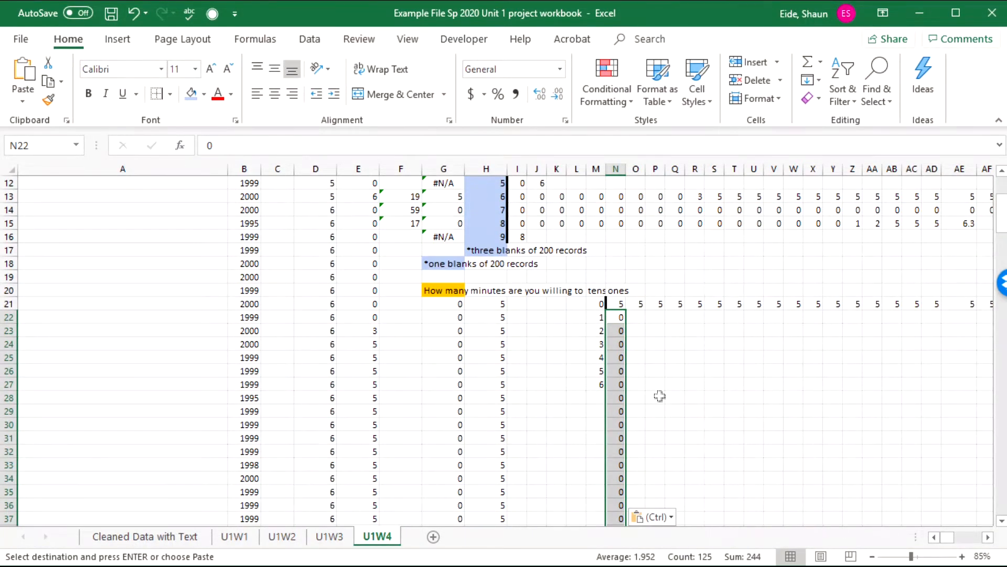
{"action": "key", "text": "ctrl+z"}
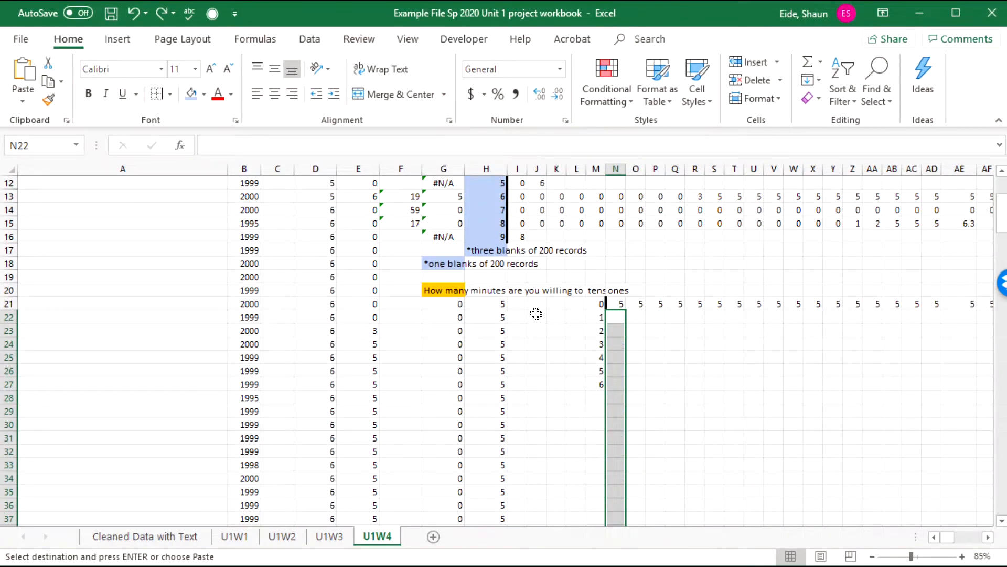
Paste the copied stem 1 leaves transposed along row 22, starting at N22.
{"action": "left_click", "coordinate": [610, 321]}
{"action": "left_click", "coordinate": [38, 97]}
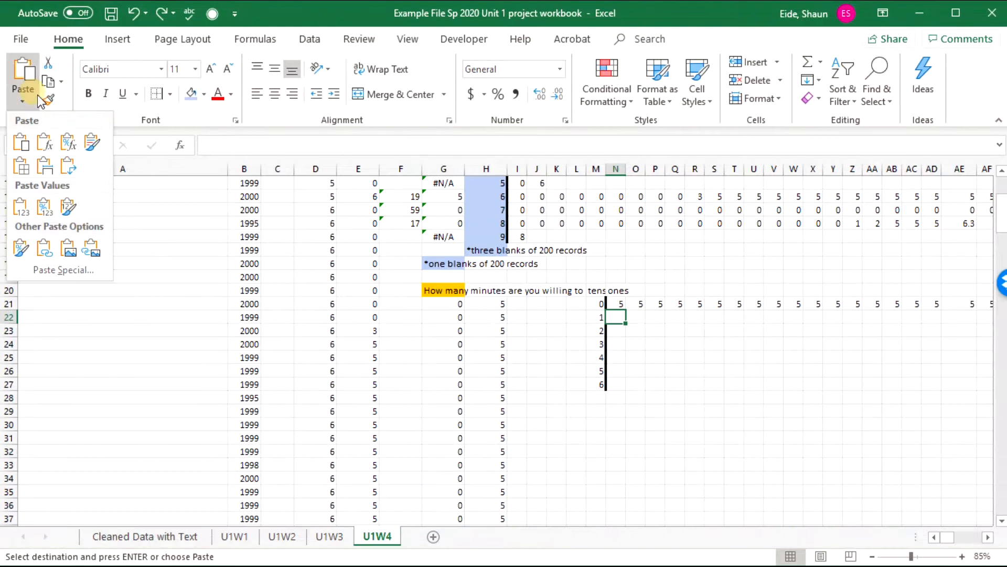
{"action": "left_click", "coordinate": [67, 166]}
Copy the stem 2 leaves H174:H204 and paste them transposed along row 23, starting at N23.
{"action": "scroll", "coordinate": [280, 317], "scroll_direction": "down", "scroll_amount": 20}
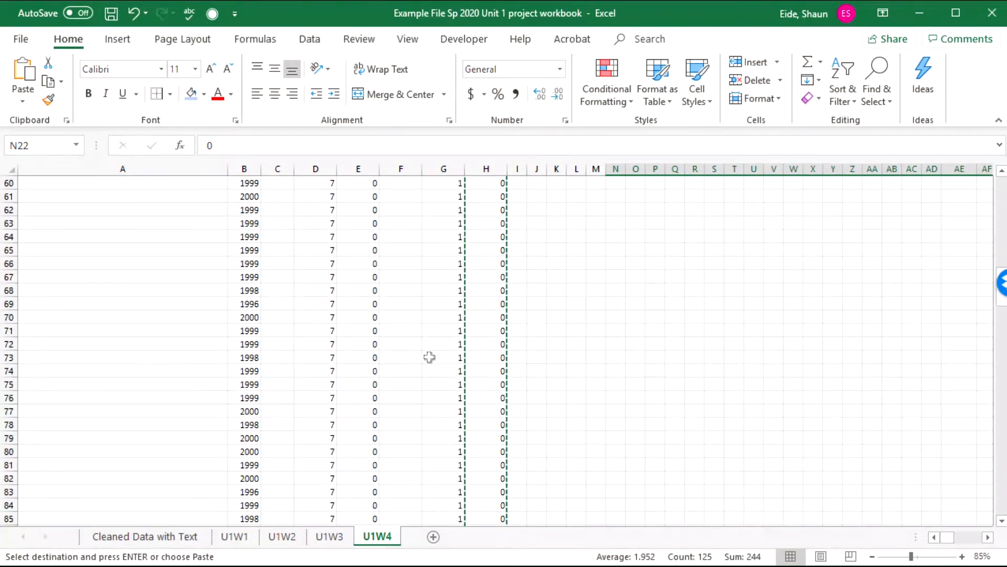
{"action": "scroll", "coordinate": [467, 403], "scroll_direction": "down", "scroll_amount": 15}
{"action": "scroll", "coordinate": [483, 409], "scroll_direction": "up", "scroll_amount": 7}
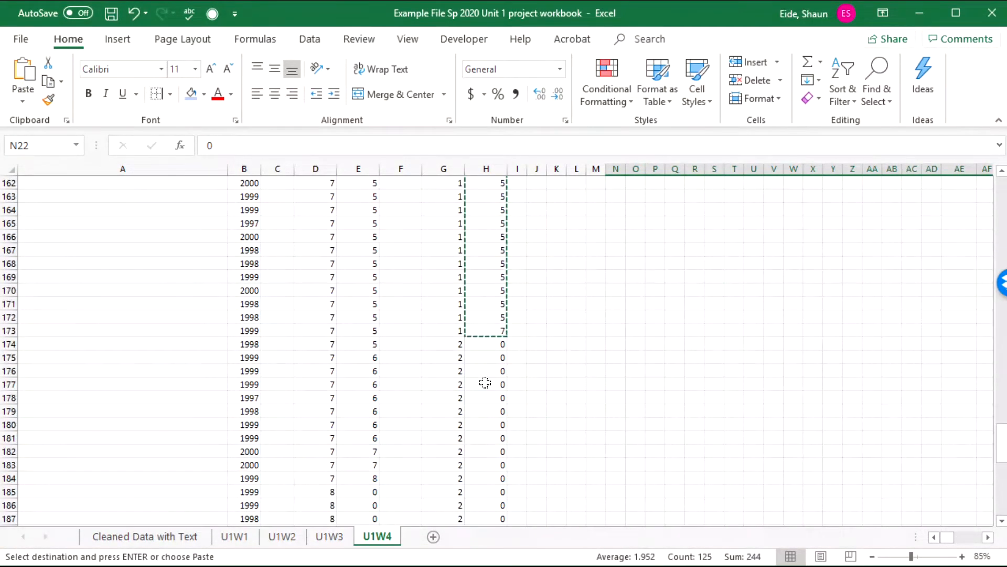
{"action": "left_click_drag", "start_coordinate": [483, 317], "coordinate": [492, 401]}
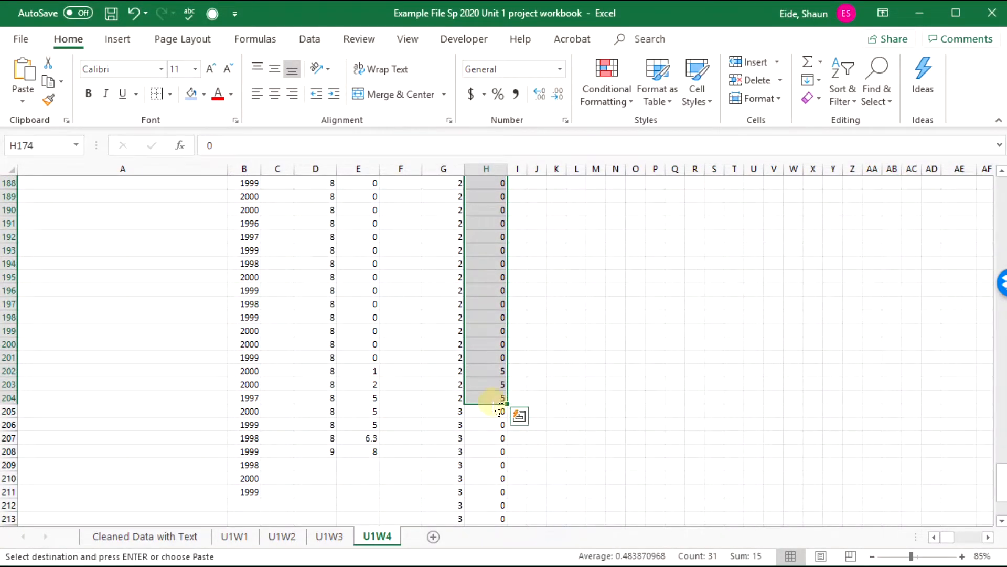
{"action": "scroll", "coordinate": [589, 399], "scroll_direction": "up", "scroll_amount": 20}
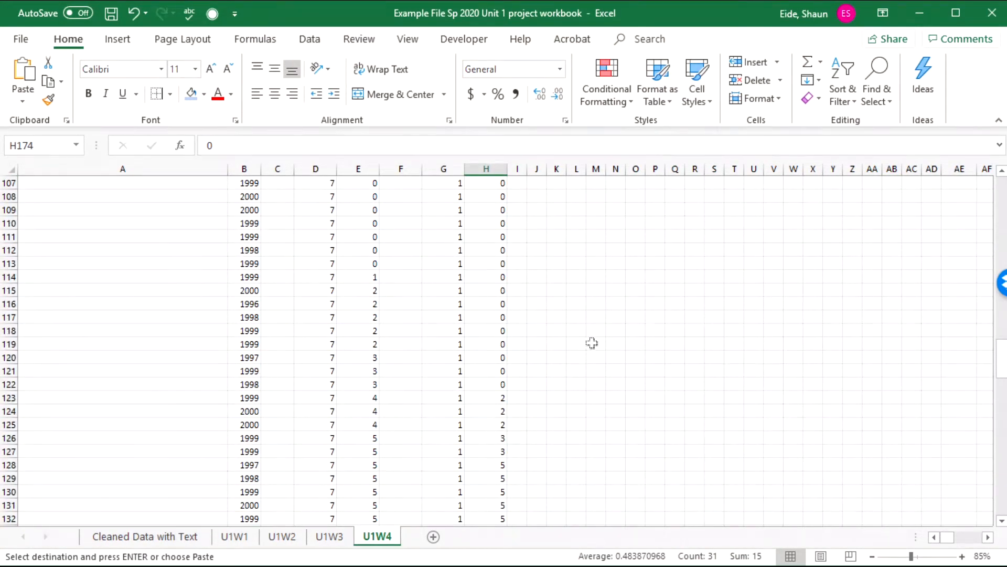
{"action": "scroll", "coordinate": [579, 315], "scroll_direction": "up", "scroll_amount": 16}
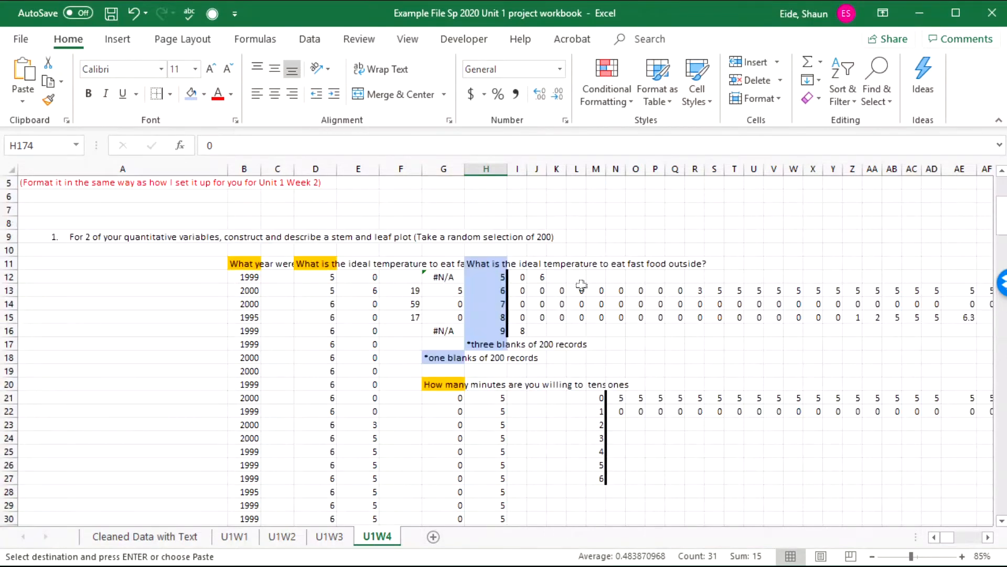
{"action": "left_click", "coordinate": [618, 426]}
{"action": "left_click", "coordinate": [35, 103]}
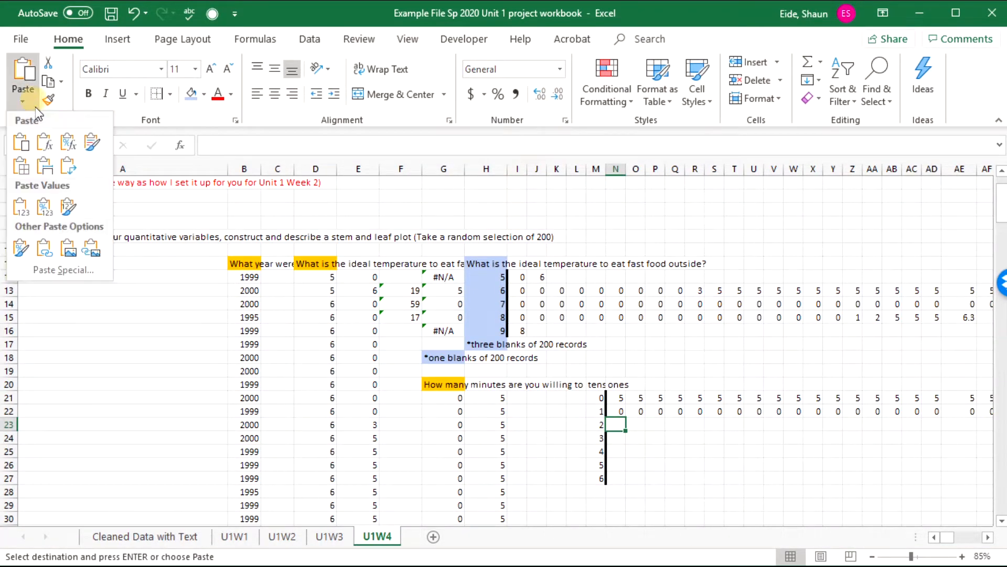
{"action": "left_click", "coordinate": [69, 166]}
Copy the stem 3 leaves H205:H216 and paste them transposed along row 24, starting at N24.
{"action": "scroll", "coordinate": [424, 381], "scroll_direction": "down", "scroll_amount": 20}
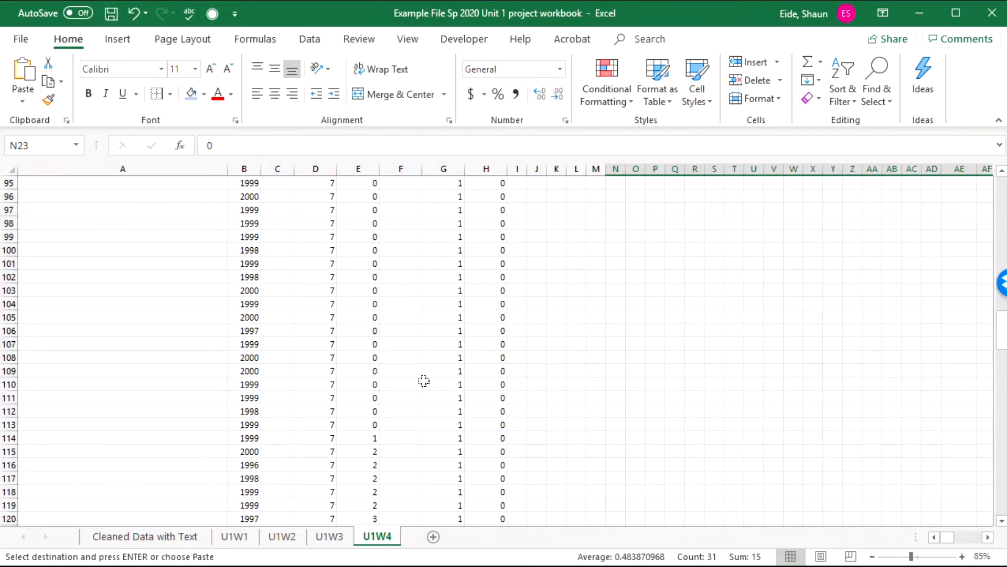
{"action": "scroll", "coordinate": [424, 380], "scroll_direction": "down", "scroll_amount": 20}
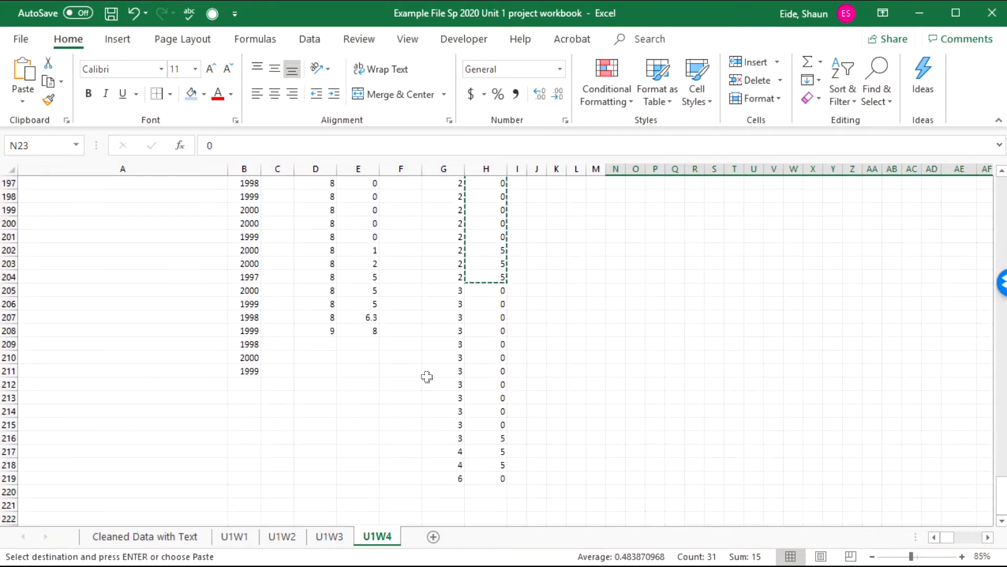
{"action": "scroll", "coordinate": [505, 347], "scroll_direction": "up", "scroll_amount": 1}
{"action": "left_click_drag", "start_coordinate": [496, 329], "coordinate": [480, 475]}
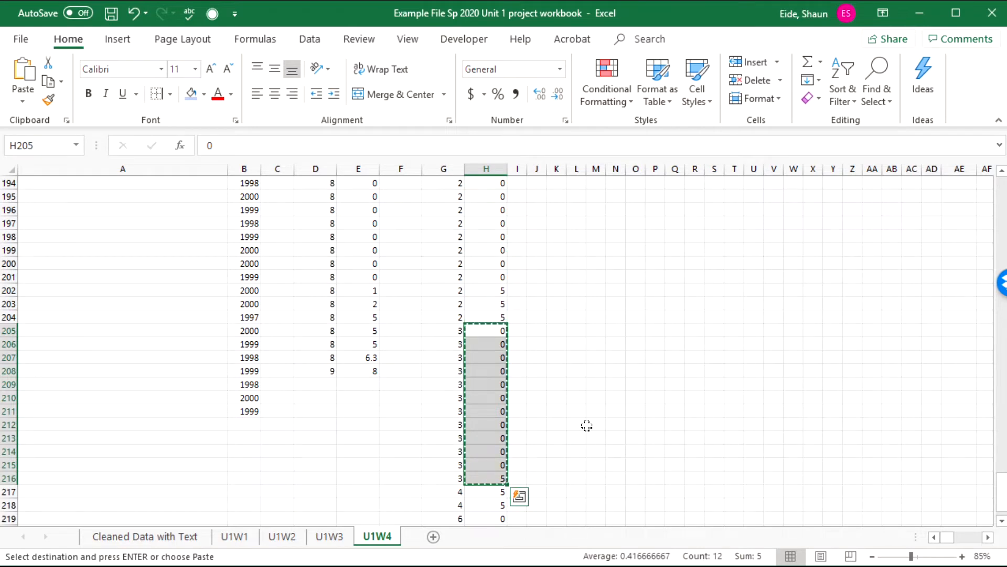
{"action": "scroll", "coordinate": [584, 424], "scroll_direction": "up", "scroll_amount": 20}
{"action": "scroll", "coordinate": [577, 275], "scroll_direction": "up", "scroll_amount": 20}
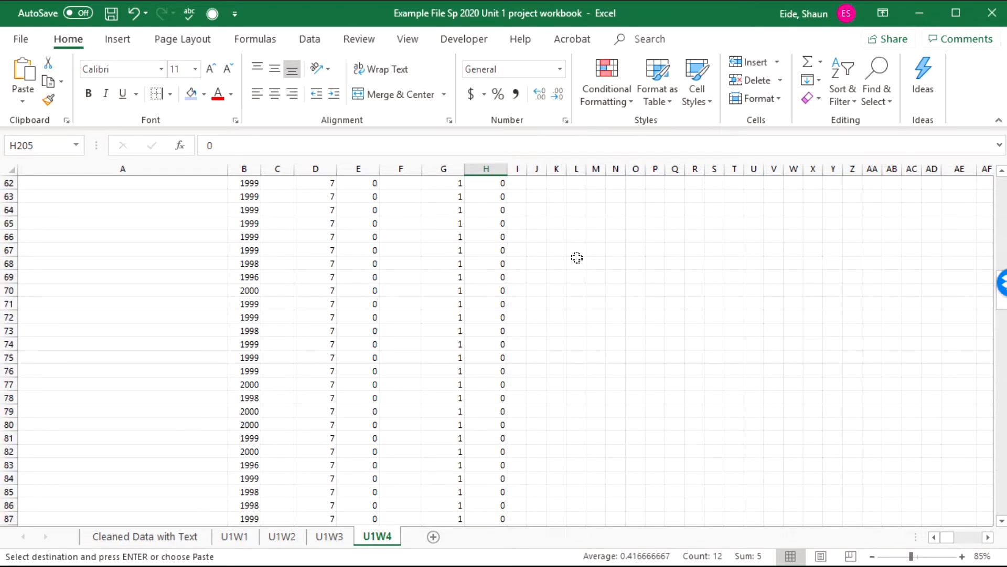
{"action": "scroll", "coordinate": [603, 315], "scroll_direction": "down", "scroll_amount": 1}
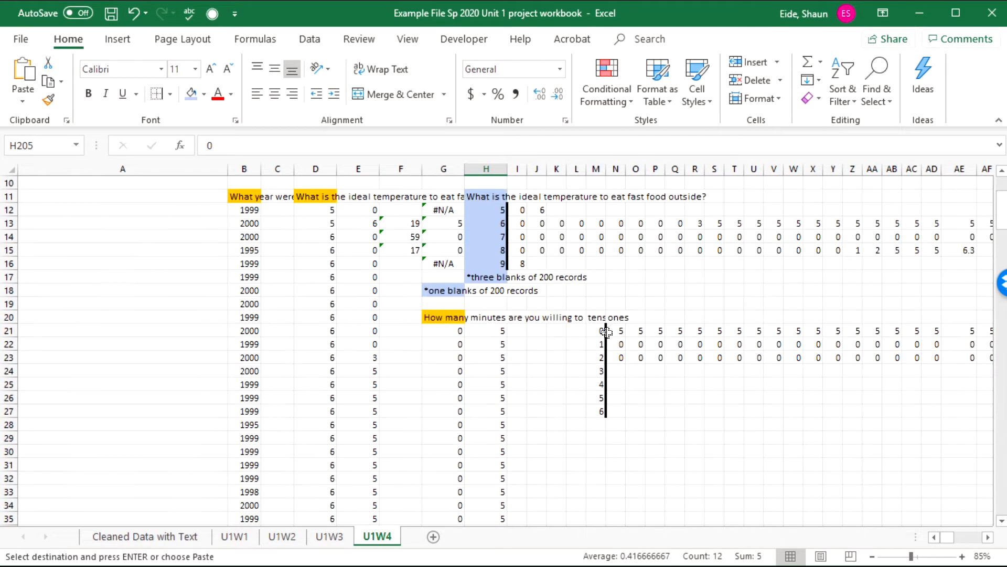
{"action": "left_click", "coordinate": [614, 369]}
{"action": "left_click", "coordinate": [23, 101]}
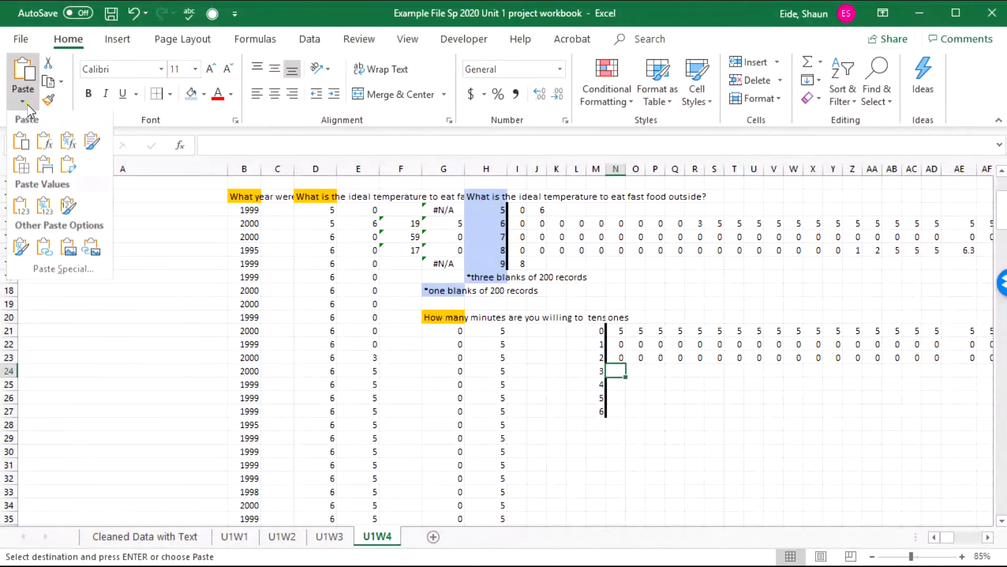
{"action": "left_click", "coordinate": [67, 169]}
Copy the stem 4 leaves H217:H218 and paste them transposed along row 25, starting at N25.
{"action": "scroll", "coordinate": [504, 331], "scroll_direction": "down", "scroll_amount": 20}
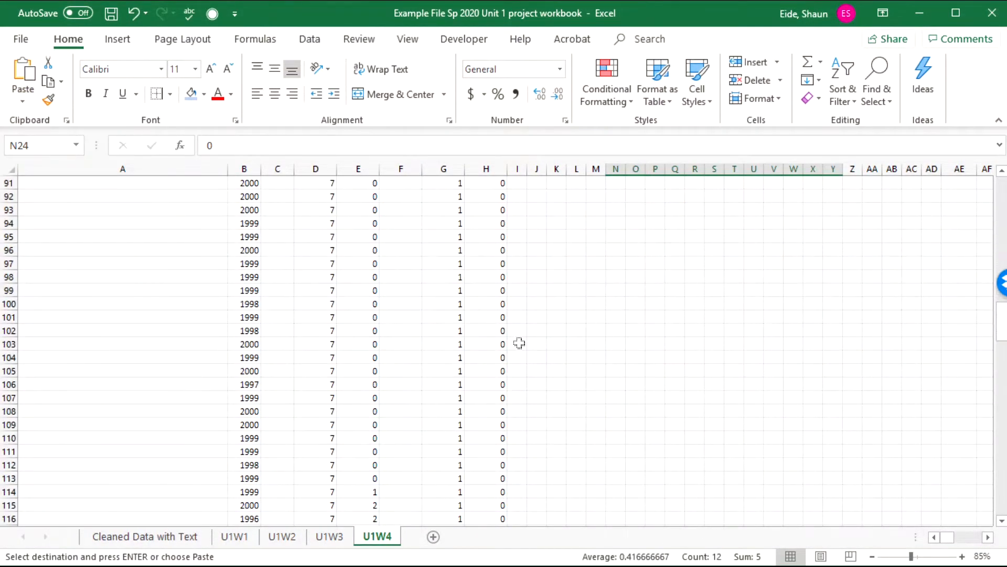
{"action": "scroll", "coordinate": [501, 357], "scroll_direction": "up", "scroll_amount": 1}
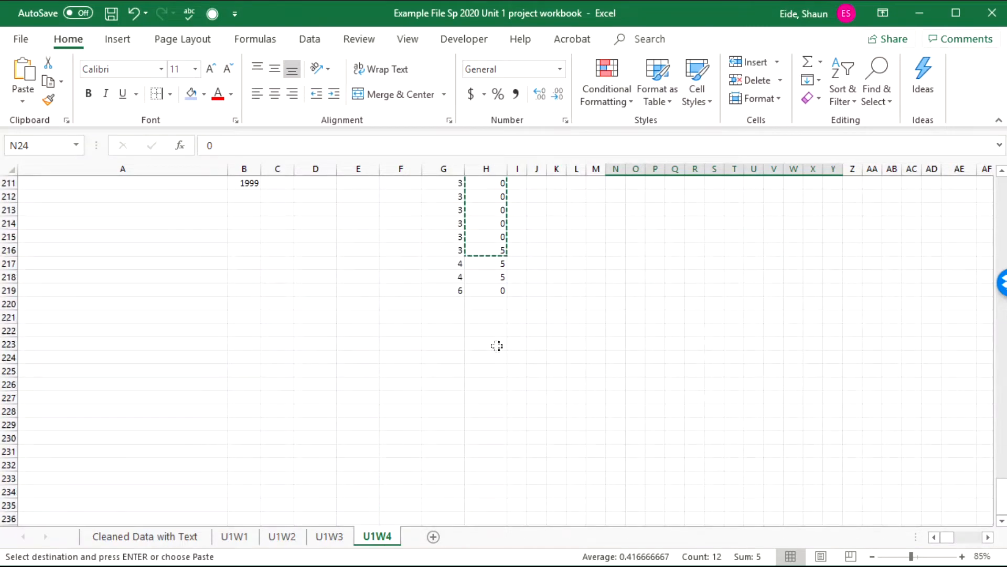
{"action": "left_click_drag", "start_coordinate": [491, 265], "coordinate": [493, 279]}
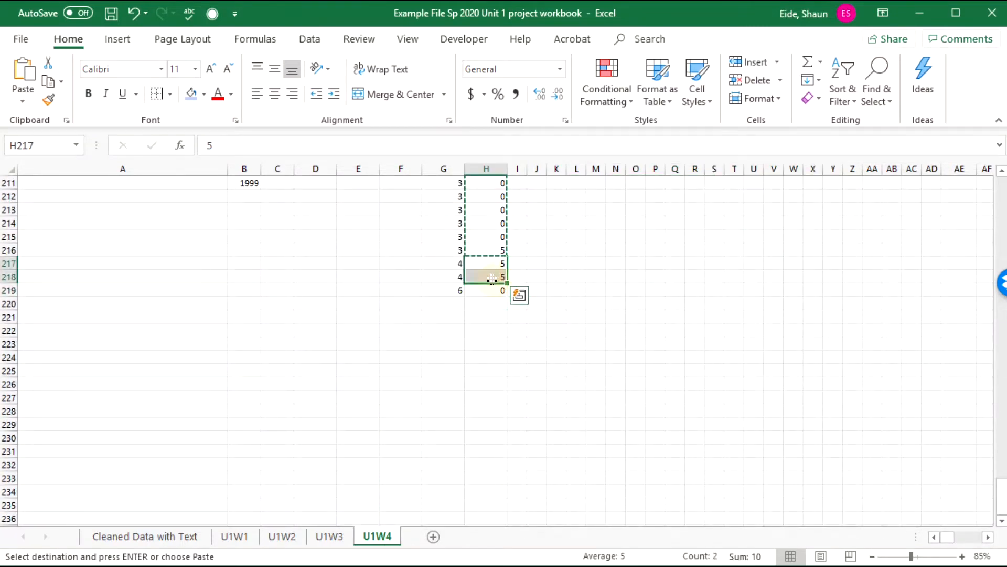
{"action": "scroll", "coordinate": [597, 247], "scroll_direction": "up", "scroll_amount": 17}
{"action": "scroll", "coordinate": [598, 256], "scroll_direction": "up", "scroll_amount": 20}
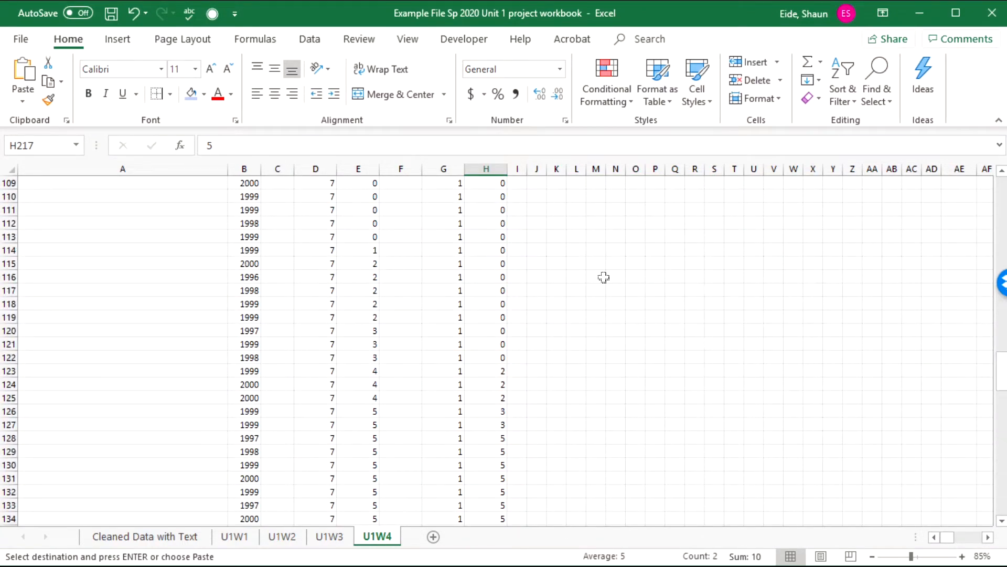
{"action": "scroll", "coordinate": [611, 278], "scroll_direction": "up", "scroll_amount": 8}
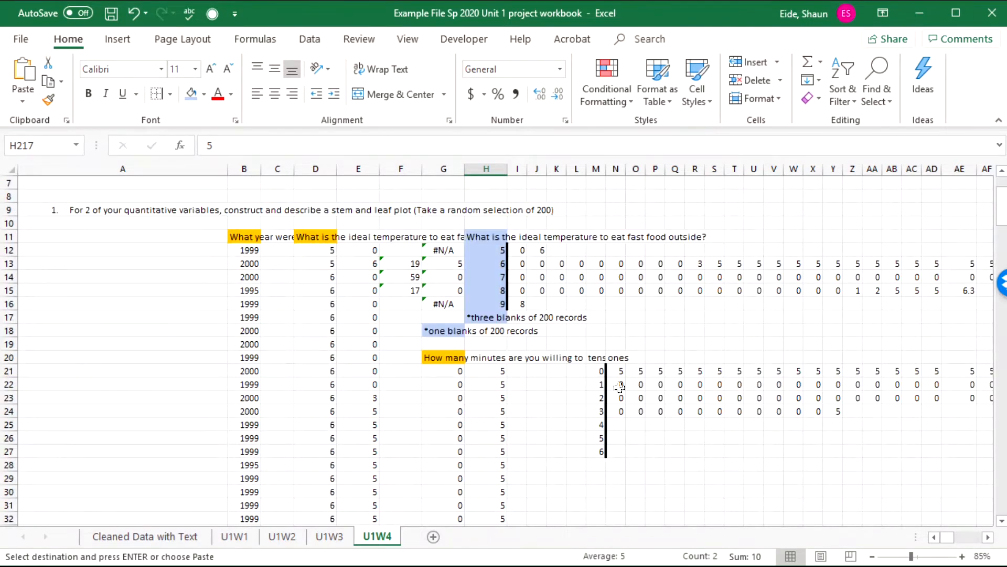
{"action": "left_click", "coordinate": [615, 428]}
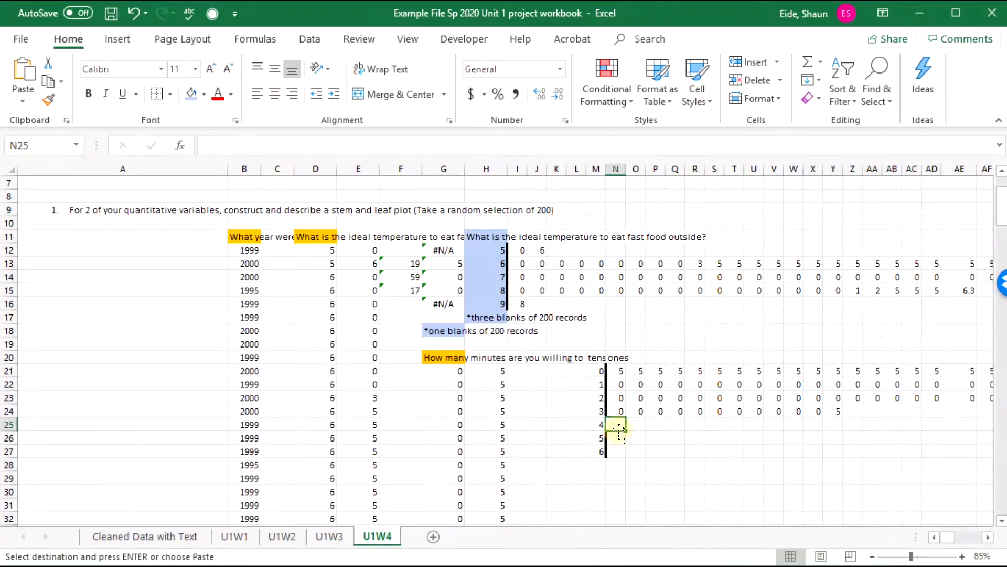
{"action": "left_click", "coordinate": [23, 100]}
{"action": "left_click", "coordinate": [65, 165]}
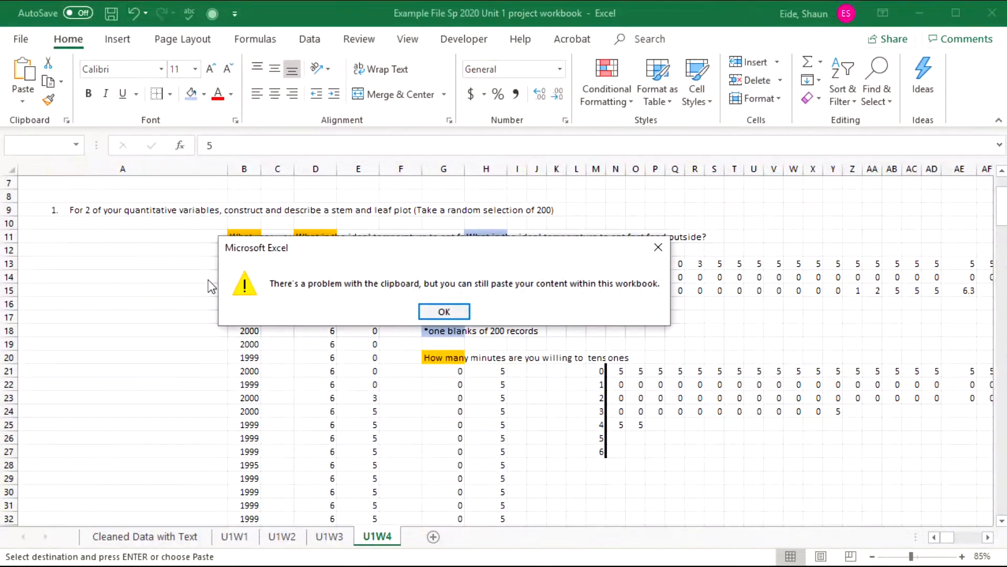
{"action": "left_click", "coordinate": [433, 313]}
{"action": "scroll", "coordinate": [547, 382], "scroll_direction": "down", "scroll_amount": 6}
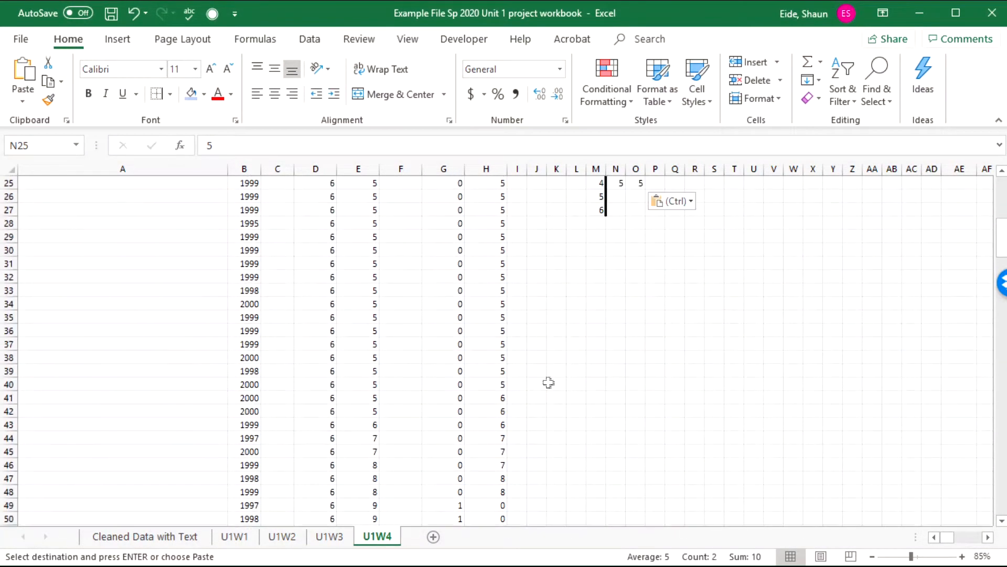
Enter the single stem 6 leaf from H219 as 0 in cell N27 of the travel-minutes plot.
{"action": "scroll", "coordinate": [624, 390], "scroll_direction": "up", "scroll_amount": 4}
{"action": "left_click", "coordinate": [616, 359]}
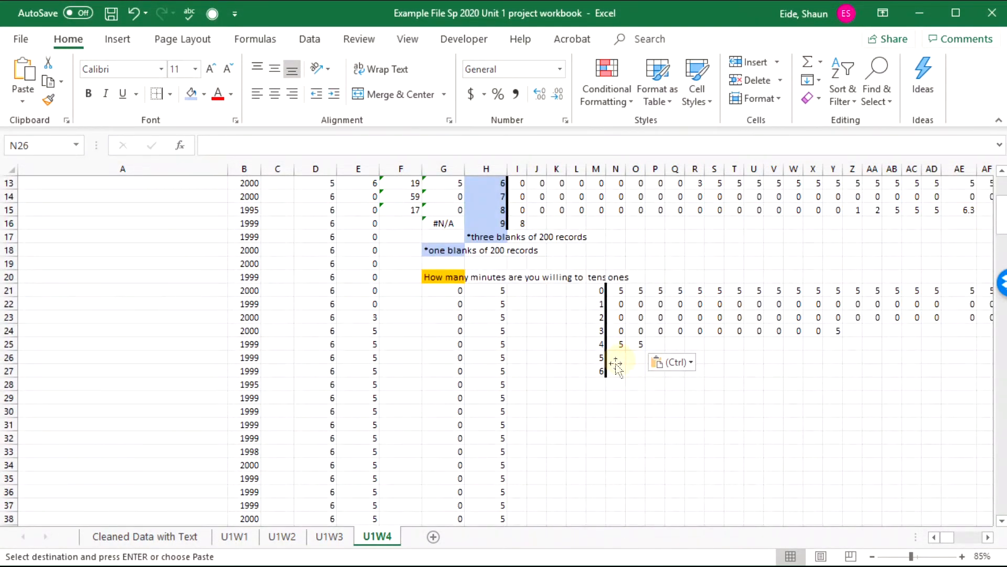
{"action": "scroll", "coordinate": [488, 394], "scroll_direction": "down", "scroll_amount": 18}
{"action": "scroll", "coordinate": [488, 409], "scroll_direction": "down", "scroll_amount": 20}
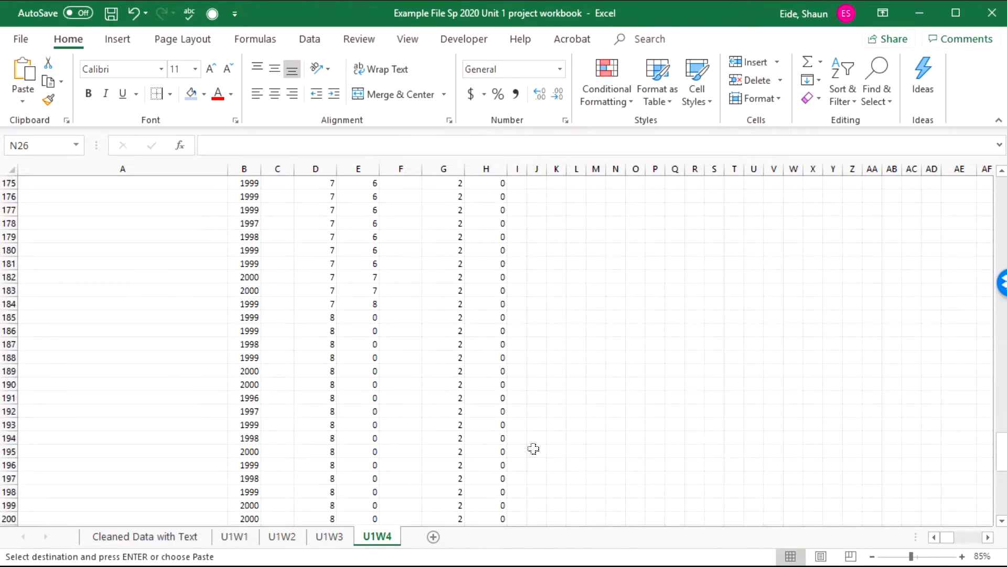
{"action": "left_click", "coordinate": [482, 447]}
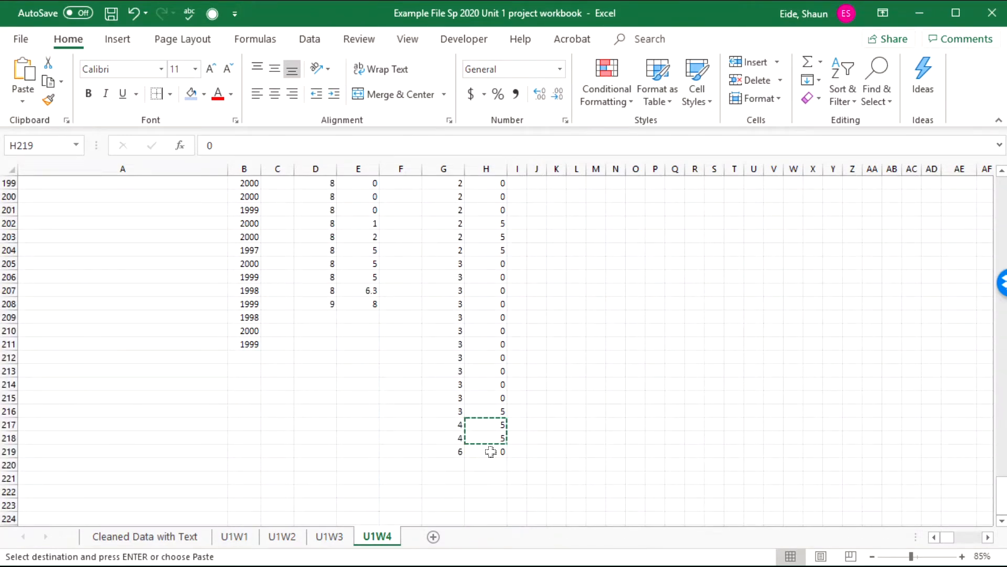
{"action": "double_click", "coordinate": [493, 452]}
{"action": "left_click", "coordinate": [587, 468]}
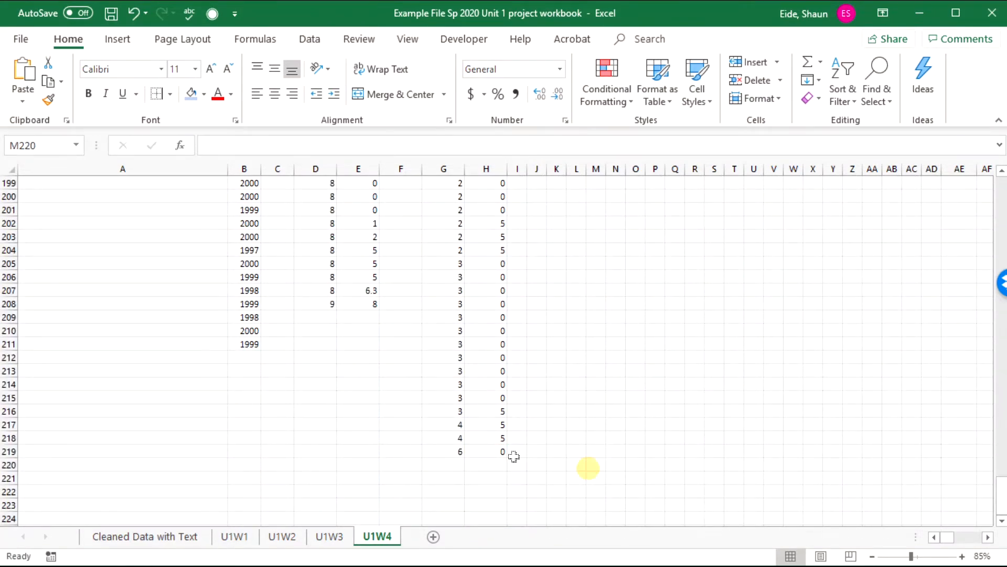
{"action": "left_click", "coordinate": [494, 452]}
{"action": "scroll", "coordinate": [557, 393], "scroll_direction": "up", "scroll_amount": 20}
{"action": "scroll", "coordinate": [547, 380], "scroll_direction": "up", "scroll_amount": 20}
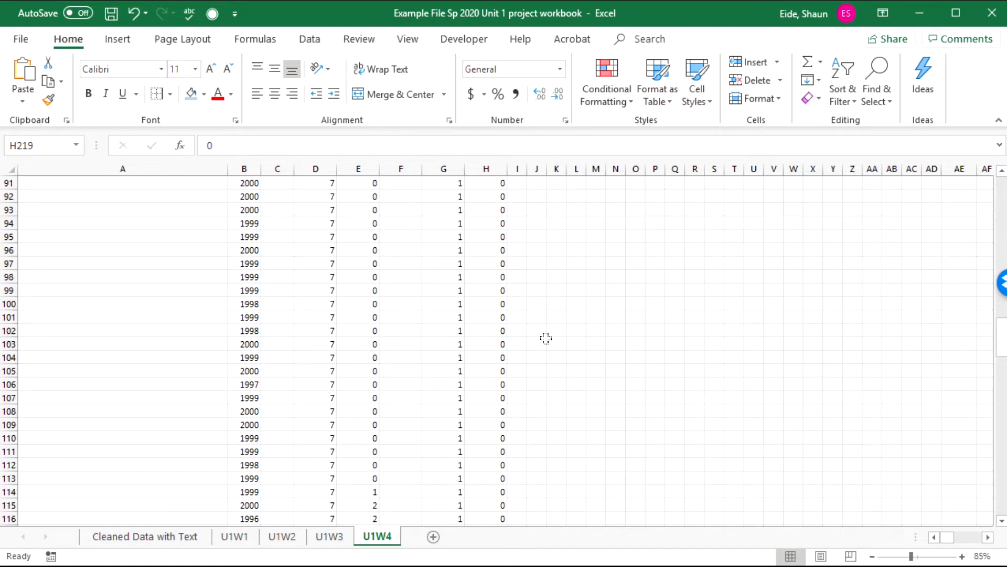
{"action": "left_click", "coordinate": [612, 410]}
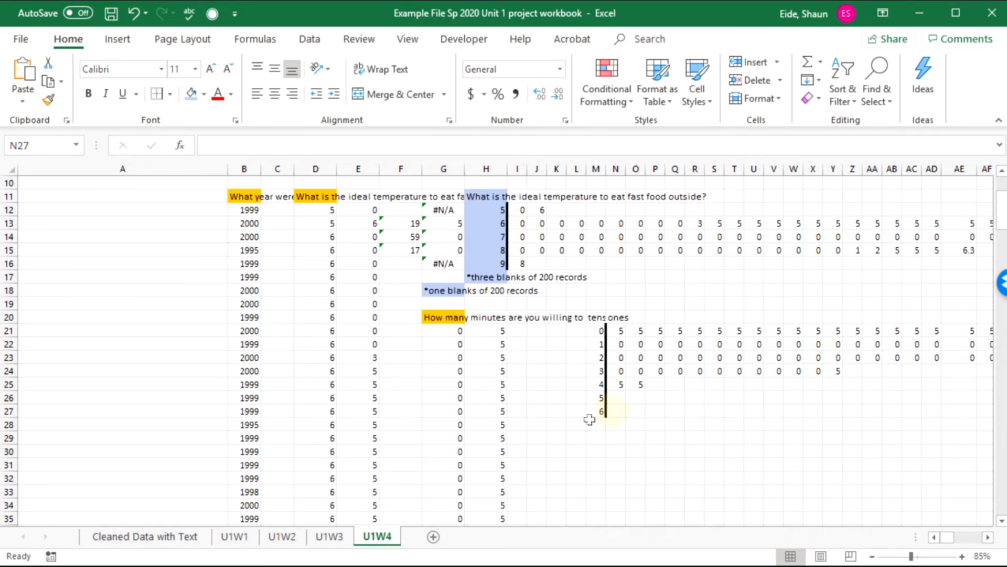
{"action": "type", "text": "0"}
{"action": "left_click", "coordinate": [571, 420]}
Copy the travel-minutes question from G20 and paste it into M19 as the plot's title.
{"action": "left_click", "coordinate": [429, 317]}
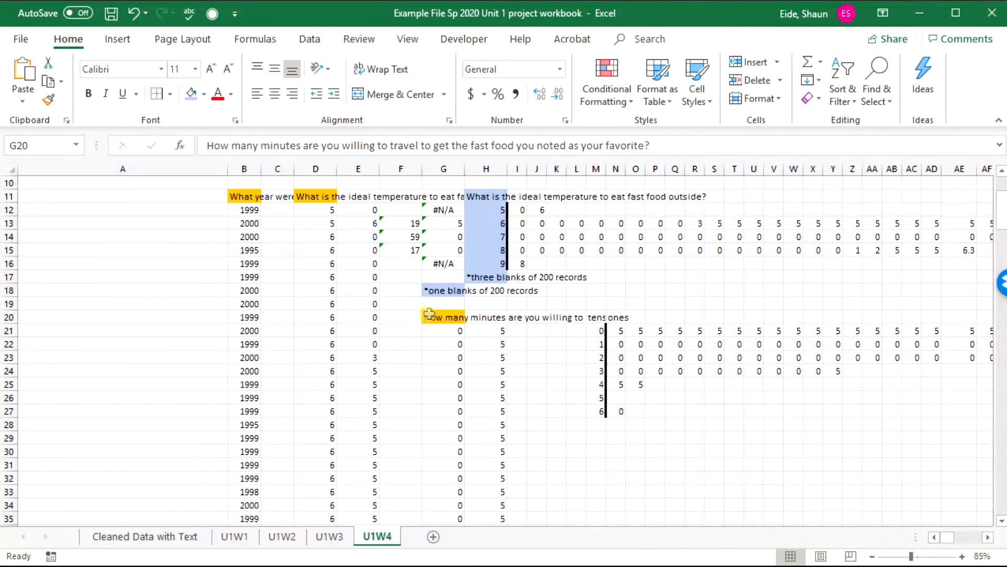
{"action": "key", "text": "ctrl+c"}
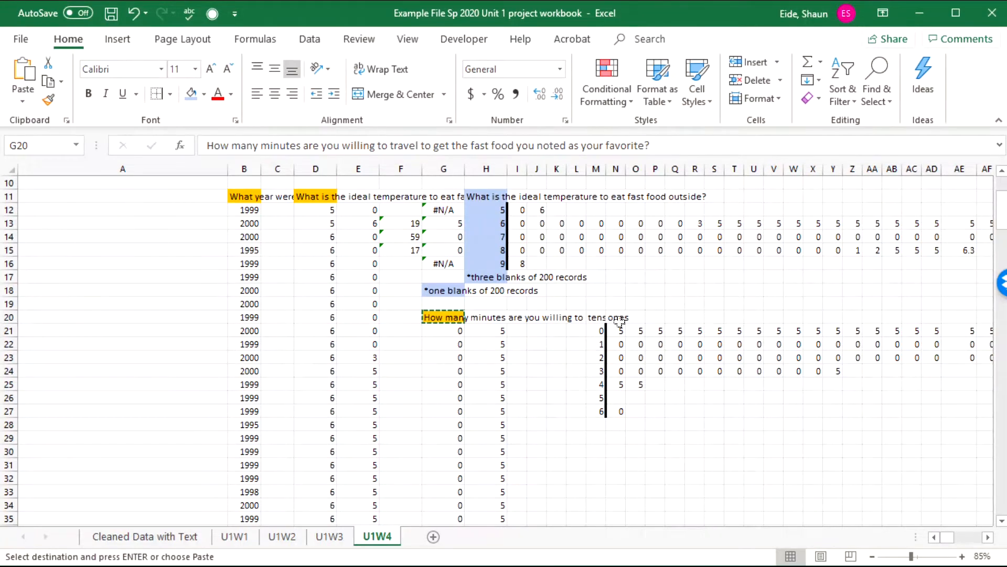
{"action": "left_click", "coordinate": [596, 316]}
{"action": "left_click", "coordinate": [597, 303]}
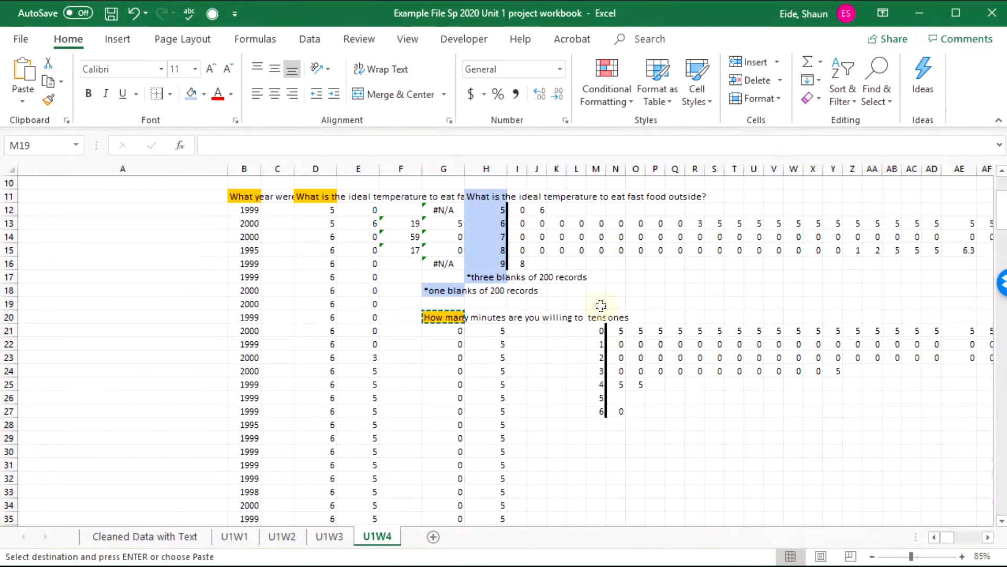
{"action": "key", "text": "ctrl+v"}
{"action": "left_click", "coordinate": [570, 334]}
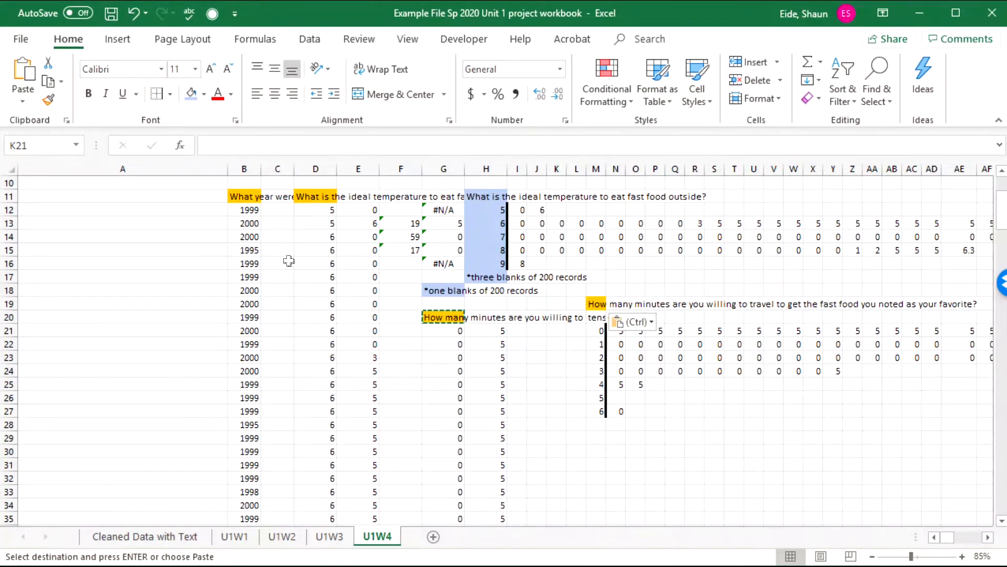
Copy the birth-year column B11:B211, paste it starting at K29, and fit column K's width to its contents.
{"action": "left_click_drag", "start_coordinate": [235, 195], "coordinate": [247, 521]}
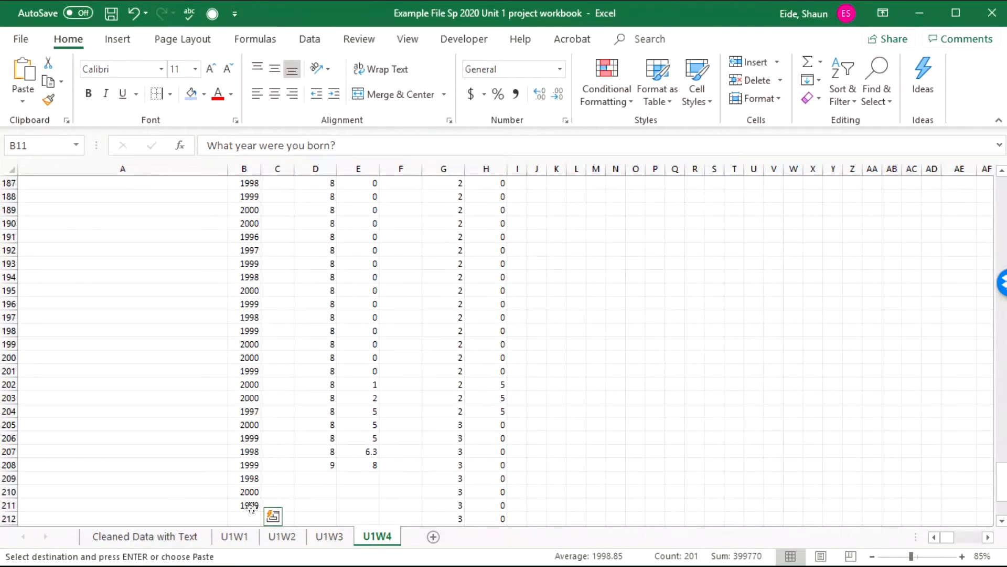
{"action": "scroll", "coordinate": [569, 375], "scroll_direction": "up", "scroll_amount": 20}
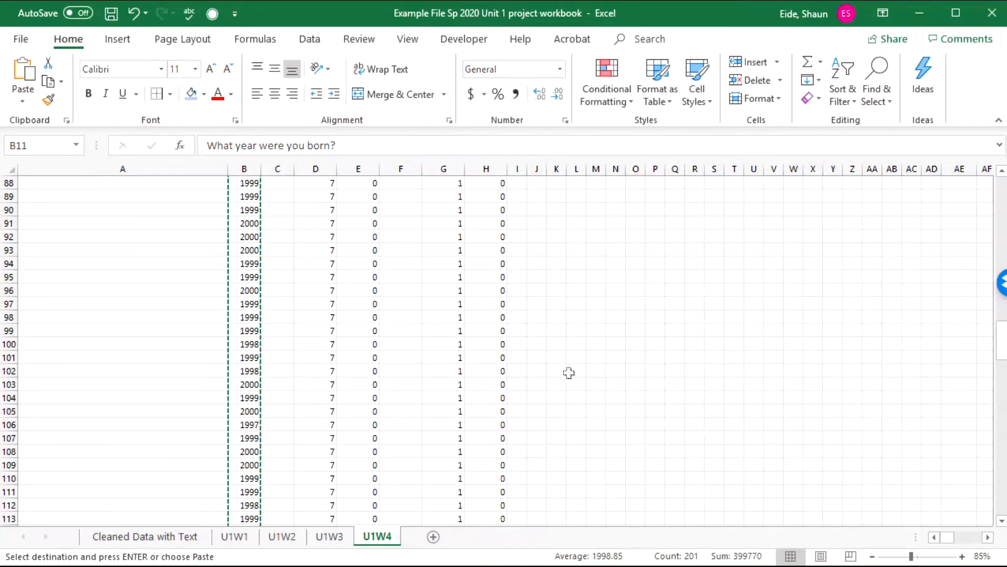
{"action": "scroll", "coordinate": [570, 372], "scroll_direction": "up", "scroll_amount": 20}
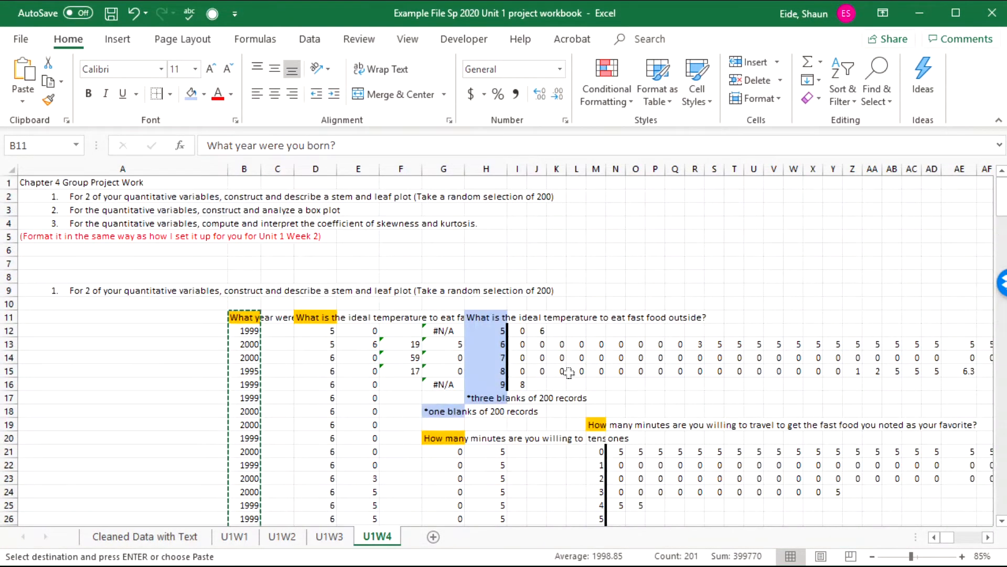
{"action": "scroll", "coordinate": [570, 369], "scroll_direction": "down", "scroll_amount": 7}
{"action": "left_click", "coordinate": [559, 264]}
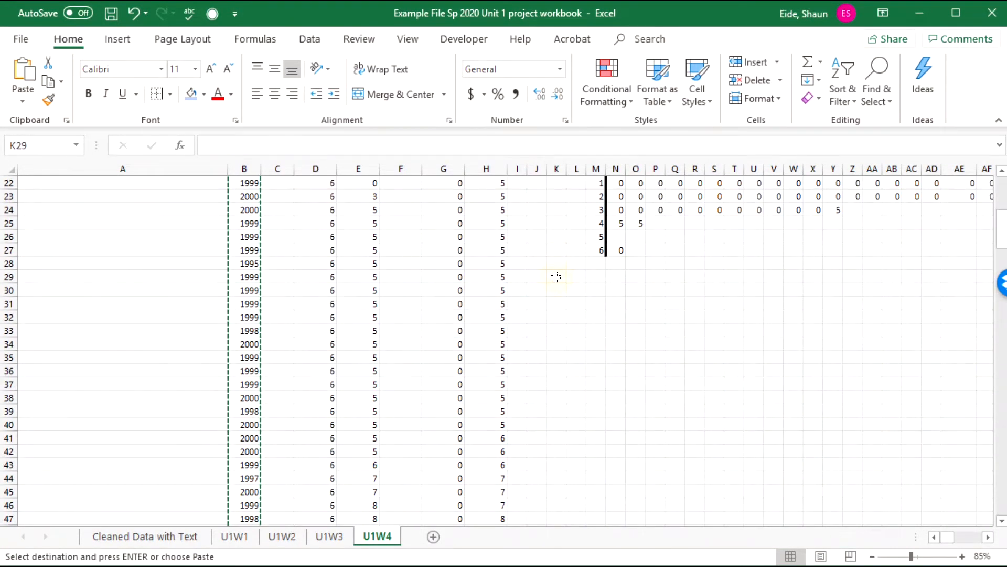
{"action": "key", "text": "ctrl+v"}
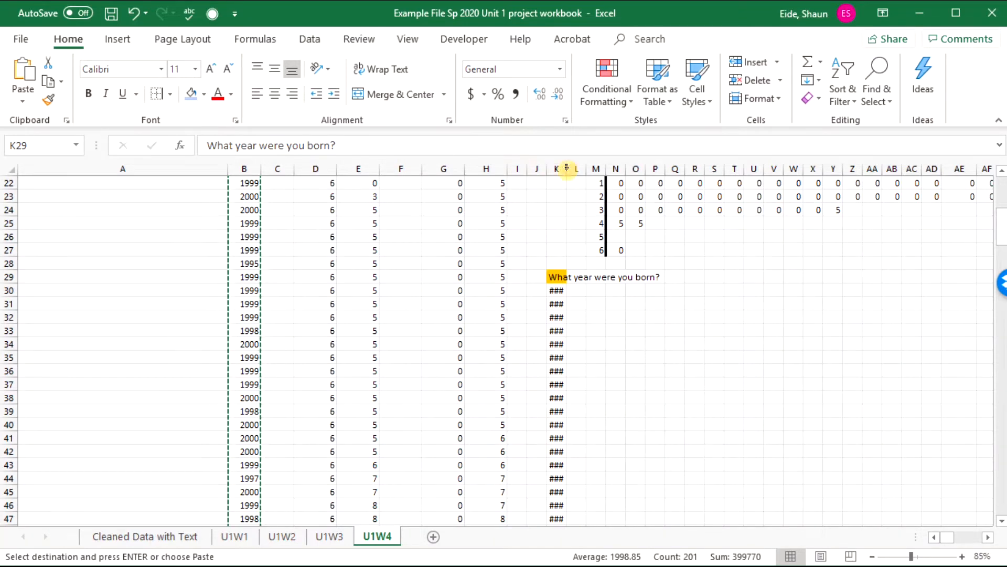
{"action": "double_click", "coordinate": [567, 168]}
{"action": "left_click", "coordinate": [624, 316]}
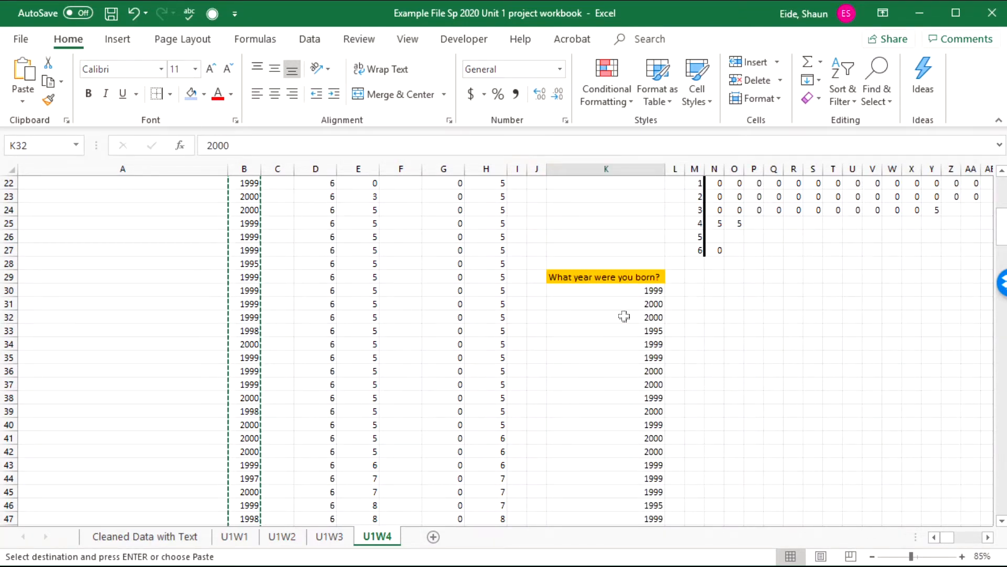
{"action": "left_click_drag", "start_coordinate": [619, 290], "coordinate": [623, 509]}
{"action": "left_click", "coordinate": [612, 491]}
{"action": "key", "text": "Escape"}
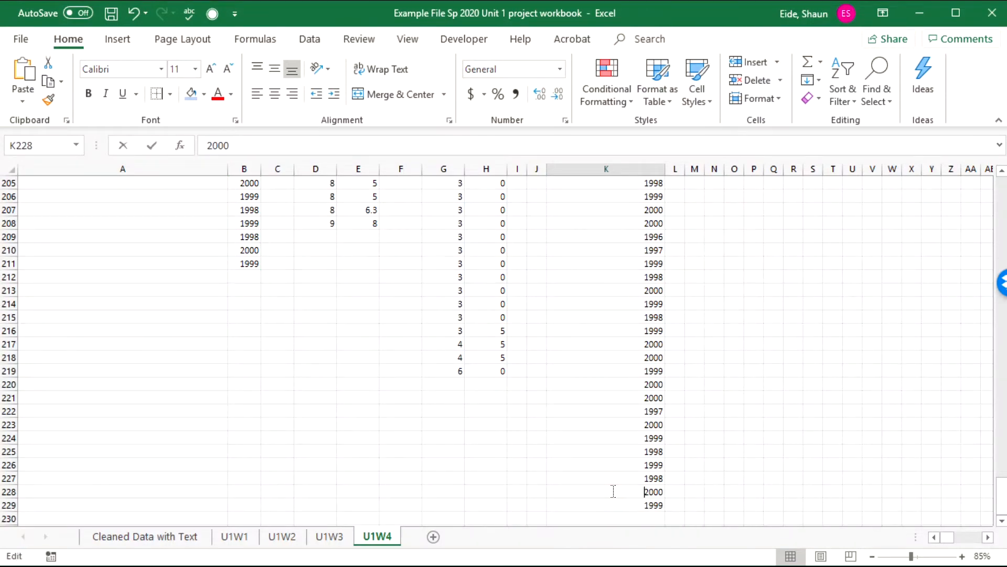
{"action": "left_click", "coordinate": [670, 467]}
Try splitting the unsorted birth years in K30:K229 with fixed-width Text to Columns after the third digit, and undo the split.
{"action": "left_click_drag", "start_coordinate": [653, 502], "coordinate": [621, 211]}
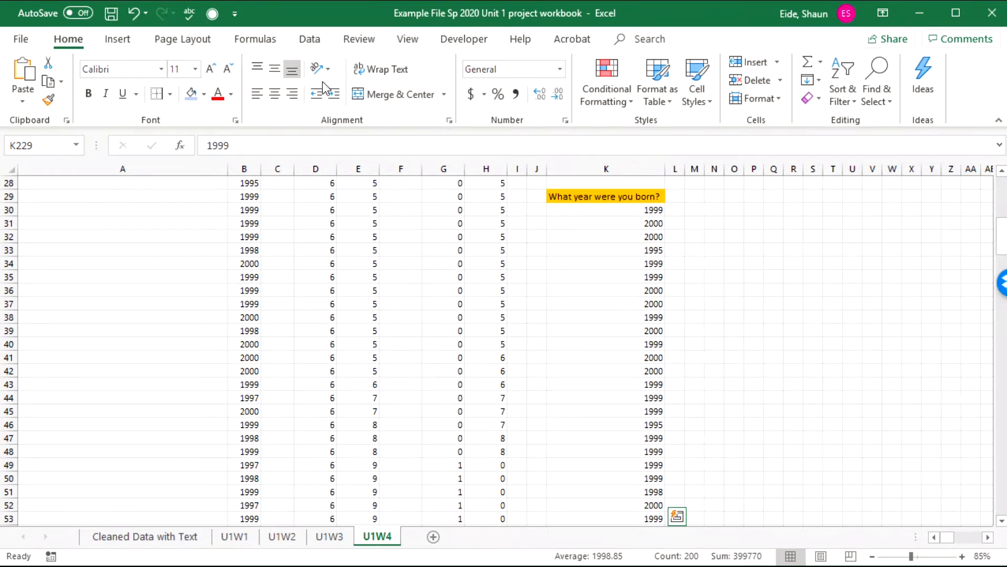
{"action": "left_click", "coordinate": [305, 40]}
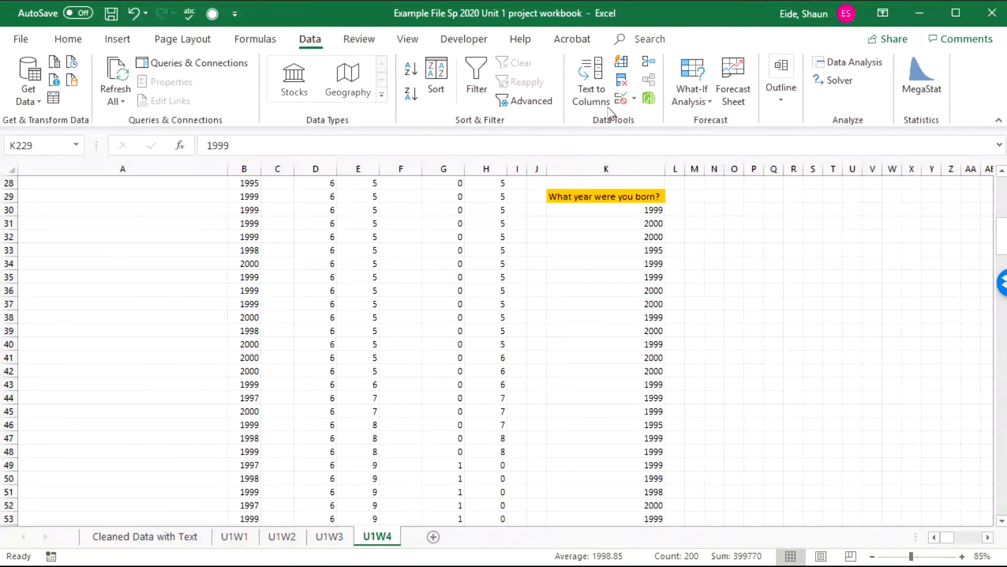
{"action": "left_click", "coordinate": [594, 97]}
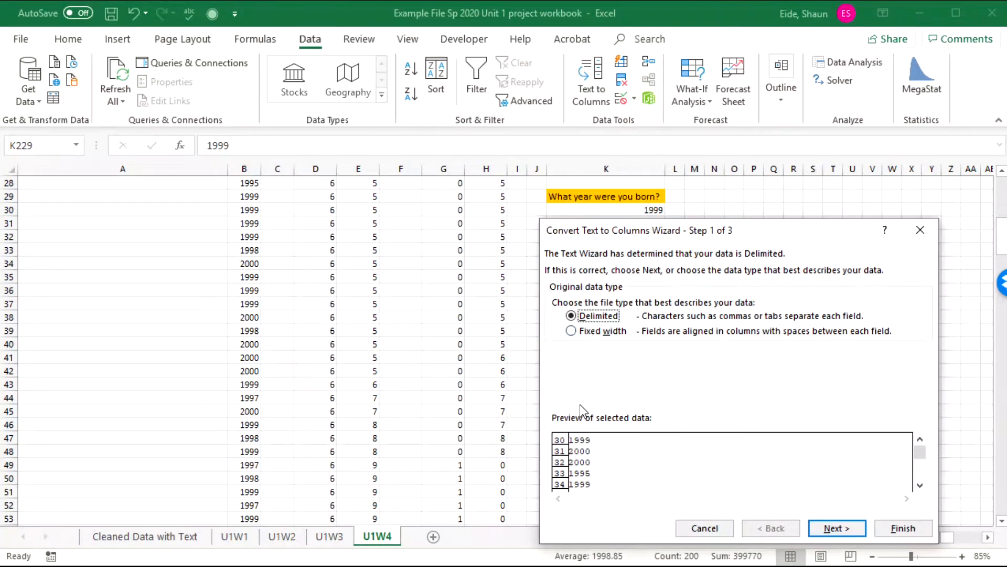
{"action": "left_click", "coordinate": [583, 334]}
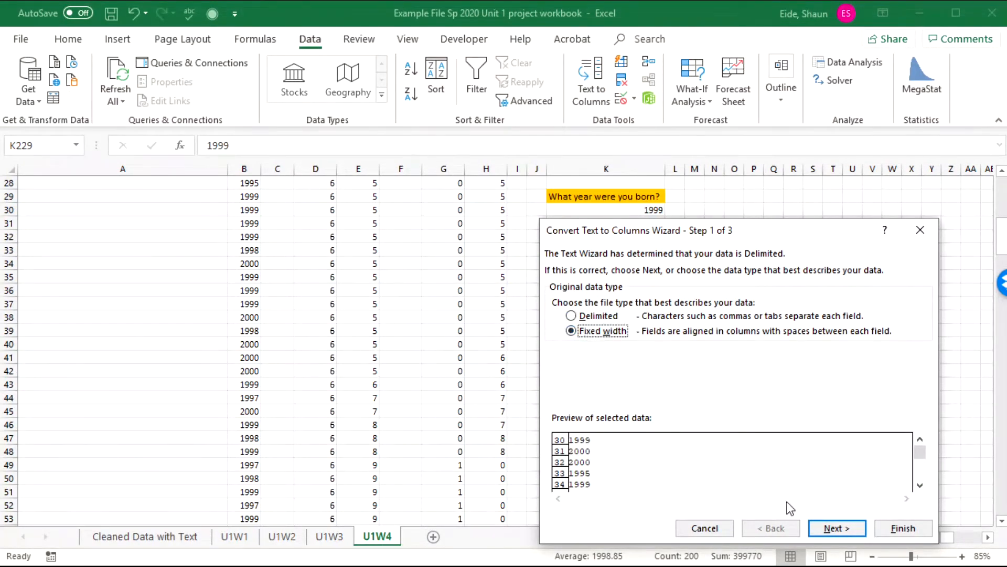
{"action": "left_click", "coordinate": [834, 529]}
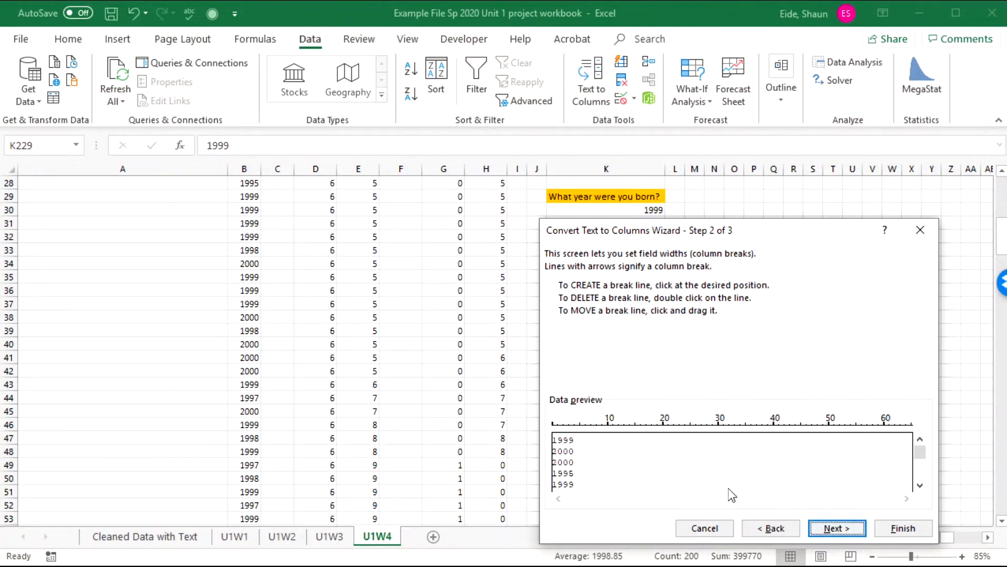
{"action": "left_click", "coordinate": [557, 426]}
{"action": "left_click", "coordinate": [562, 446]}
{"action": "double_click", "coordinate": [562, 436]}
{"action": "left_click_drag", "start_coordinate": [560, 435], "coordinate": [569, 438]}
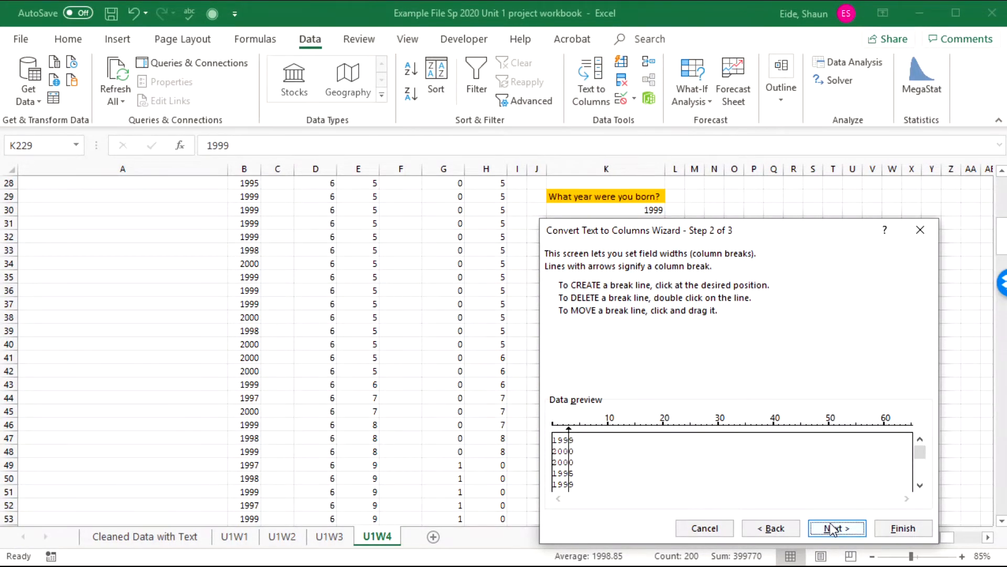
{"action": "left_click", "coordinate": [886, 531]}
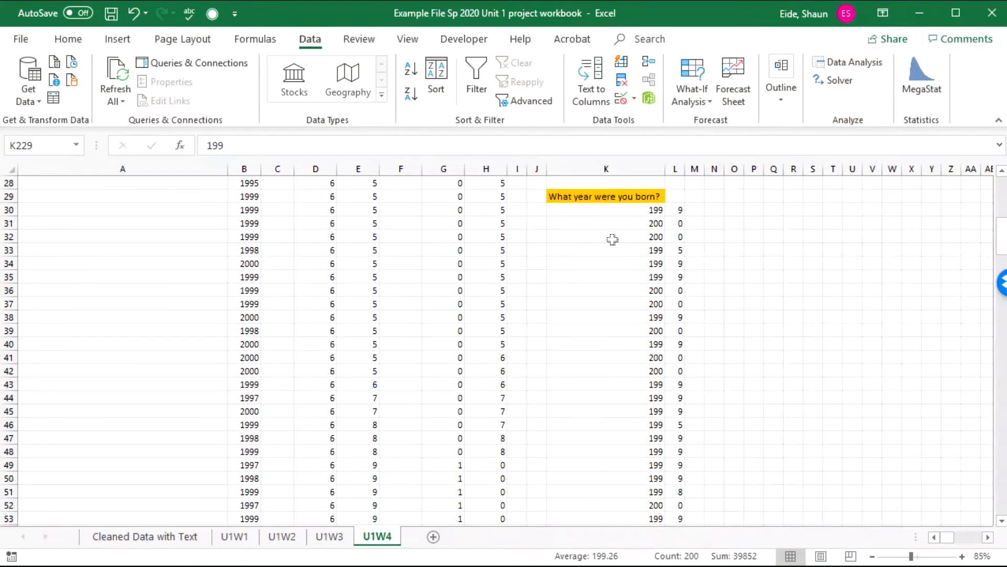
{"action": "key", "text": "ctrl+z"}
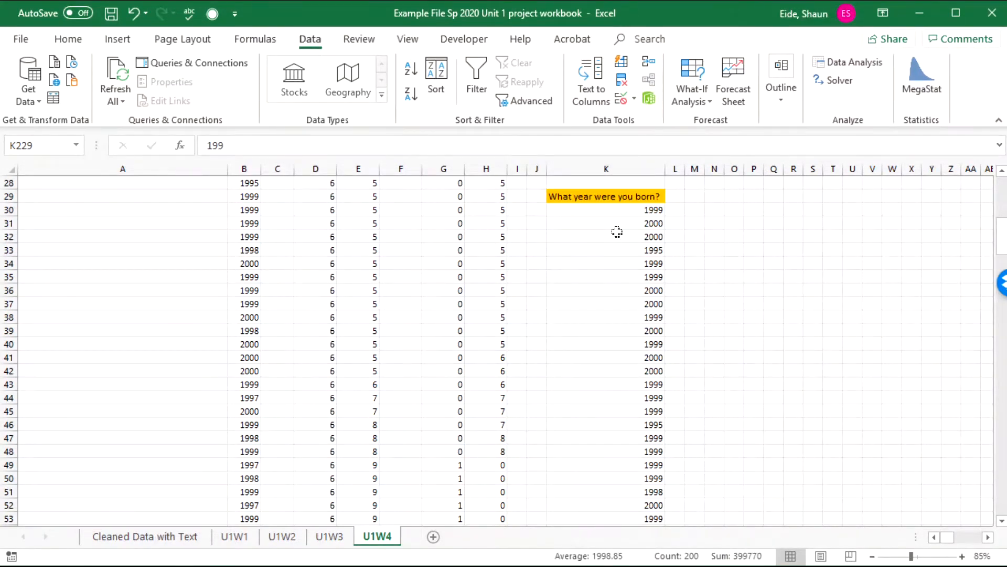
Sort the birth years in K29:K229 from smallest to largest, keeping the question as the header.
{"action": "left_click_drag", "start_coordinate": [625, 202], "coordinate": [632, 504]}
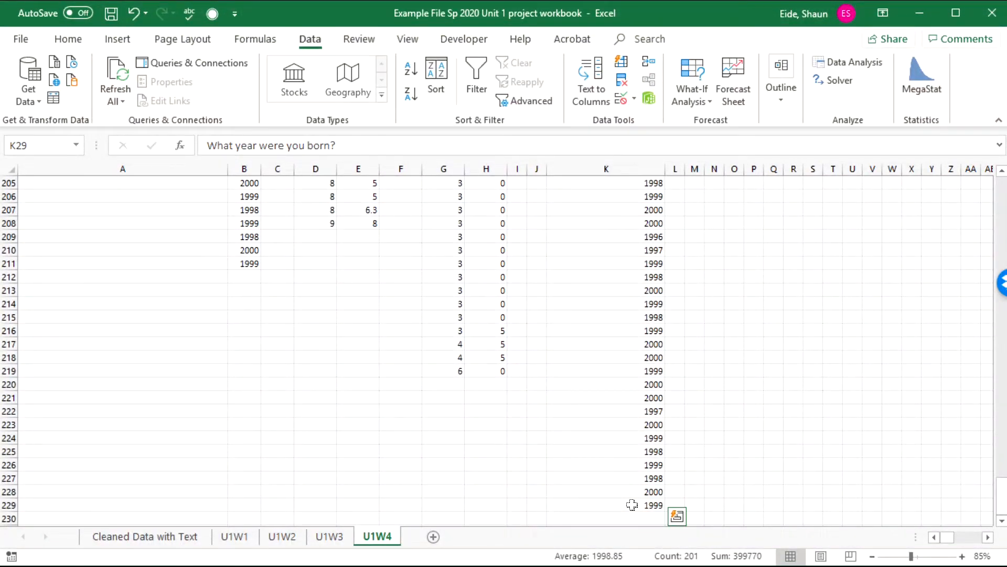
{"action": "left_click", "coordinate": [69, 39]}
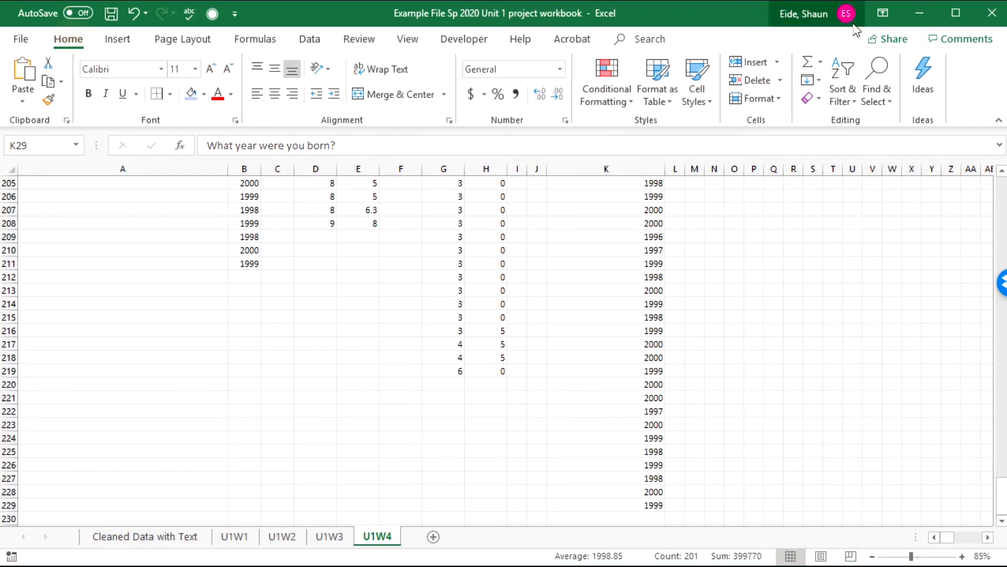
{"action": "left_click", "coordinate": [837, 76]}
{"action": "left_click", "coordinate": [864, 126]}
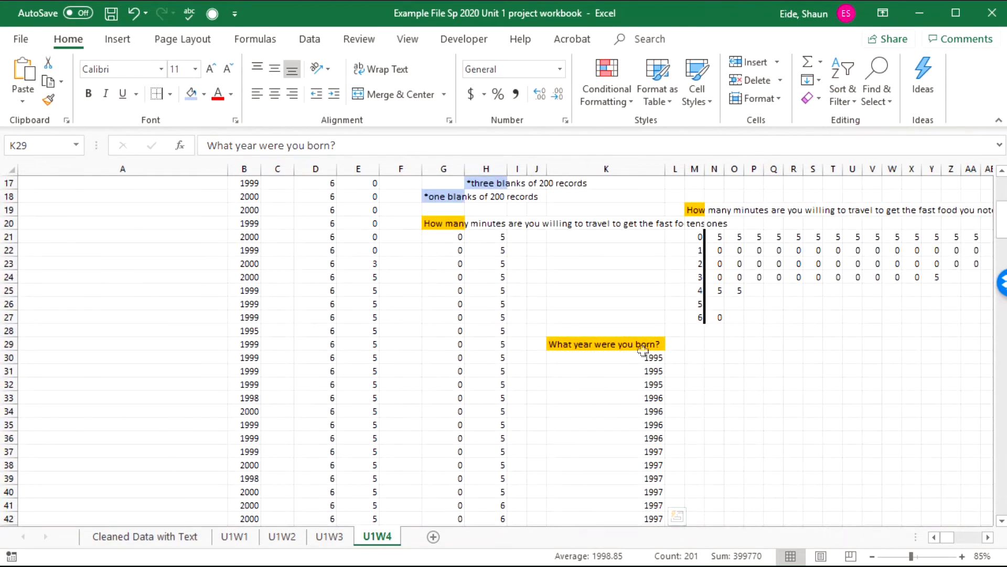
Split the sorted birth years in K30:K229 into stems and leaves using fixed-width Text to Columns with a break after the third digit.
{"action": "left_click_drag", "start_coordinate": [643, 356], "coordinate": [635, 505]}
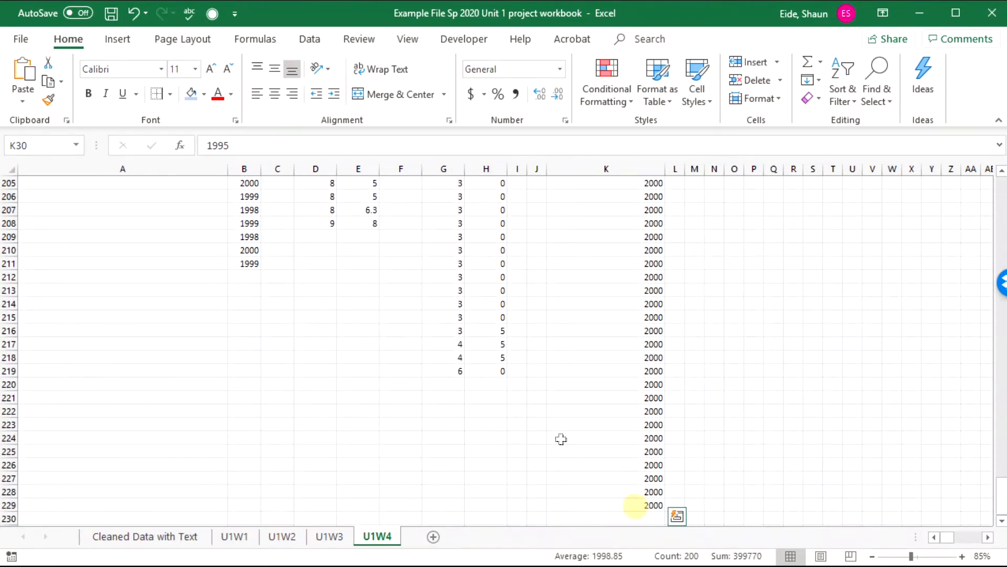
{"action": "left_click", "coordinate": [313, 39]}
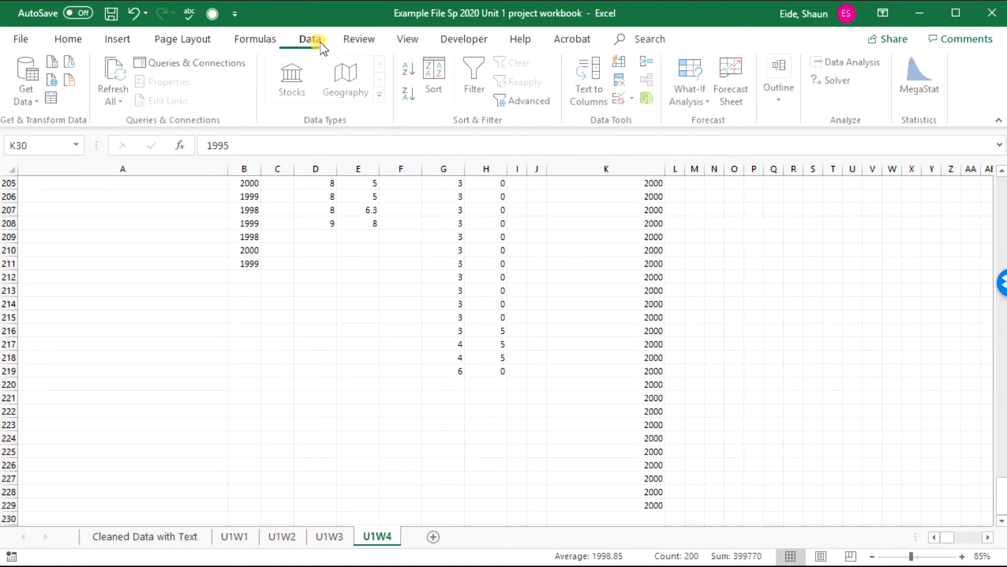
{"action": "left_click", "coordinate": [574, 72]}
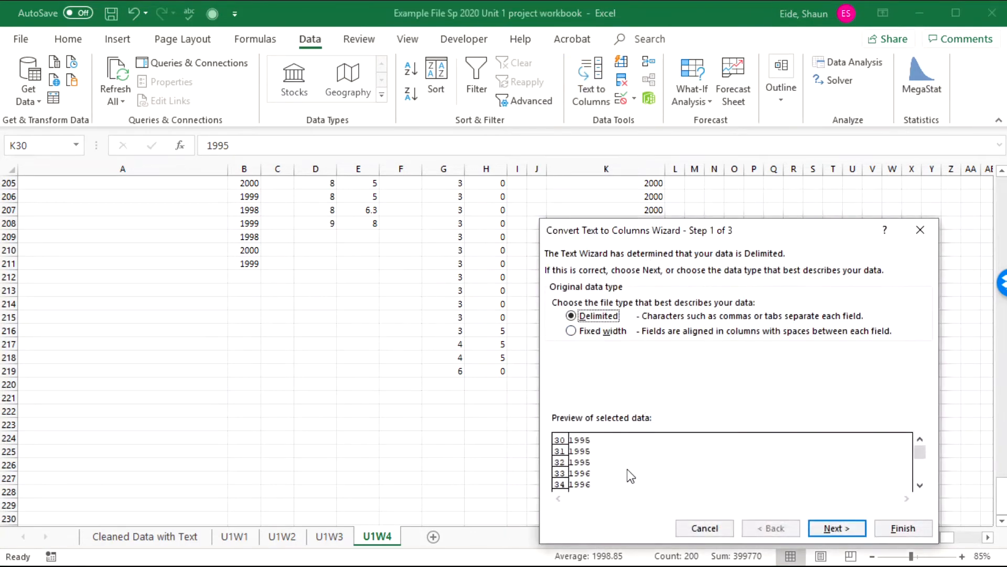
{"action": "left_click", "coordinate": [571, 331]}
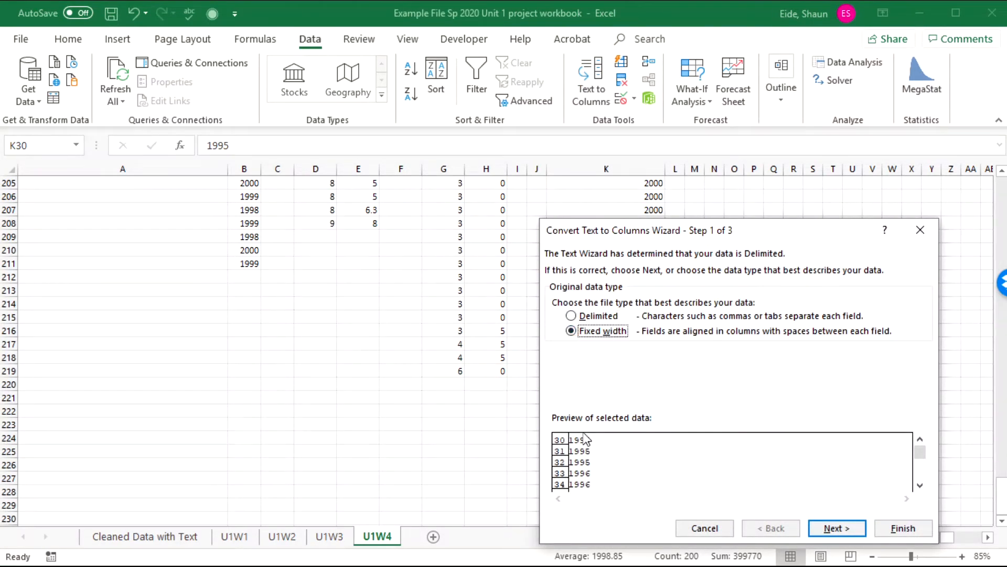
{"action": "left_click", "coordinate": [841, 529]}
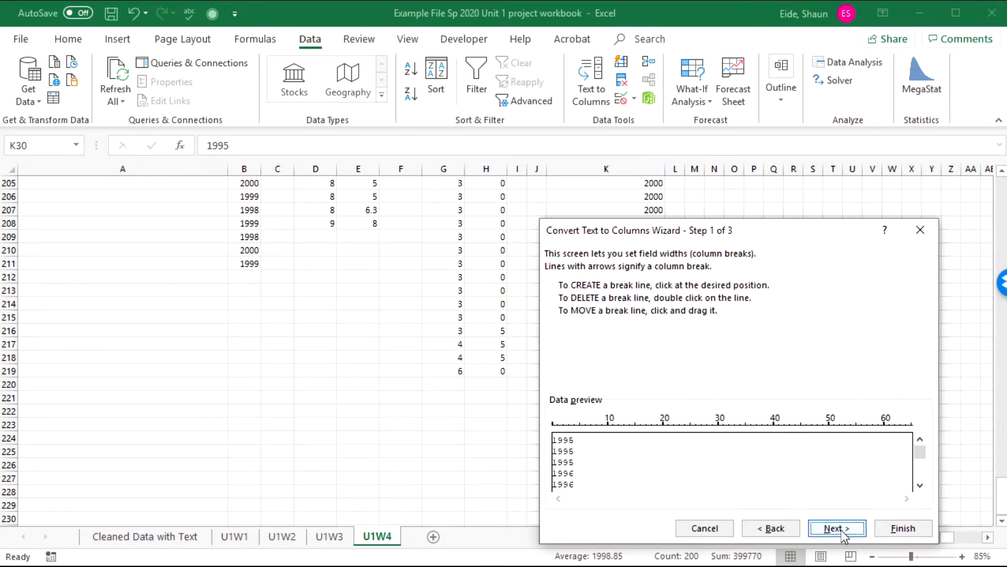
{"action": "left_click", "coordinate": [568, 427]}
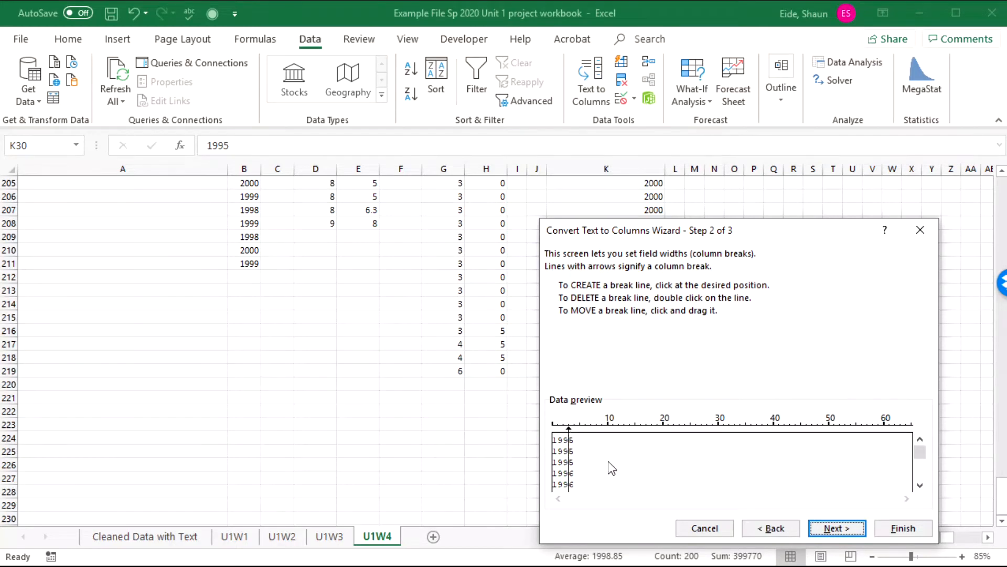
{"action": "left_click", "coordinate": [903, 528]}
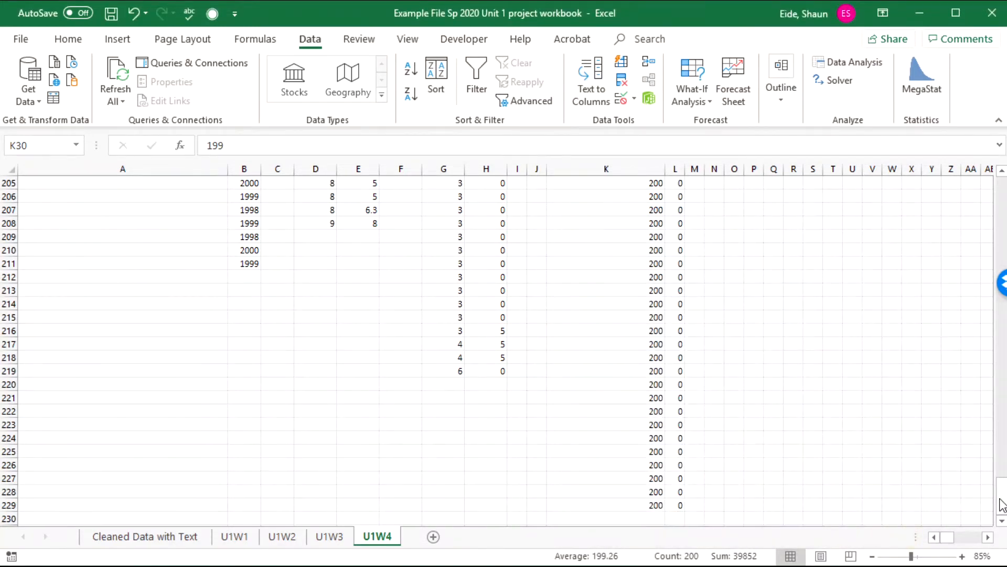
Place the birth-year stems 199 in O30 and 200 in O31, and add a thick right border to both cells.
{"action": "left_click_drag", "start_coordinate": [1001, 495], "coordinate": [999, 173]}
{"action": "scroll", "coordinate": [739, 426], "scroll_direction": "down", "scroll_amount": 6}
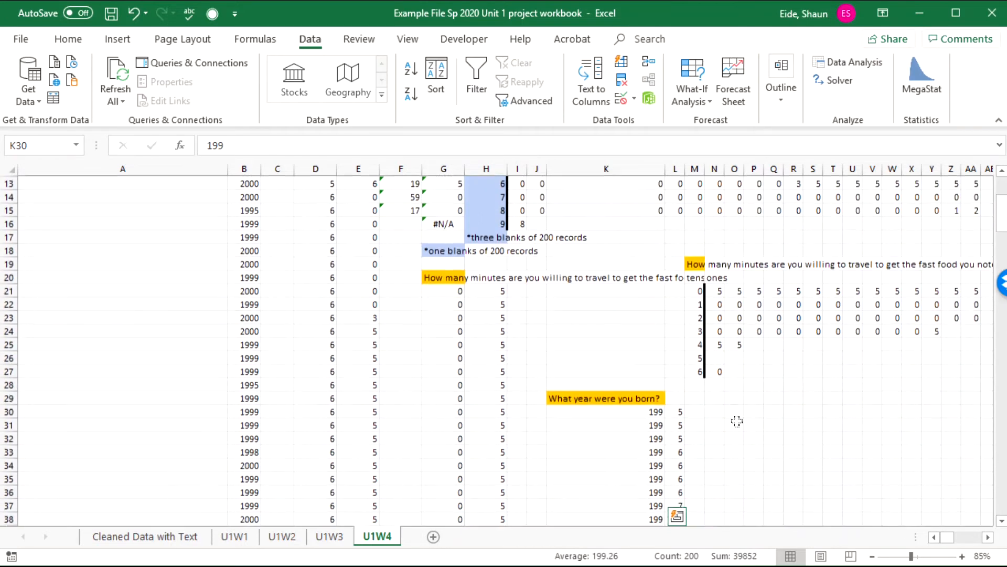
{"action": "left_click", "coordinate": [650, 331]}
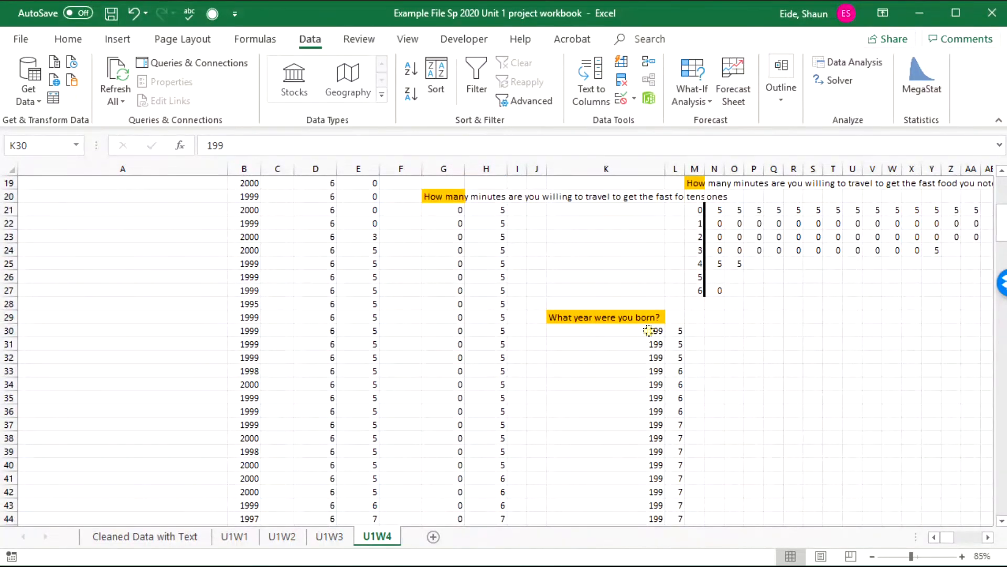
{"action": "key", "text": "ctrl+c"}
{"action": "left_click", "coordinate": [736, 330]}
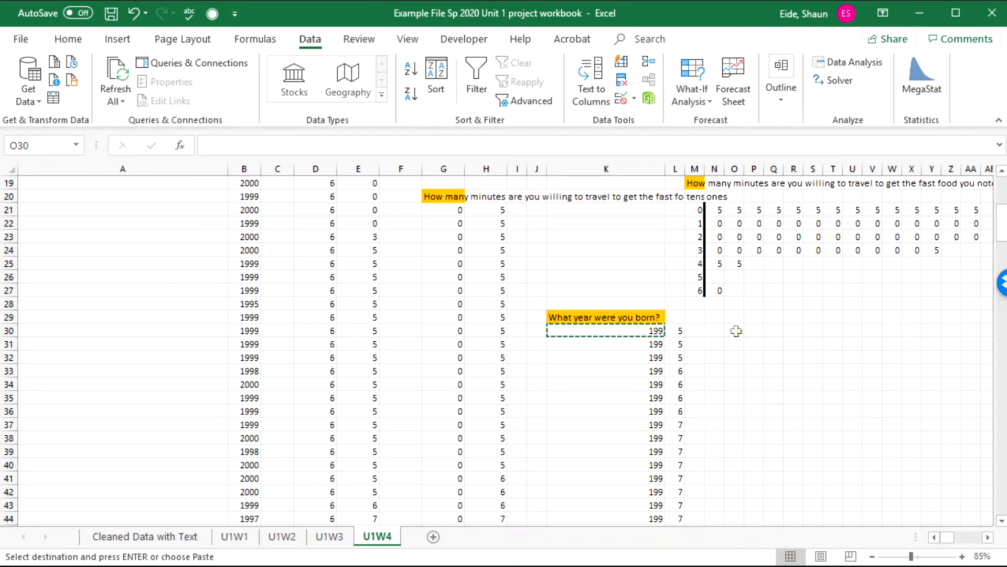
{"action": "key", "text": "ctrl+v"}
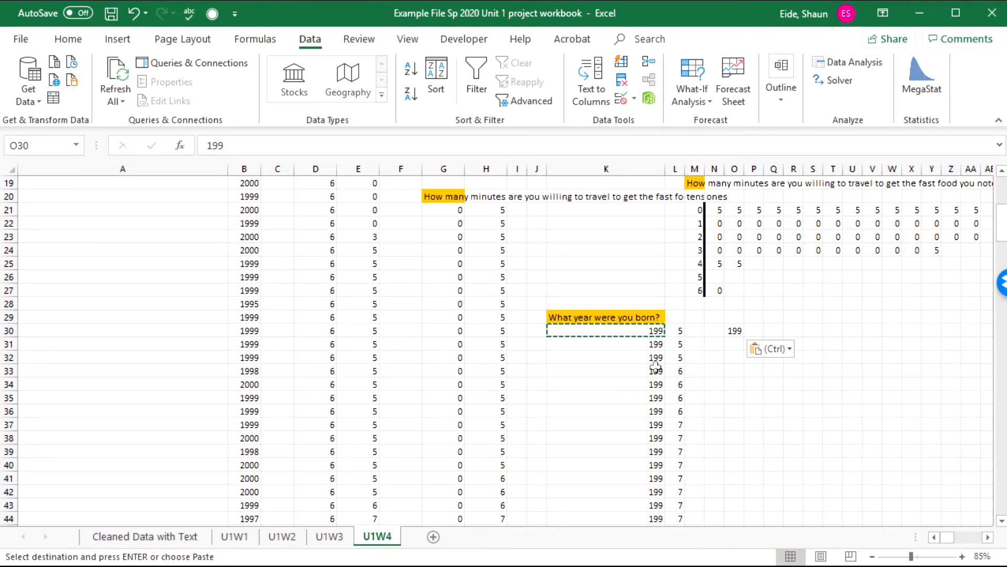
{"action": "scroll", "coordinate": [656, 367], "scroll_direction": "down", "scroll_amount": 1}
{"action": "scroll", "coordinate": [656, 367], "scroll_direction": "up", "scroll_amount": 1}
{"action": "left_click", "coordinate": [723, 344]}
{"action": "left_click", "coordinate": [737, 344]}
{"action": "type", "text": "200"}
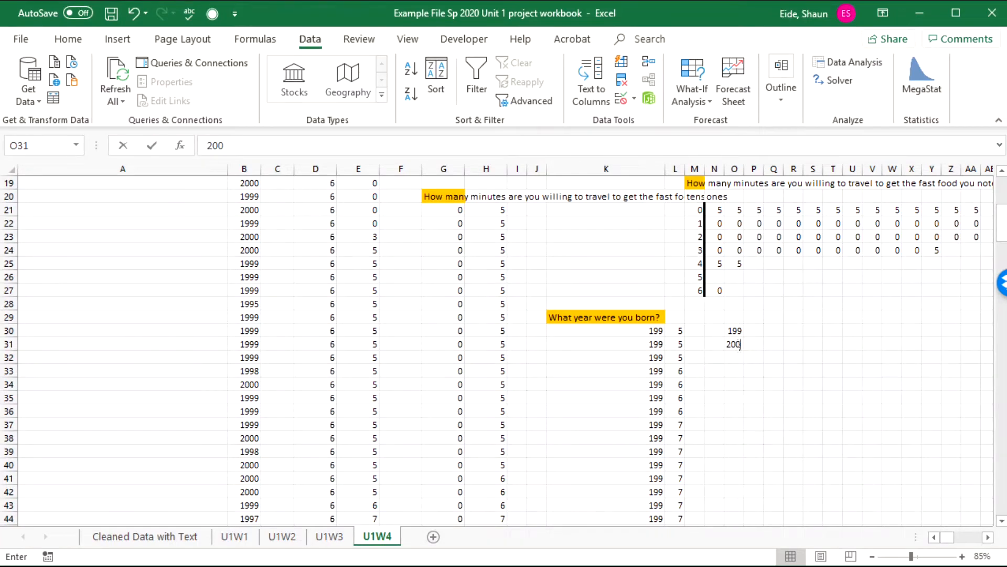
{"action": "key", "text": "Tab"}
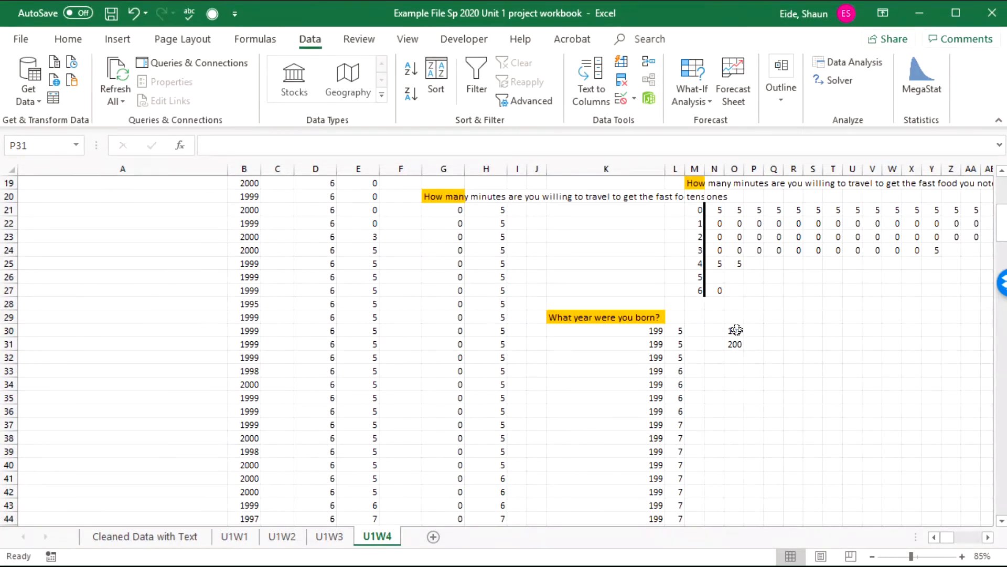
{"action": "left_click_drag", "start_coordinate": [736, 330], "coordinate": [736, 343]}
{"action": "left_click", "coordinate": [68, 39]}
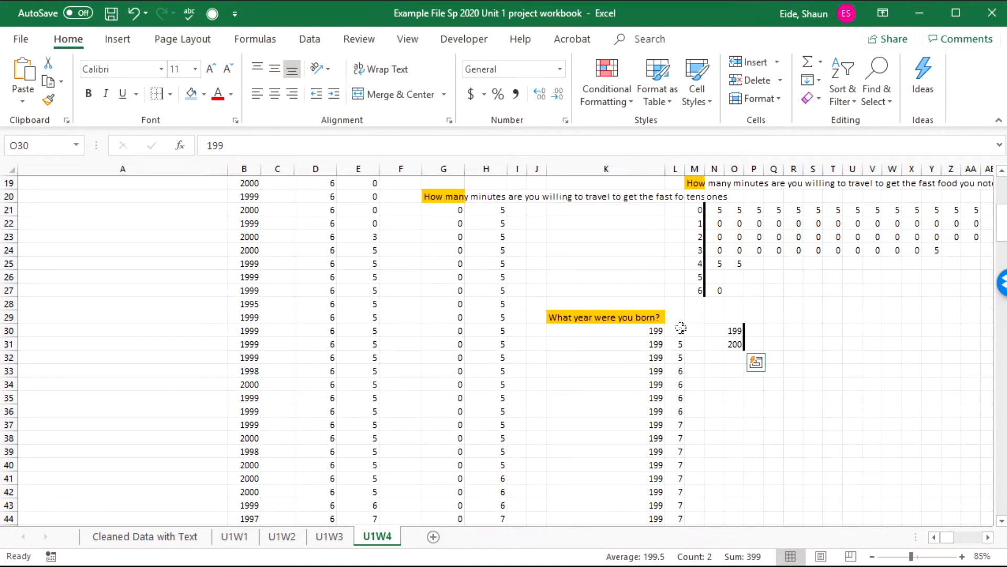
Copy the leaves of stem 199 from L30:L177 and paste them transposed along row 30 starting at P30.
{"action": "left_click_drag", "start_coordinate": [681, 328], "coordinate": [682, 372]}
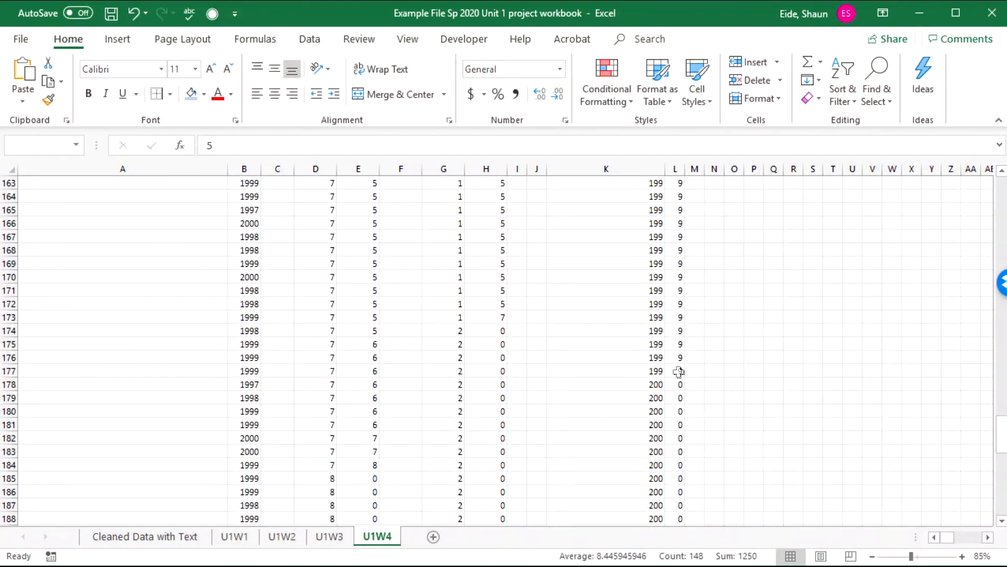
{"action": "key", "text": "ctrl+c"}
{"action": "scroll", "coordinate": [684, 371], "scroll_direction": "up", "scroll_amount": 20}
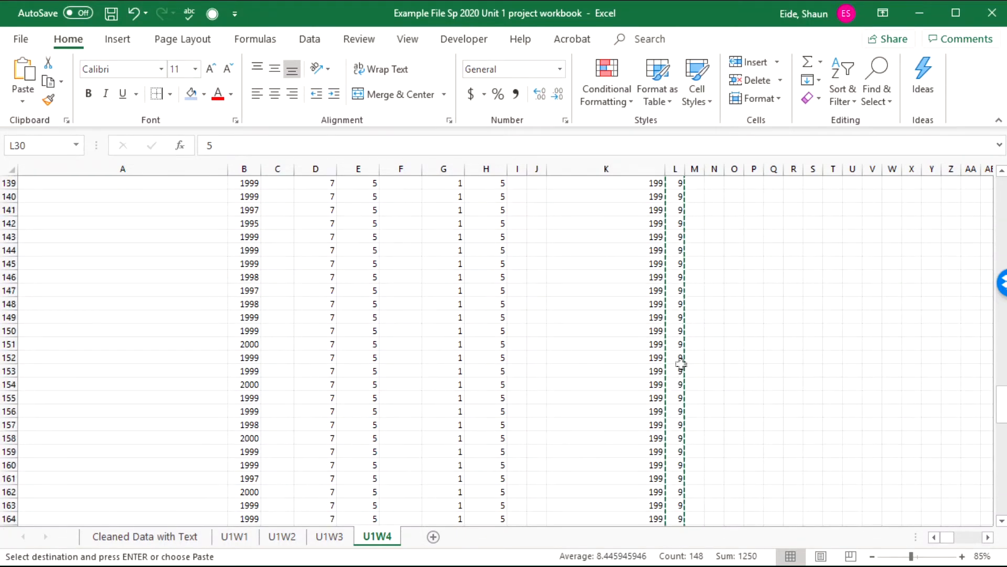
{"action": "scroll", "coordinate": [685, 371], "scroll_direction": "up", "scroll_amount": 17}
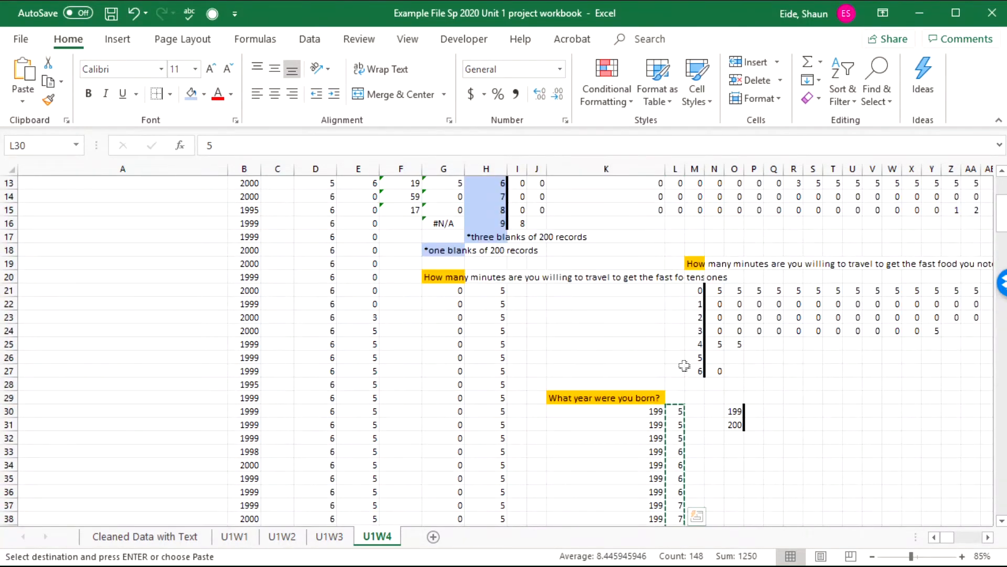
{"action": "left_click", "coordinate": [754, 408]}
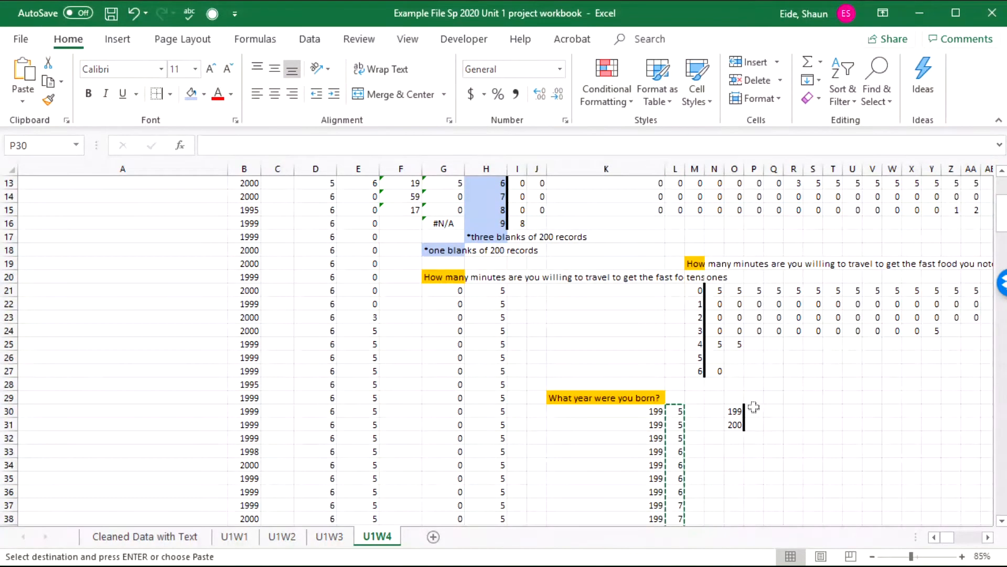
{"action": "left_click", "coordinate": [23, 101]}
{"action": "left_click", "coordinate": [73, 172]}
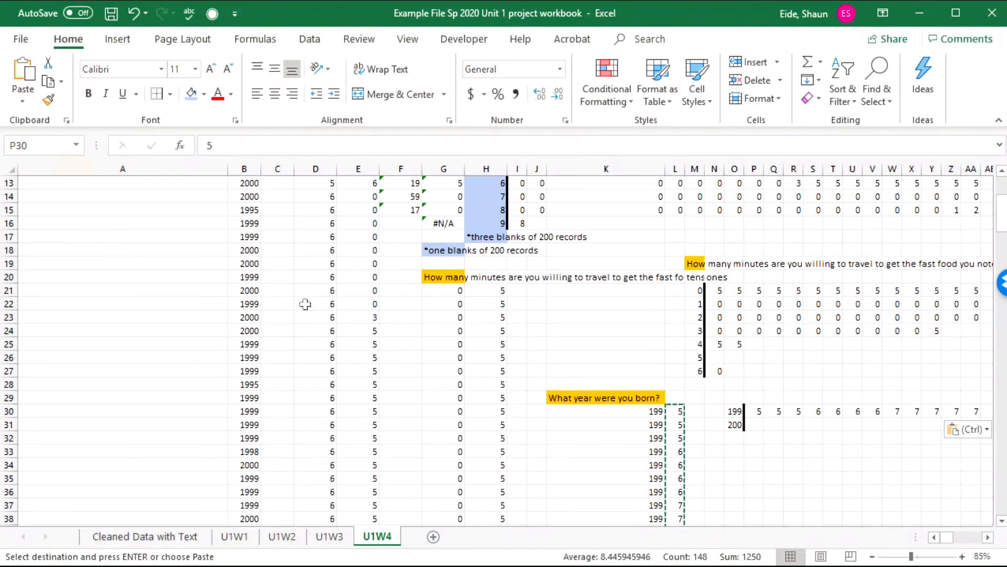
Copy the leaves of stem 200 from L178:L229 and paste them transposed along row 31 starting at P31.
{"action": "scroll", "coordinate": [632, 388], "scroll_direction": "down", "scroll_amount": 20}
{"action": "scroll", "coordinate": [641, 389], "scroll_direction": "down", "scroll_amount": 20}
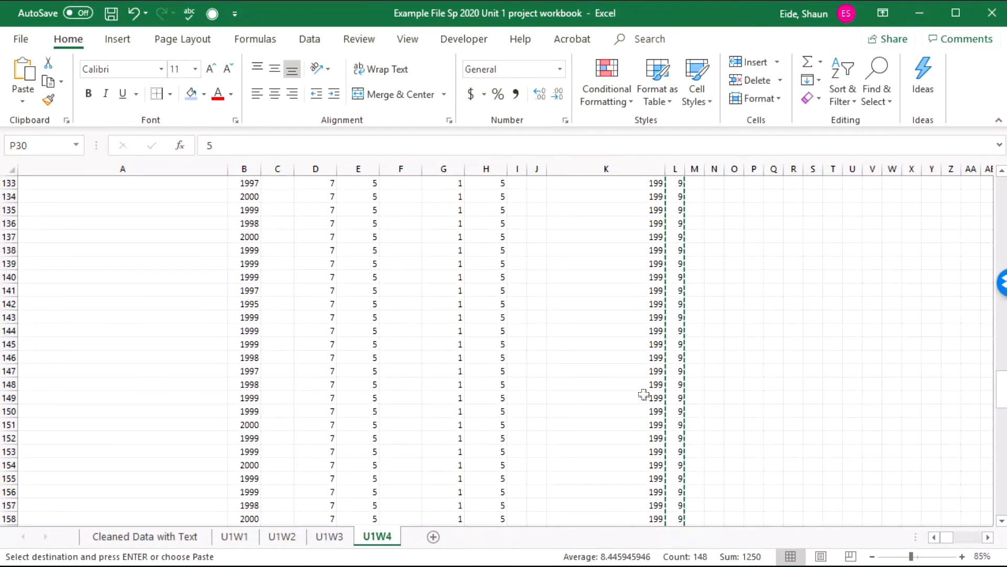
{"action": "scroll", "coordinate": [677, 273], "scroll_direction": "up", "scroll_amount": 1}
{"action": "left_click_drag", "start_coordinate": [681, 262], "coordinate": [675, 491]}
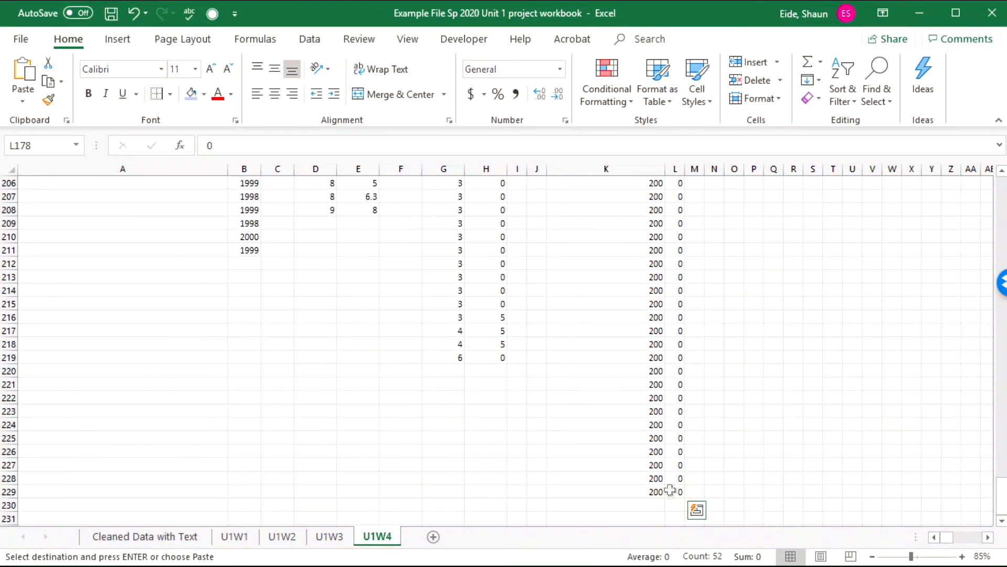
{"action": "left_click_drag", "start_coordinate": [1001, 504], "coordinate": [992, 135]}
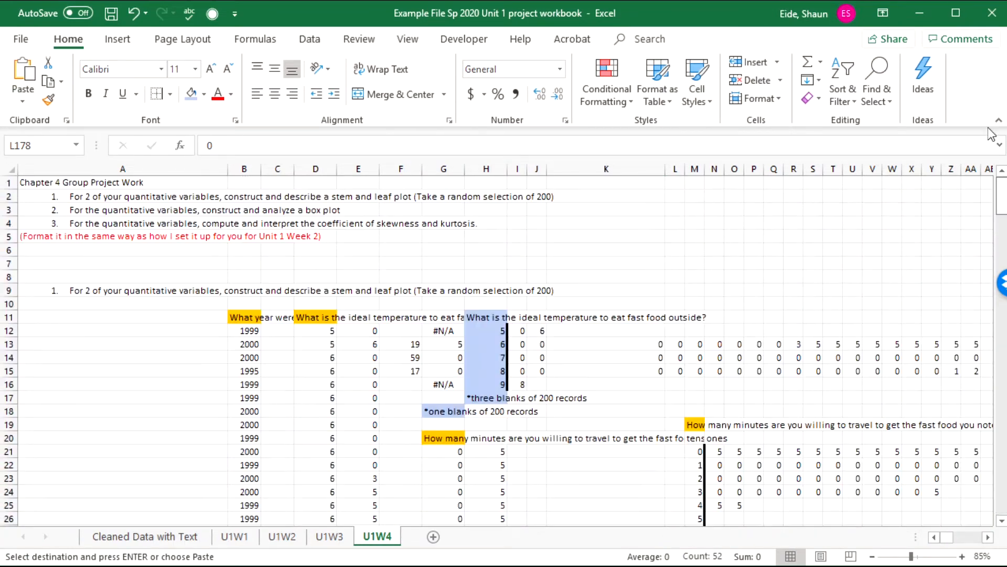
{"action": "scroll", "coordinate": [798, 333], "scroll_direction": "down", "scroll_amount": 4}
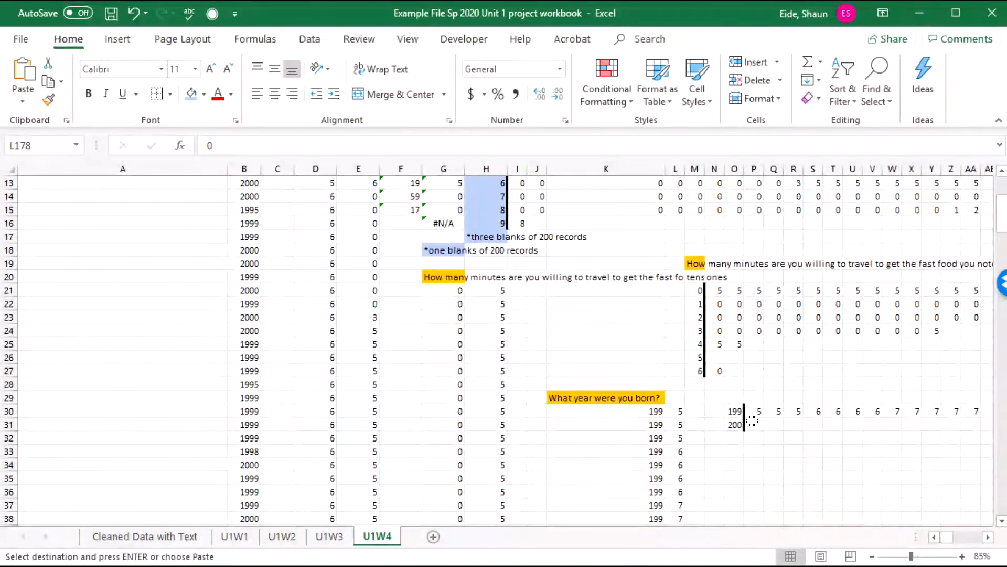
{"action": "left_click", "coordinate": [23, 101]}
{"action": "left_click", "coordinate": [68, 169]}
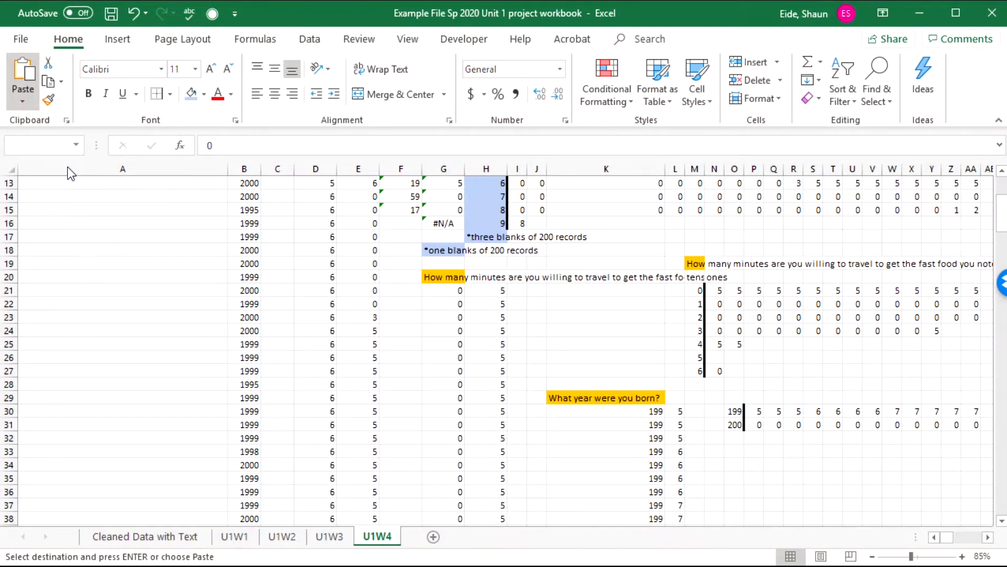
{"action": "left_click", "coordinate": [448, 308]}
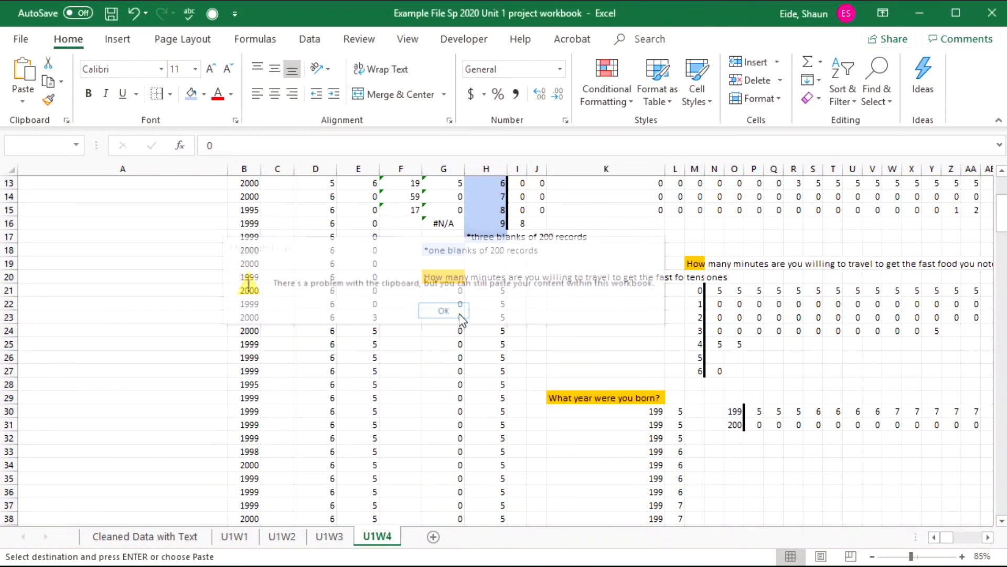
Rejoin the split birth years with =CONCAT(K30:L30) in M30 and fill the formula down to M229.
{"action": "scroll", "coordinate": [771, 422], "scroll_direction": "down", "scroll_amount": 2}
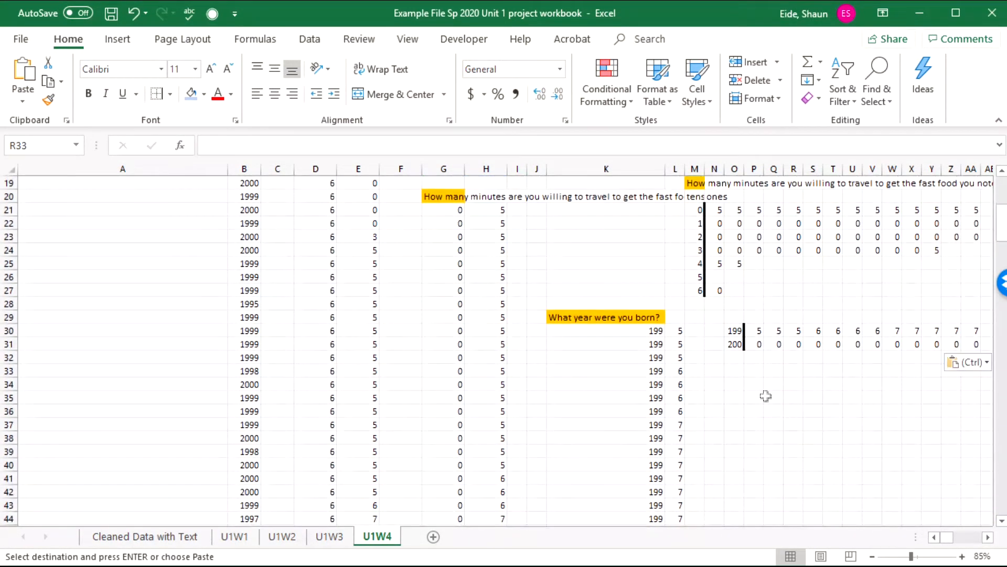
{"action": "left_click", "coordinate": [735, 357]}
{"action": "left_click", "coordinate": [731, 367]}
{"action": "type", "text": "=con"}
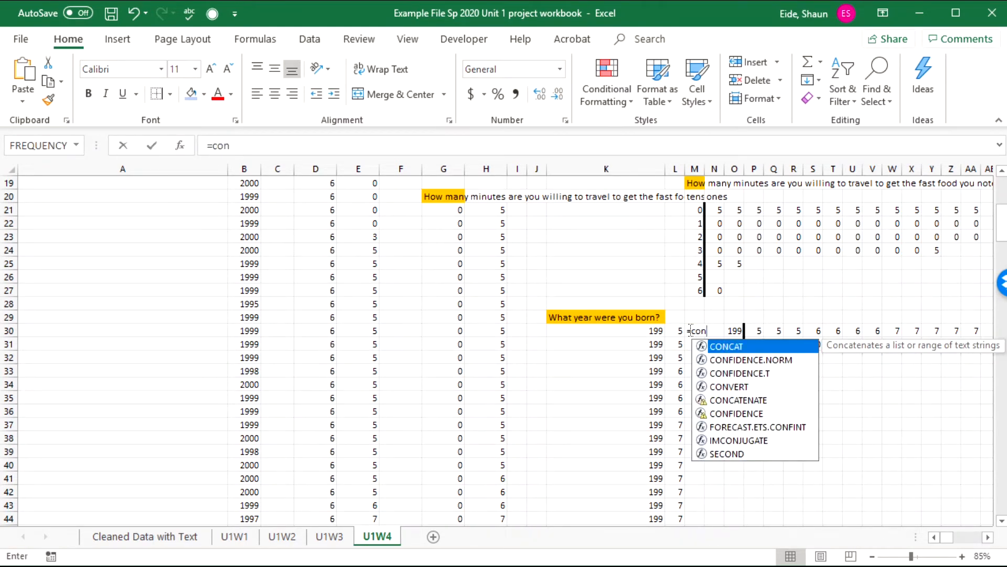
{"action": "key", "text": "Tab"}
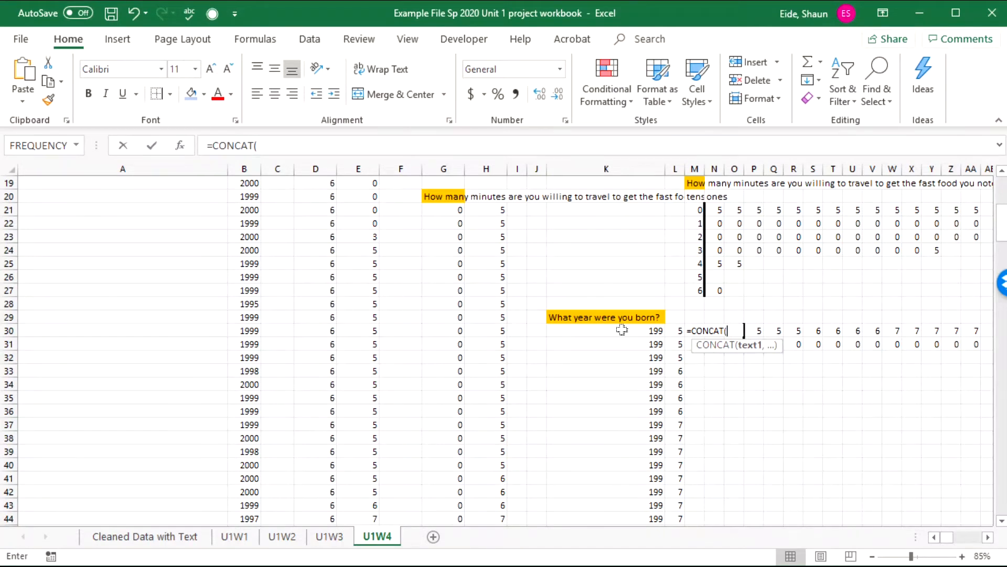
{"action": "left_click_drag", "start_coordinate": [622, 329], "coordinate": [683, 334]}
{"action": "type", "text": ")"}
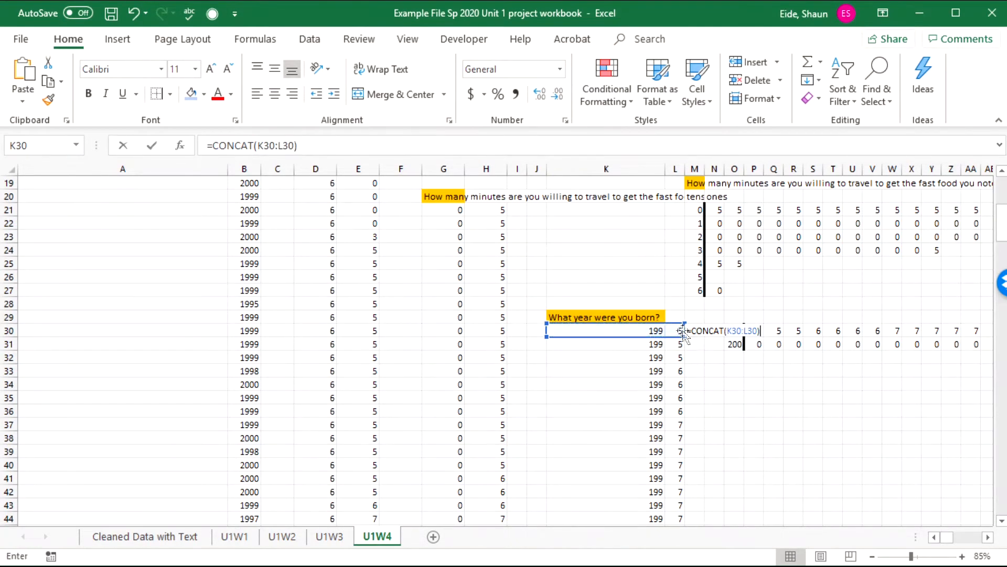
{"action": "key", "text": "Return"}
{"action": "left_click", "coordinate": [698, 331]}
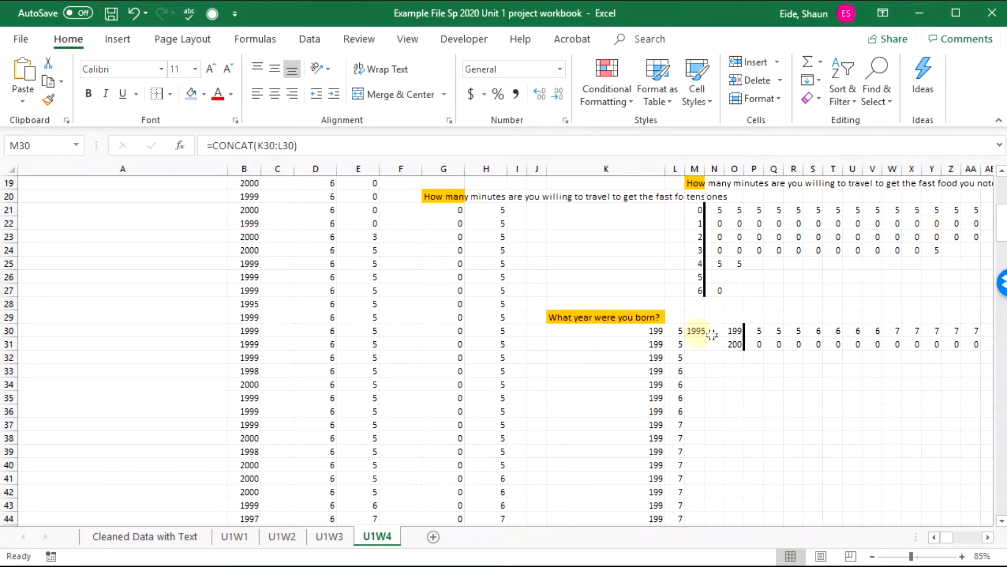
{"action": "double_click", "coordinate": [704, 337]}
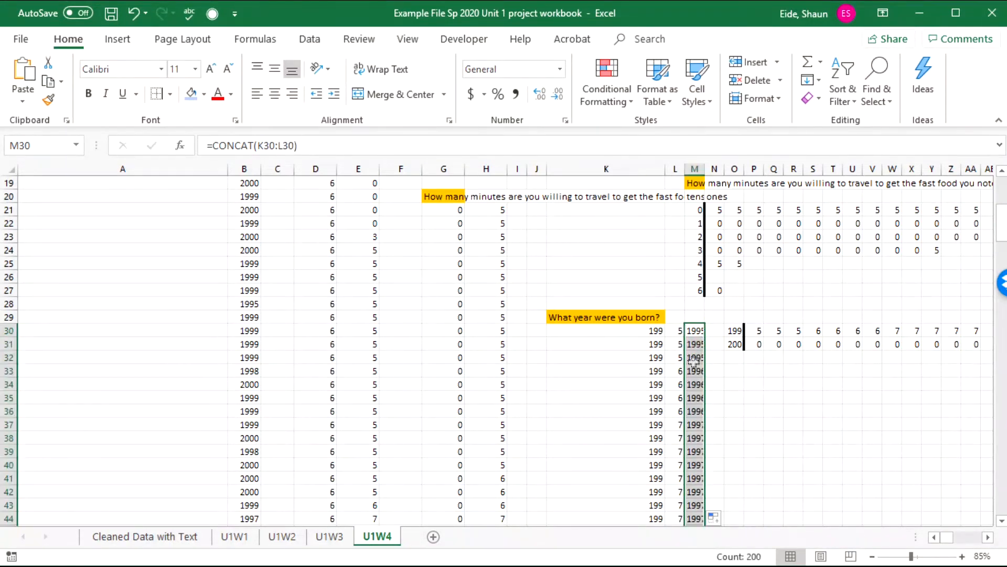
Replace the CONCAT formulas in M30:M229 with their values by pasting the column over itself as values.
{"action": "key", "text": "ctrl+c"}
{"action": "key", "text": "ctrl+v"}
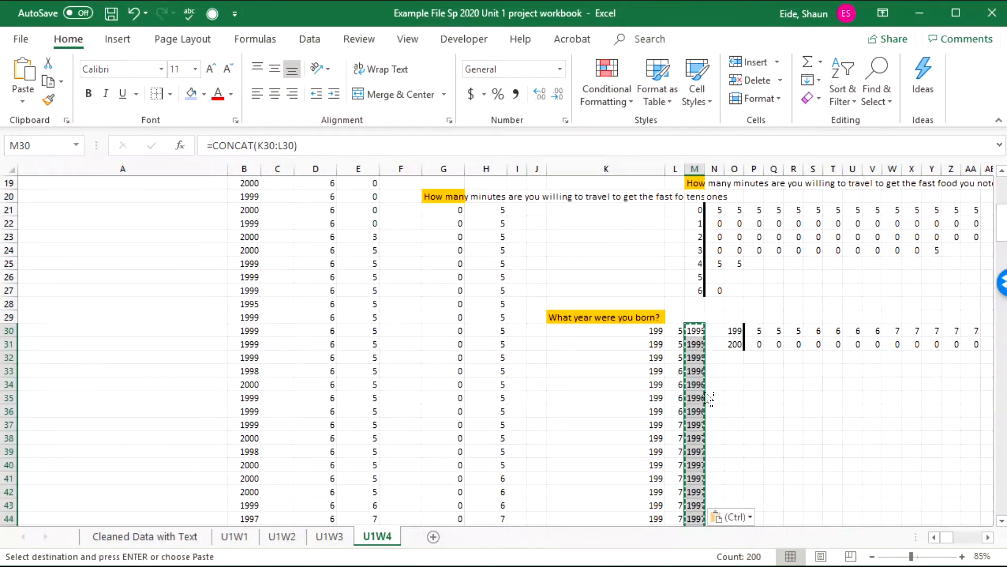
{"action": "left_click", "coordinate": [743, 516]}
{"action": "left_click", "coordinate": [728, 458]}
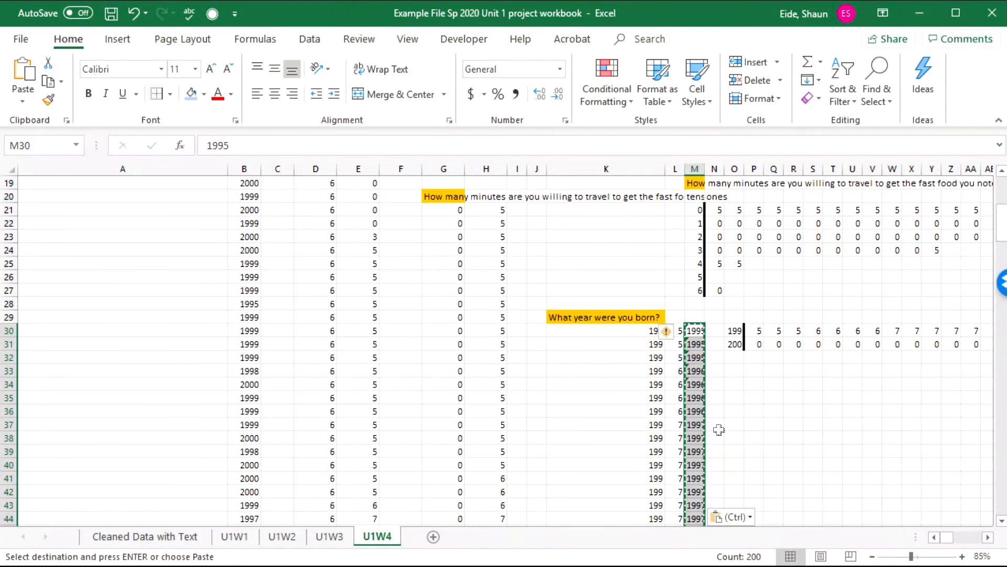
{"action": "left_click", "coordinate": [718, 426]}
{"action": "left_click", "coordinate": [700, 401]}
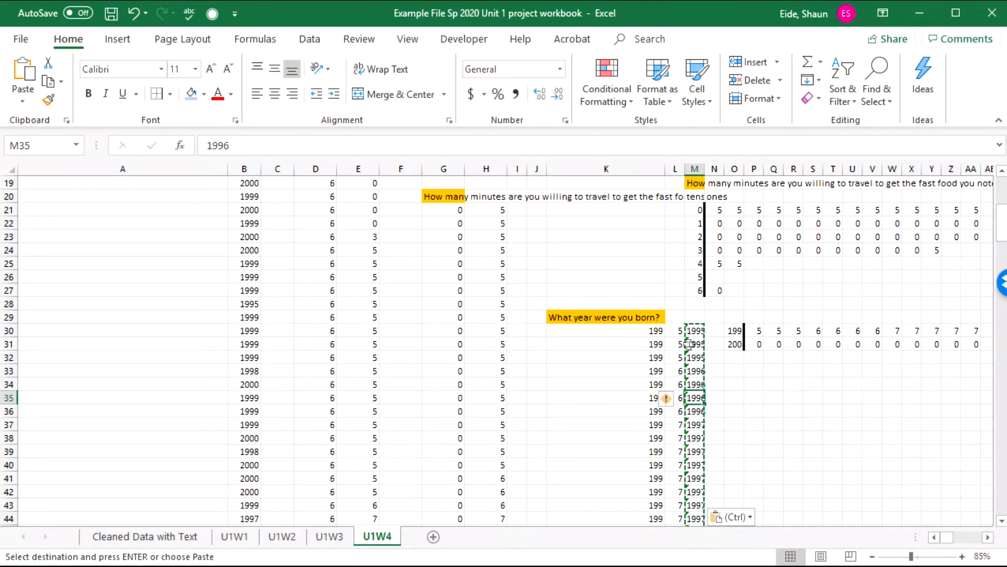
Split the years in M30:M229 using fixed-width Text to Columns with a single break after the second digit.
{"action": "left_click_drag", "start_coordinate": [692, 346], "coordinate": [701, 505]}
{"action": "left_click_drag", "start_coordinate": [1003, 493], "coordinate": [989, 200]}
{"action": "scroll", "coordinate": [270, 194], "scroll_direction": "down", "scroll_amount": 4}
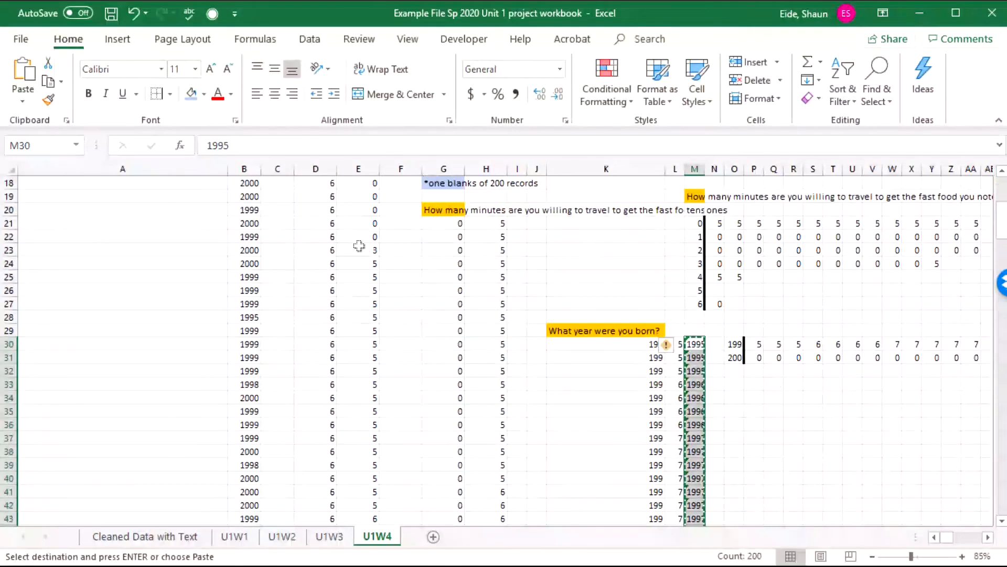
{"action": "left_click", "coordinate": [325, 46]}
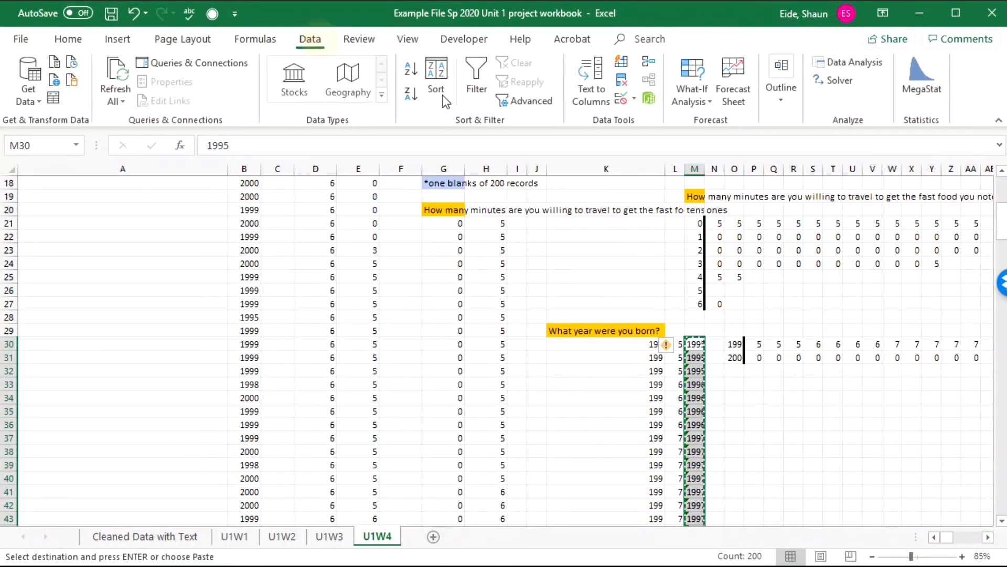
{"action": "left_click", "coordinate": [594, 84]}
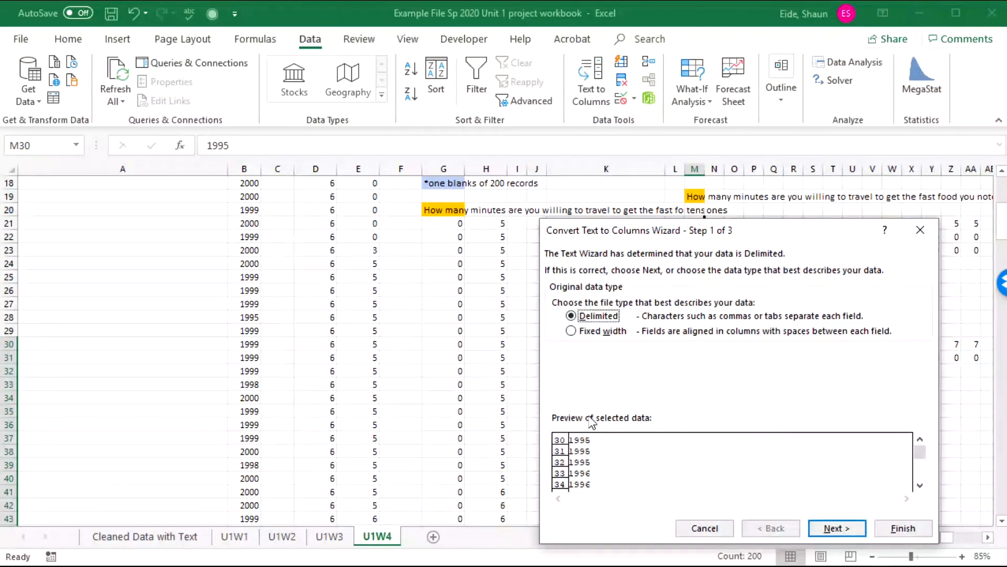
{"action": "left_click", "coordinate": [837, 527]}
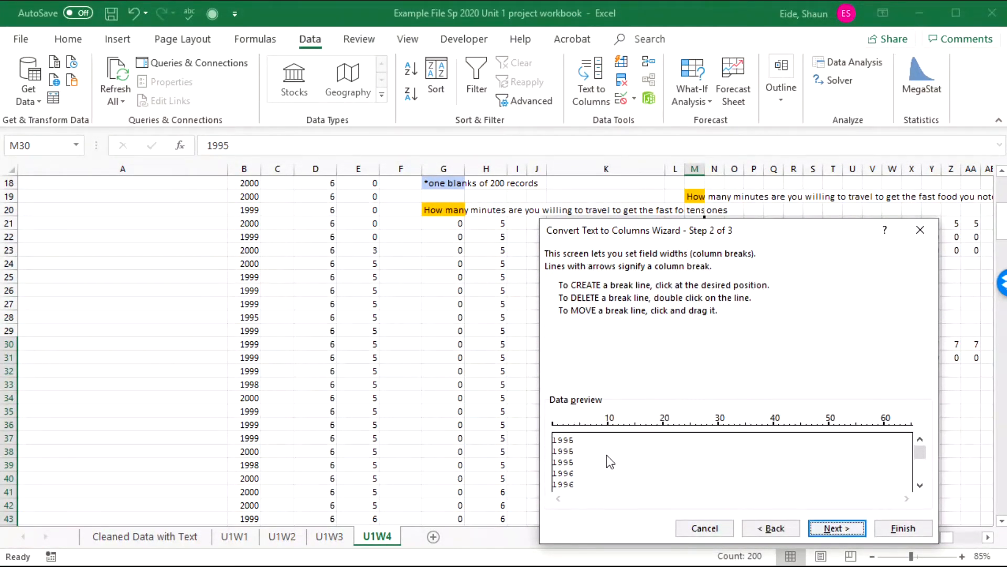
{"action": "left_click", "coordinate": [563, 435]}
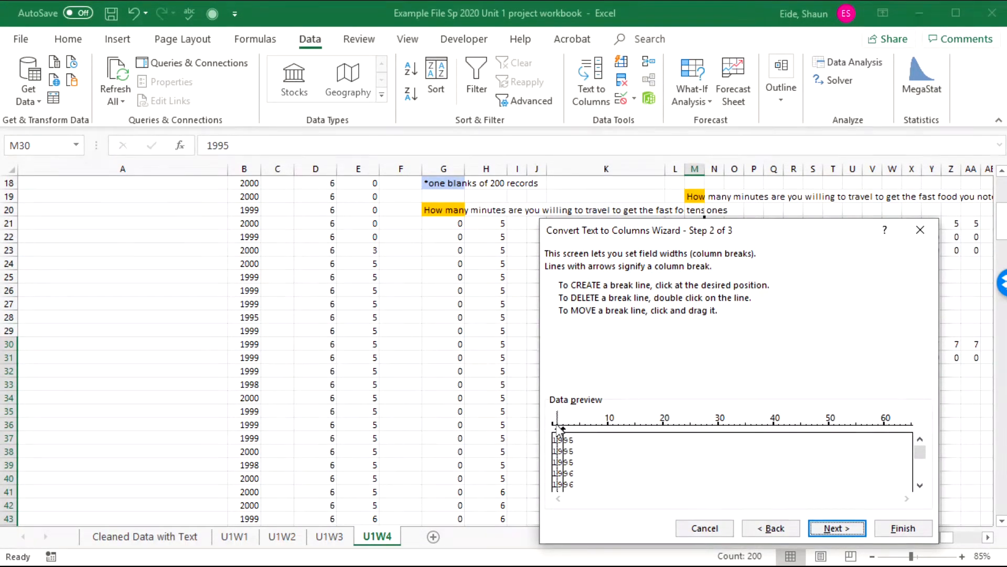
{"action": "double_click", "coordinate": [557, 444]}
{"action": "left_click_drag", "start_coordinate": [564, 430], "coordinate": [564, 438]}
{"action": "left_click", "coordinate": [903, 528]}
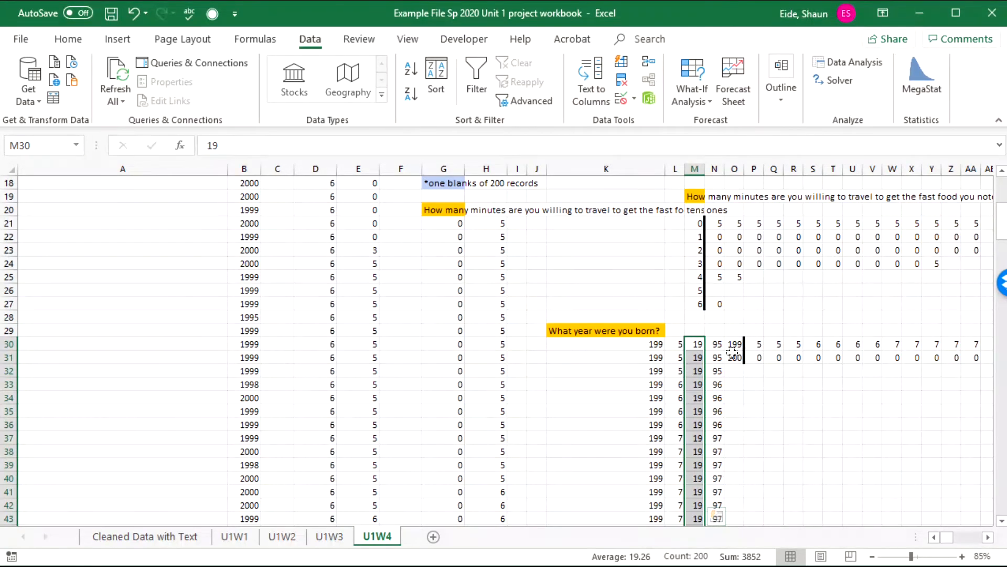
Enter the two-digit stems 19 and 20 in O33 and O34, below the three-digit birth year plot.
{"action": "left_click", "coordinate": [740, 384]}
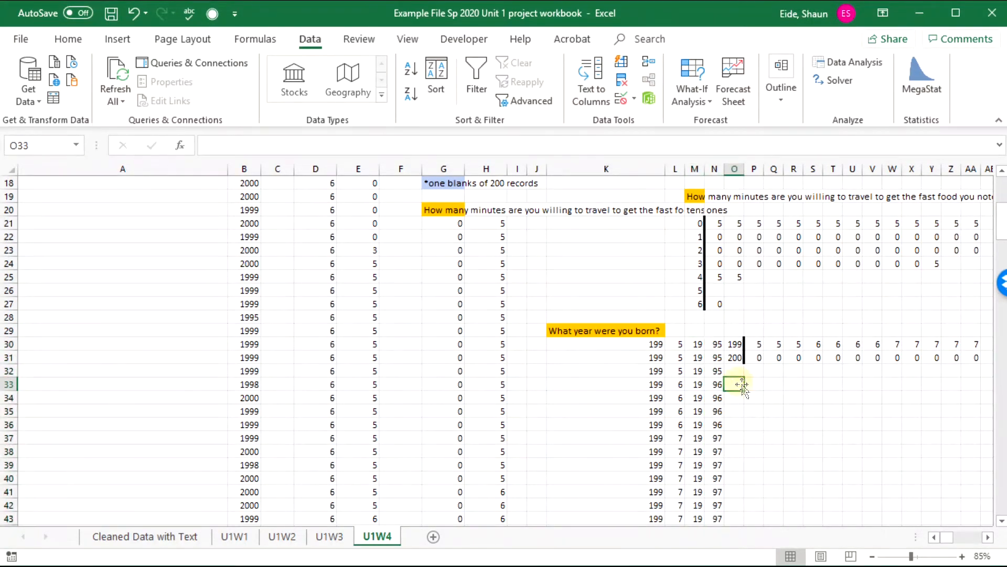
{"action": "type", "text": "19"}
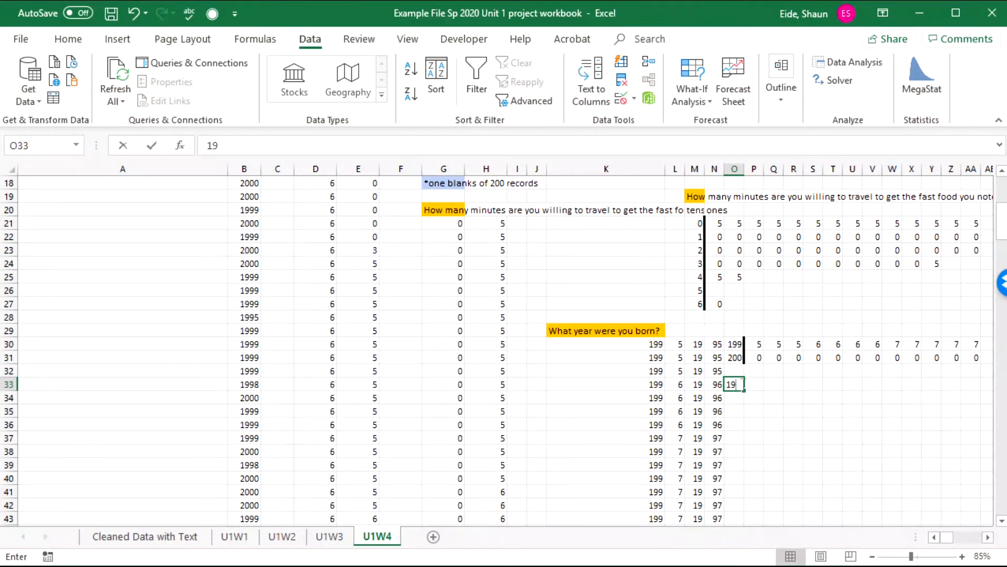
{"action": "key", "text": "Return"}
{"action": "type", "text": "20"}
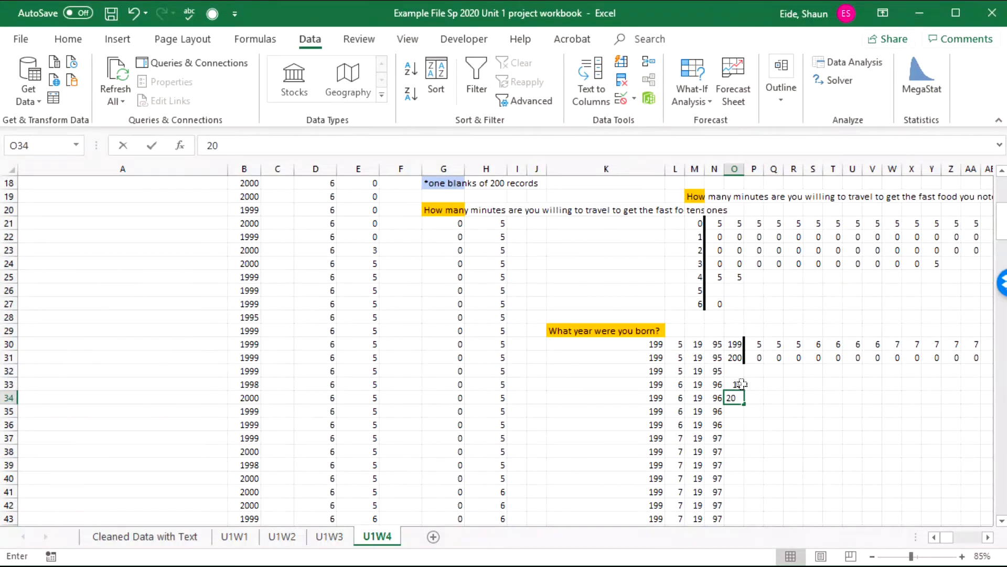
{"action": "key", "text": "Tab"}
Add a thick right border to O33:O34 to separate the two-digit stems from their leaves.
{"action": "left_click_drag", "start_coordinate": [726, 381], "coordinate": [735, 396]}
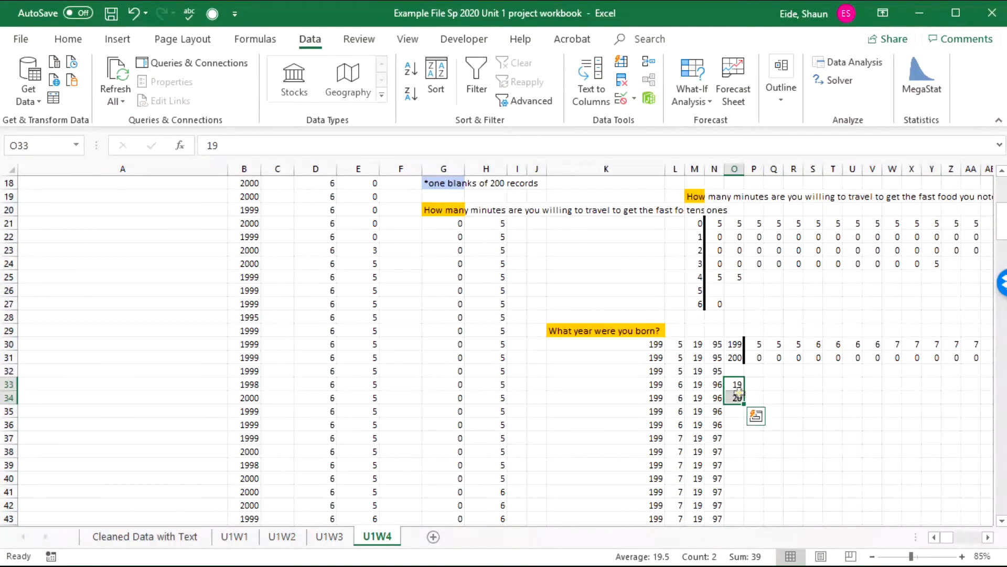
{"action": "scroll", "coordinate": [640, 377], "scroll_direction": "down", "scroll_amount": 20}
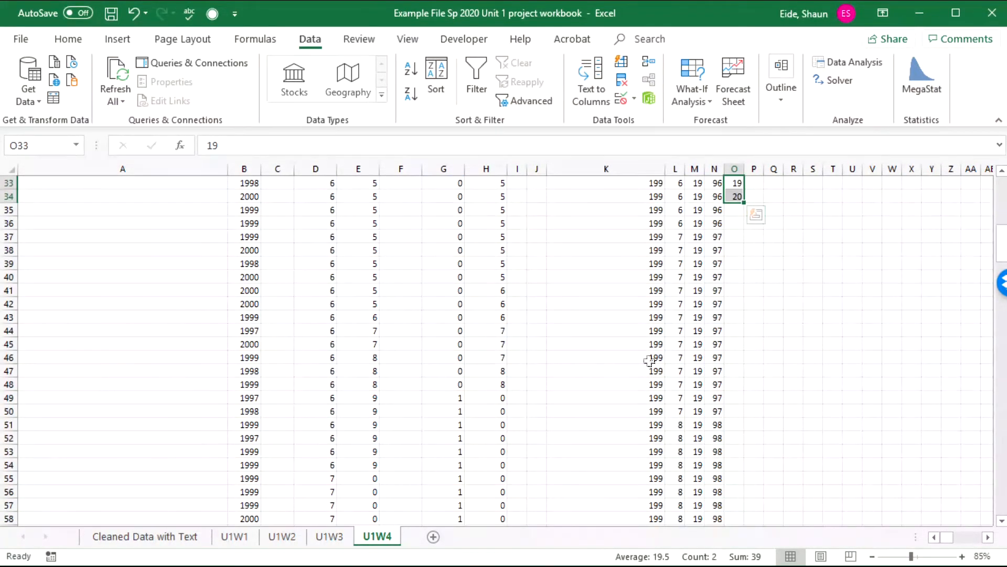
{"action": "scroll", "coordinate": [692, 431], "scroll_direction": "down", "scroll_amount": 9}
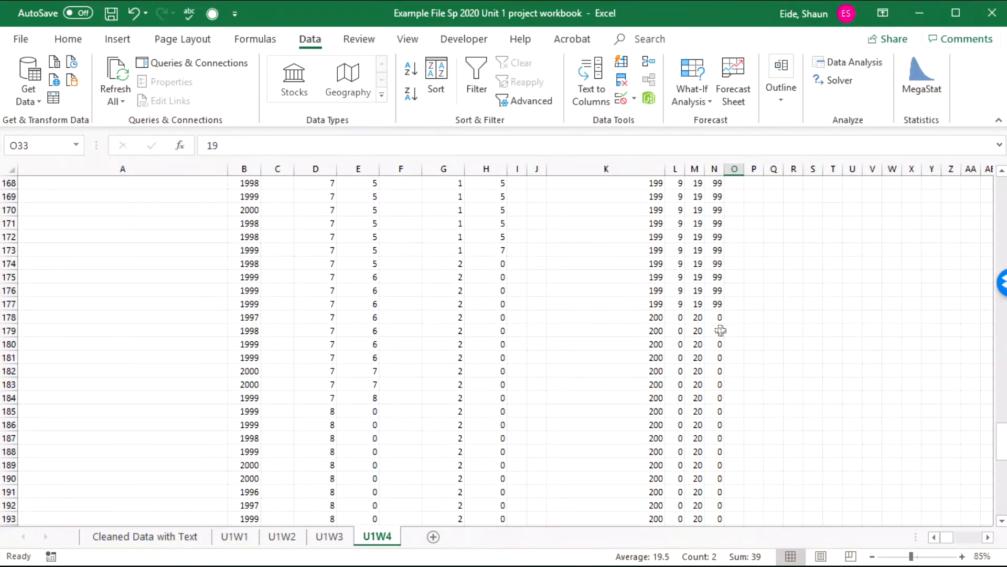
{"action": "scroll", "coordinate": [721, 336], "scroll_direction": "down", "scroll_amount": 15}
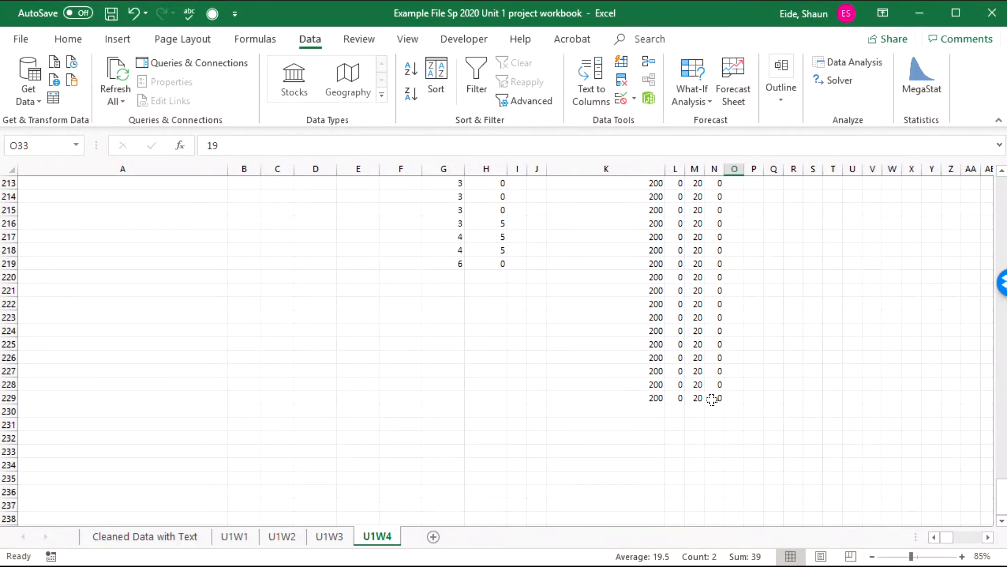
{"action": "scroll", "coordinate": [711, 399], "scroll_direction": "up", "scroll_amount": 16}
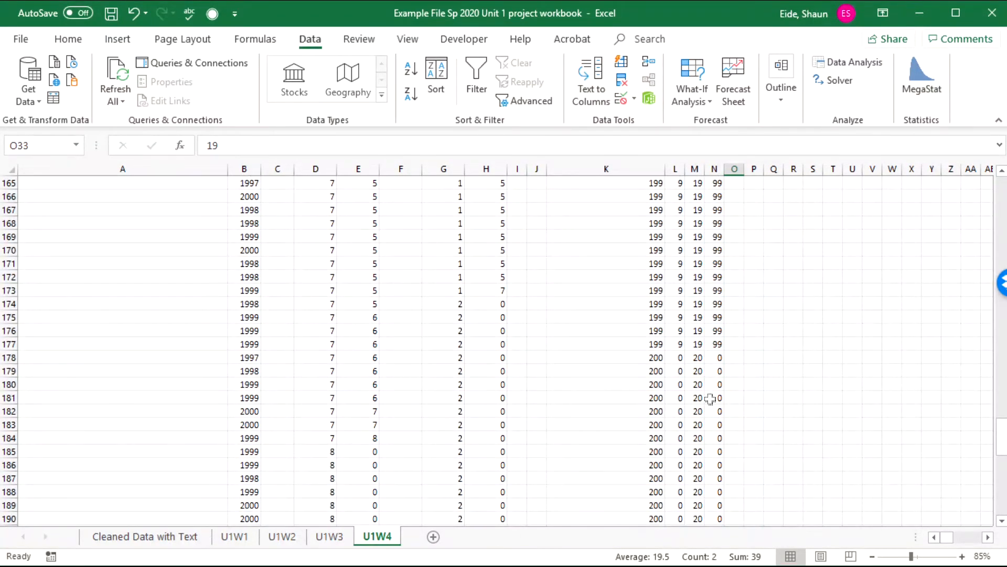
{"action": "scroll", "coordinate": [711, 399], "scroll_direction": "up", "scroll_amount": 20}
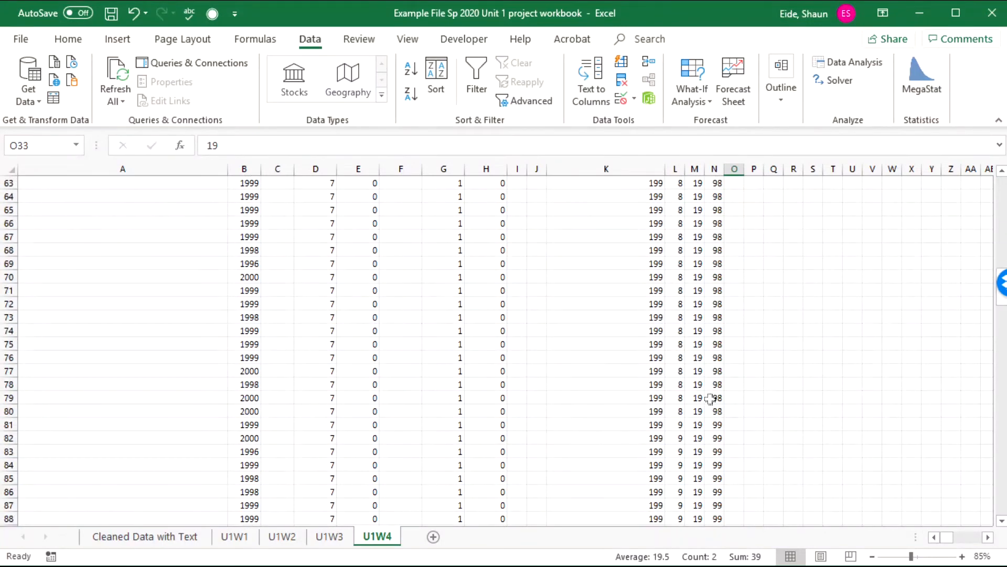
{"action": "scroll", "coordinate": [711, 398], "scroll_direction": "up", "scroll_amount": 14}
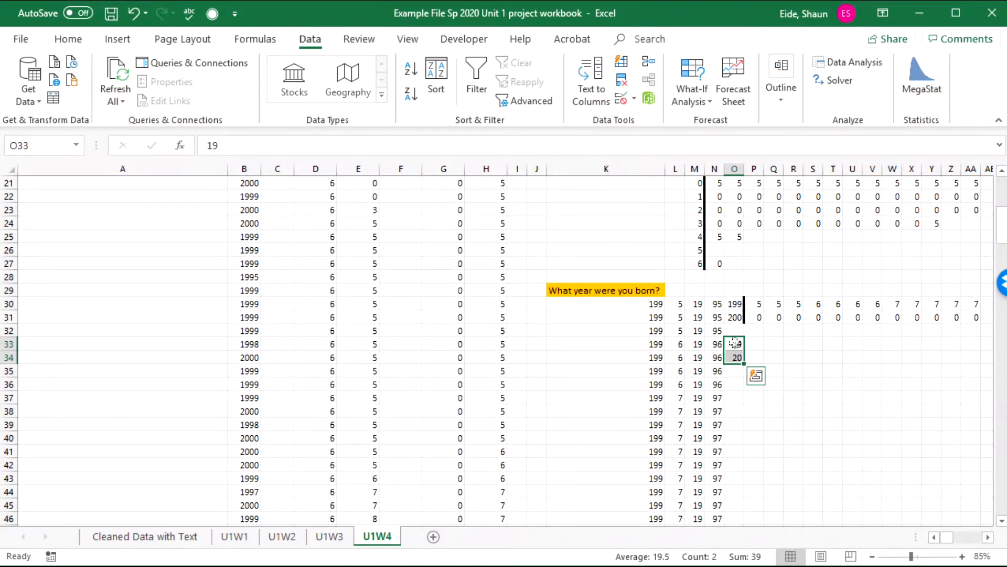
{"action": "left_click", "coordinate": [69, 39]}
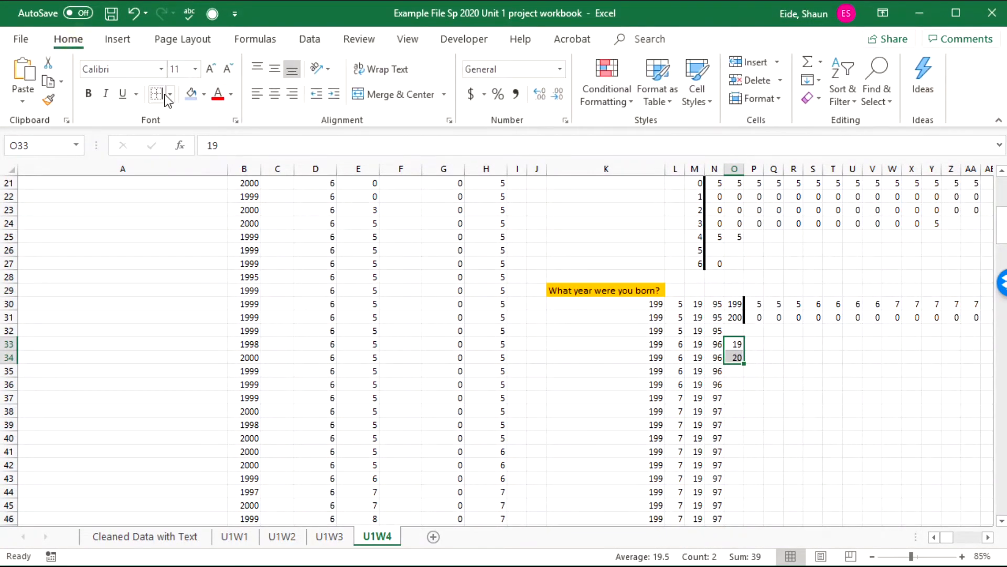
{"action": "left_click", "coordinate": [537, 317]}
{"action": "scroll", "coordinate": [640, 389], "scroll_direction": "down", "scroll_amount": 7}
{"action": "scroll", "coordinate": [640, 390], "scroll_direction": "up", "scroll_amount": 7}
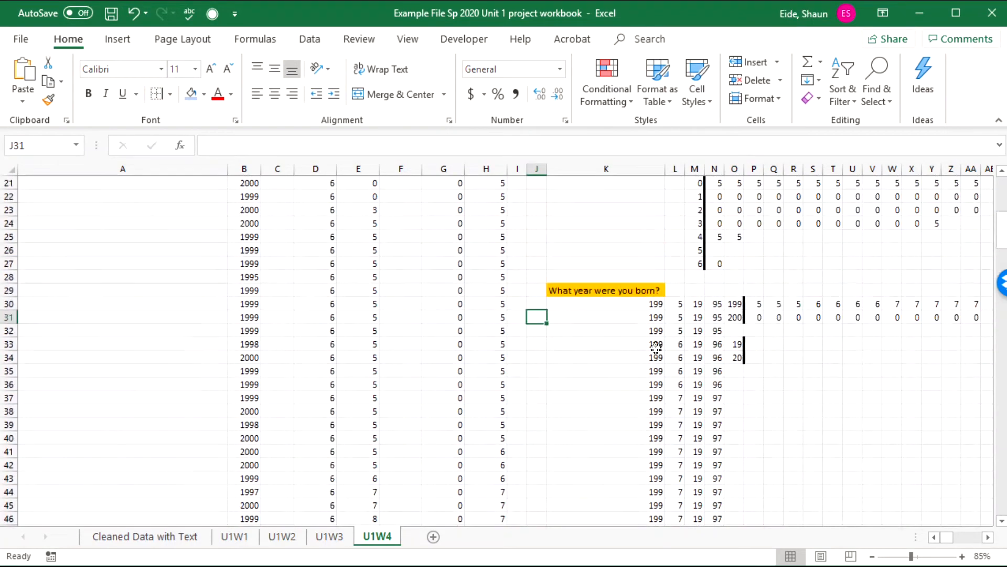
Copy the leaves of stem 19 from N30:N177 and paste them transposed along row 33 starting at P33.
{"action": "left_click_drag", "start_coordinate": [719, 305], "coordinate": [716, 358]}
{"action": "key", "text": "ctrl+c"}
{"action": "scroll", "coordinate": [722, 371], "scroll_direction": "up", "scroll_amount": 20}
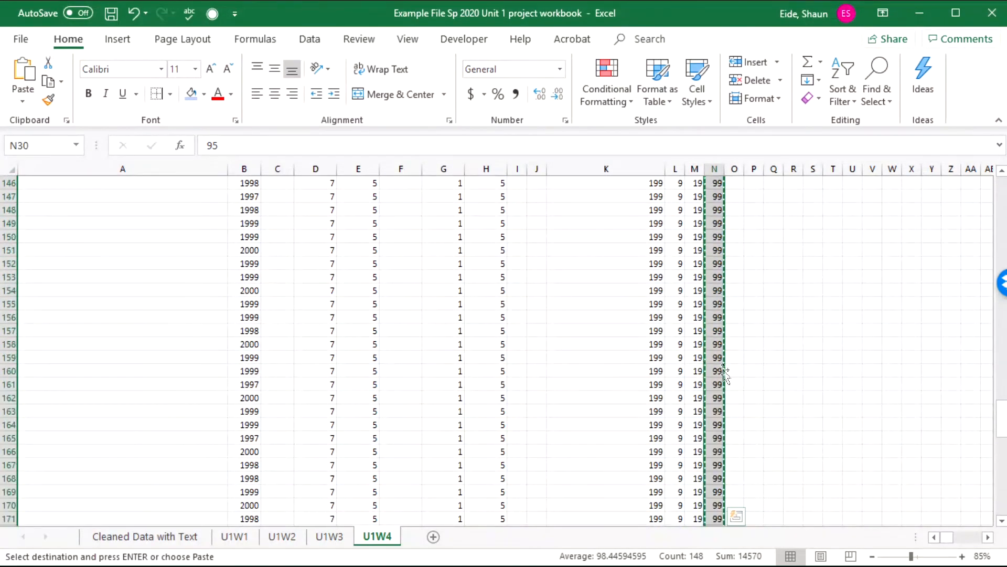
{"action": "scroll", "coordinate": [726, 374], "scroll_direction": "up", "scroll_amount": 14}
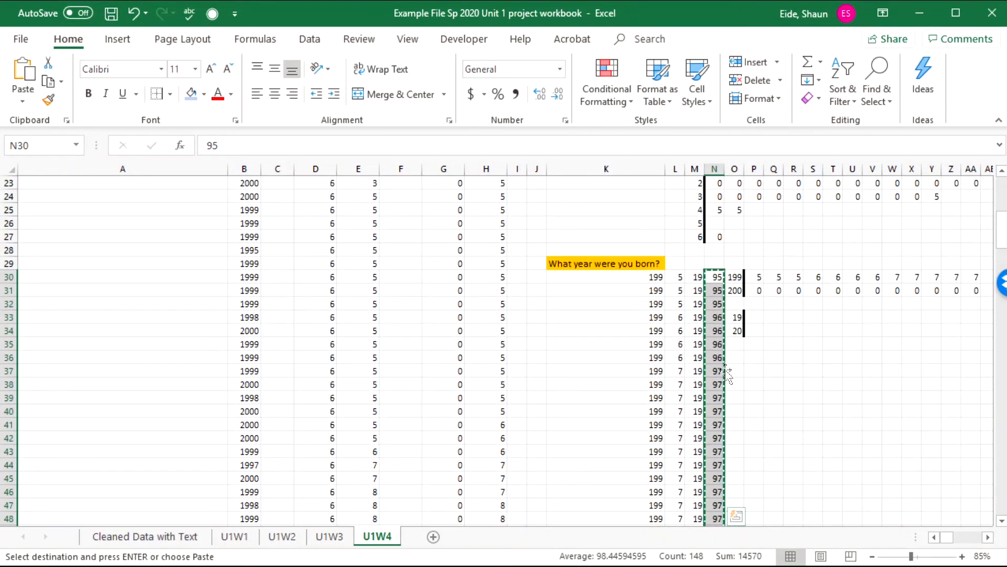
{"action": "left_click", "coordinate": [761, 320]}
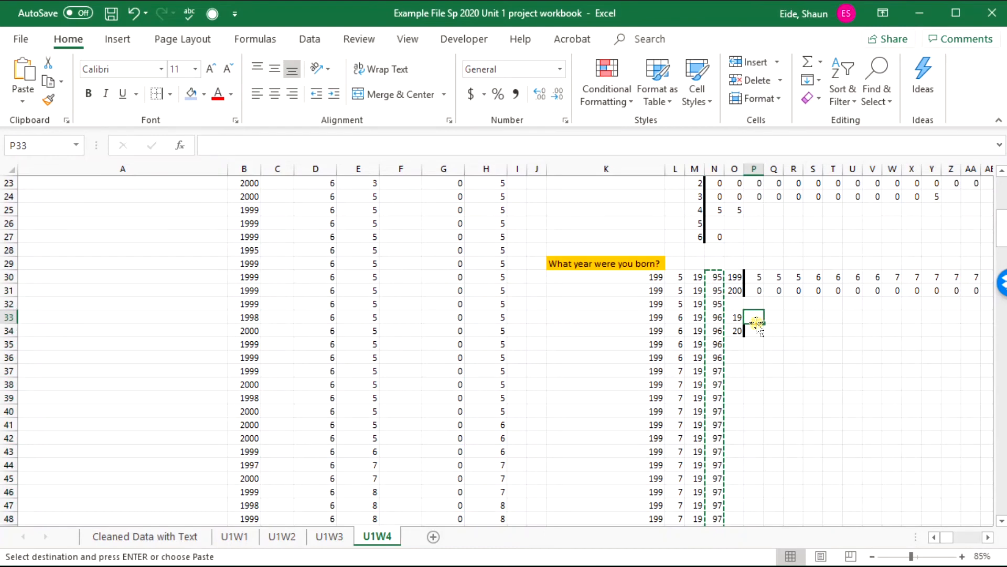
{"action": "left_click", "coordinate": [23, 96]}
{"action": "left_click", "coordinate": [67, 162]}
{"action": "left_click", "coordinate": [793, 382]}
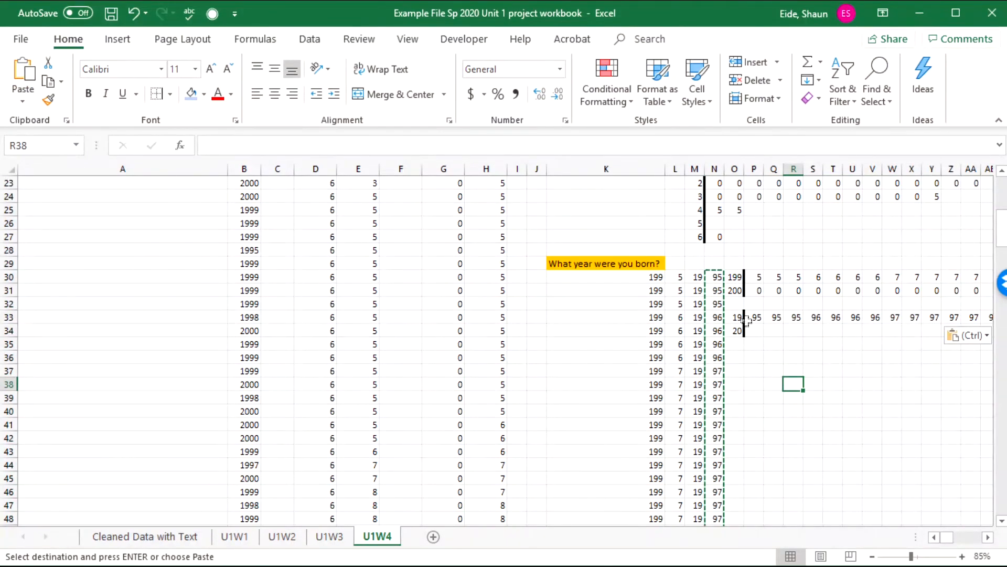
Apply the custom number format 00 to the leaves of stem 20 in N178:N229.
{"action": "scroll", "coordinate": [722, 356], "scroll_direction": "down", "scroll_amount": 20}
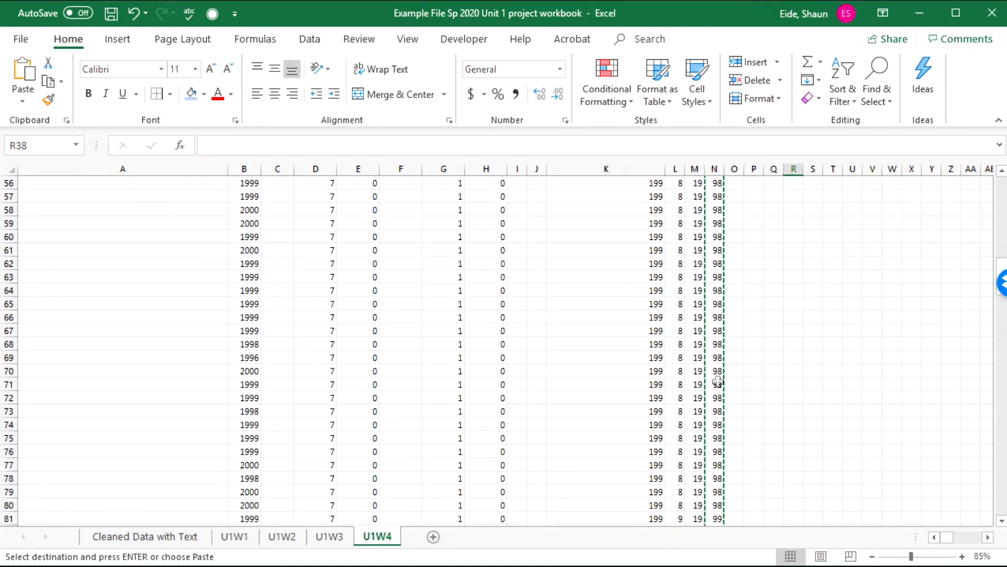
{"action": "scroll", "coordinate": [729, 386], "scroll_direction": "down", "scroll_amount": 20}
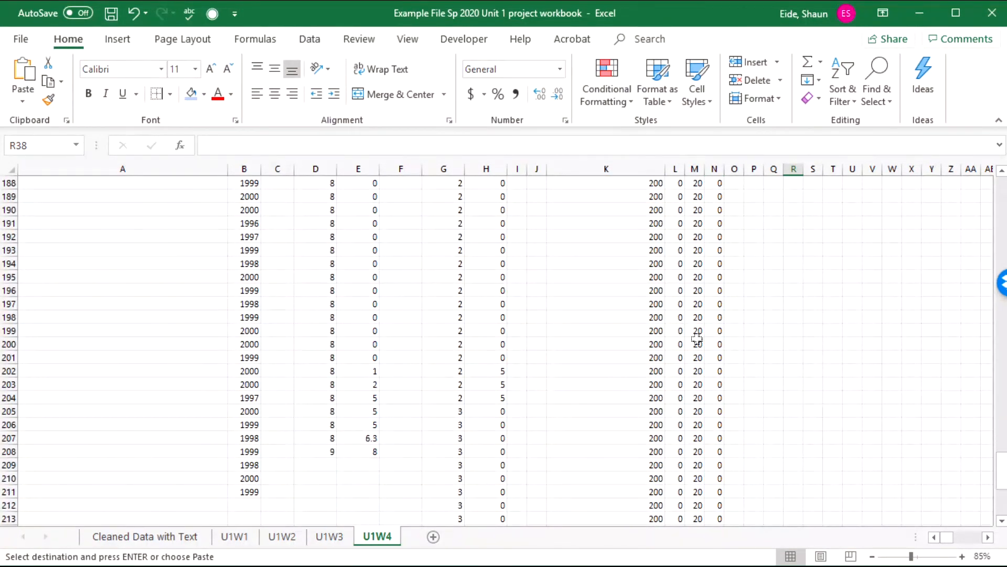
{"action": "scroll", "coordinate": [732, 320], "scroll_direction": "up", "scroll_amount": 6}
{"action": "left_click_drag", "start_coordinate": [716, 290], "coordinate": [724, 512]}
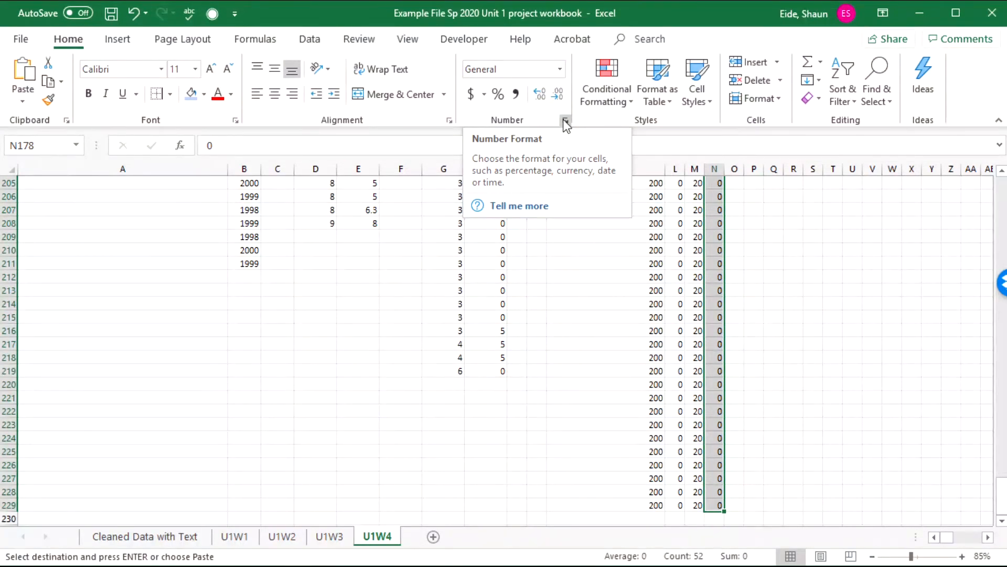
{"action": "left_click", "coordinate": [565, 121]}
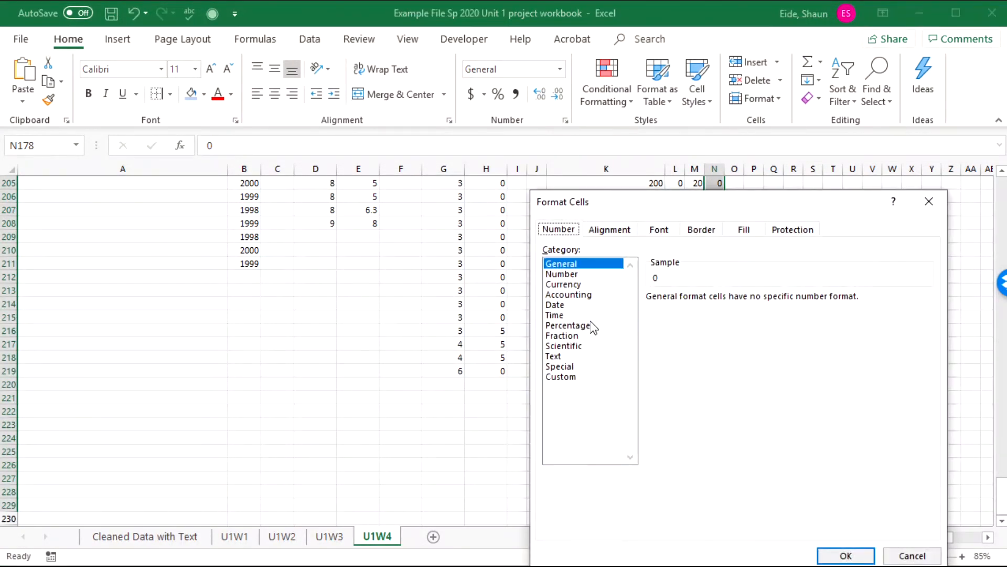
{"action": "left_click", "coordinate": [562, 377]}
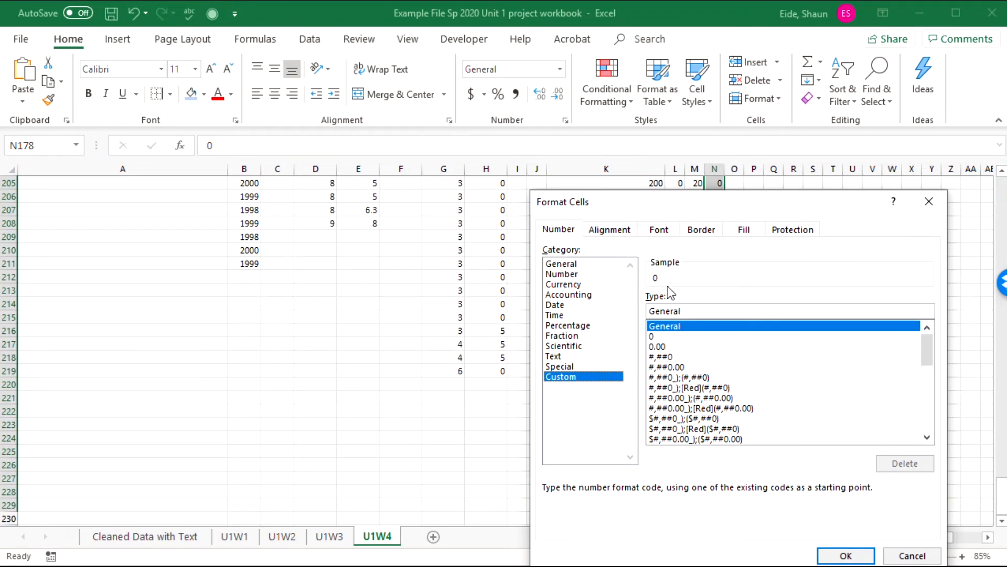
{"action": "left_click", "coordinate": [572, 274]}
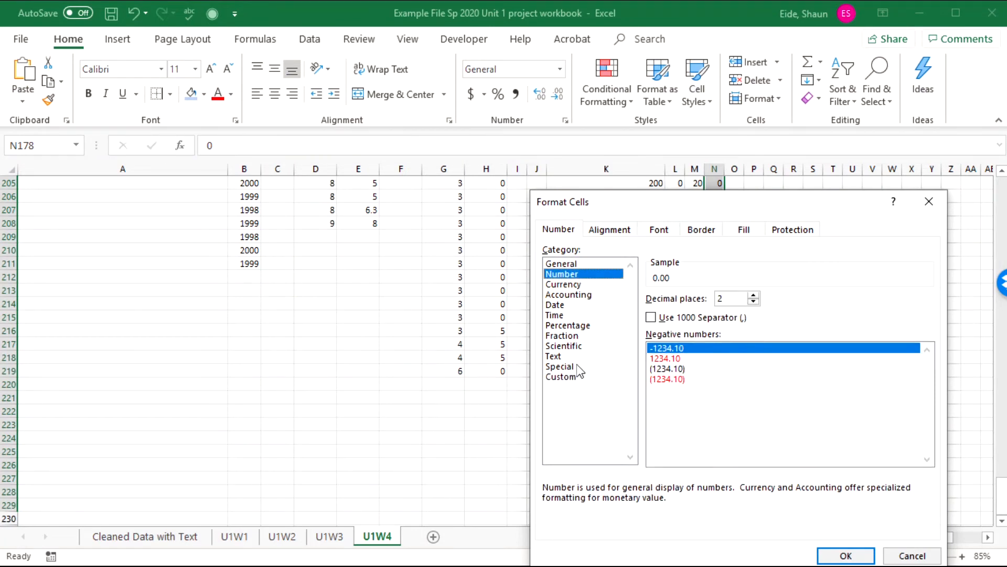
{"action": "left_click", "coordinate": [561, 377]}
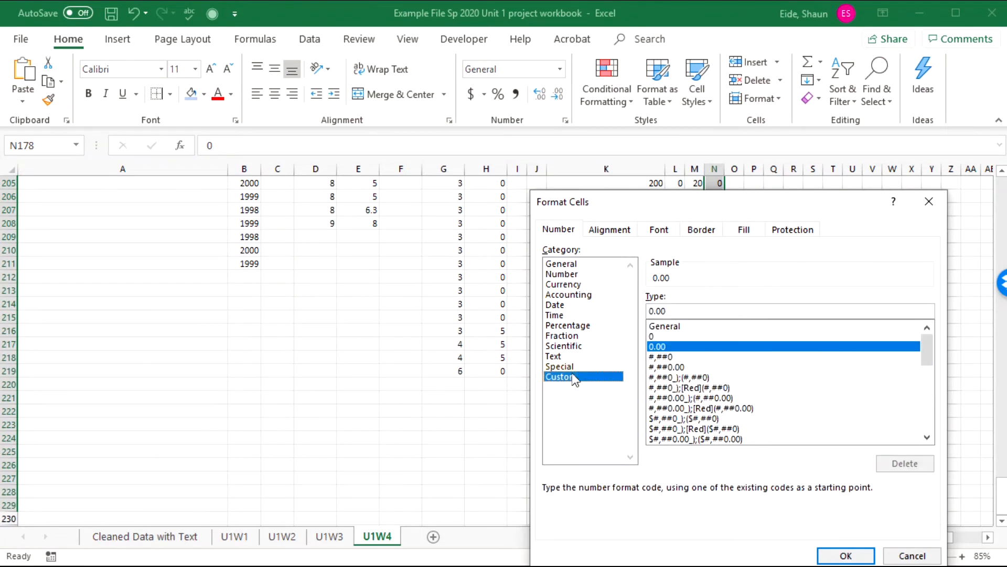
{"action": "left_click", "coordinate": [652, 311]}
{"action": "type", "text": "0"}
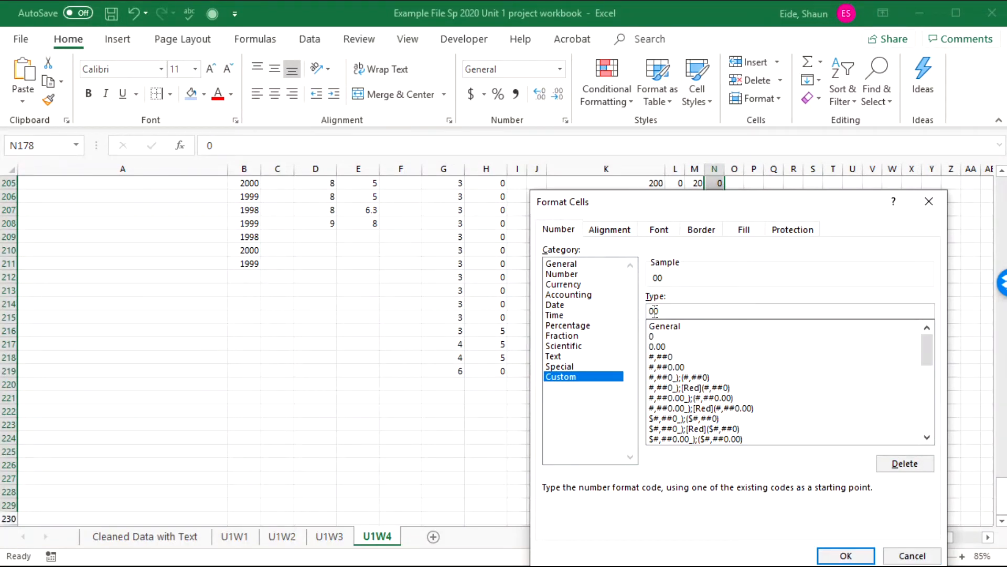
{"action": "left_click", "coordinate": [560, 274]}
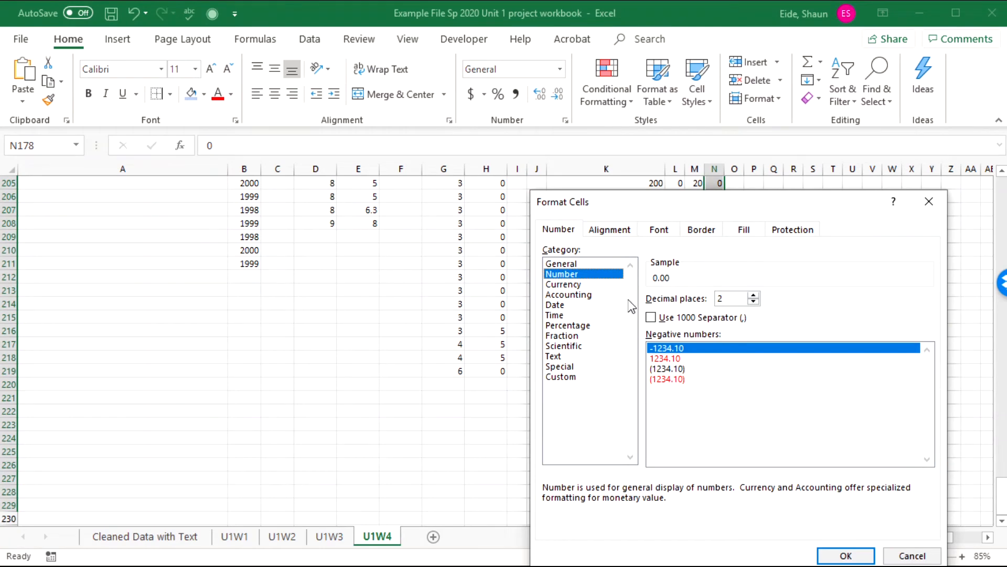
{"action": "left_click", "coordinate": [571, 376]}
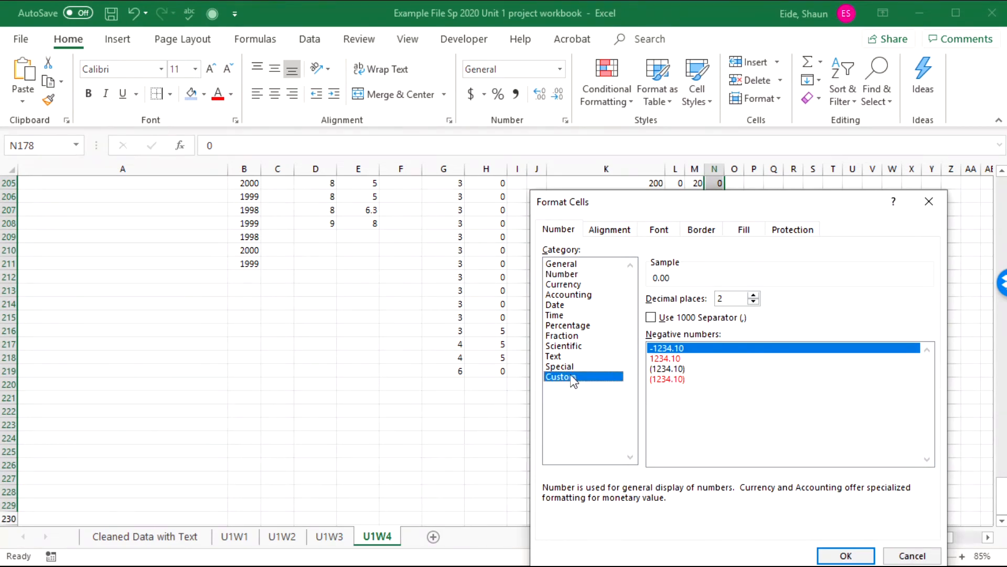
{"action": "left_click_drag", "start_coordinate": [675, 308], "coordinate": [590, 297]}
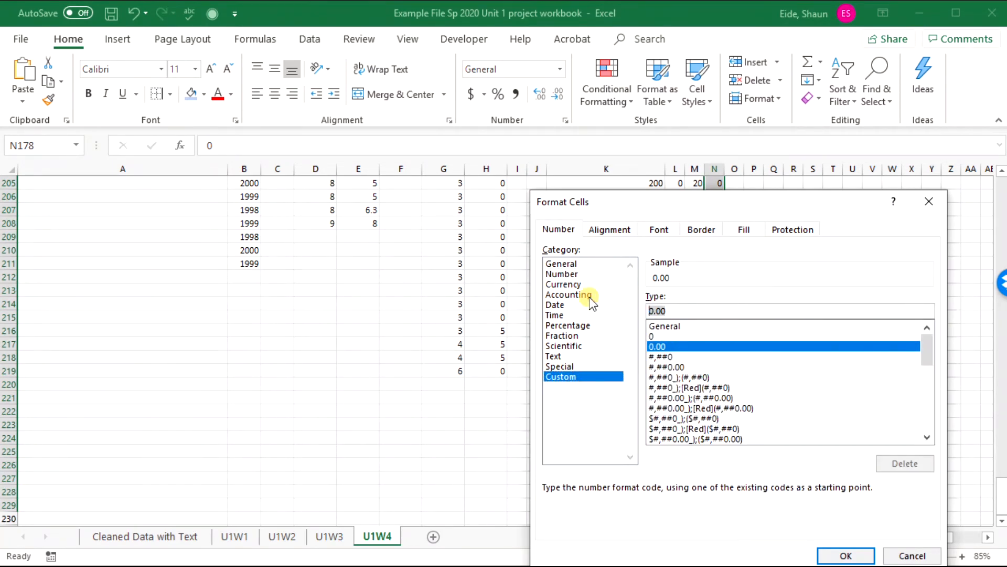
{"action": "key", "text": "BackSpace"}
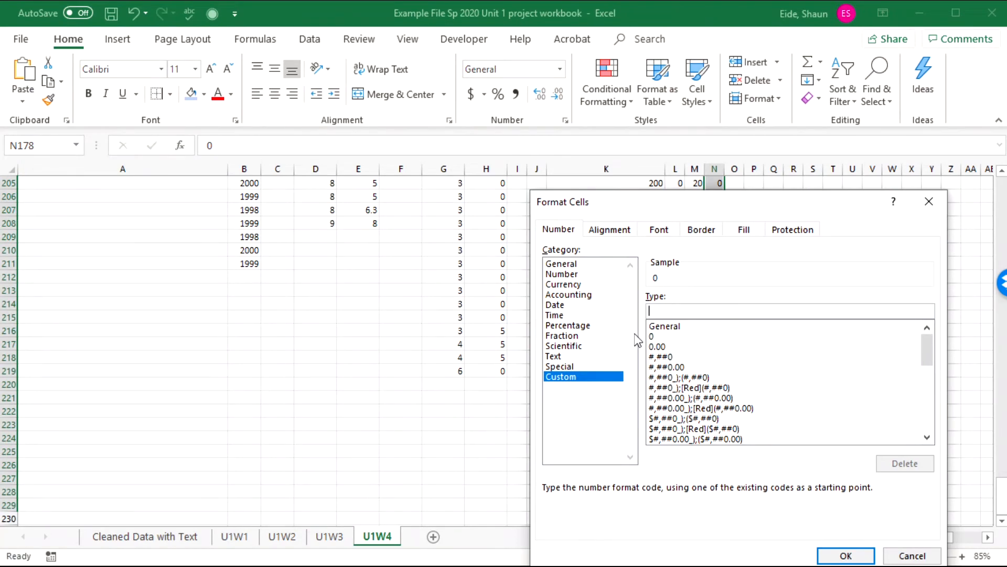
{"action": "type", "text": "00"}
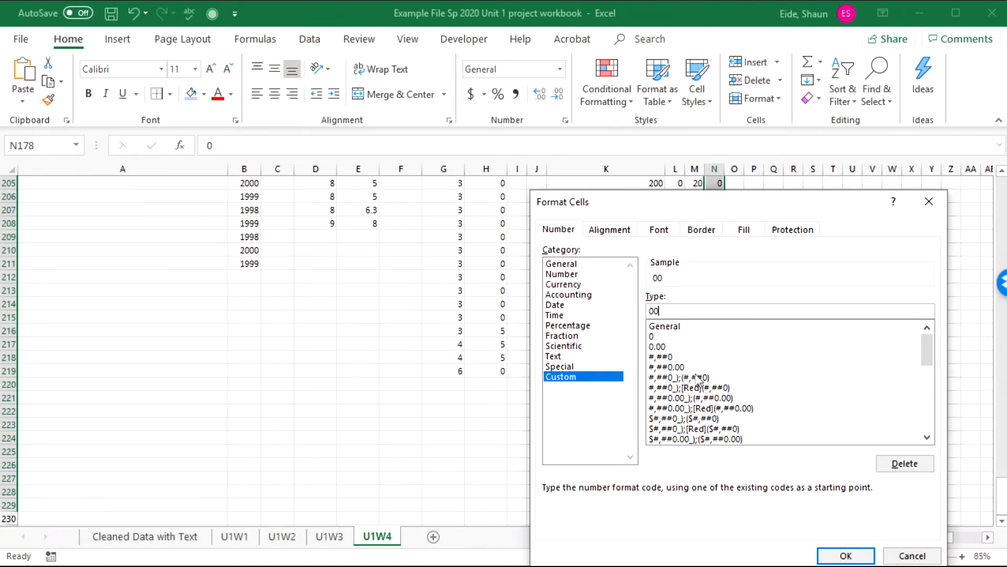
{"action": "left_click", "coordinate": [846, 557]}
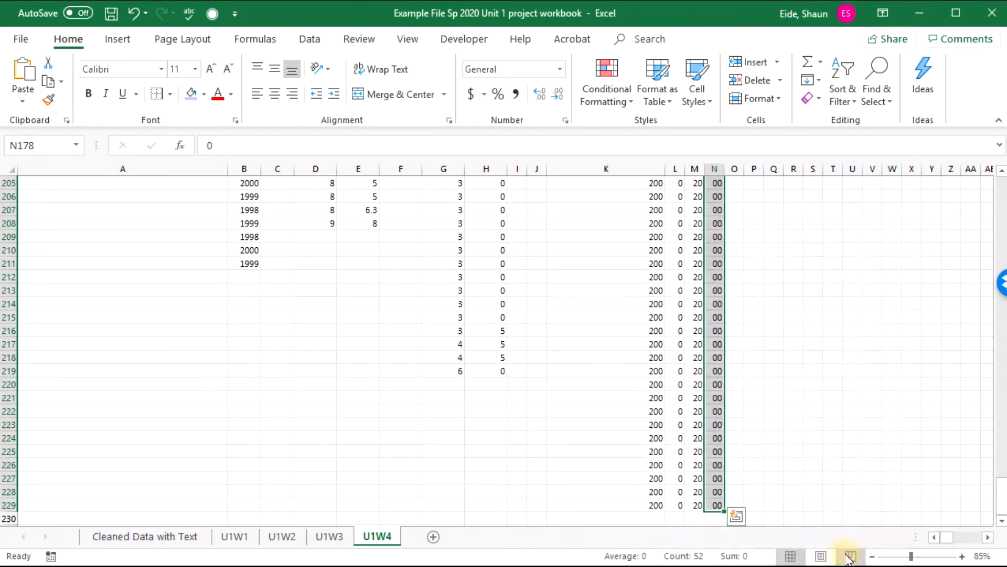
Copy the two-digit leaves of stem 20 from N178:N229 and paste them transposed along row 34 starting at P34.
{"action": "scroll", "coordinate": [711, 465], "scroll_direction": "up", "scroll_amount": 7}
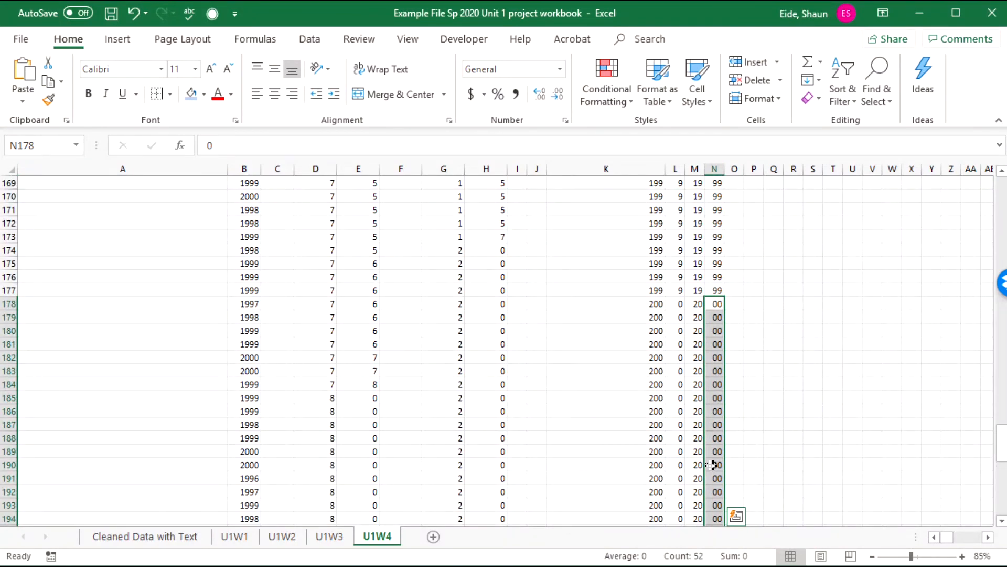
{"action": "key", "text": "ctrl+c"}
{"action": "scroll", "coordinate": [711, 465], "scroll_direction": "up", "scroll_amount": 20}
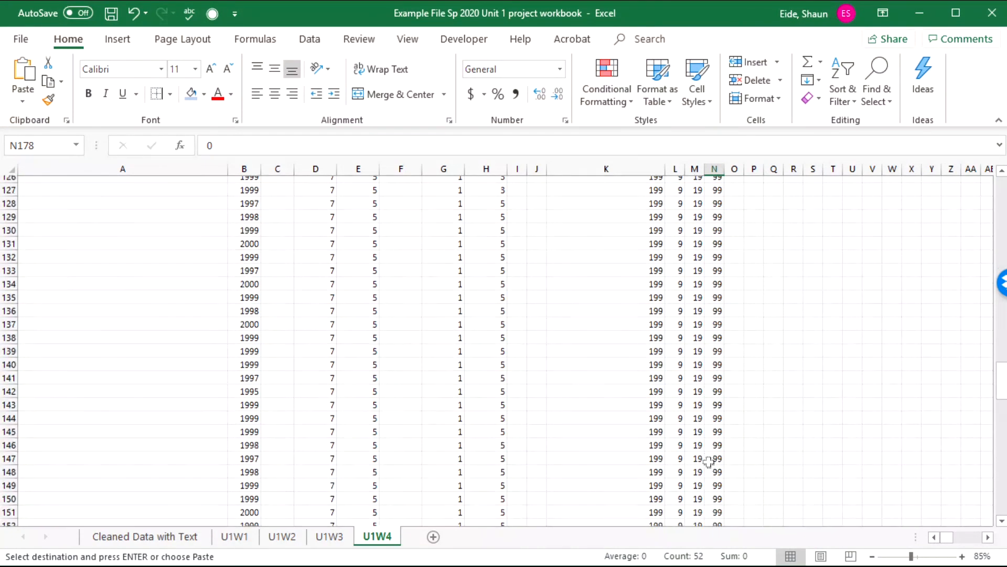
{"action": "scroll", "coordinate": [709, 462], "scroll_direction": "up", "scroll_amount": 20}
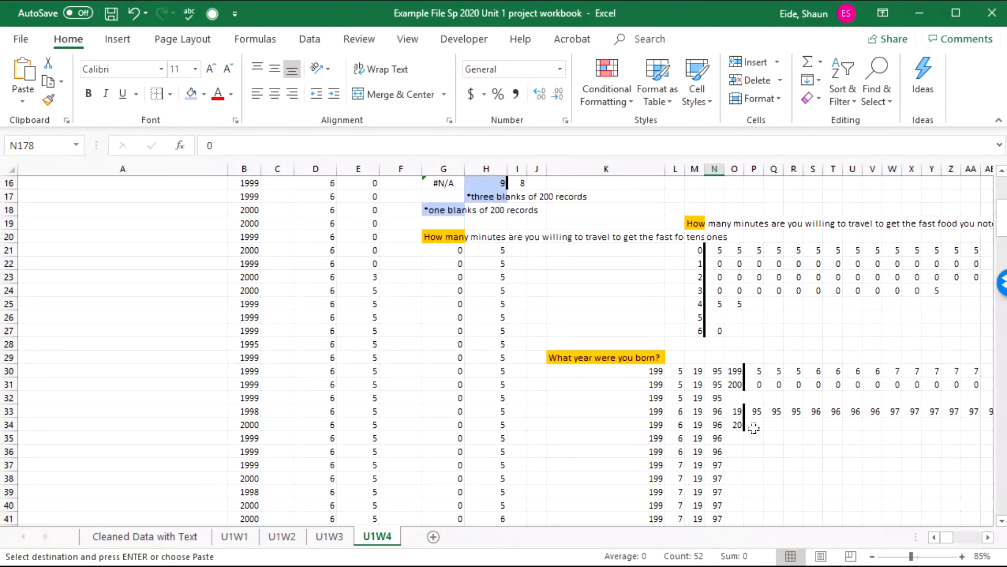
{"action": "left_click", "coordinate": [754, 426]}
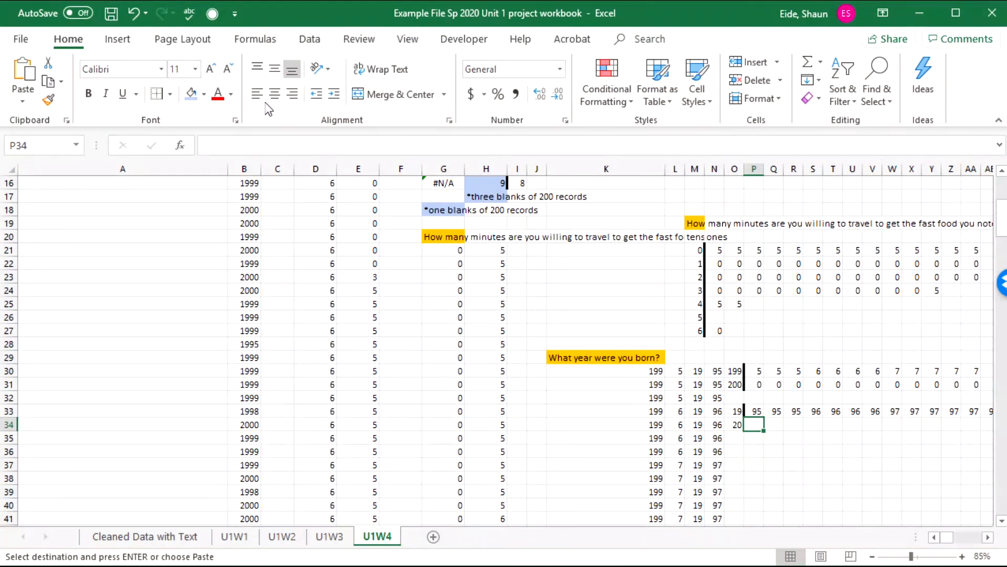
{"action": "left_click", "coordinate": [29, 103]}
{"action": "left_click", "coordinate": [70, 156]}
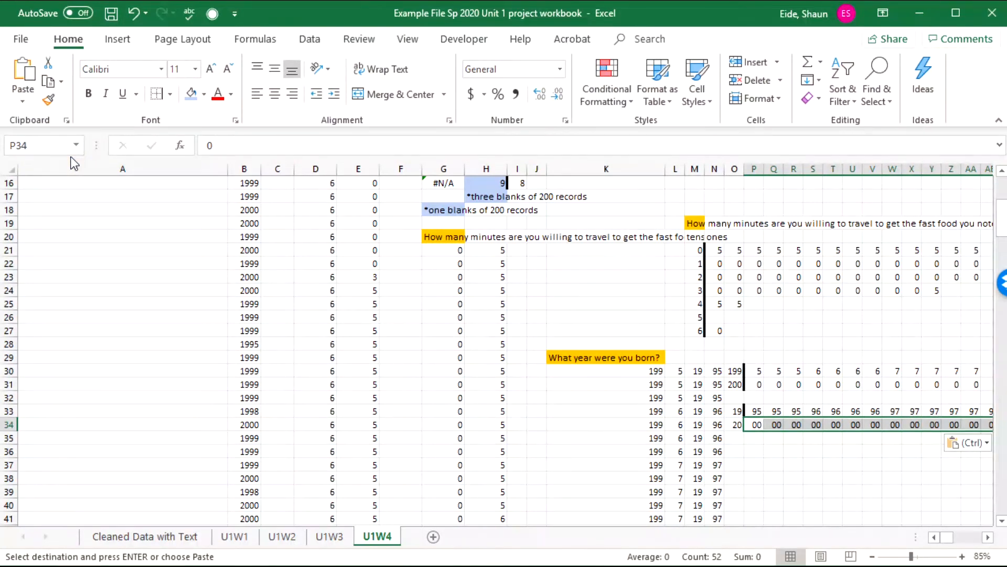
Copy the heading "What year were you born?" from K29 to O29 above the birth year stem and leaf plot.
{"action": "scroll", "coordinate": [202, 246], "scroll_direction": "up", "scroll_amount": 5}
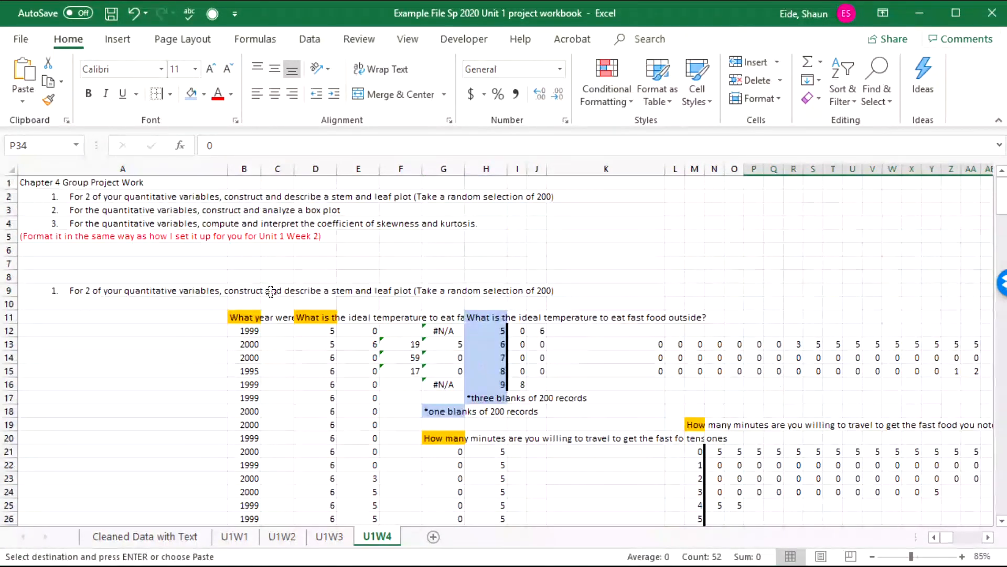
{"action": "left_click", "coordinate": [343, 352]}
{"action": "scroll", "coordinate": [504, 368], "scroll_direction": "down", "scroll_amount": 4}
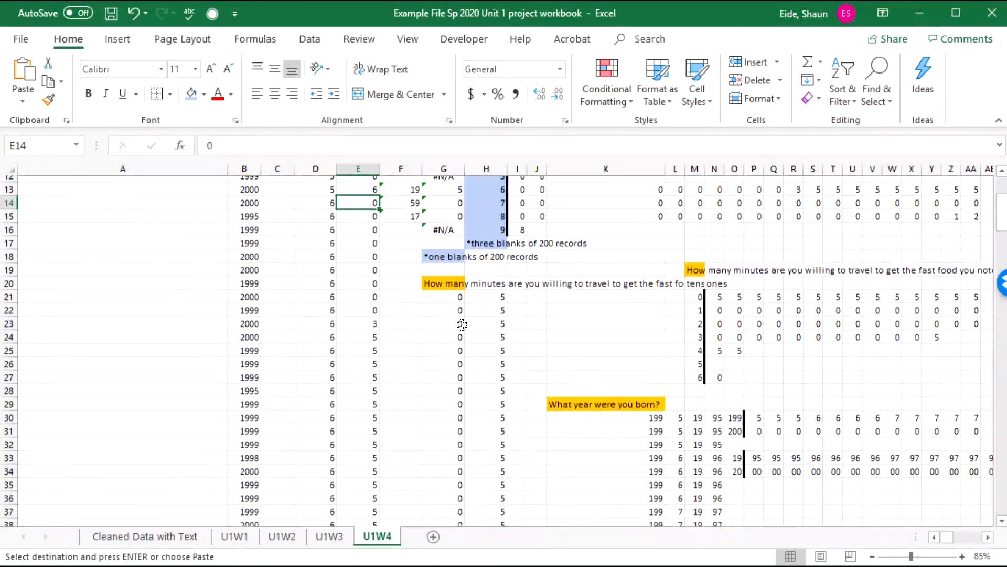
{"action": "left_click", "coordinate": [572, 394]}
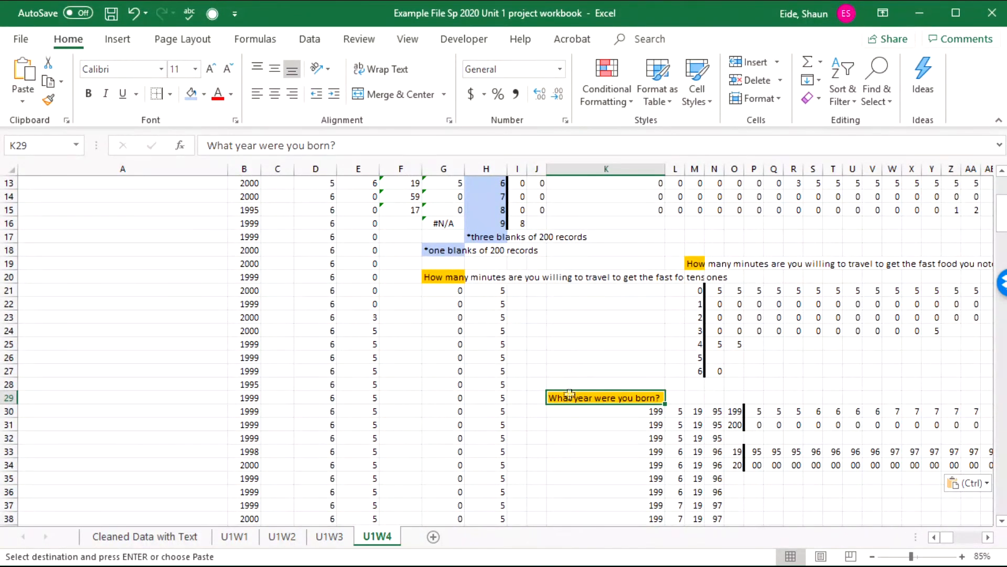
{"action": "key", "text": "ctrl+c"}
{"action": "left_click", "coordinate": [736, 397]}
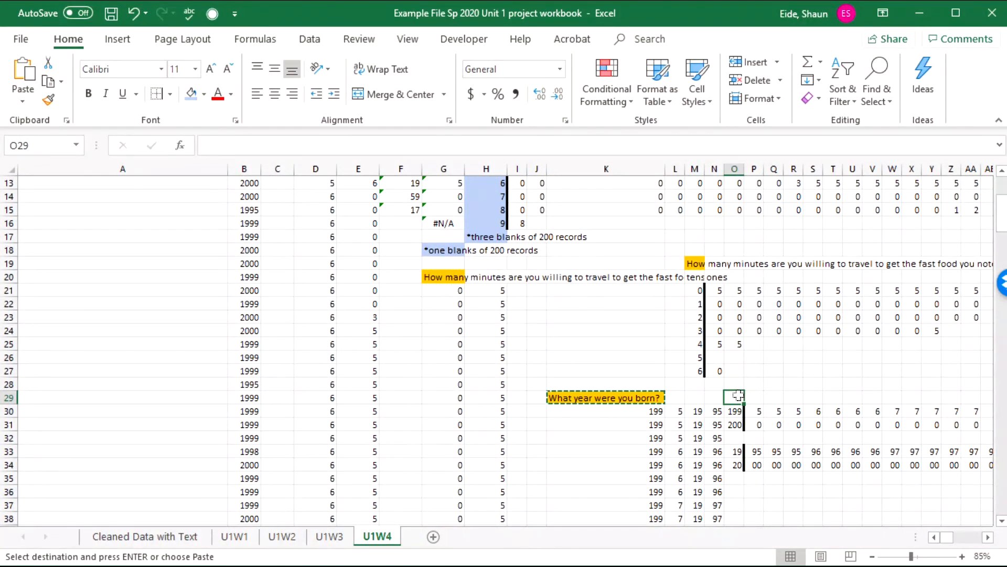
{"action": "key", "text": "ctrl+v"}
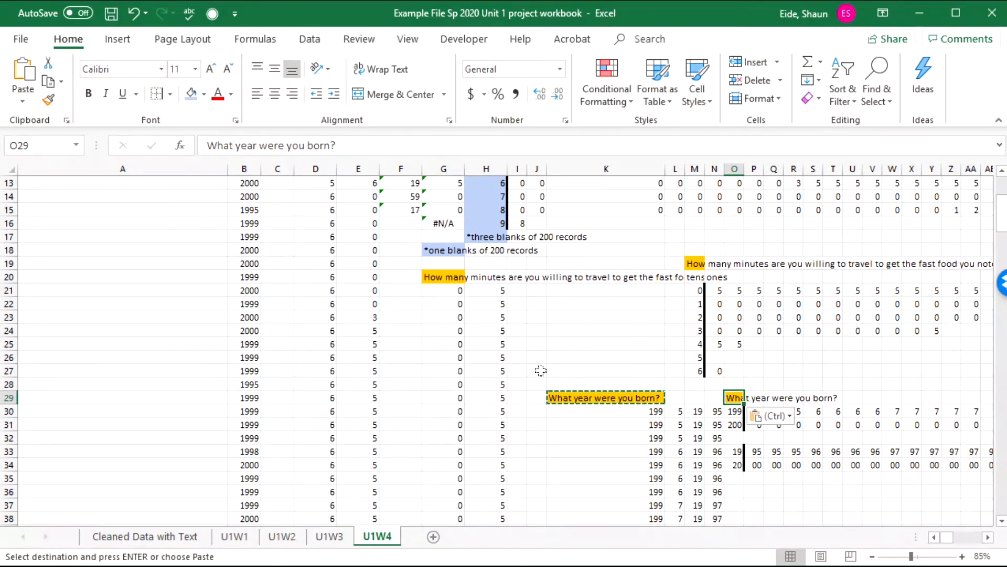
Copy the "*one blanks of 200 records" note from G18 to M28 below the travel minutes plot.
{"action": "left_click", "coordinate": [441, 251]}
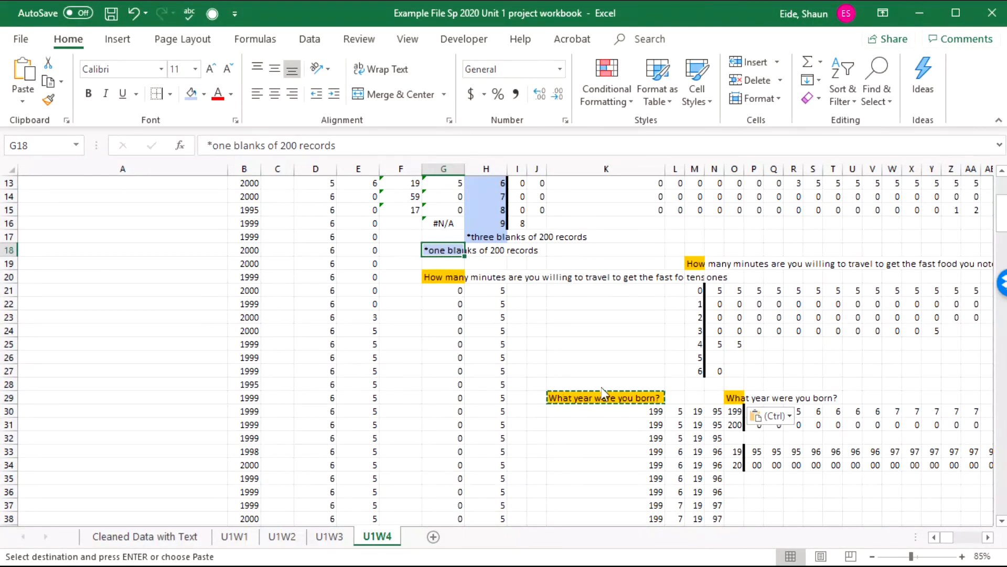
{"action": "key", "text": "ctrl+c"}
{"action": "left_click", "coordinate": [694, 384]}
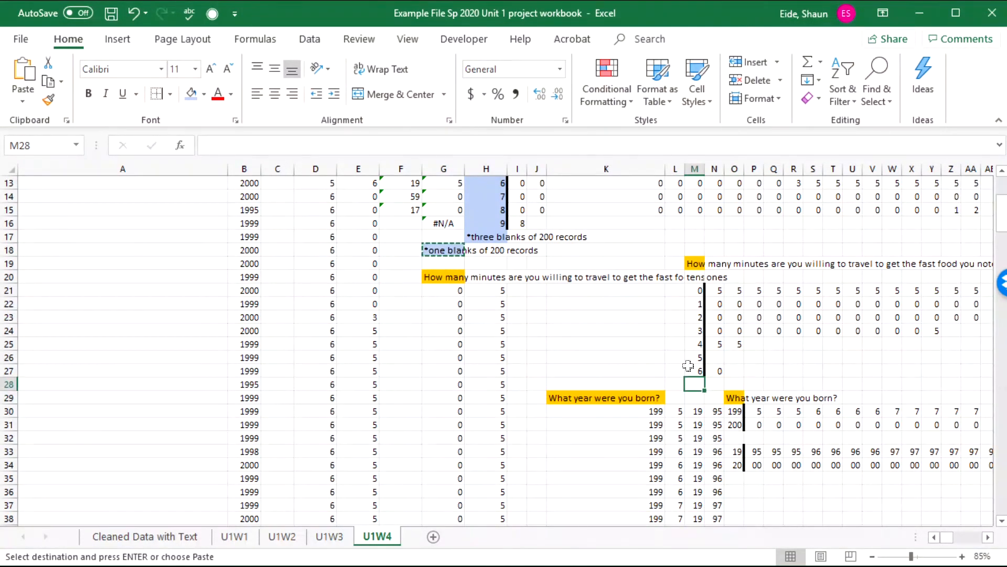
{"action": "key", "text": "ctrl+v"}
{"action": "left_click", "coordinate": [613, 359]}
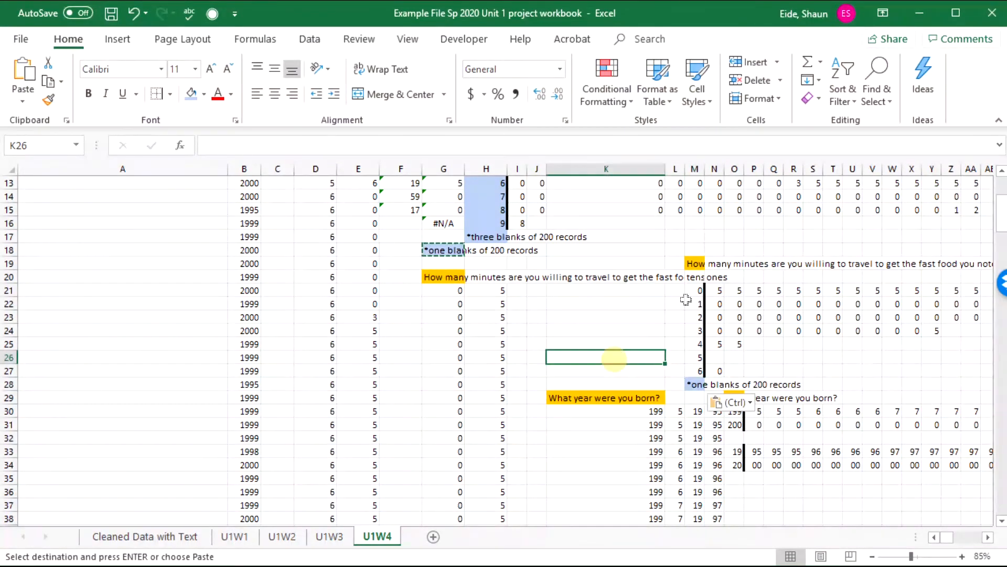
Fill M19:N28 of the travel minutes plot with light orange.
{"action": "left_click_drag", "start_coordinate": [694, 263], "coordinate": [719, 386]}
{"action": "left_click", "coordinate": [204, 94]}
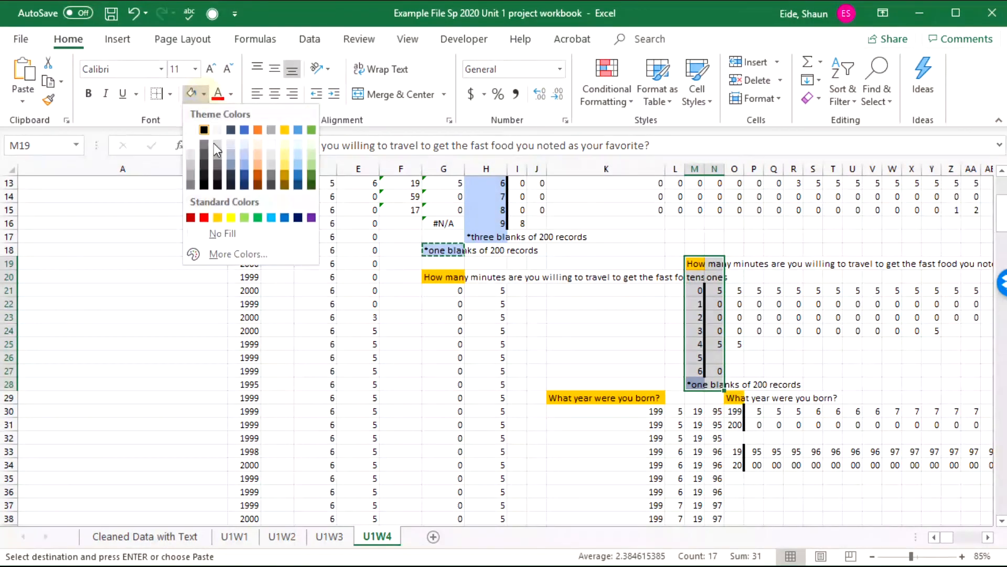
{"action": "left_click", "coordinate": [256, 160]}
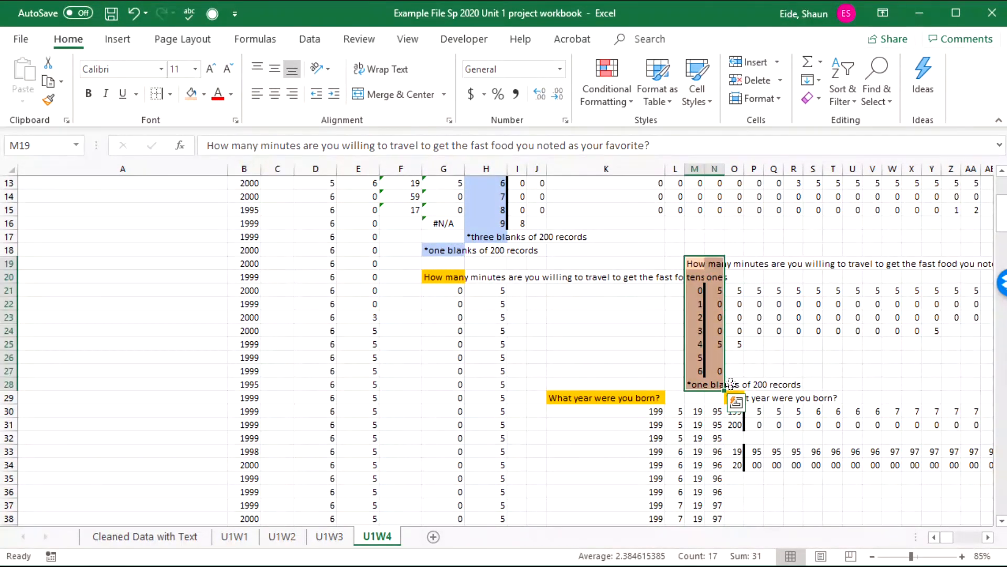
Fill O29:P31 of the birth year plot with light green.
{"action": "left_click_drag", "start_coordinate": [733, 397], "coordinate": [757, 426]}
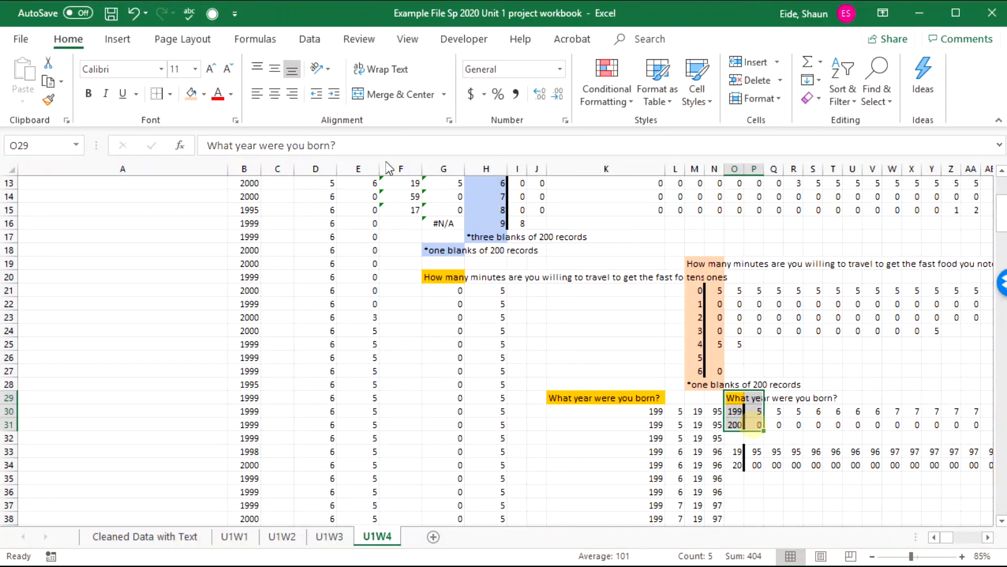
{"action": "left_click", "coordinate": [203, 93]}
{"action": "left_click", "coordinate": [311, 149]}
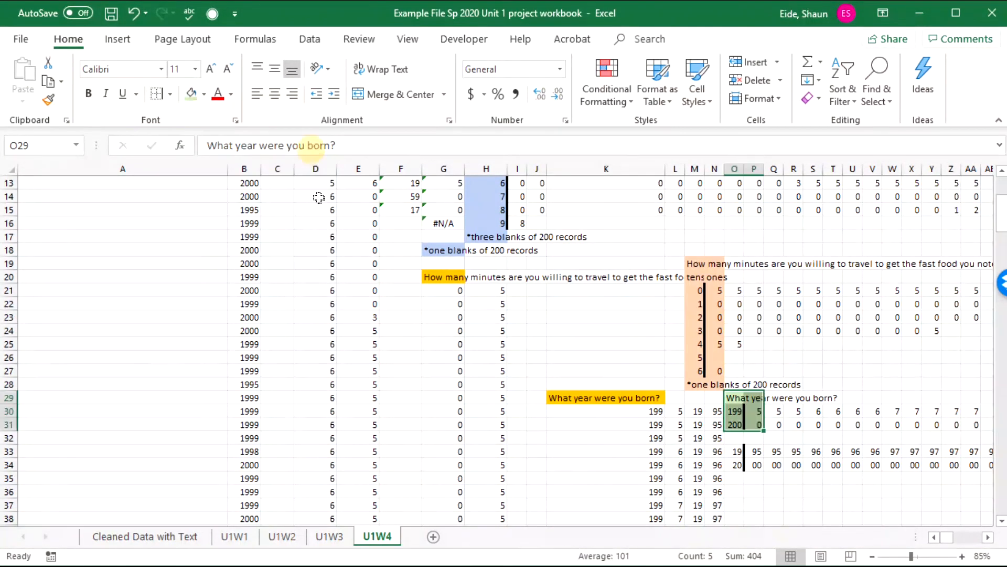
{"action": "left_click", "coordinate": [475, 342]}
Clear the contents of the source data in B11:E211.
{"action": "scroll", "coordinate": [247, 293], "scroll_direction": "up", "scroll_amount": 4}
{"action": "left_click_drag", "start_coordinate": [233, 321], "coordinate": [334, 383]}
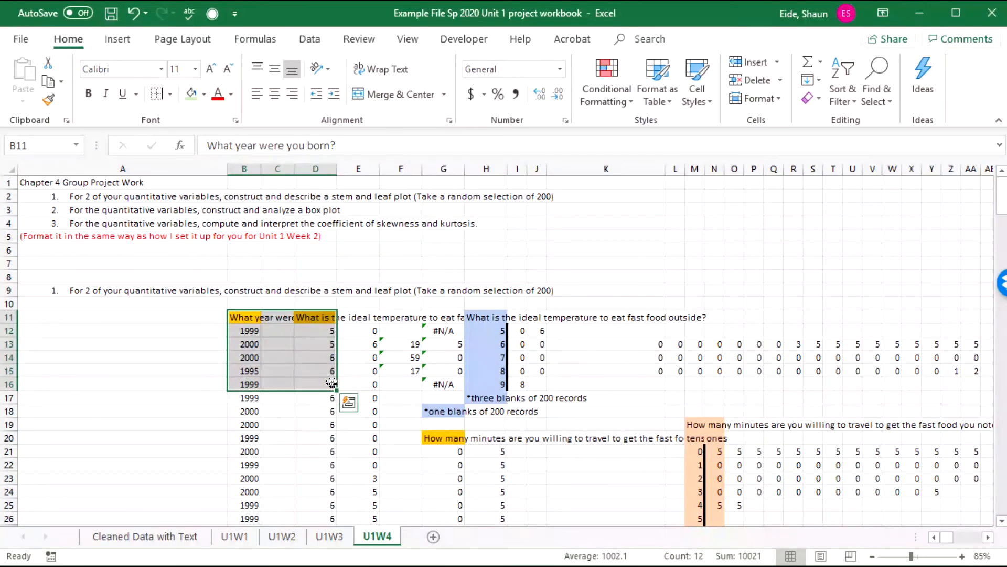
{"action": "scroll", "coordinate": [367, 391], "scroll_direction": "down", "scroll_amount": 4}
{"action": "scroll", "coordinate": [351, 320], "scroll_direction": "up", "scroll_amount": 2}
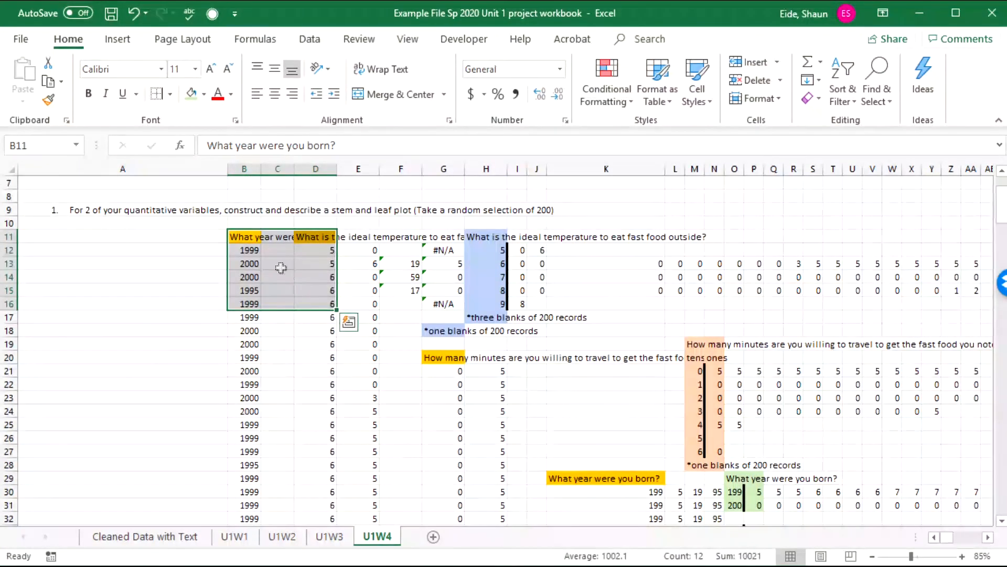
{"action": "left_click", "coordinate": [244, 237]}
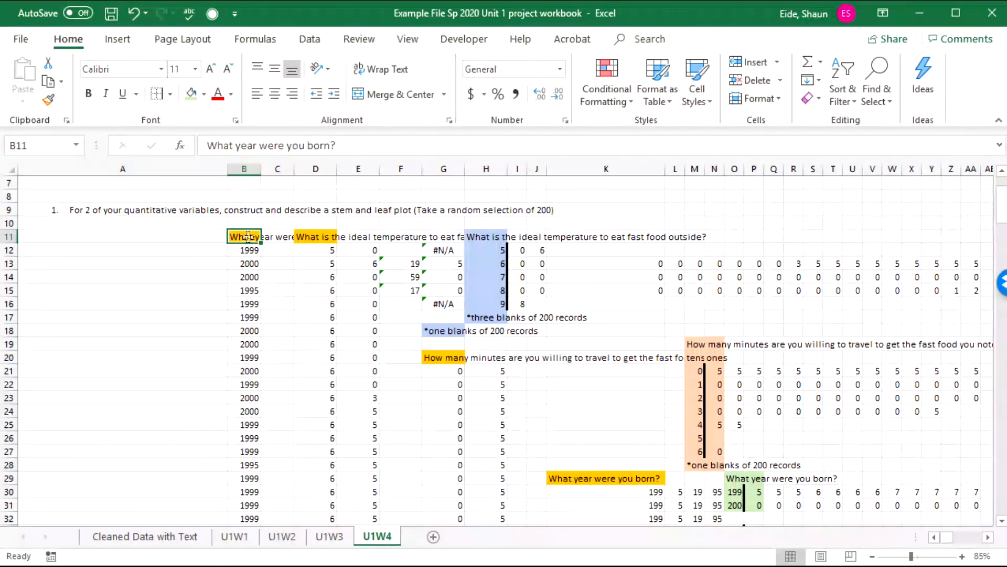
{"action": "left_click_drag", "start_coordinate": [248, 236], "coordinate": [358, 488]}
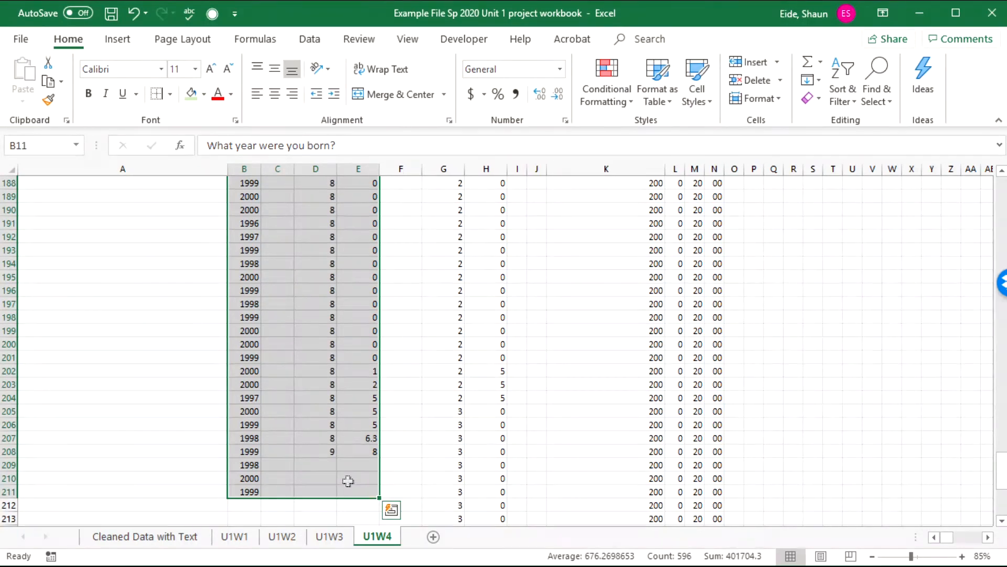
{"action": "key", "text": "Delete"}
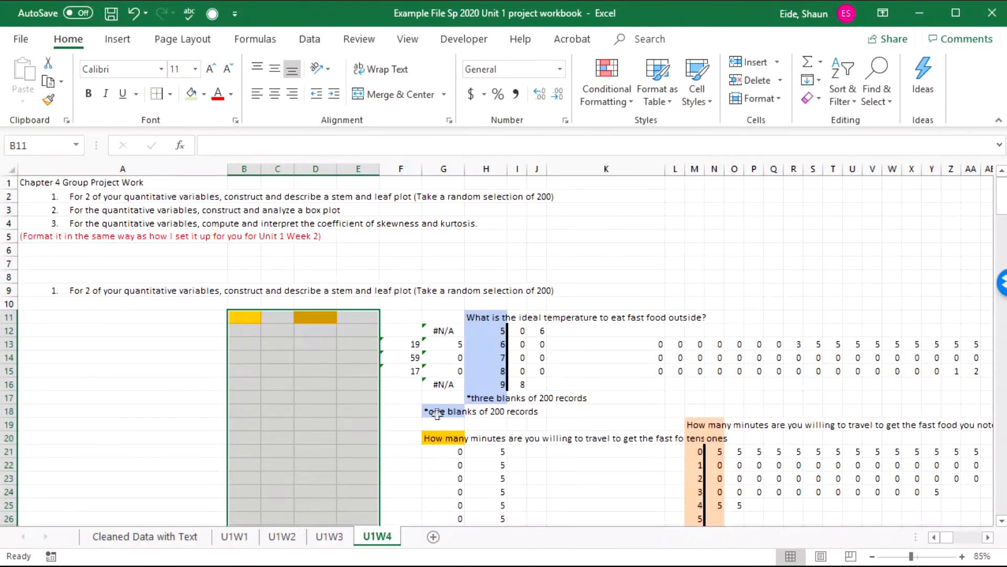
Clear the working data in columns G:H from row 20 down and in columns K:N from row 29 down.
{"action": "left_click_drag", "start_coordinate": [437, 438], "coordinate": [476, 486]}
{"action": "key", "text": "Delete"}
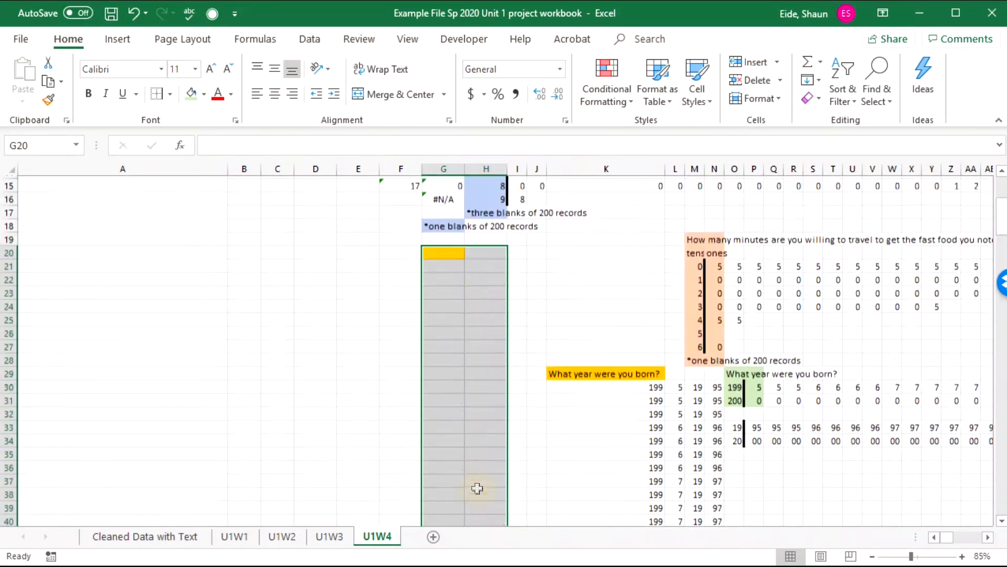
{"action": "scroll", "coordinate": [626, 429], "scroll_direction": "down", "scroll_amount": 3}
{"action": "left_click_drag", "start_coordinate": [595, 354], "coordinate": [719, 498]}
{"action": "key", "text": "Delete"}
{"action": "scroll", "coordinate": [621, 430], "scroll_direction": "up", "scroll_amount": 3}
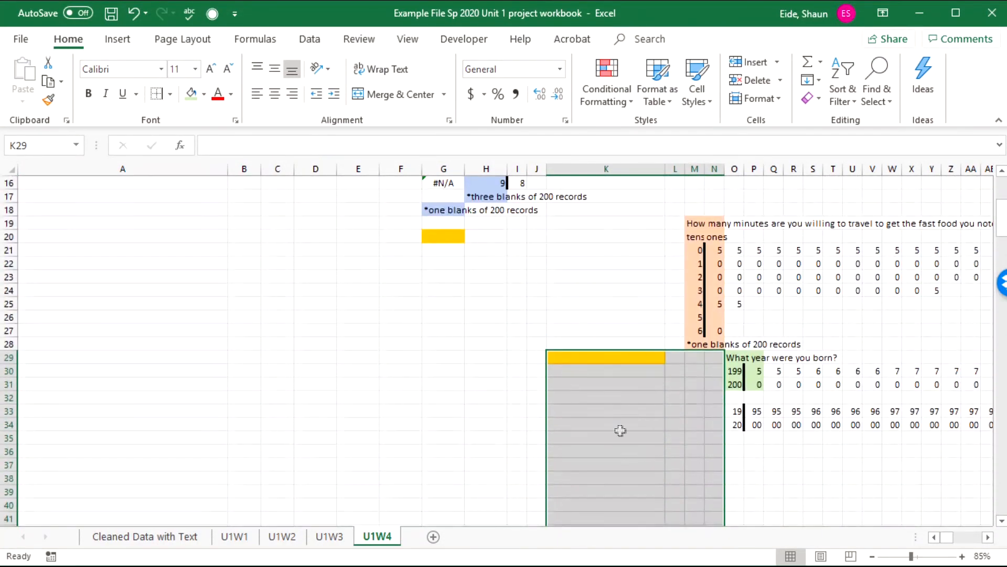
{"action": "left_click", "coordinate": [277, 250]}
{"action": "scroll", "coordinate": [351, 246], "scroll_direction": "up", "scroll_amount": 5}
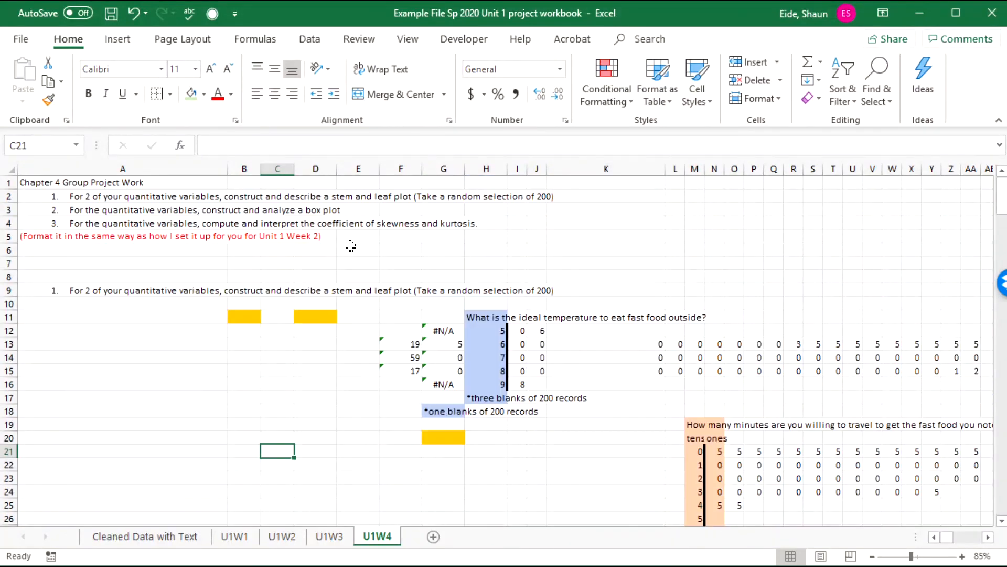
Delete the empty cells M29:N34, shifting cells left so the birth year plots line up under the travel minutes plot.
{"action": "scroll", "coordinate": [706, 273], "scroll_direction": "down", "scroll_amount": 4}
{"action": "left_click_drag", "start_coordinate": [694, 264], "coordinate": [724, 264]}
{"action": "left_click_drag", "start_coordinate": [216, 342], "coordinate": [749, 344]}
{"action": "left_click_drag", "start_coordinate": [642, 463], "coordinate": [650, 452]}
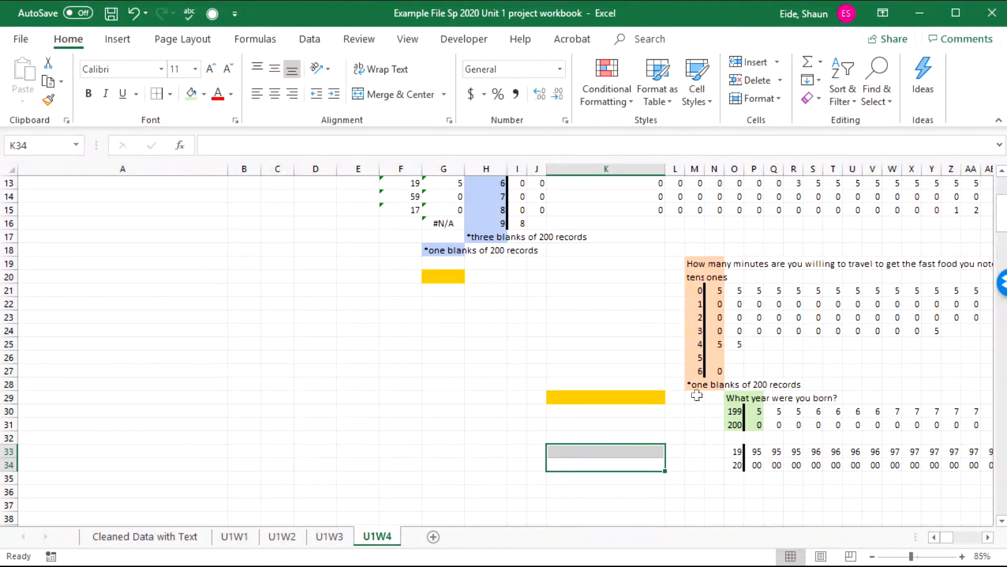
{"action": "left_click_drag", "start_coordinate": [697, 395], "coordinate": [717, 464]}
{"action": "right_click", "coordinate": [717, 465]}
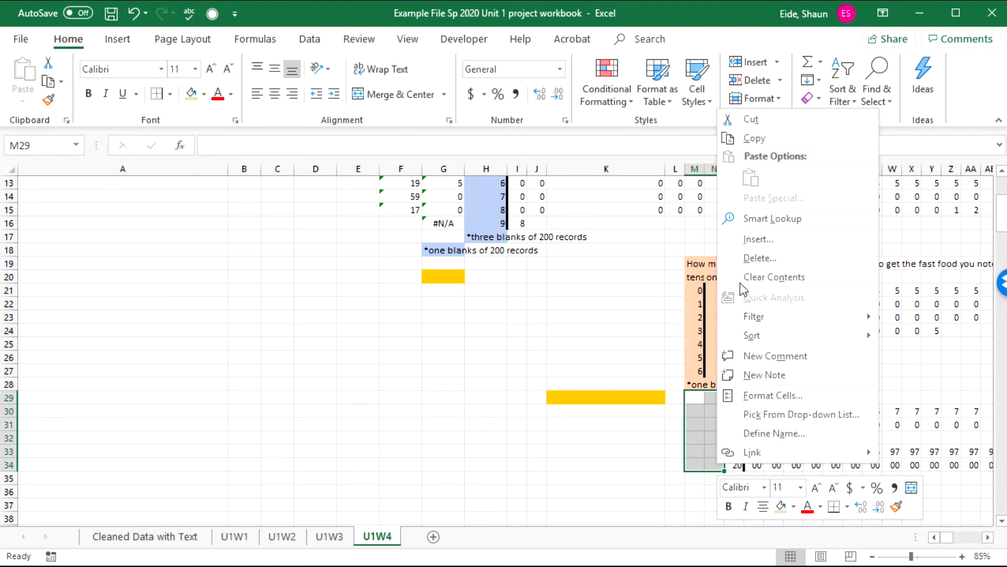
{"action": "left_click", "coordinate": [760, 258]}
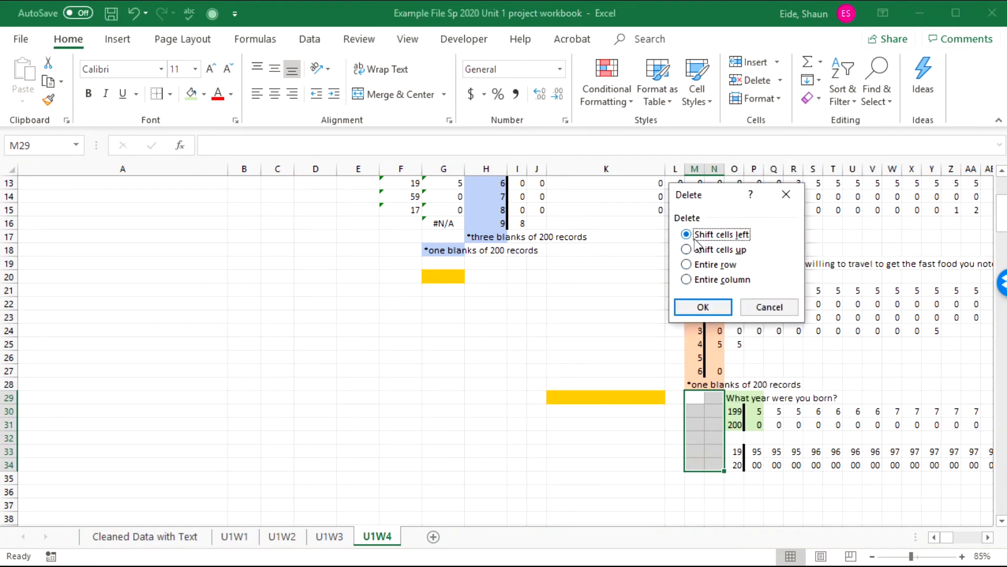
{"action": "left_click", "coordinate": [703, 306]}
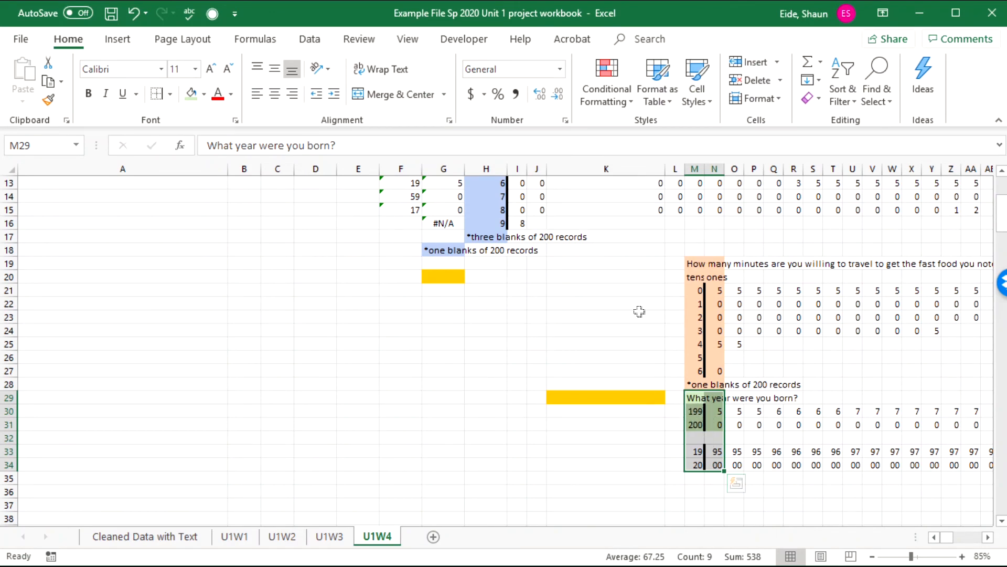
Narrow column K to about the width of its neighbours and delete the empty cells H19:L31, shifting cells left.
{"action": "scroll", "coordinate": [445, 251], "scroll_direction": "up", "scroll_amount": 2}
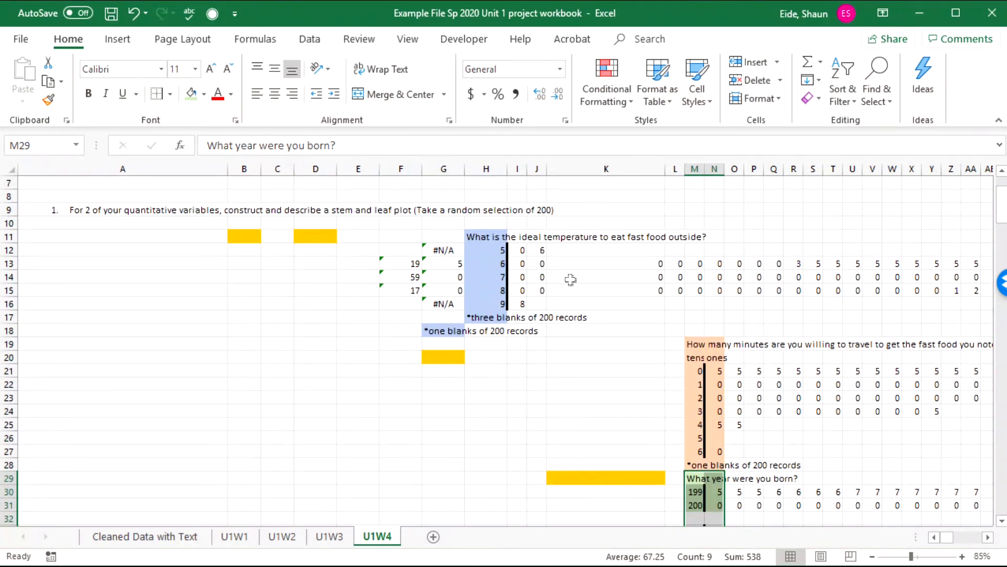
{"action": "left_click_drag", "start_coordinate": [664, 171], "coordinate": [572, 171]}
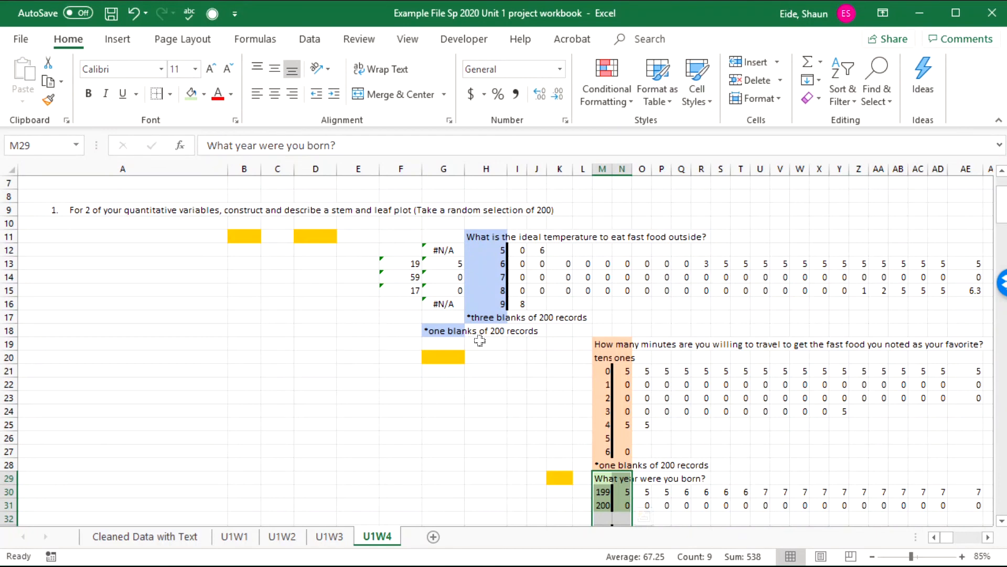
{"action": "mouse_move", "coordinate": [480, 341]}
{"action": "left_mouse_down"}
{"action": "mouse_move", "coordinate": [565, 443]}
{"action": "mouse_move", "coordinate": [576, 505]}
{"action": "left_mouse_up"}
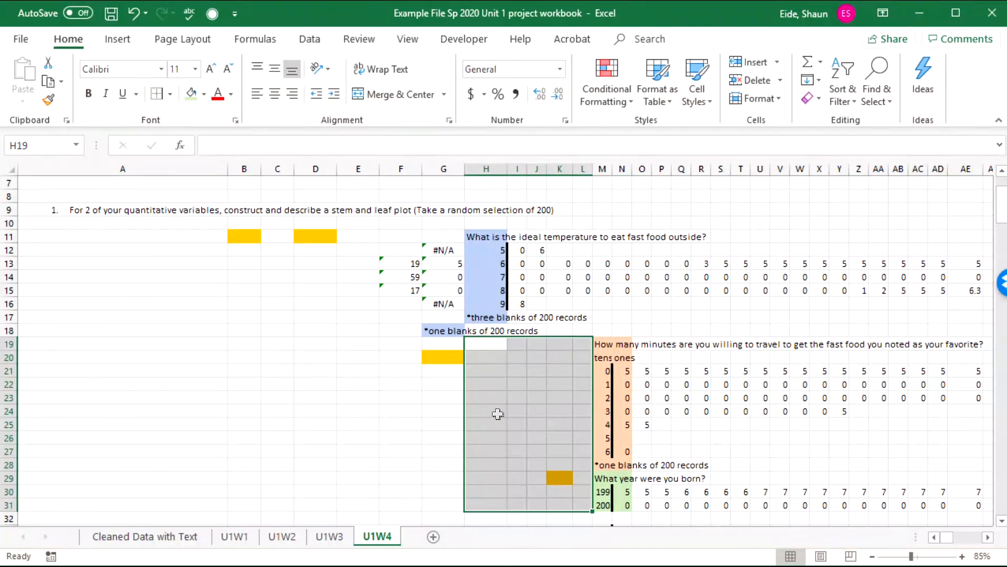
{"action": "right_click", "coordinate": [547, 429]}
{"action": "left_click", "coordinate": [594, 240]}
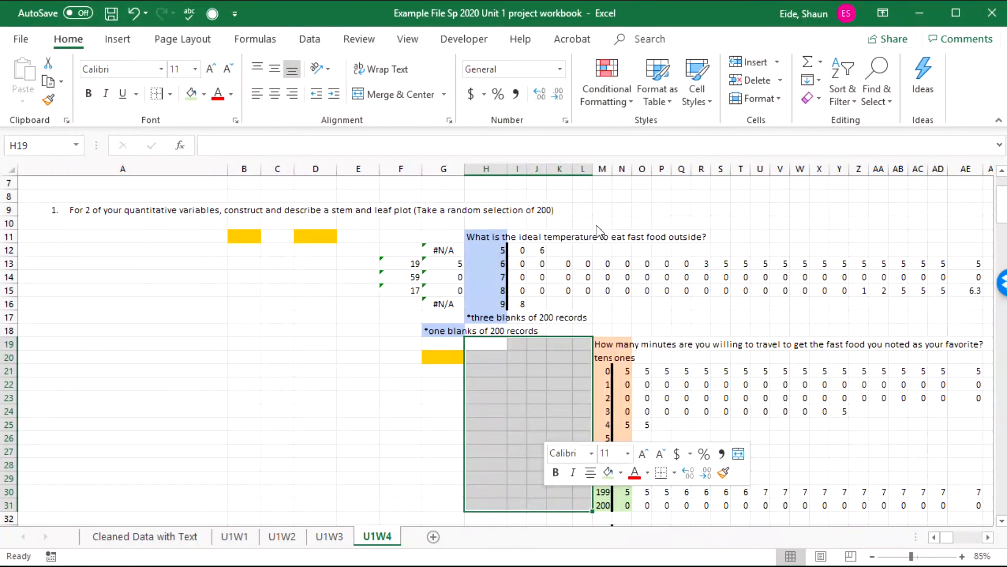
{"action": "left_click", "coordinate": [569, 208]}
{"action": "left_click", "coordinate": [578, 268]}
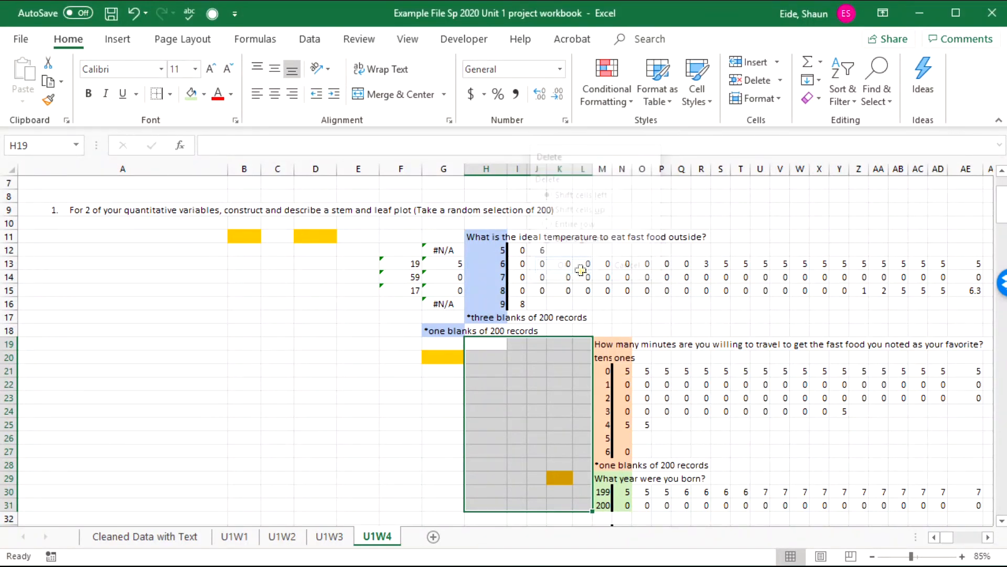
{"action": "left_click", "coordinate": [614, 334]}
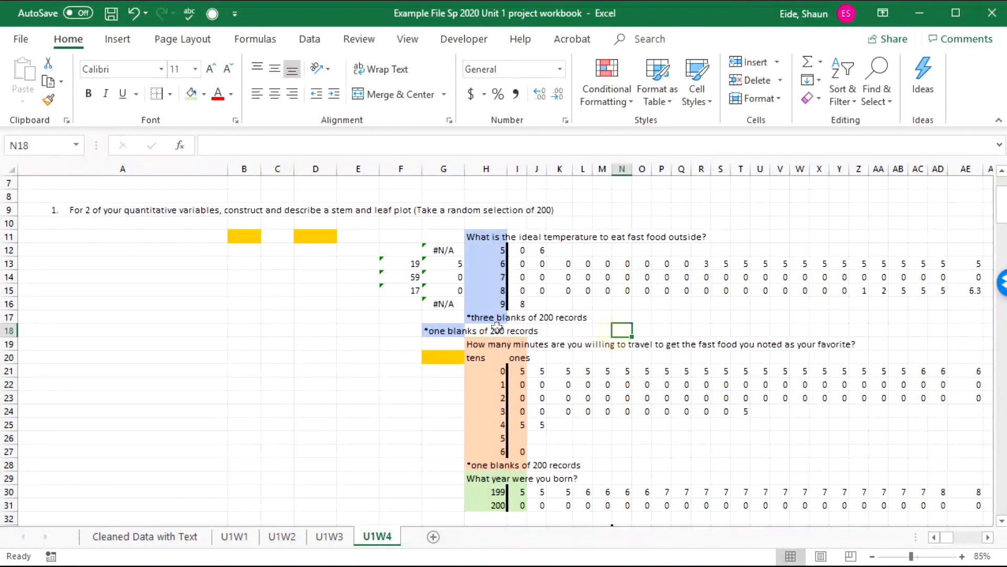
Clear the leftover blanks note in G18 and the helper formulas in E12:G17.
{"action": "left_click", "coordinate": [430, 331]}
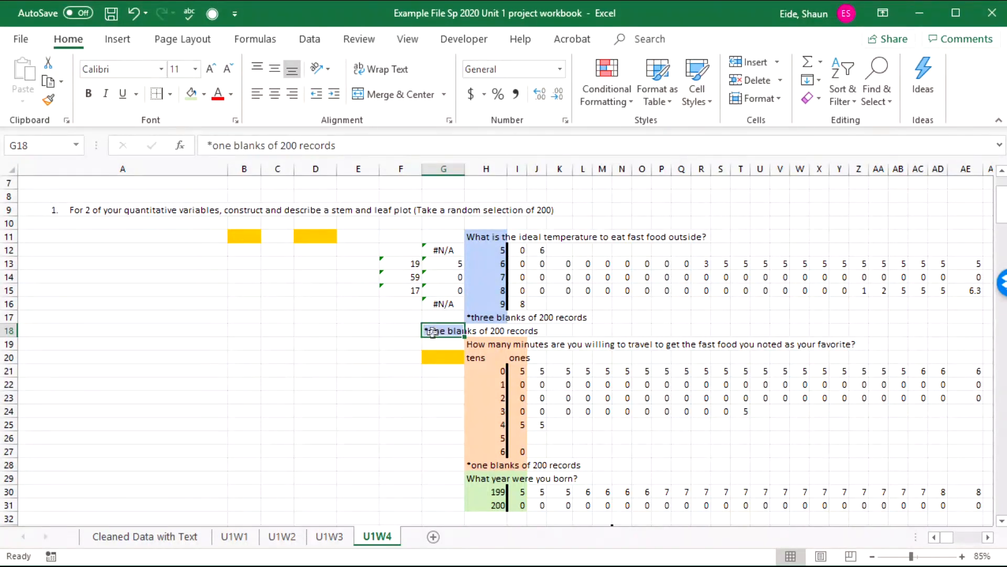
{"action": "key", "text": "Delete"}
{"action": "left_click", "coordinate": [435, 379]}
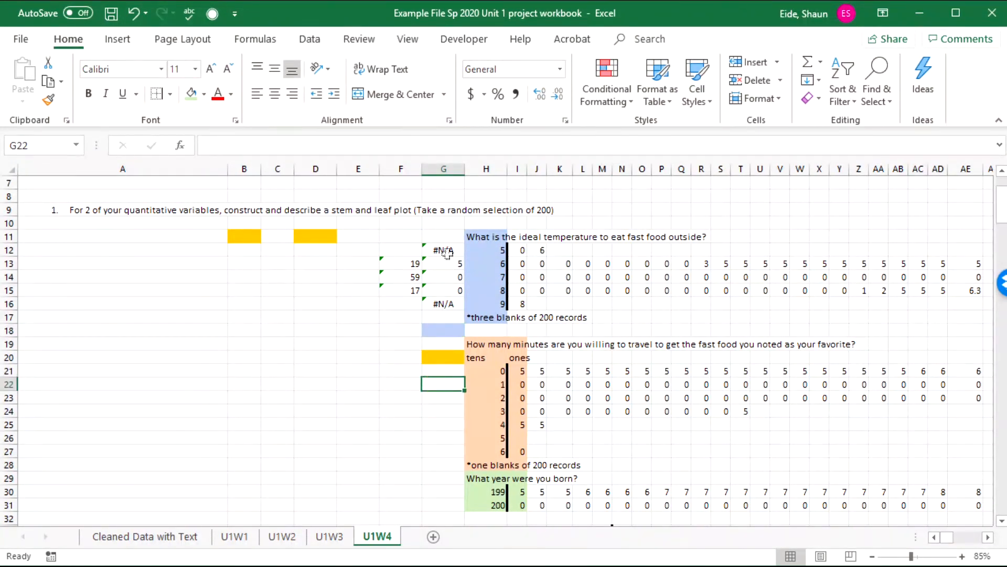
{"action": "left_click_drag", "start_coordinate": [369, 246], "coordinate": [447, 311]}
{"action": "key", "text": "Delete"}
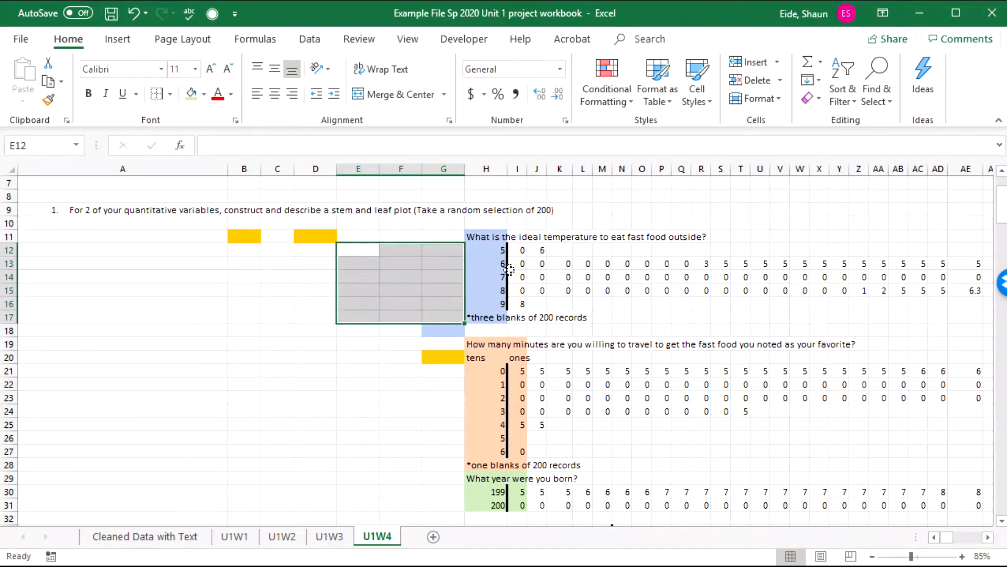
Delete the empty cells H32:L34, shifting cells left so the two-digit-stem birth year plot lines up under the other plots.
{"action": "scroll", "coordinate": [510, 270], "scroll_direction": "up", "scroll_amount": 2}
{"action": "scroll", "coordinate": [584, 376], "scroll_direction": "down", "scroll_amount": 7}
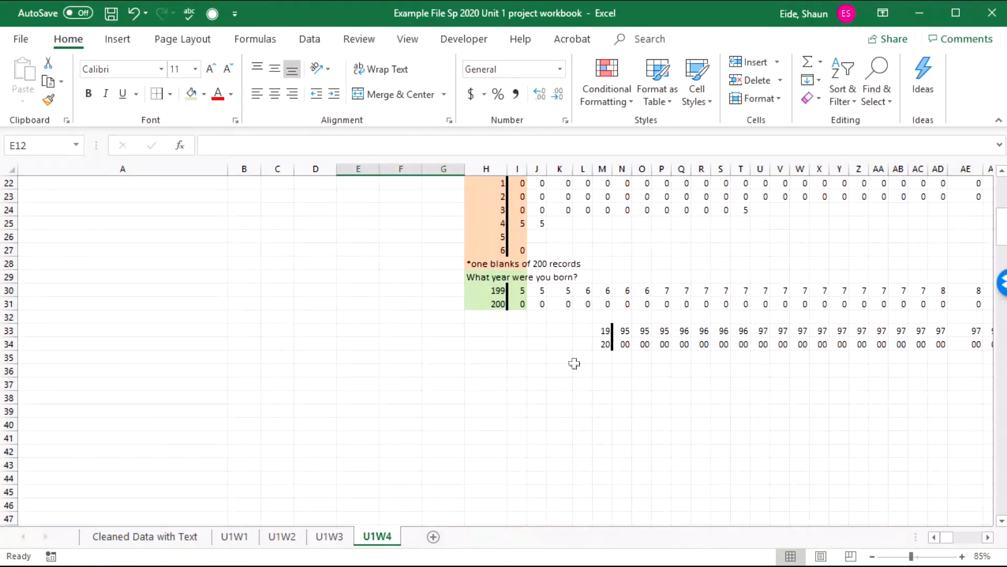
{"action": "left_click_drag", "start_coordinate": [604, 328], "coordinate": [608, 346]}
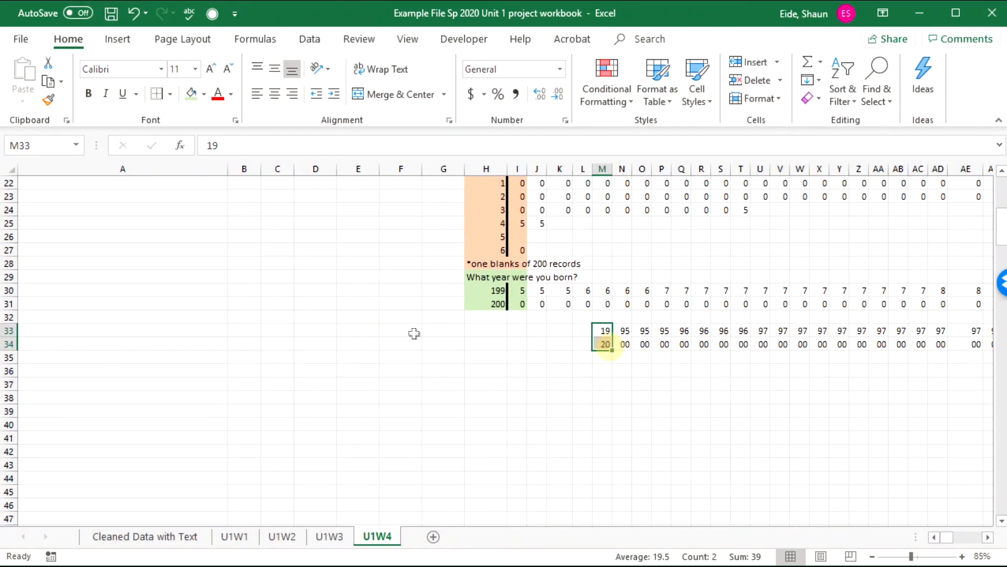
{"action": "left_click_drag", "start_coordinate": [479, 315], "coordinate": [585, 344]}
{"action": "right_click", "coordinate": [586, 346]}
{"action": "left_click", "coordinate": [629, 141]}
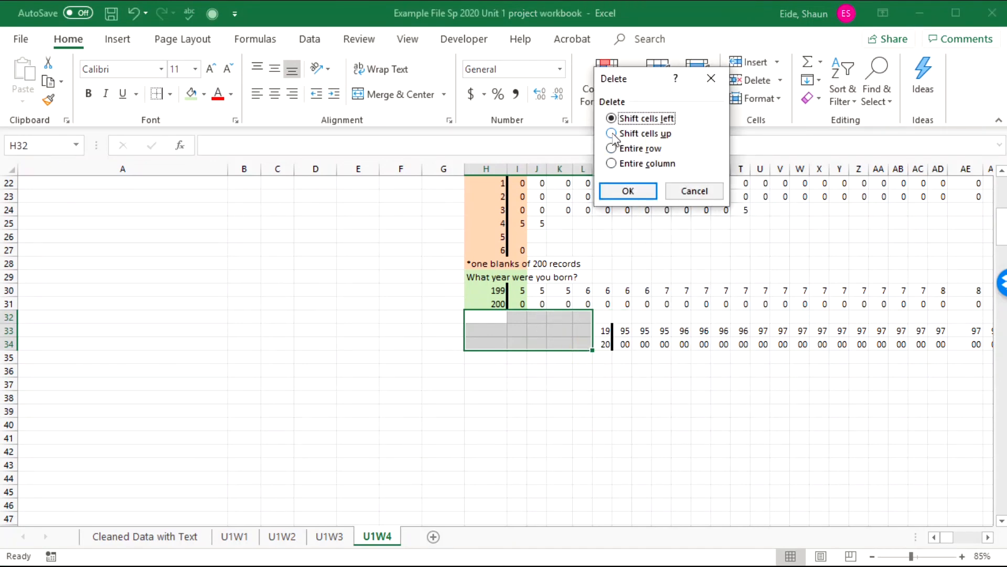
{"action": "left_click", "coordinate": [628, 190]}
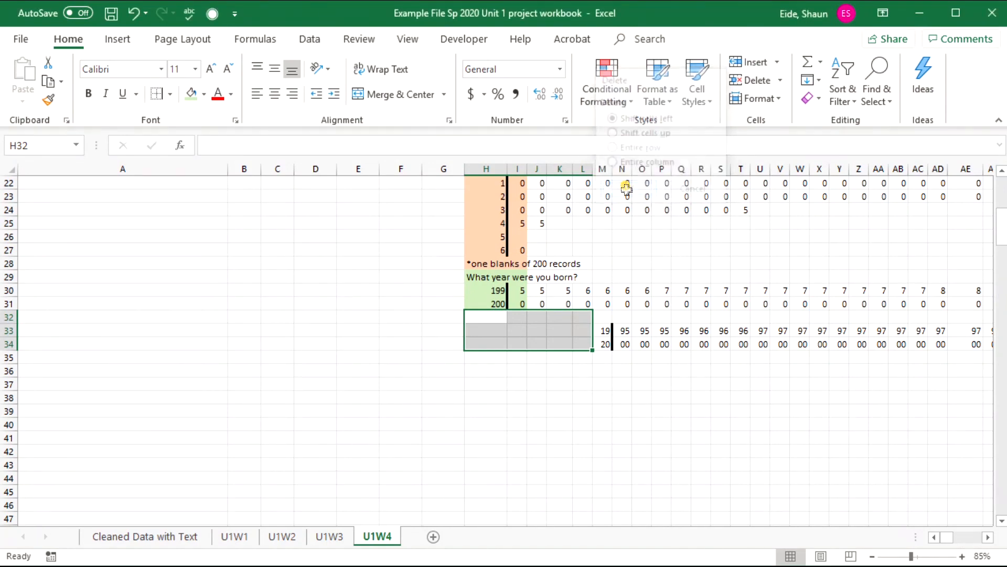
{"action": "left_click", "coordinate": [557, 358]}
{"action": "left_click", "coordinate": [372, 317]}
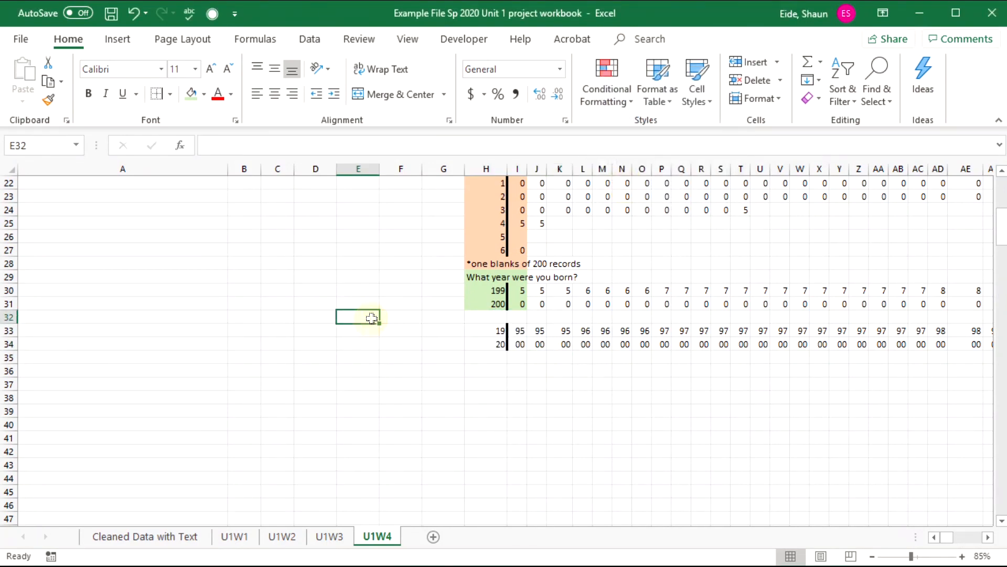
Copy the second project question about constructing and analyzing a box plot from A3 into A36, below the stem and leaf plots.
{"action": "scroll", "coordinate": [372, 312], "scroll_direction": "up", "scroll_amount": 7}
{"action": "left_click", "coordinate": [61, 215]}
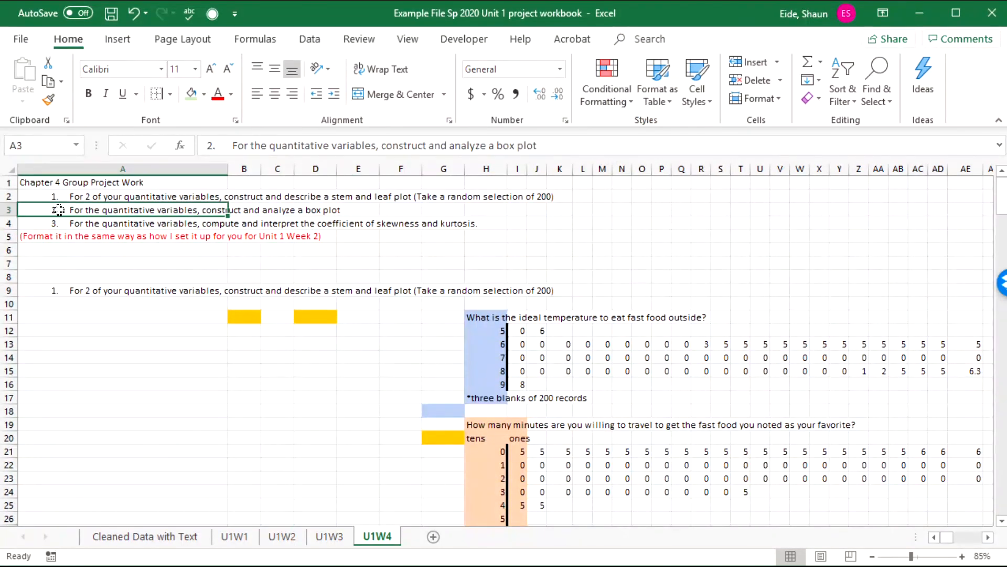
{"action": "key", "text": "ctrl+c"}
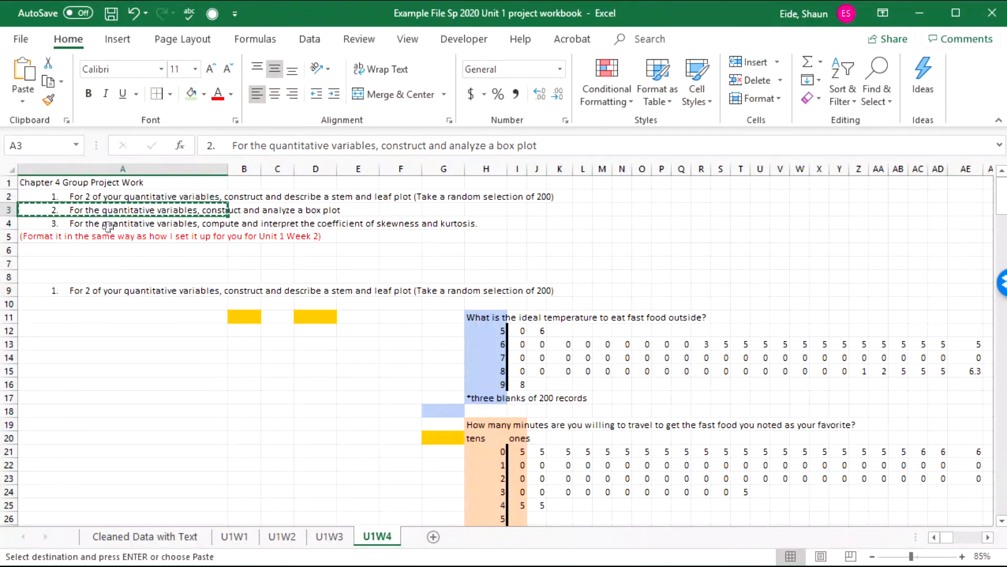
{"action": "scroll", "coordinate": [129, 226], "scroll_direction": "down", "scroll_amount": 5}
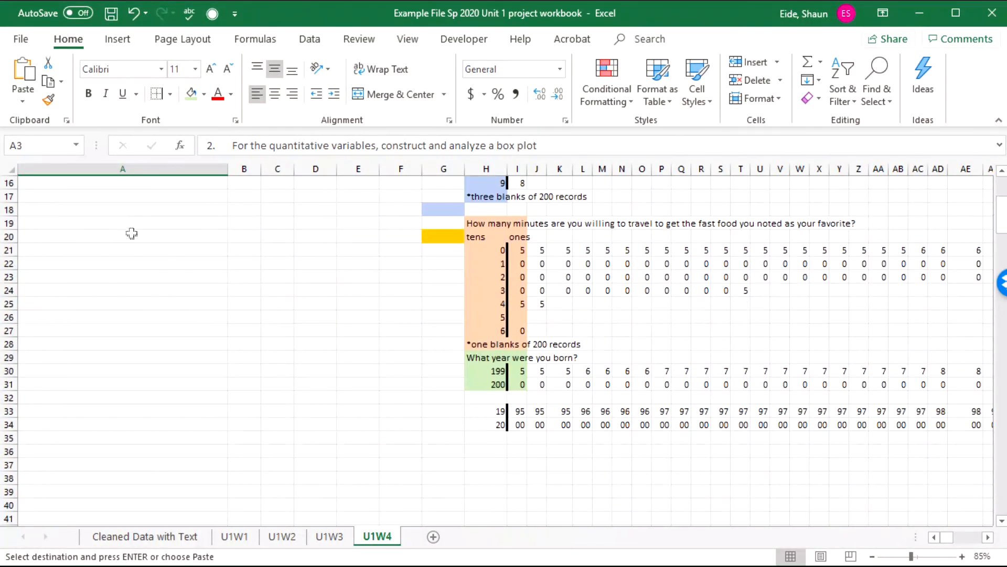
{"action": "left_click", "coordinate": [130, 452]}
{"action": "key", "text": "ctrl+v"}
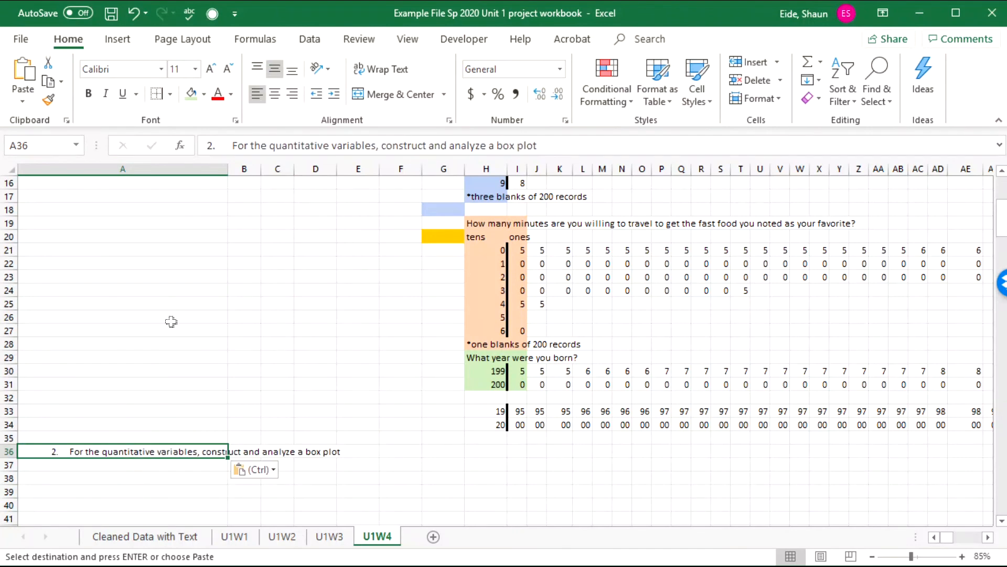